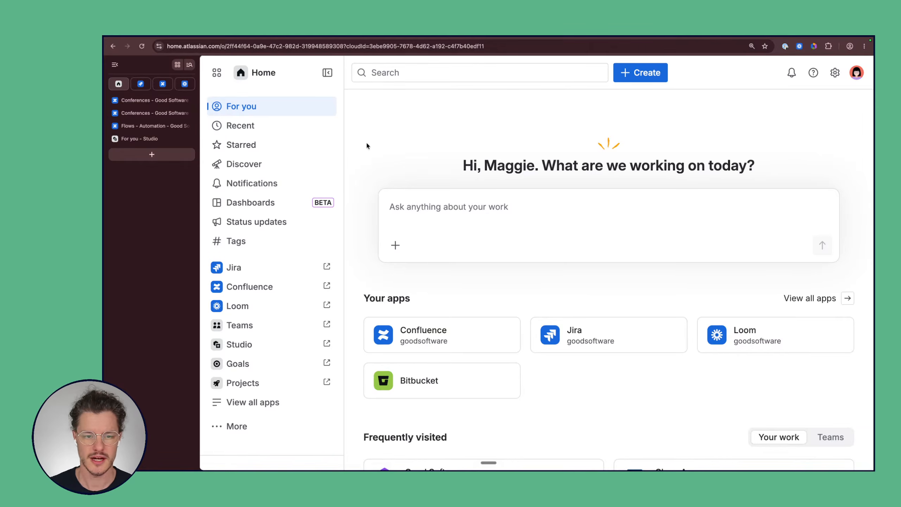
Step: Switch from Atlassian Home to the Confluence For you page listing recently visited pages
scroll(366, 145, "down", 3)
scroll(366, 145, "up", 3)
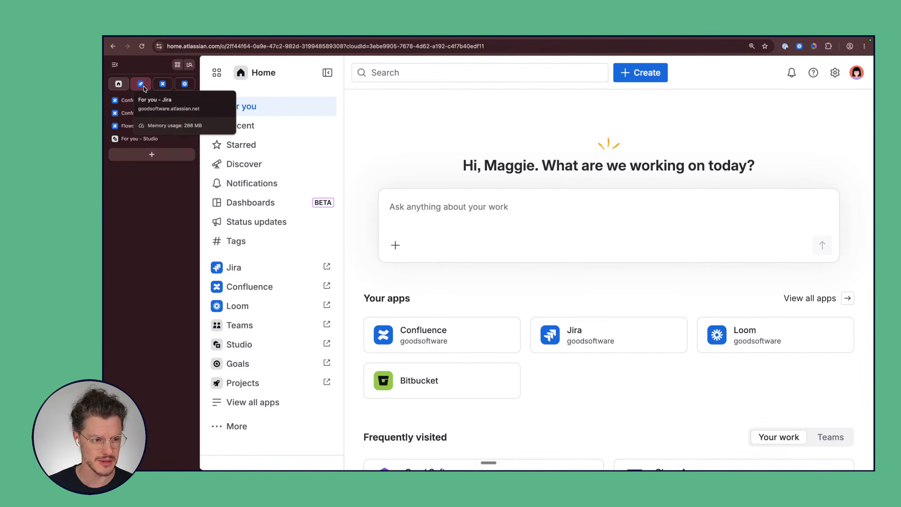
left_click(166, 86)
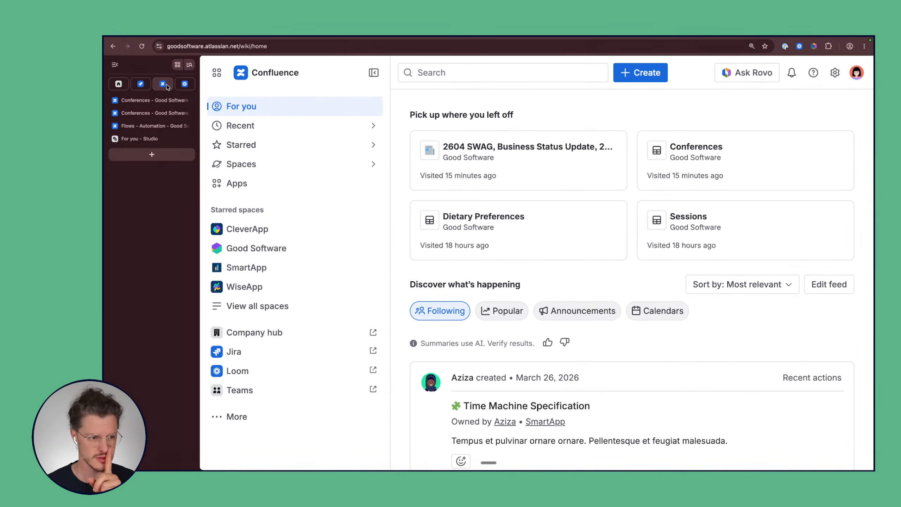
Step: Open the starred Good Software space home page
left_click(291, 251)
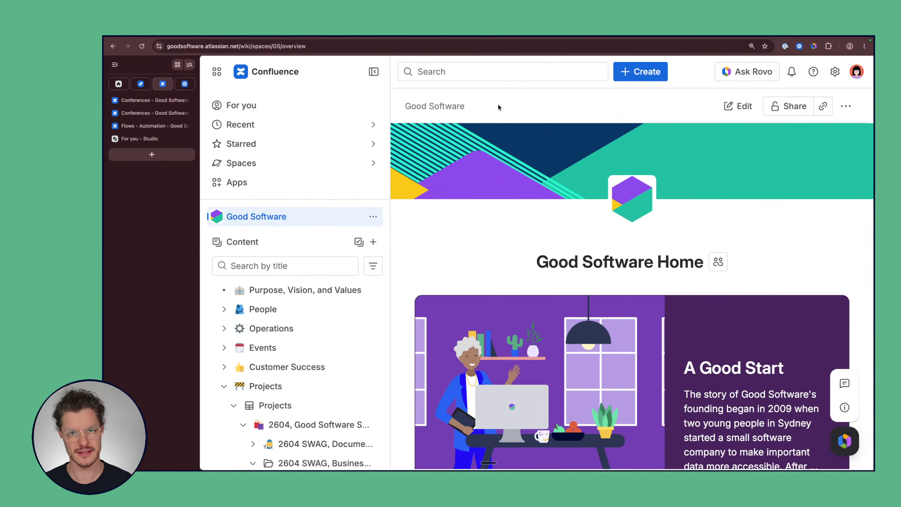
scroll(411, 155, "down", 10)
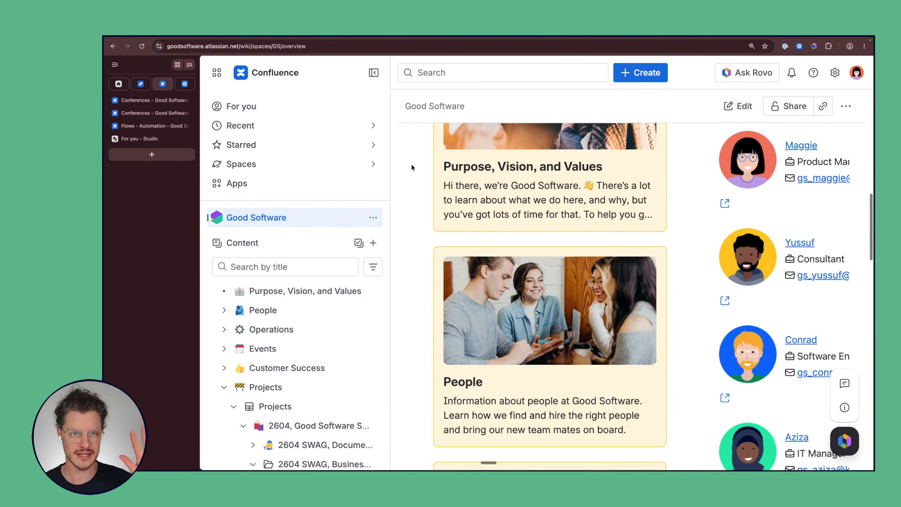
scroll(411, 163, "up", 10)
scroll(430, 195, "down", 1)
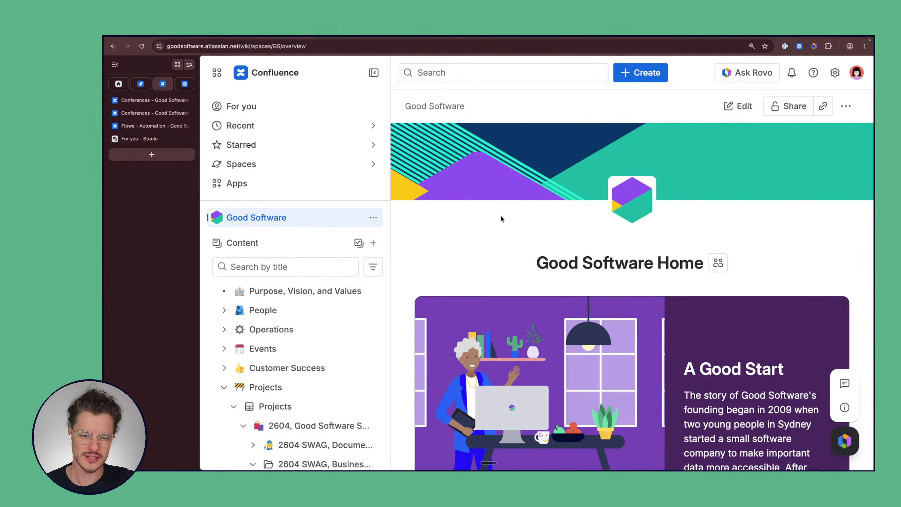
scroll(450, 241, "down", 5)
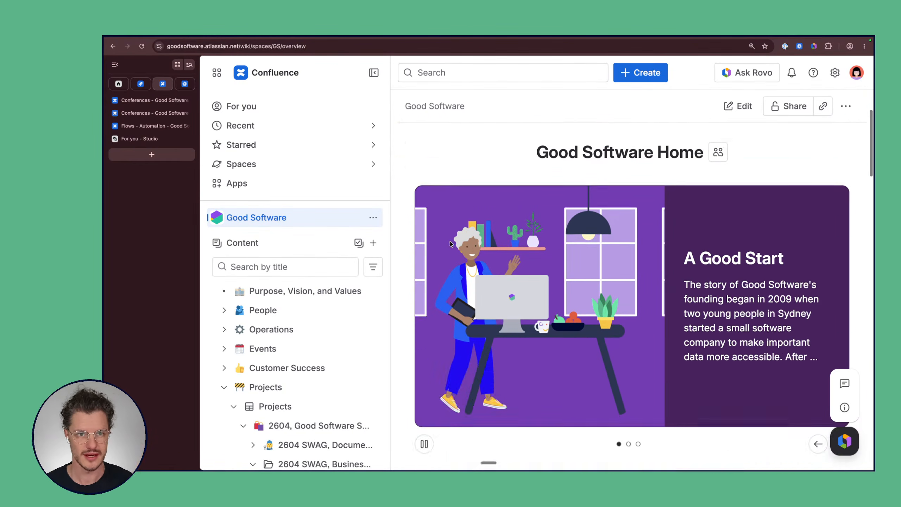
scroll(450, 243, "up", 5)
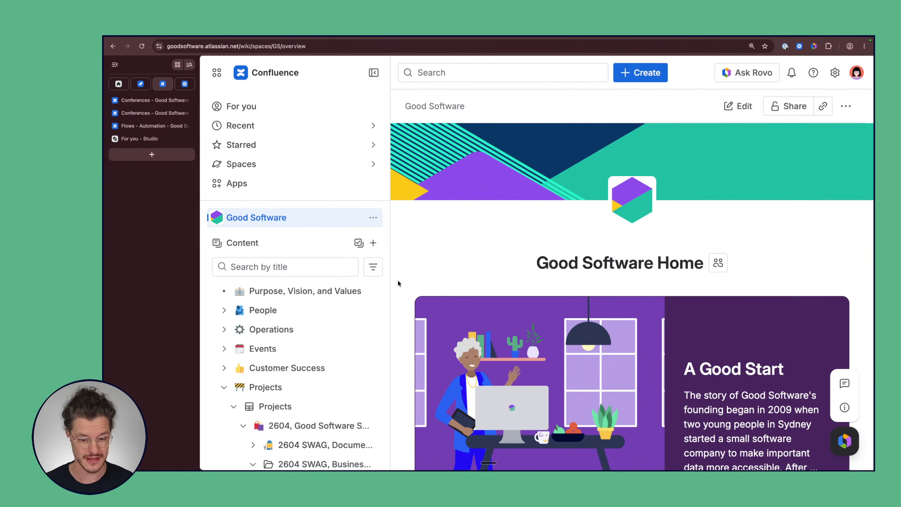
Step: Narrow the sidebar and bring the Projects section of the page tree into view
left_click_drag(391, 281, 310, 291)
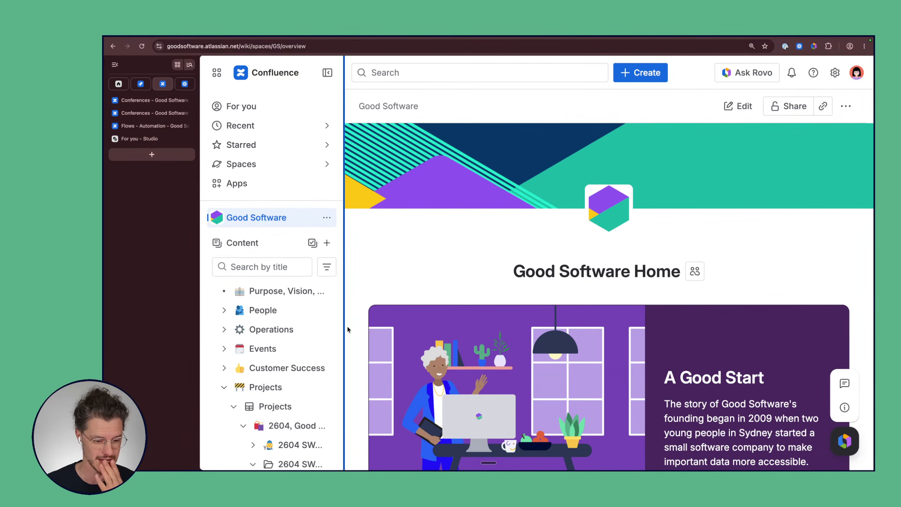
scroll(330, 350, "down", 5)
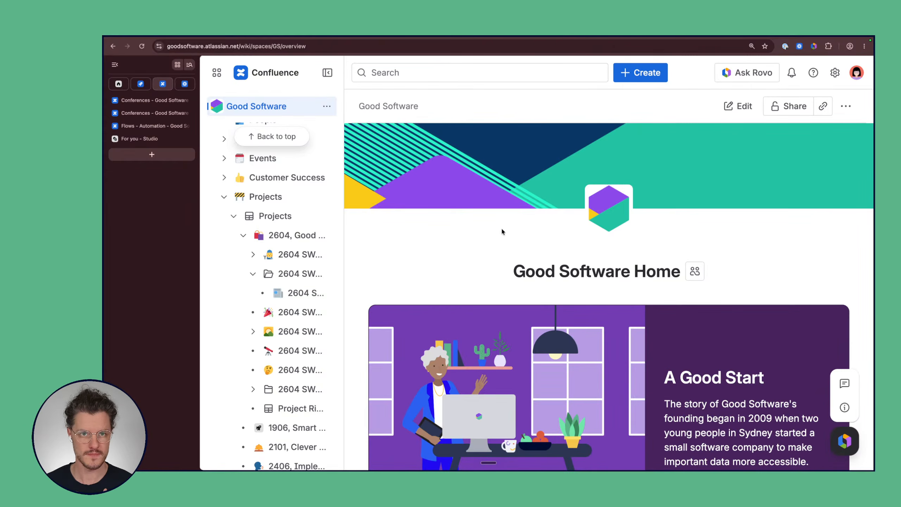
Step: Open '2604, Good Software Swag Store' and view its Projects card showing Jira status DONE
left_click(298, 236)
scroll(735, 366, "down", 4)
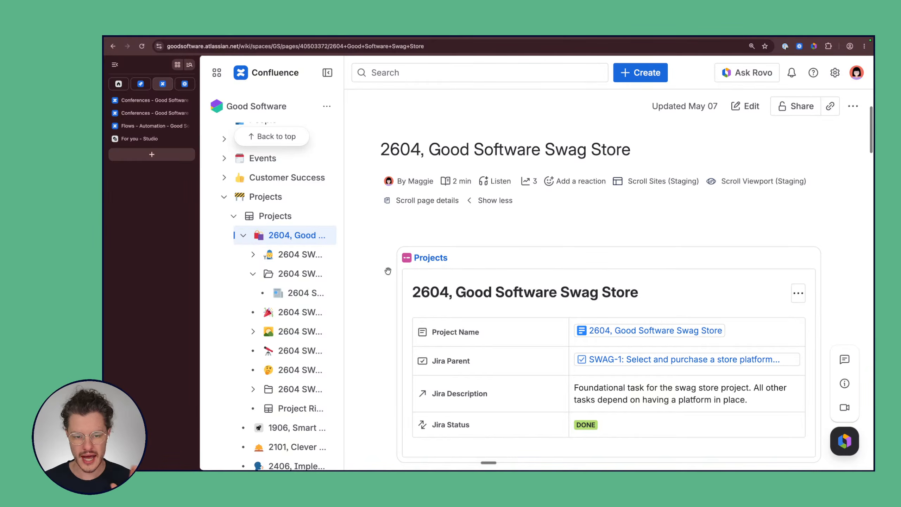
scroll(375, 284, "down", 2)
scroll(375, 285, "down", 4)
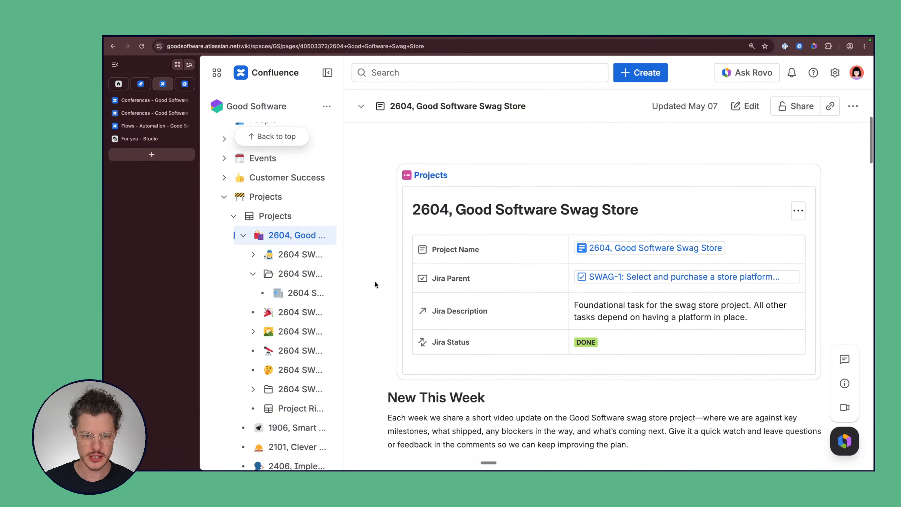
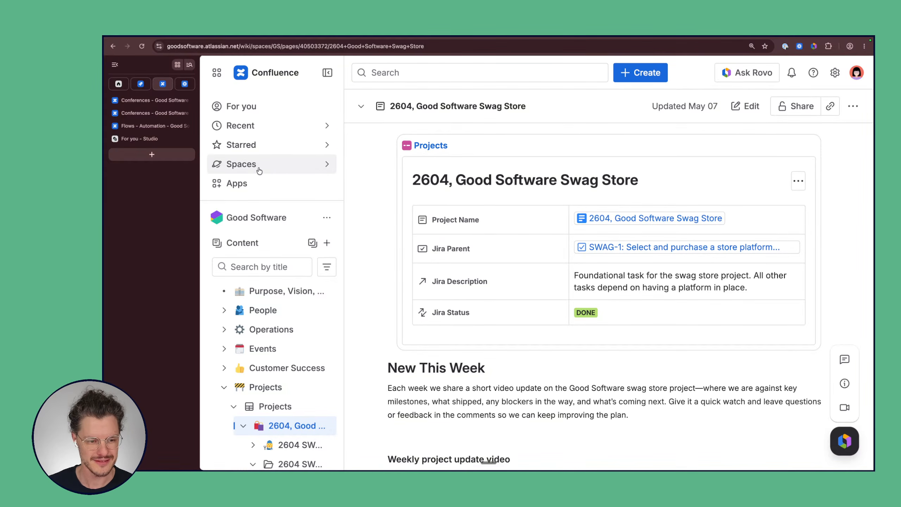
Step: Open the options menu for the Good Software space in the sidebar
left_click(329, 220)
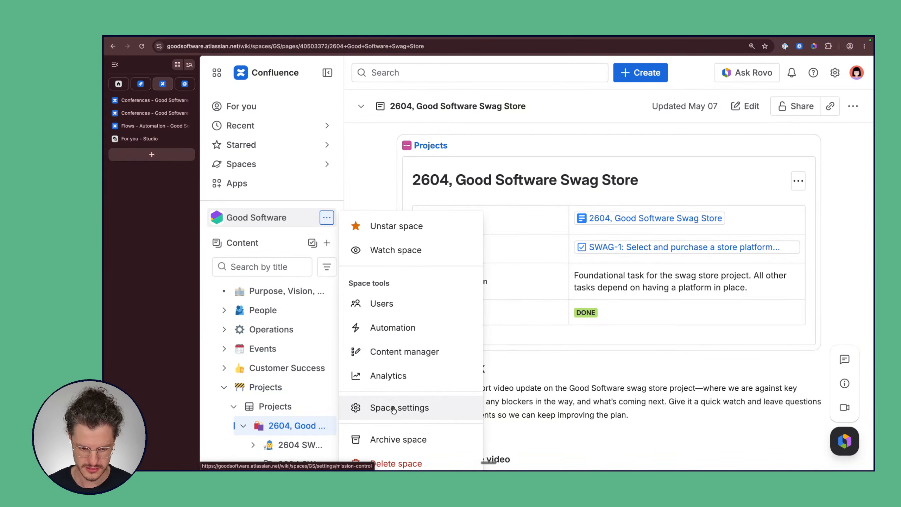
Step: Go to the space's Automation settings to list its flows, including 'Example - Weekly update'
left_click(400, 327)
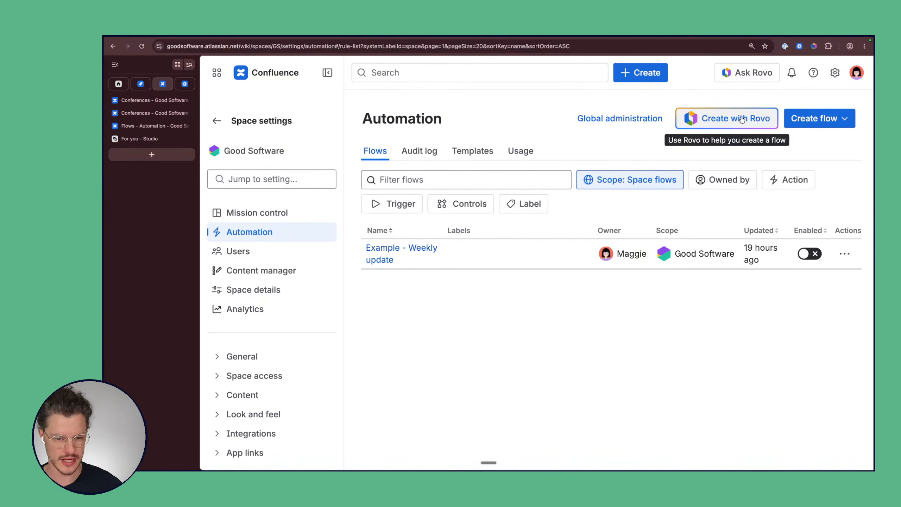
Step: Browse the automation Templates and filter them by 'slack'
left_click(480, 153)
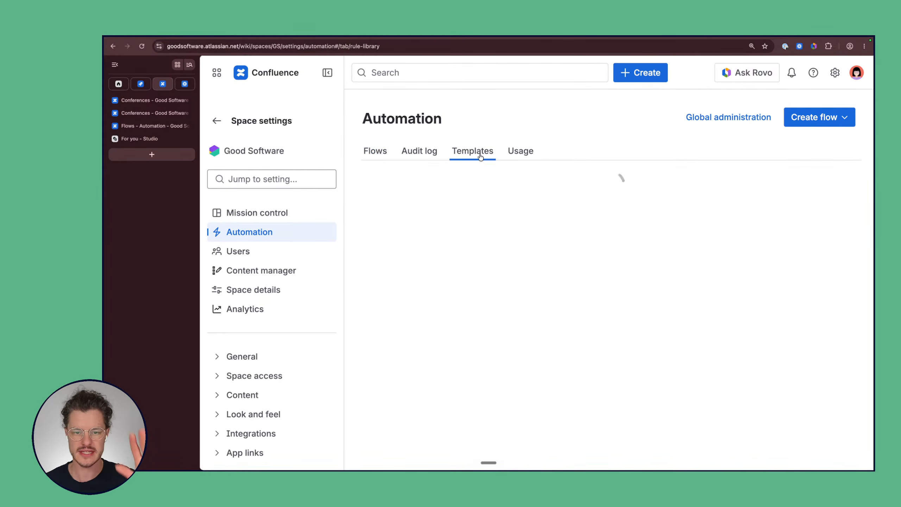
scroll(398, 295, "down", 3)
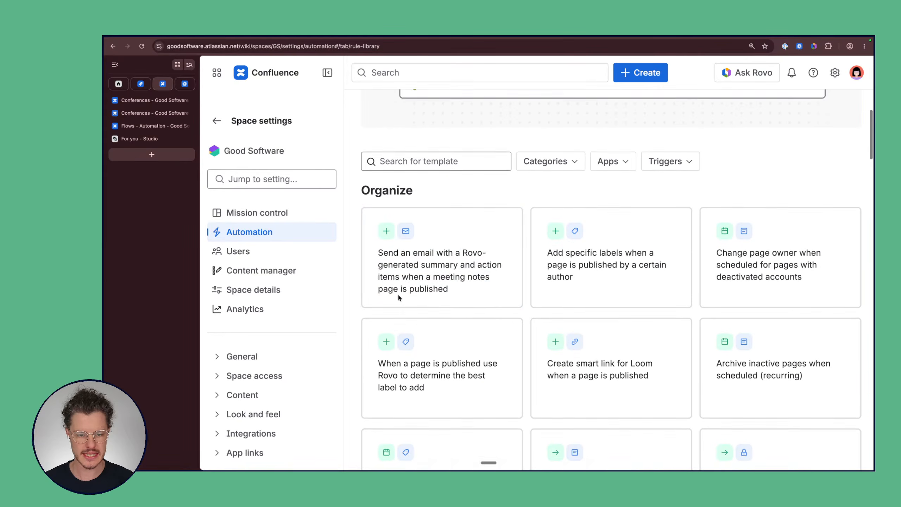
scroll(400, 299, "down", 3)
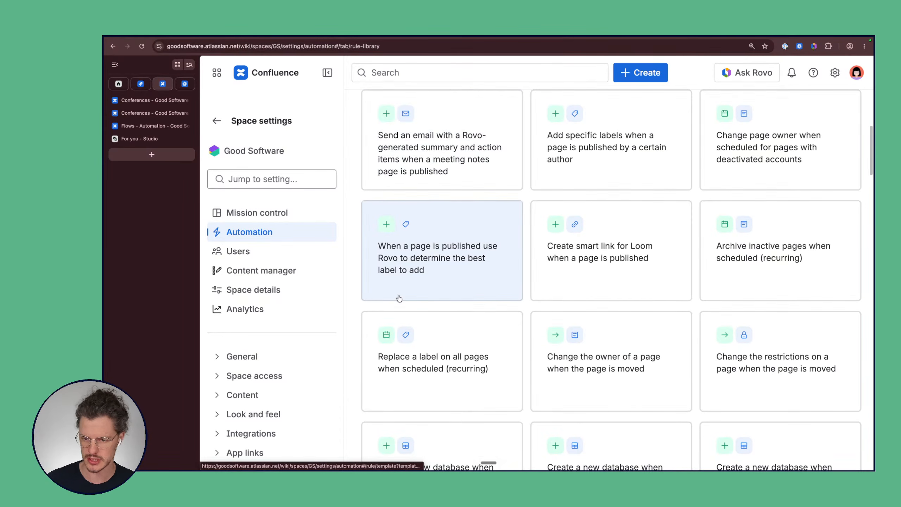
scroll(400, 299, "up", 4)
scroll(399, 298, "up", 1)
left_click(426, 186)
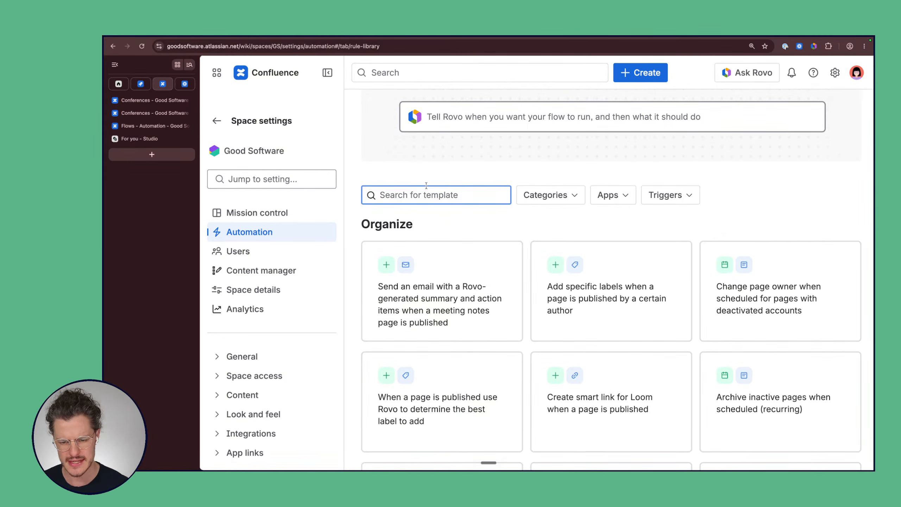
type("l")
key("BackSpace")
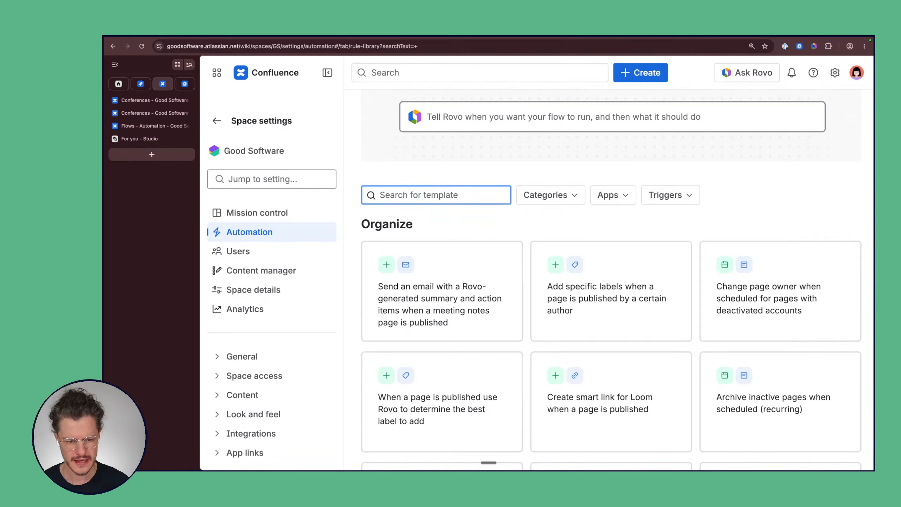
type("slack")
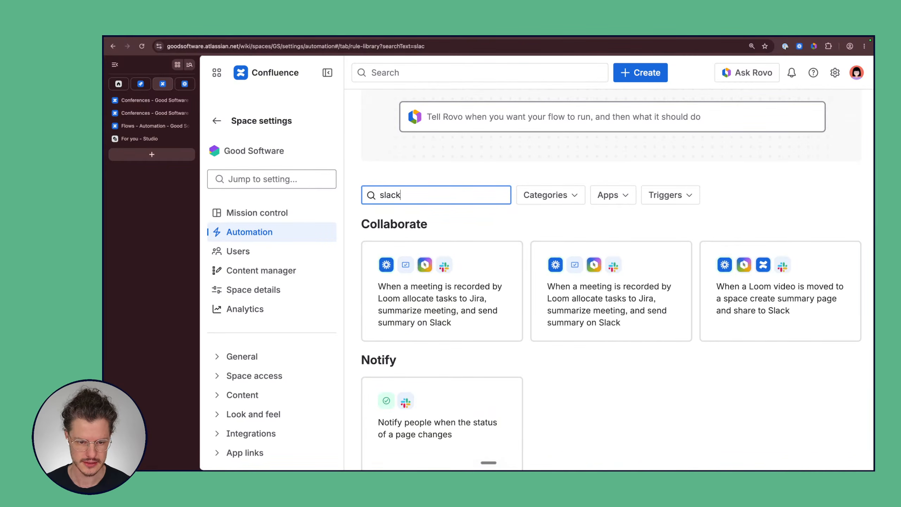
scroll(461, 270, "down", 2)
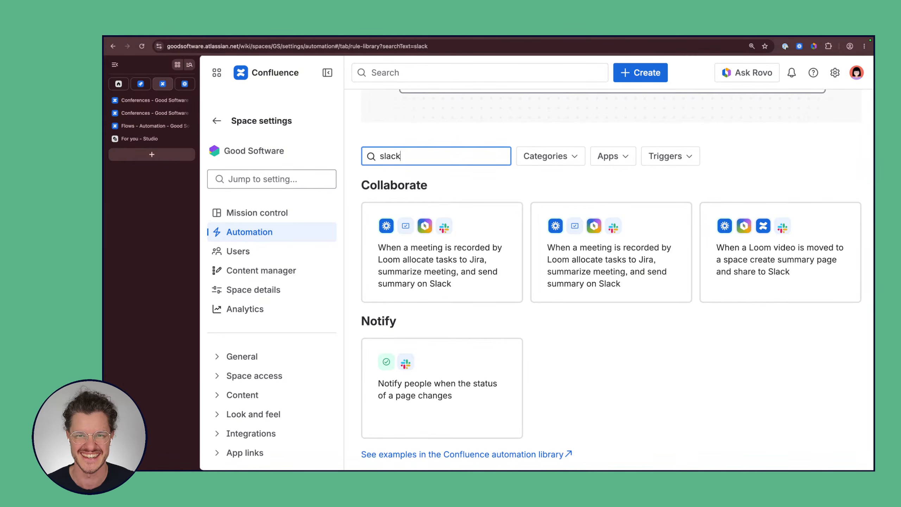
Step: Clear the 'slack' template search and start a flow request in the Tell Rovo box
left_click(466, 127)
left_click(395, 156)
key("super+a")
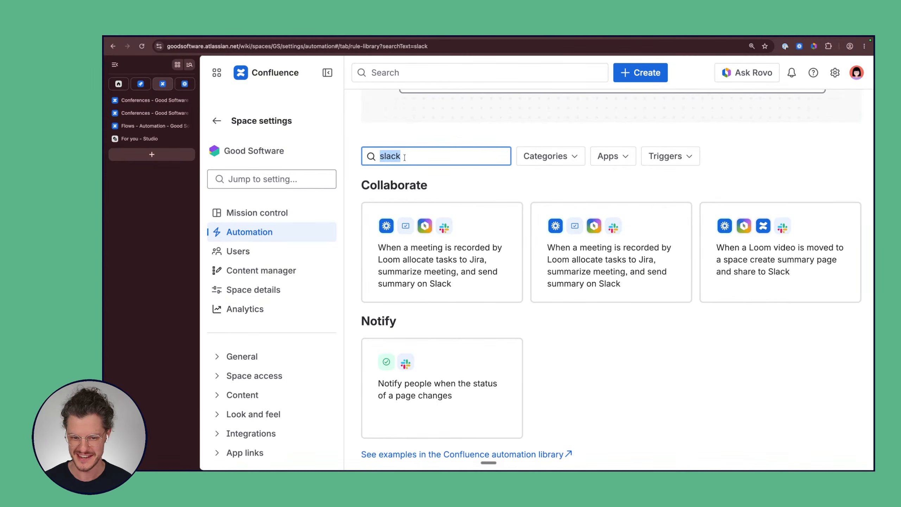
key("BackSpace")
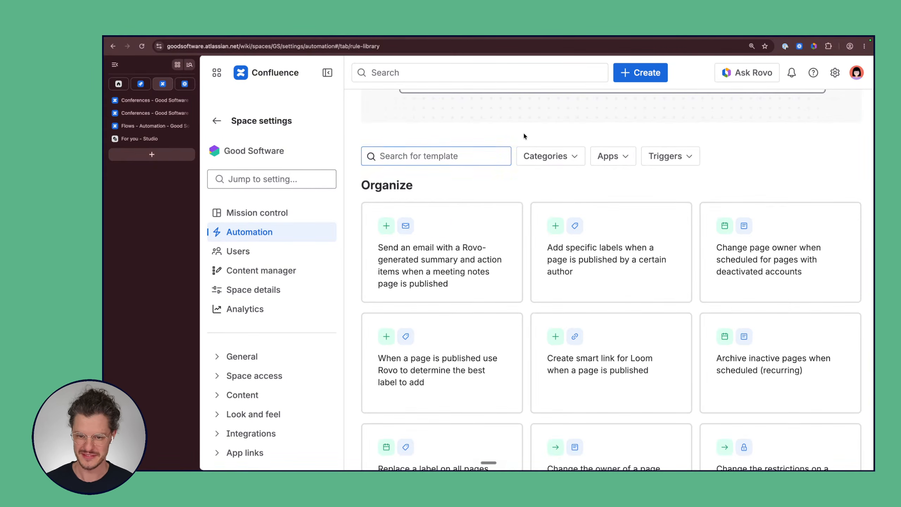
scroll(523, 132, "up", 5)
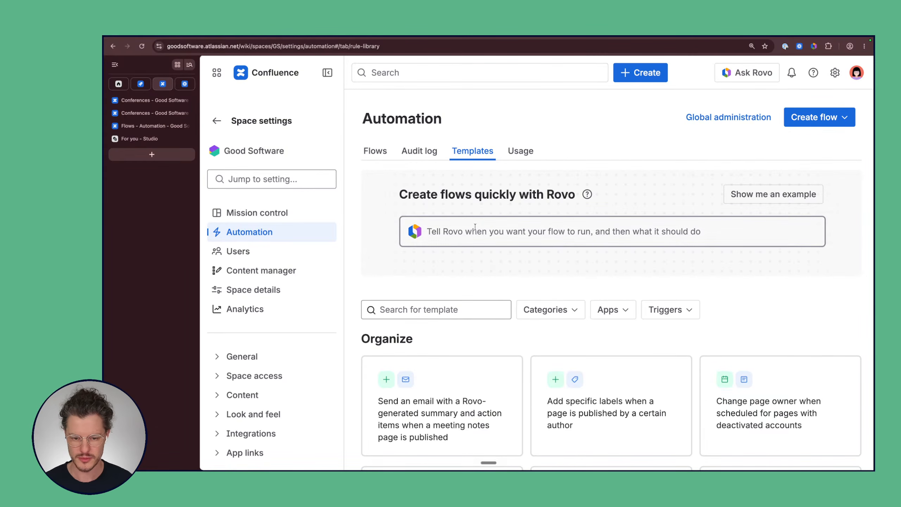
left_click(485, 234)
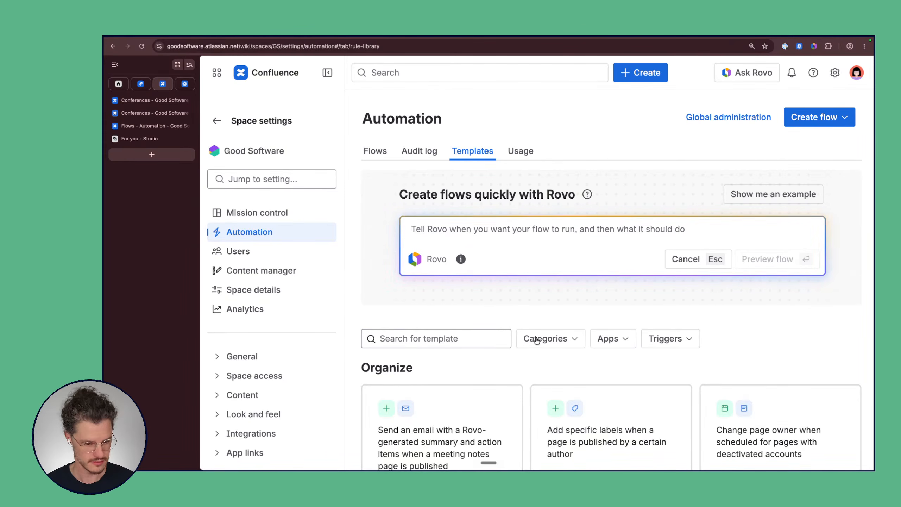
mouse_move(493, 463)
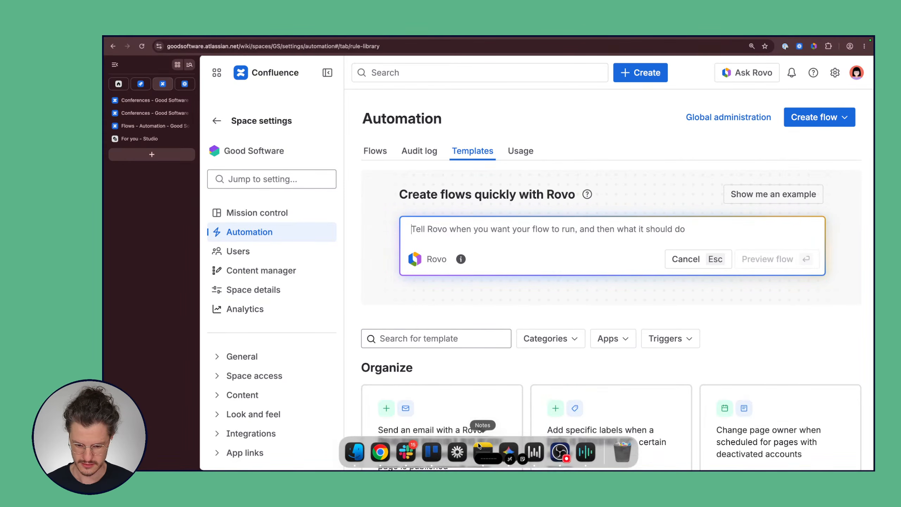
Step: Dictate a request for a Monday 9:00 a.m. Eastern swag store status email via a Rovo agent
left_click(490, 463)
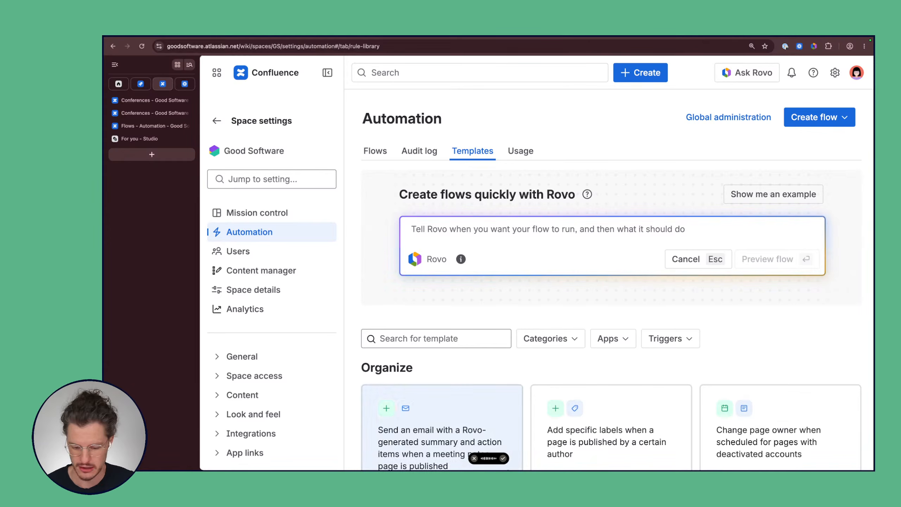
left_click(502, 458)
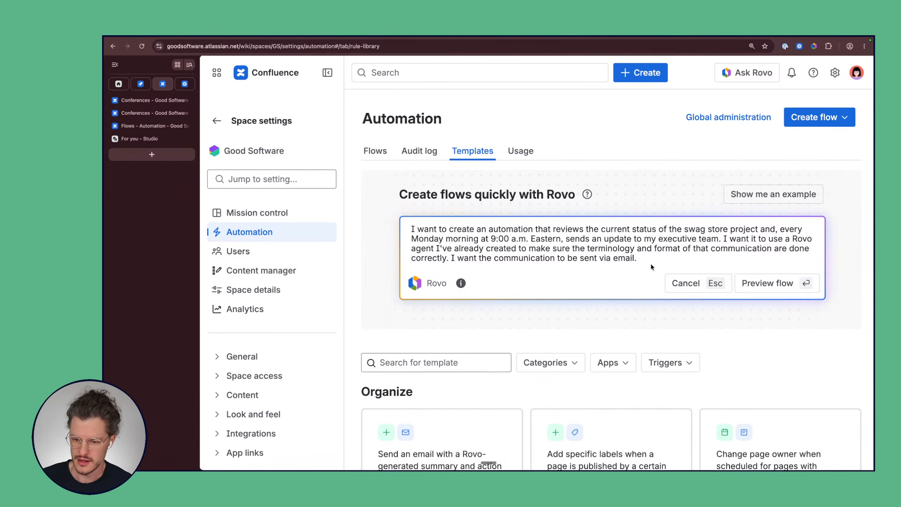
key("BackSpace")
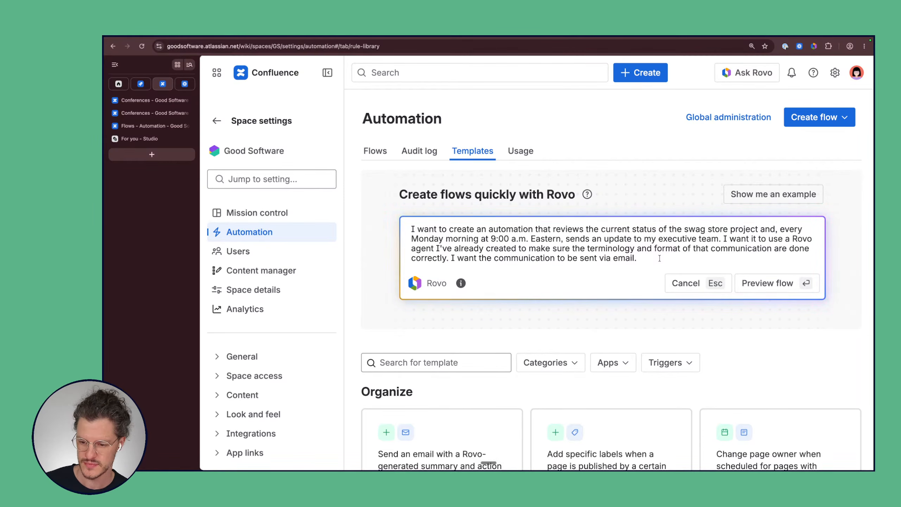
Step: Submit the request so Rovo builds the 'Weekly Swag Store Project Status Update' flow
key("Return")
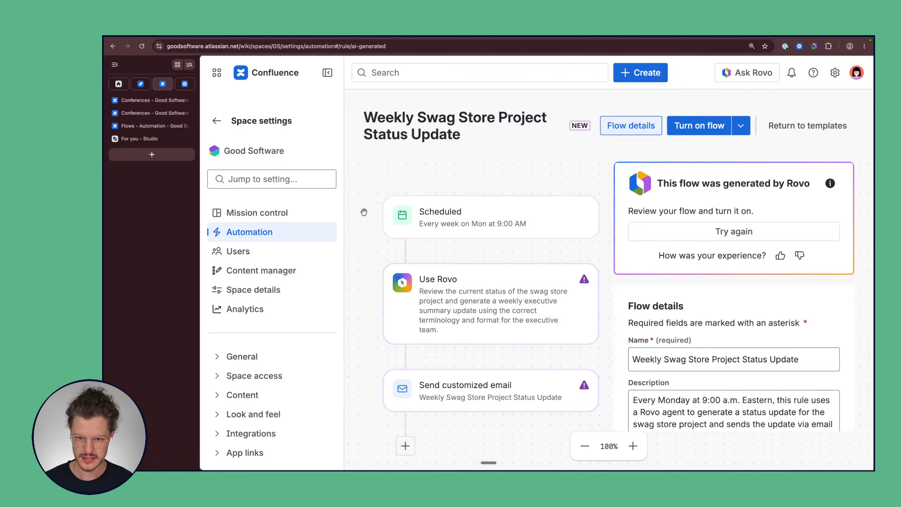
Step: Open the Scheduled trigger's settings, showing a start date of 4/15/2023
scroll(402, 203, "down", 3)
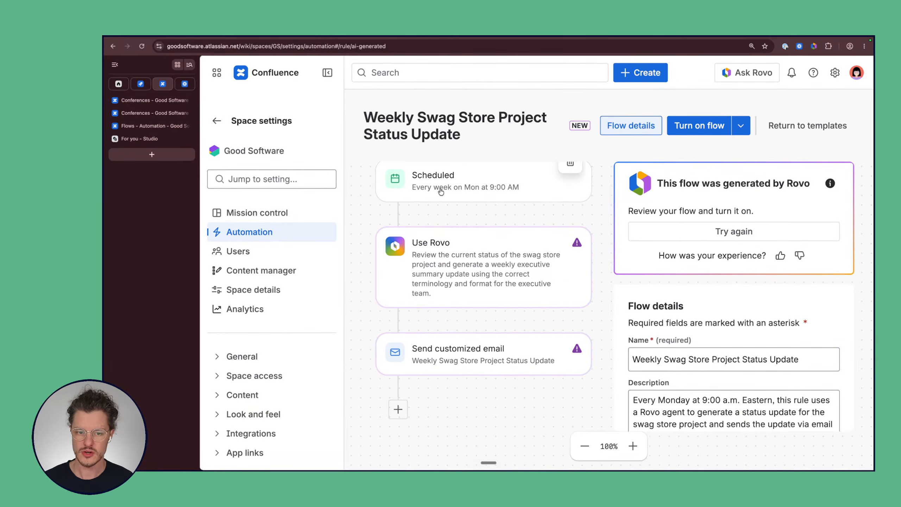
scroll(441, 192, "up", 1)
left_click(392, 212)
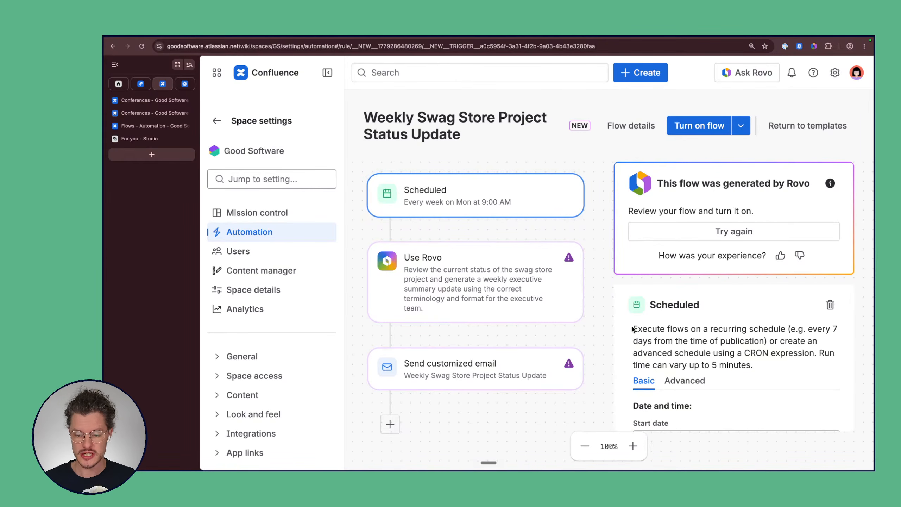
scroll(632, 329, "down", 2)
scroll(632, 328, "up", 2)
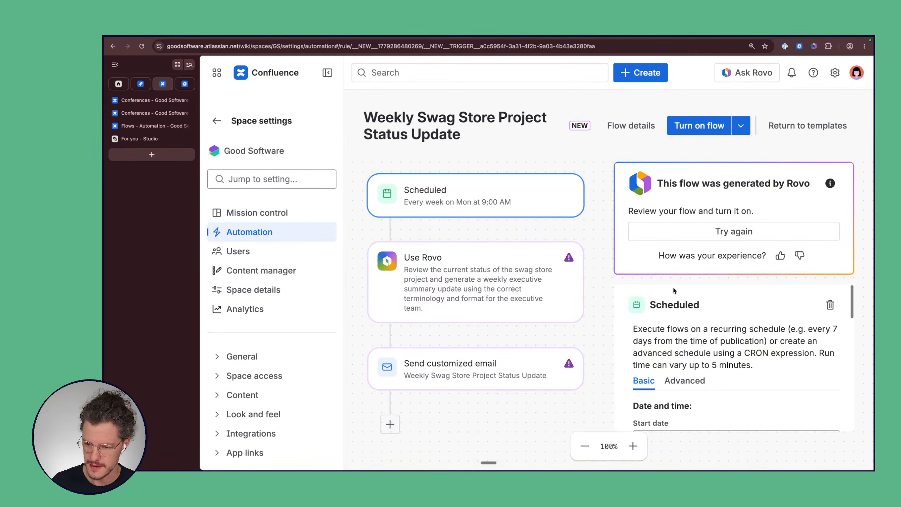
scroll(673, 286, "down", 2)
scroll(673, 286, "up", 2)
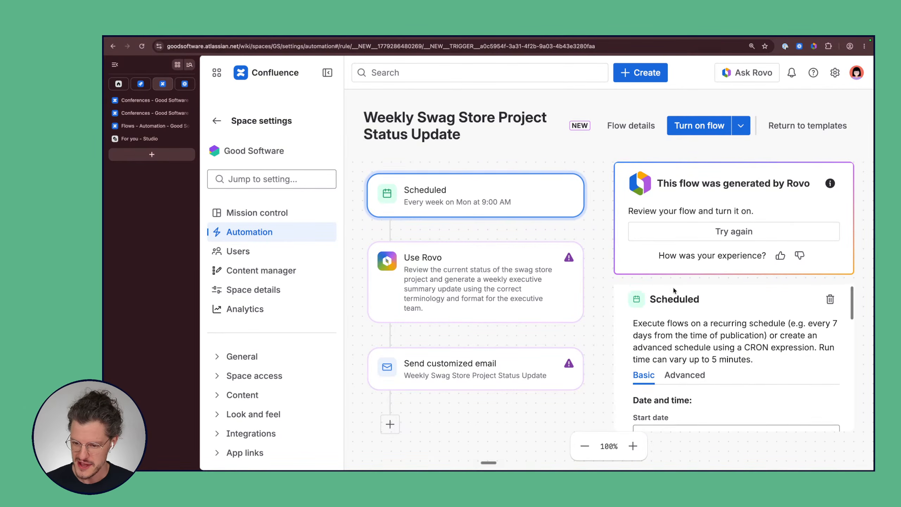
Step: Rate the generated flow thumbs-up and dismiss the note about Rovo-generated content
left_click(780, 256)
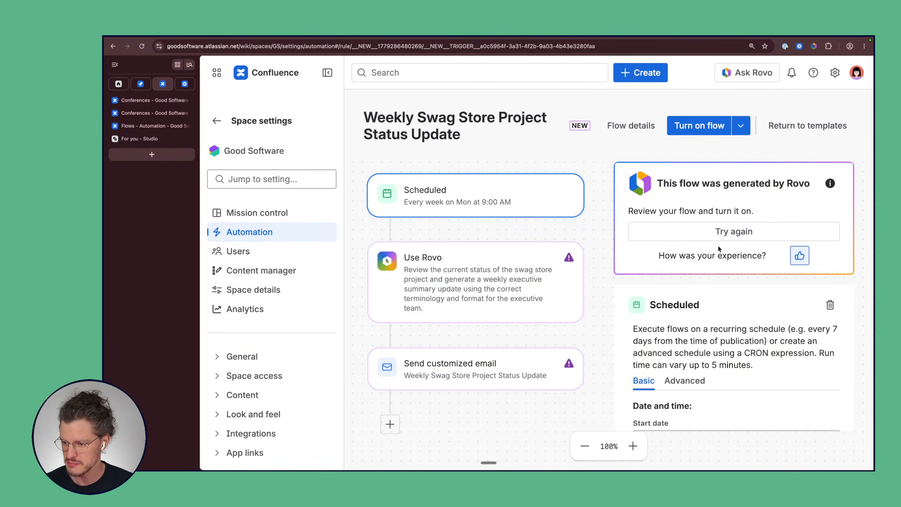
left_click(830, 184)
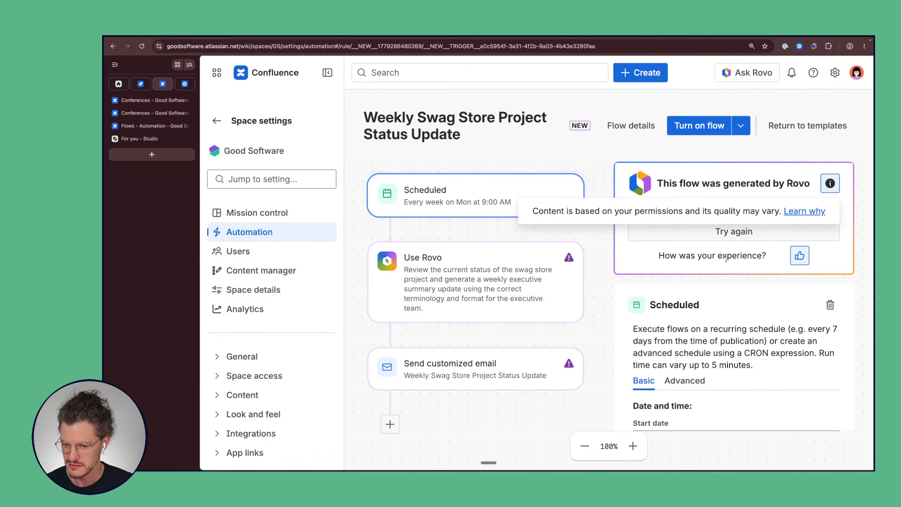
left_click(690, 271)
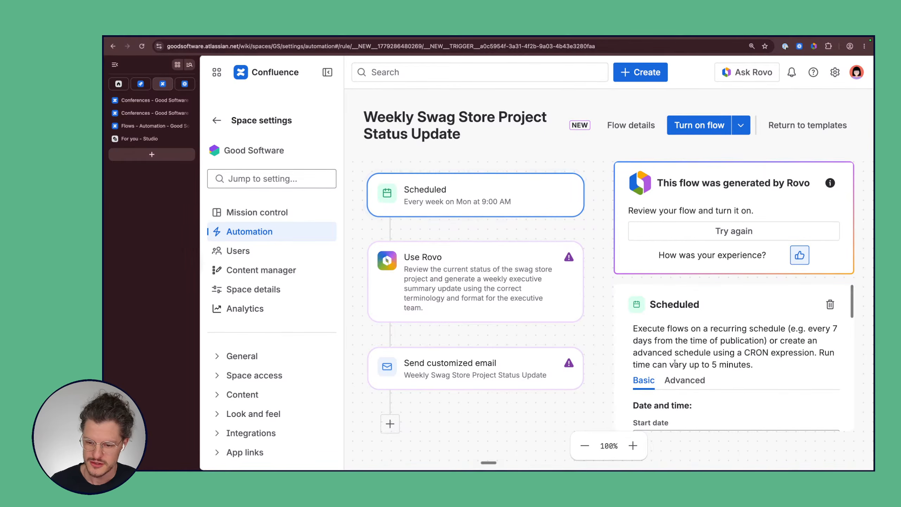
scroll(707, 374, "down", 1)
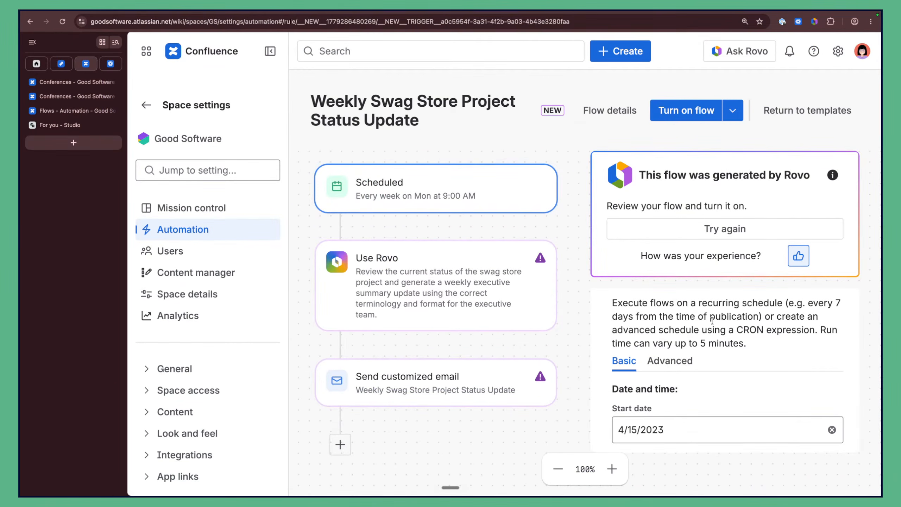
Step: Browse the start date calendar, leaving the start date unchanged
scroll(671, 328, "up", 1)
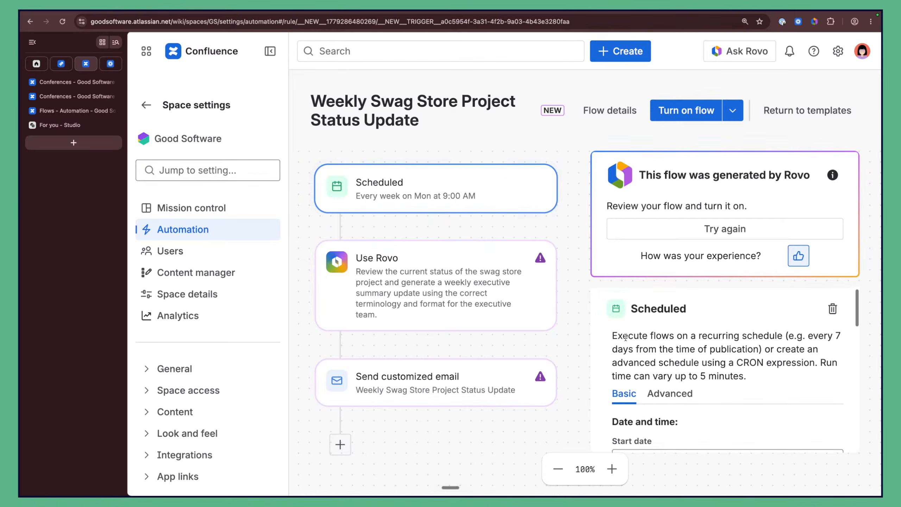
left_click_drag(614, 335, 763, 332)
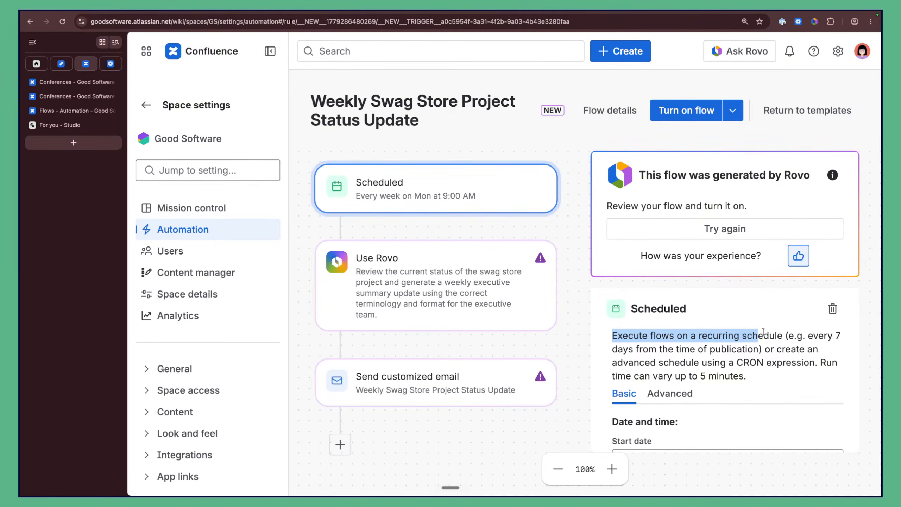
left_click(782, 334)
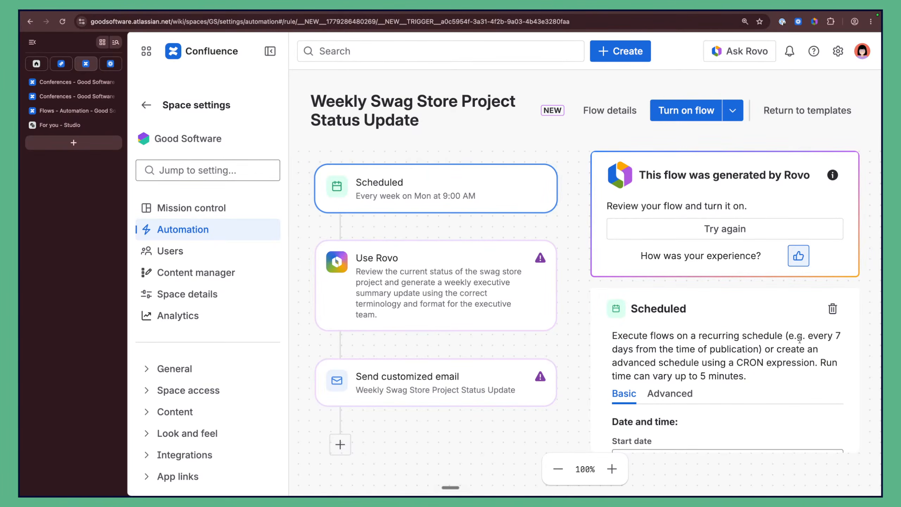
scroll(731, 355, "down", 1)
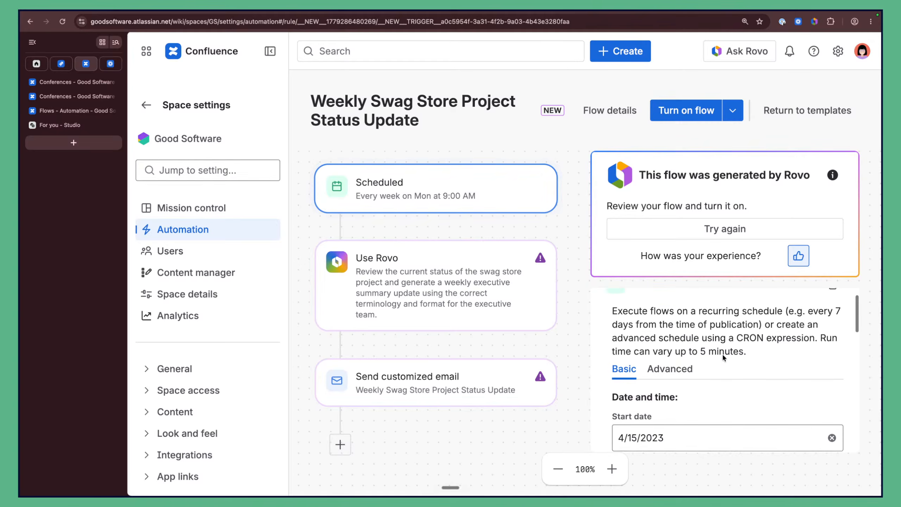
scroll(720, 355, "up", 1)
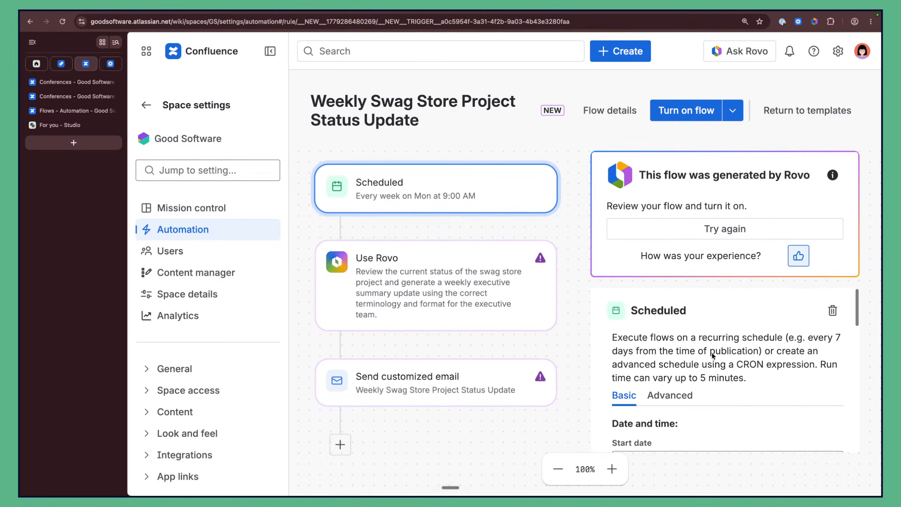
scroll(713, 354, "down", 2)
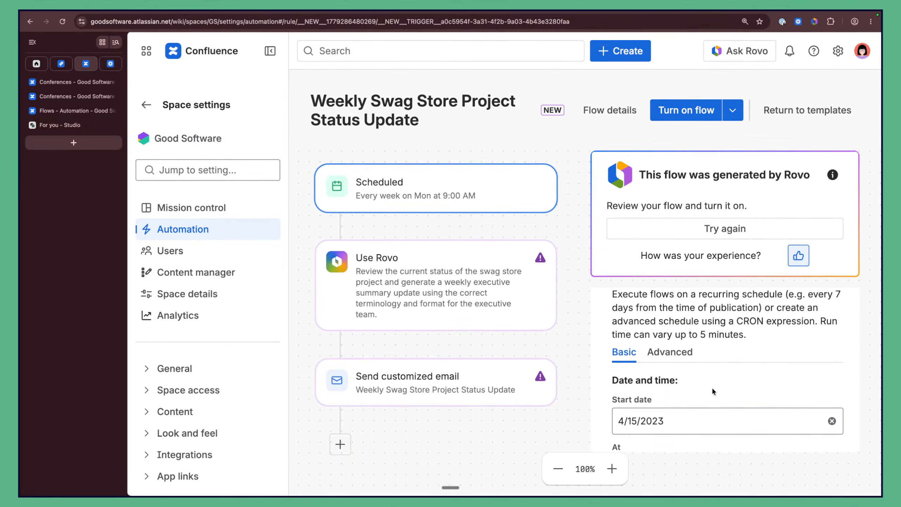
scroll(713, 391, "down", 3)
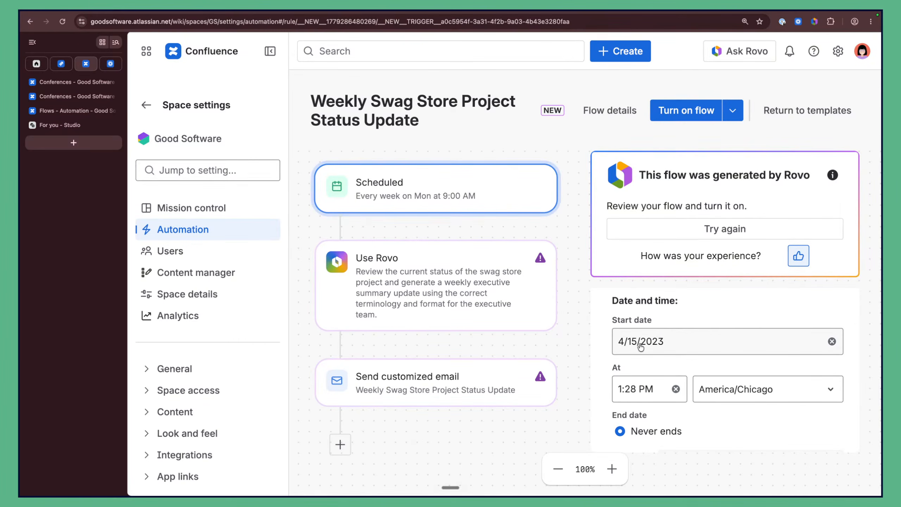
left_click(639, 342)
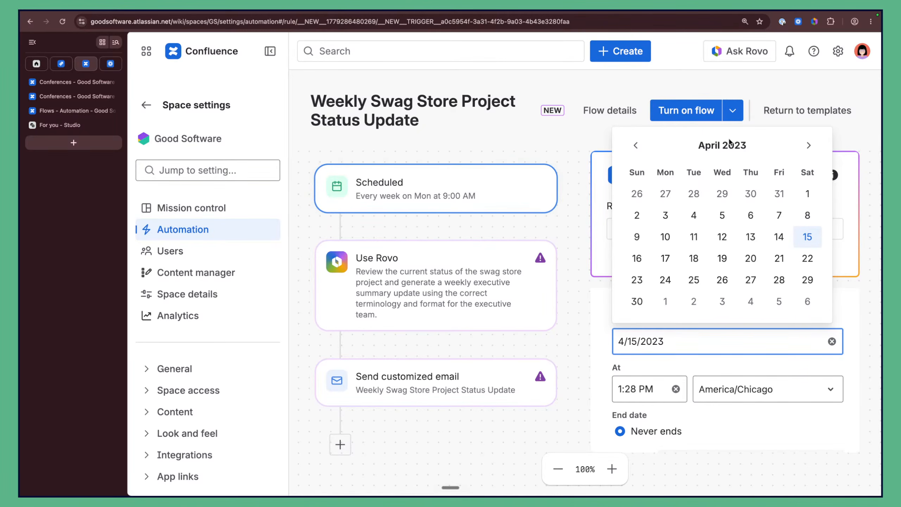
left_click(682, 337)
left_click(680, 343)
left_click(681, 345)
left_click(681, 345)
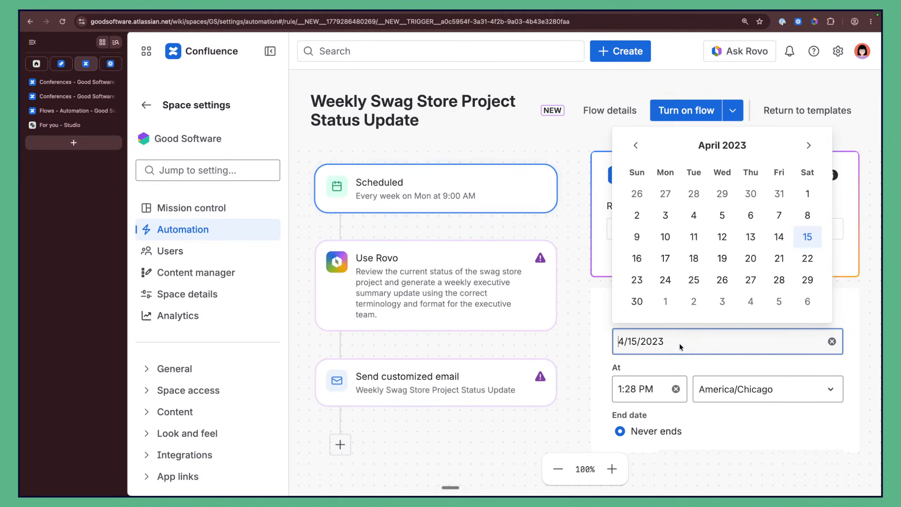
left_click(810, 145)
left_click(811, 145)
left_click(813, 146)
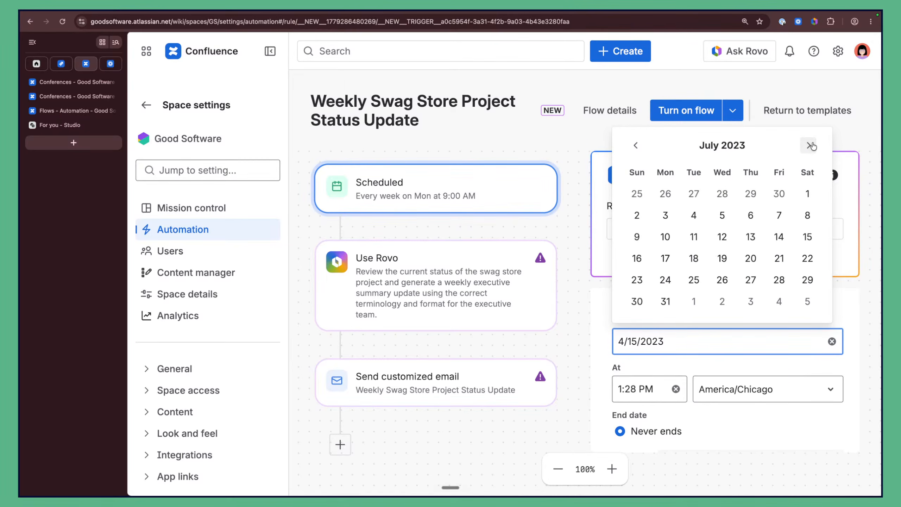
left_click(812, 145)
left_click(812, 145)
left_click(812, 145)
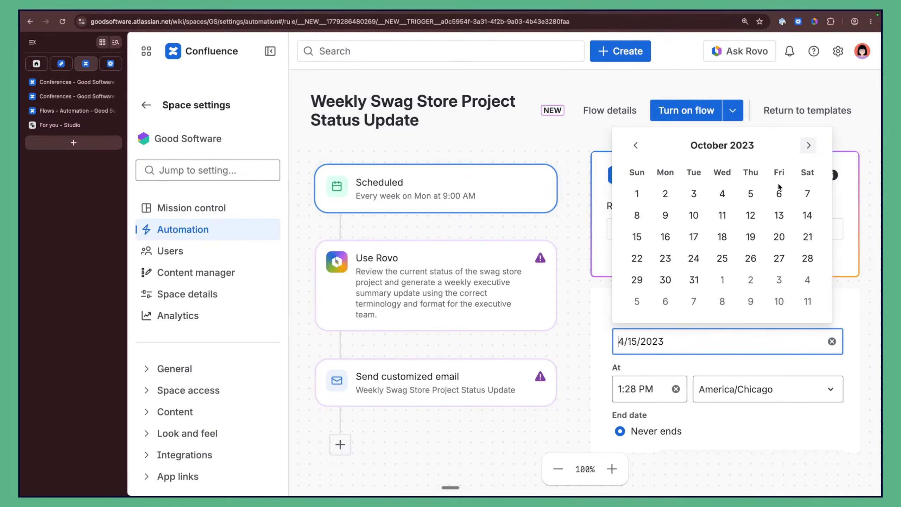
left_click(670, 342)
left_click(669, 342)
left_click(670, 342)
scroll(669, 343, "down", 1)
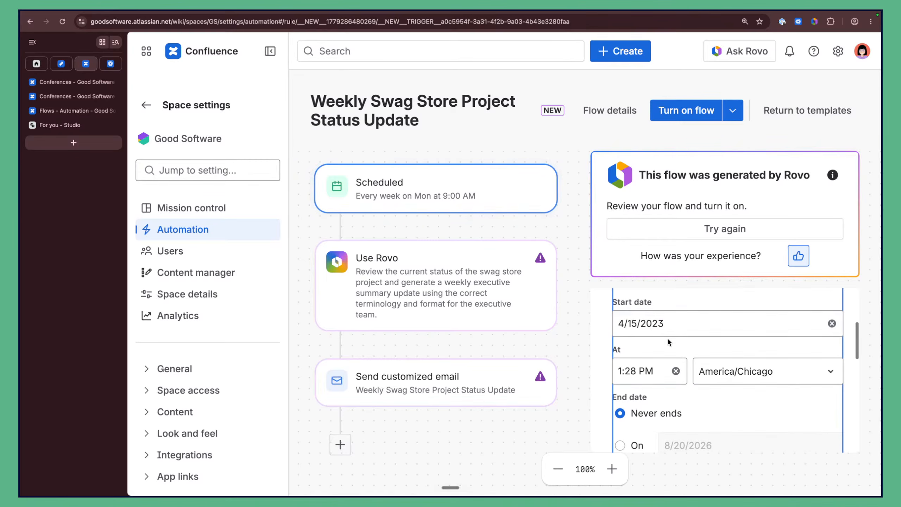
left_click(677, 329)
left_click(667, 326)
left_click(659, 324)
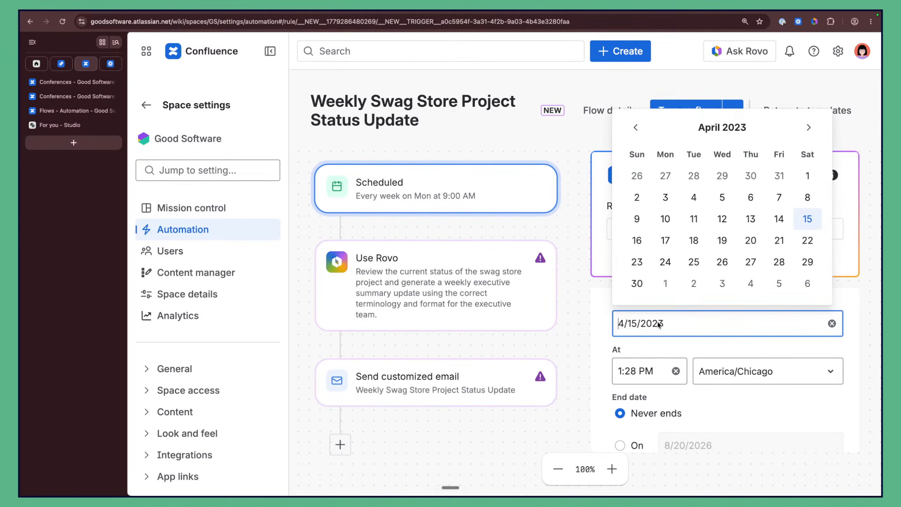
key("Down")
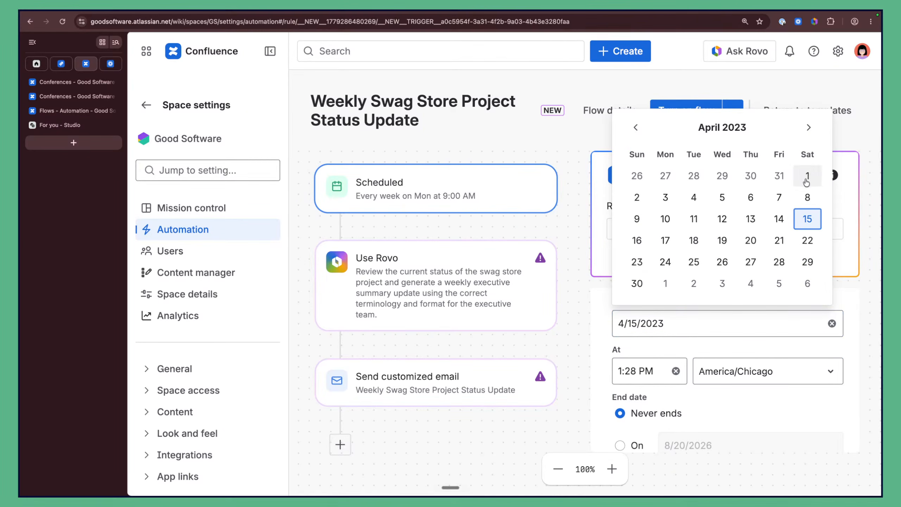
left_click(561, 387)
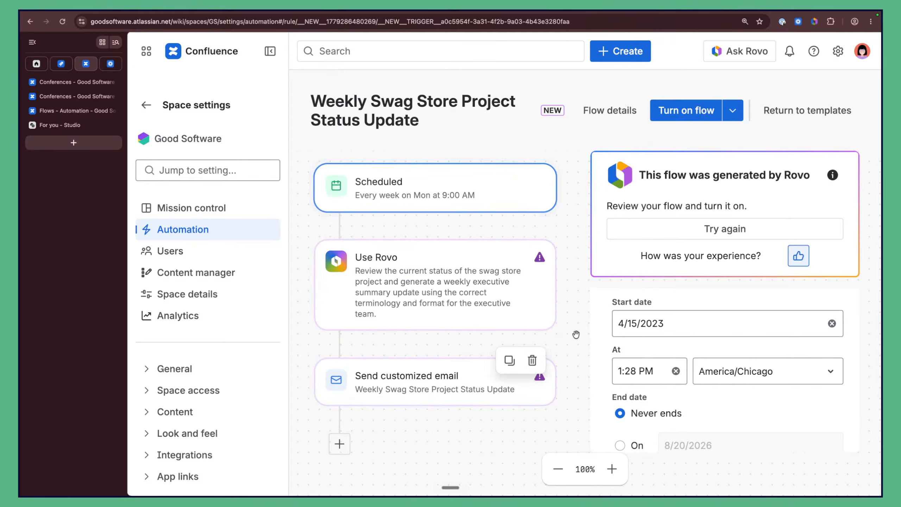
Step: Change the schedule's time zone from America/Chicago to America/New York
scroll(749, 347, "down", 4)
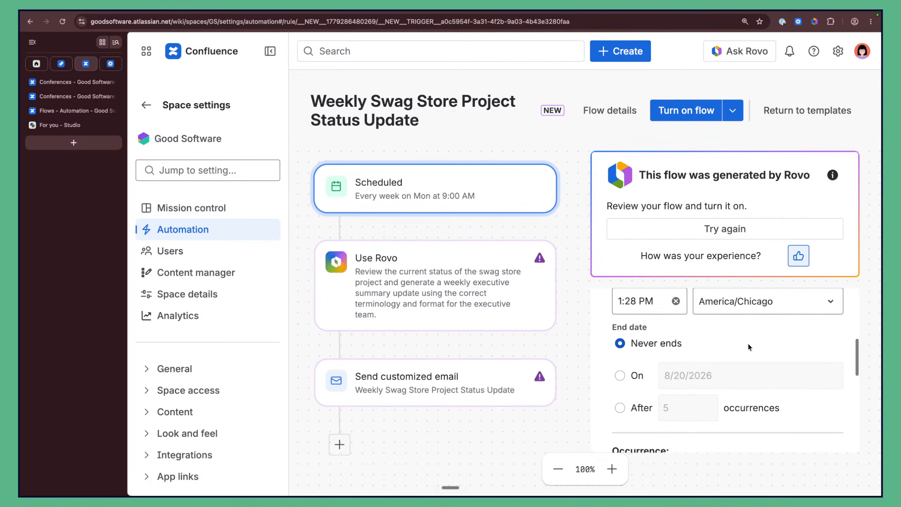
scroll(749, 347, "up", 4)
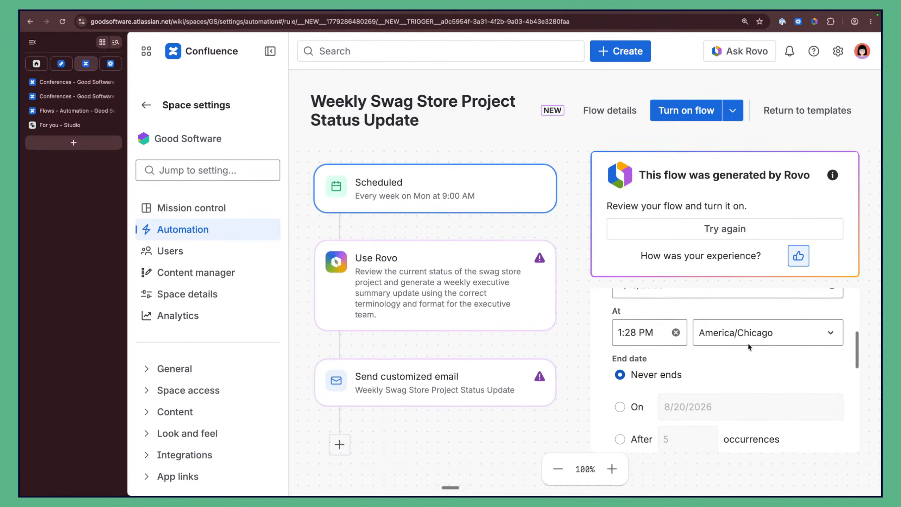
scroll(725, 355, "up", 2)
scroll(706, 357, "down", 5)
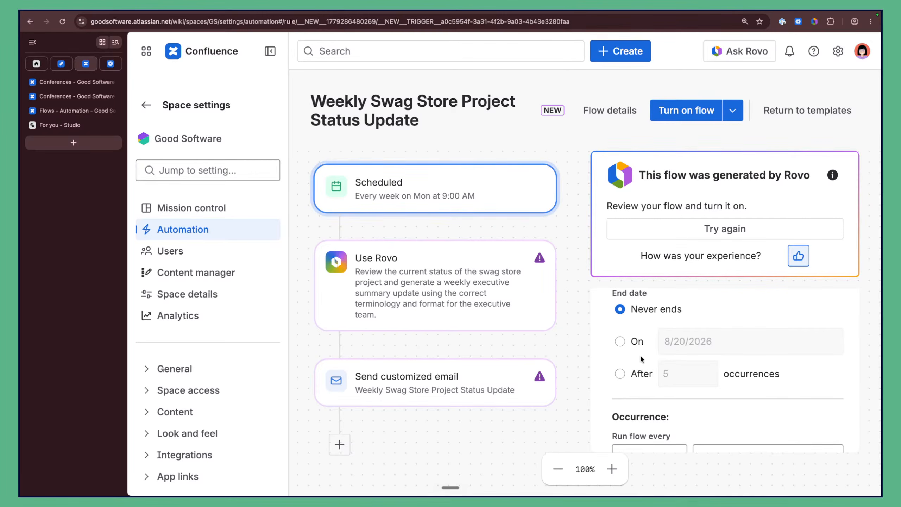
scroll(693, 320, "down", 2)
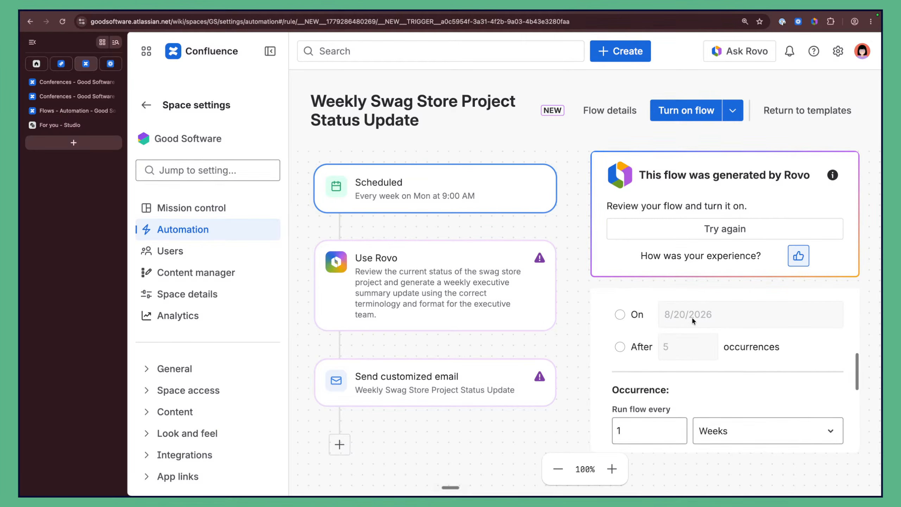
scroll(692, 319, "up", 2)
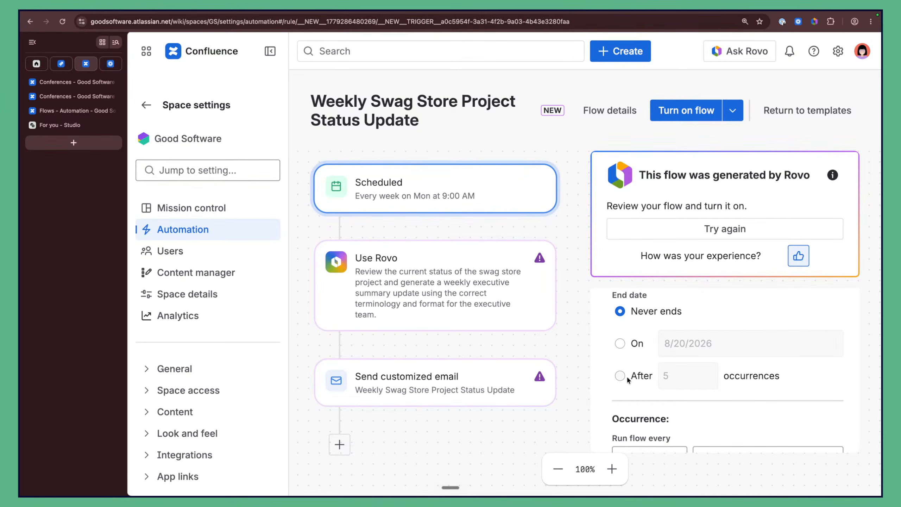
scroll(684, 366, "down", 1)
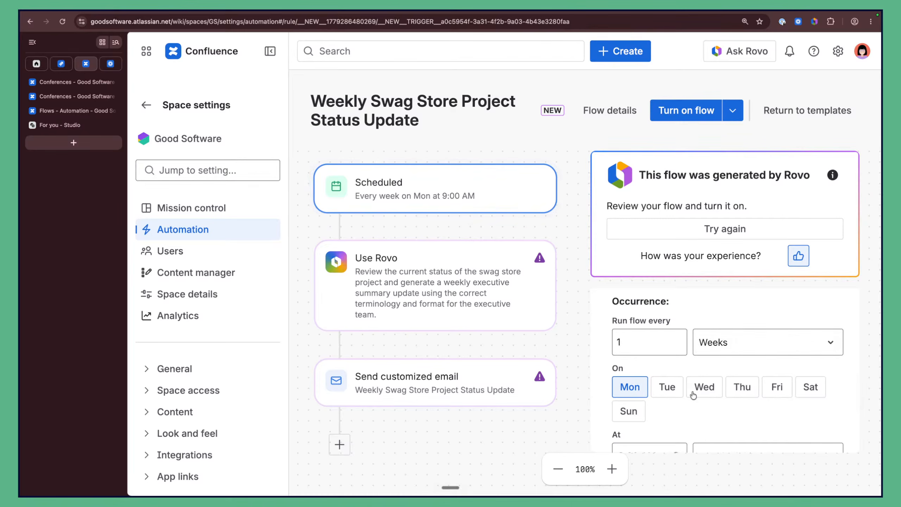
scroll(674, 377, "down", 3)
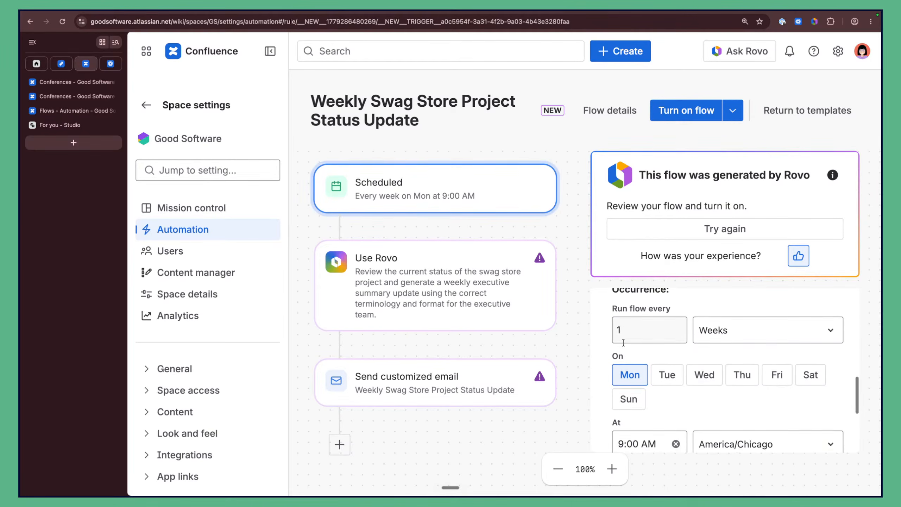
scroll(638, 372, "down", 5)
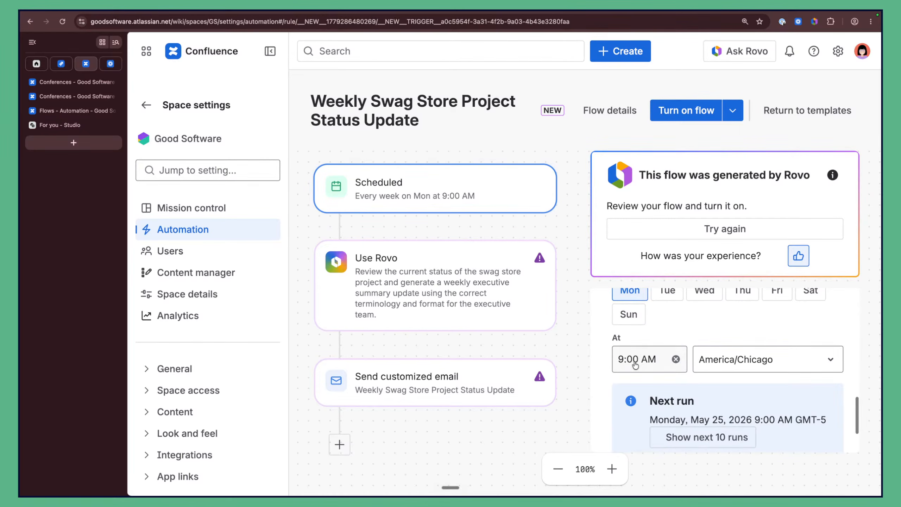
left_click(755, 368)
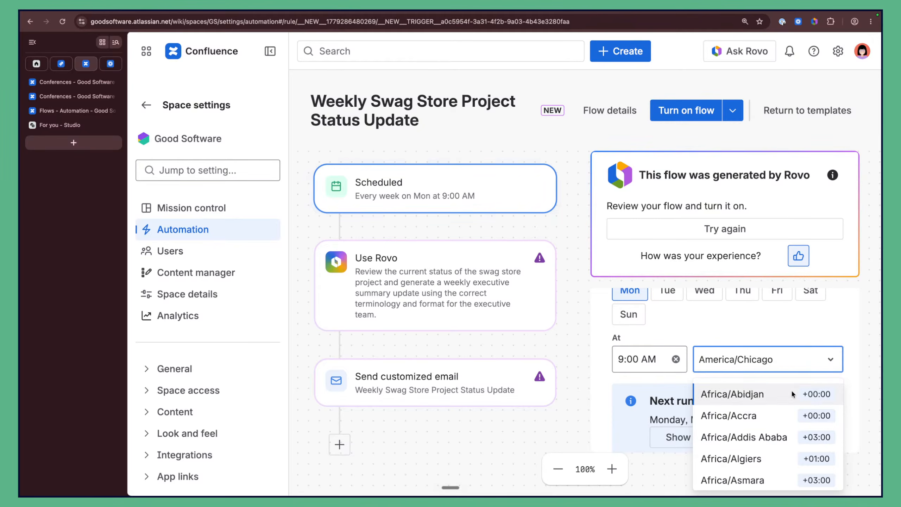
scroll(782, 439, "down", 3)
scroll(785, 440, "up", 2)
scroll(785, 441, "down", 15)
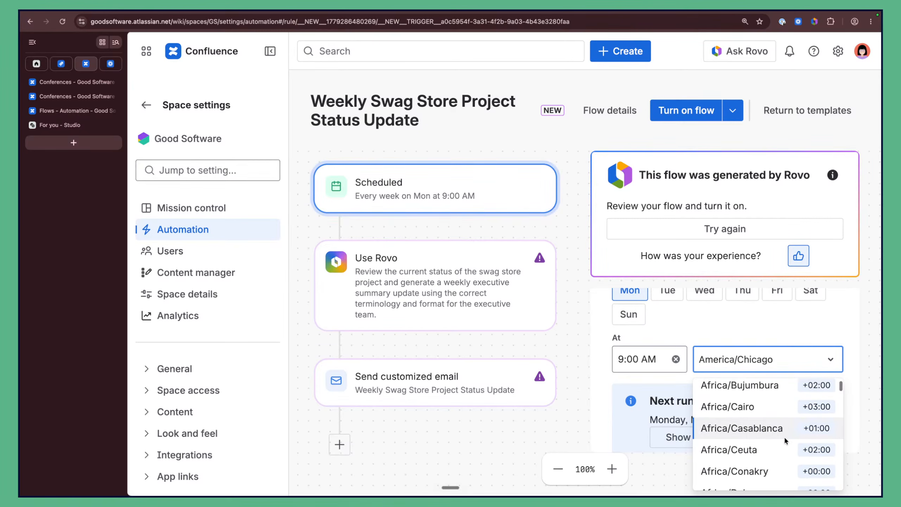
scroll(785, 440, "down", 10)
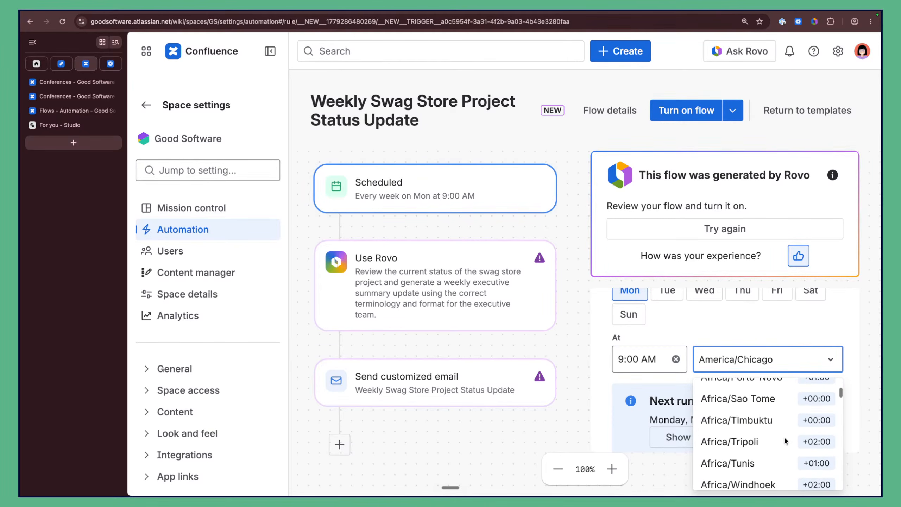
scroll(785, 440, "down", 2)
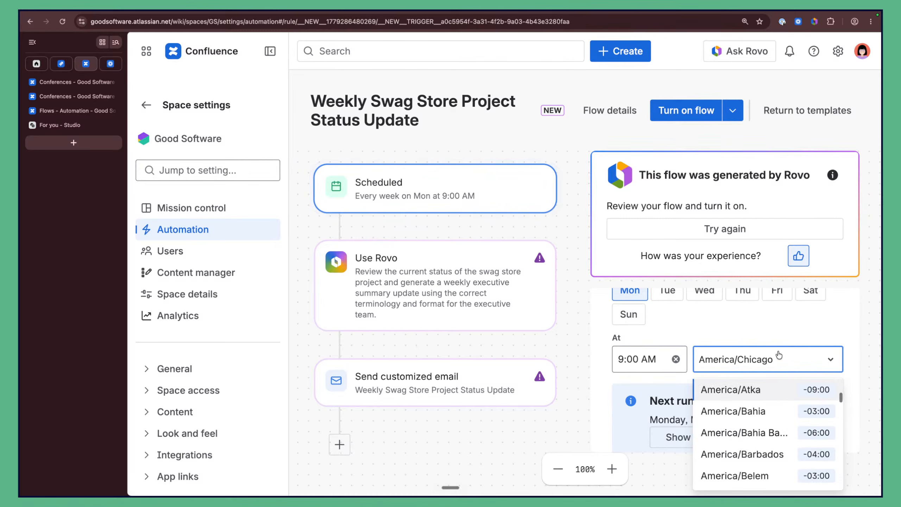
type("new")
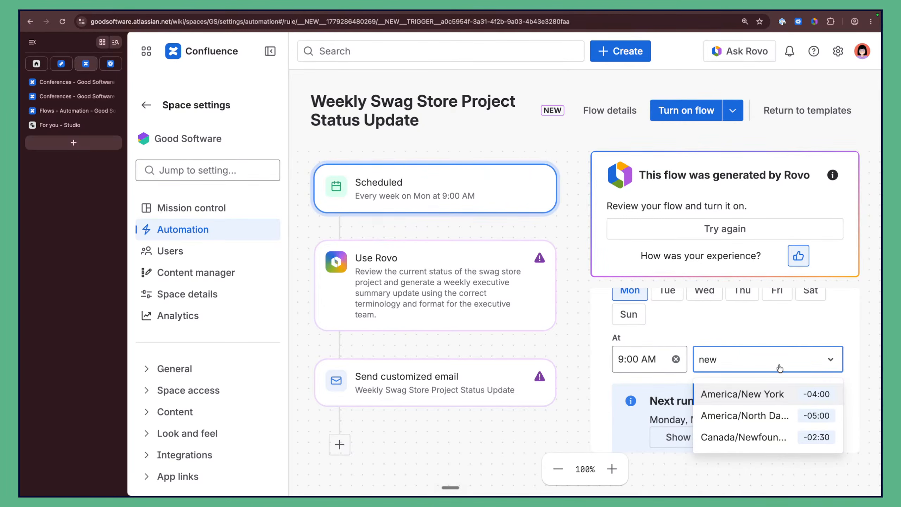
left_click(777, 399)
Step: Show the next 10 runs, confirming the first on Monday, May 25, 2026
scroll(782, 364, "down", 2)
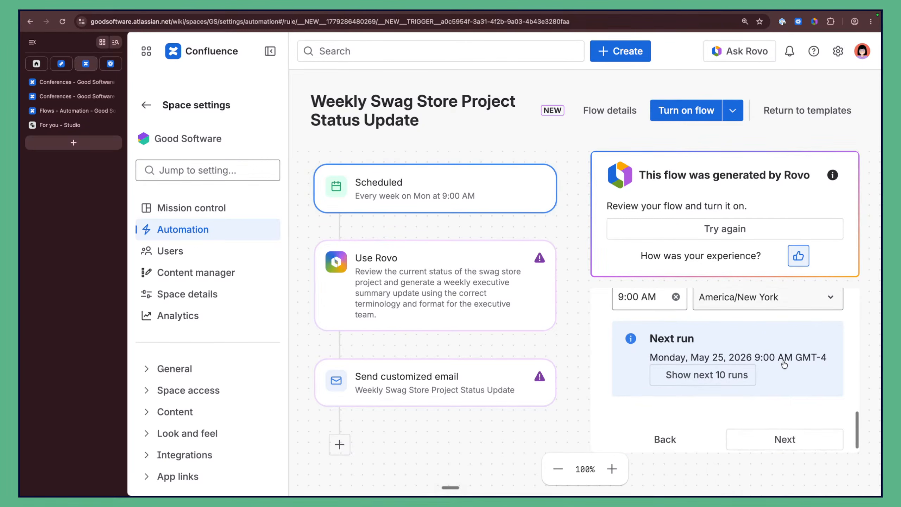
left_click(674, 366)
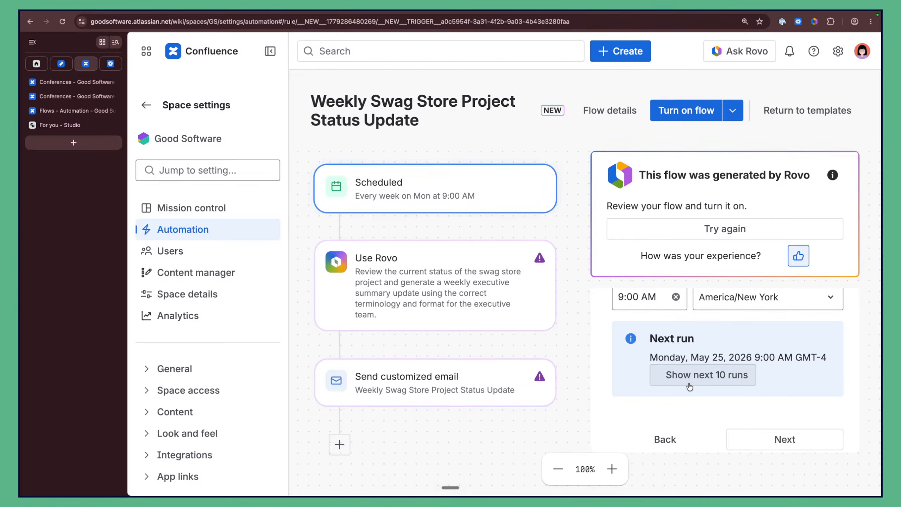
scroll(712, 411, "down", 1)
scroll(712, 411, "down", 2)
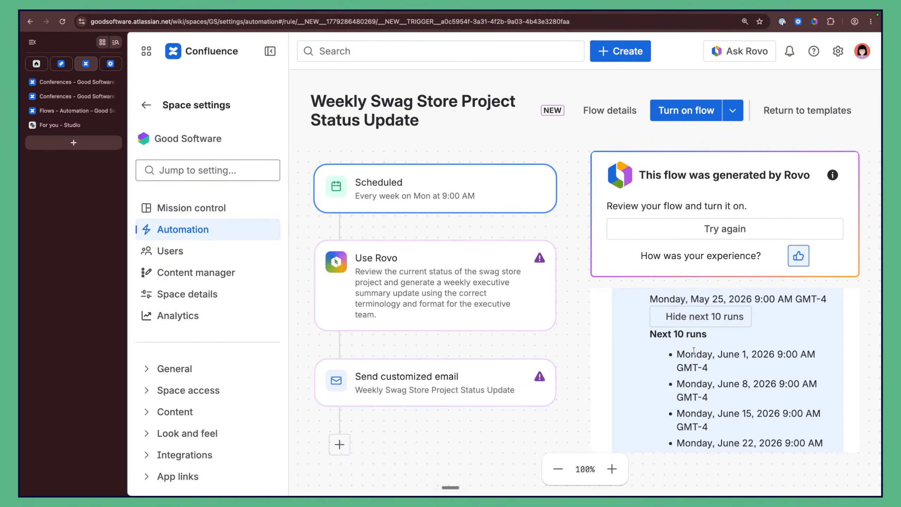
scroll(693, 352, "down", 2)
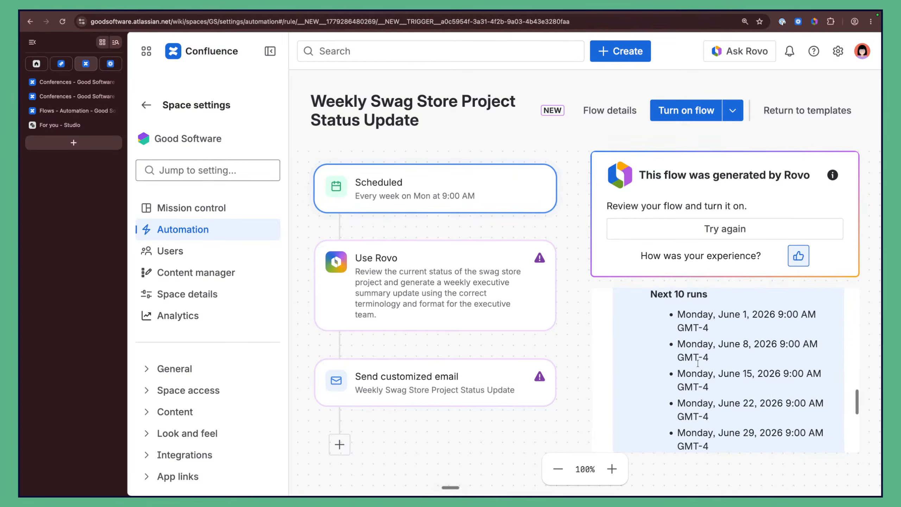
scroll(698, 363, "down", 1)
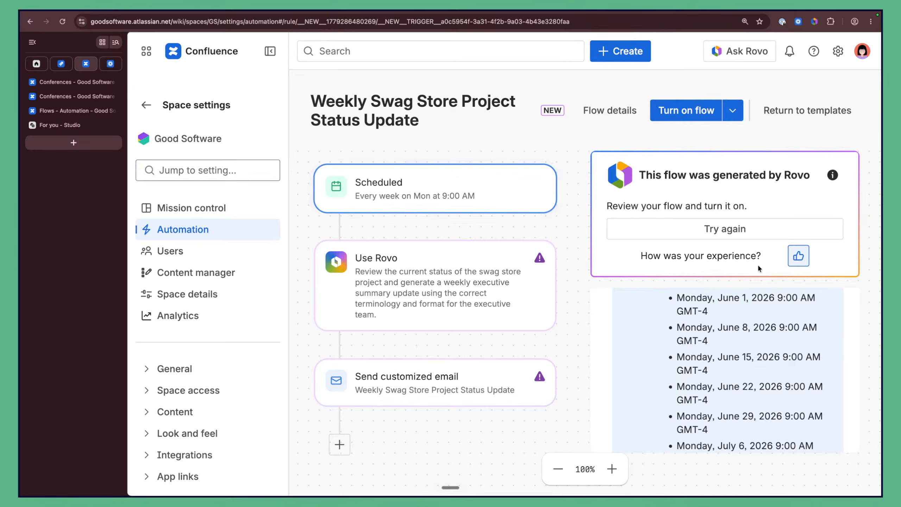
scroll(739, 338, "up", 5)
scroll(740, 338, "up", 2)
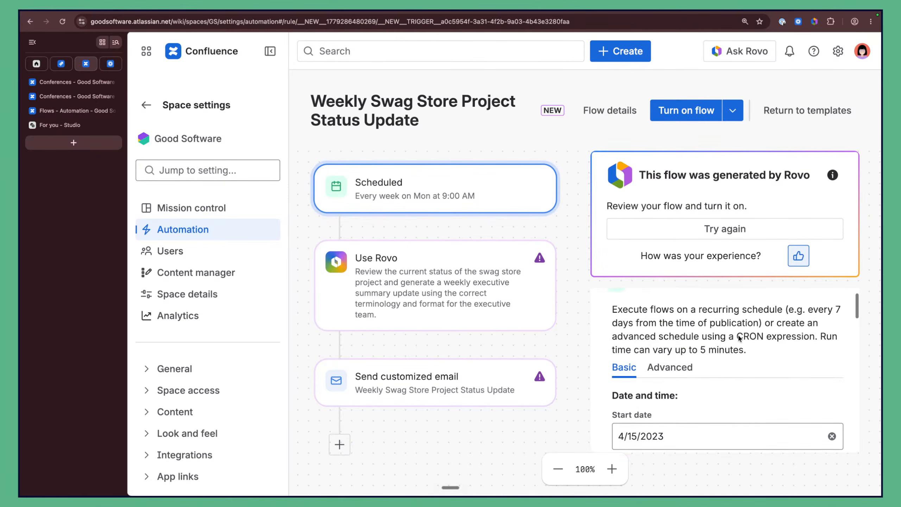
Step: Open and close the start date calendar, keeping the 4/15/2023 start date
scroll(717, 334, "down", 4)
left_click(696, 329)
key("BackSpace")
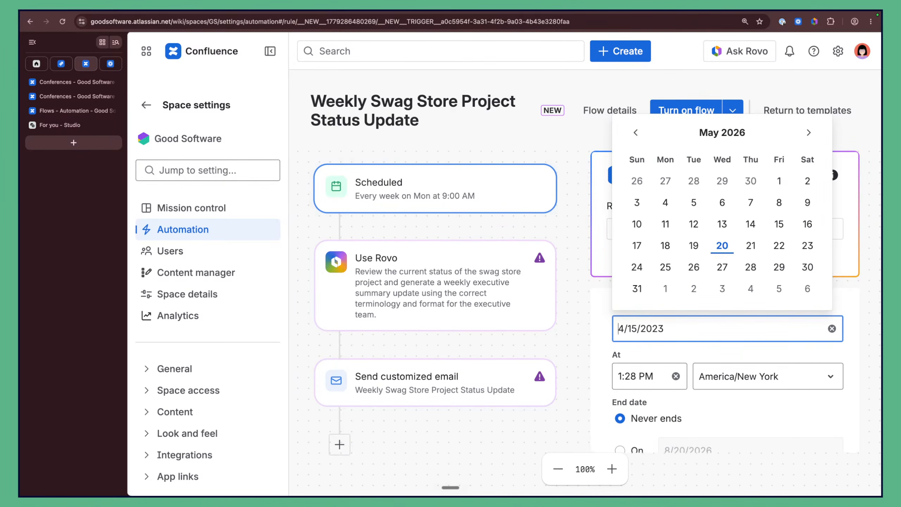
left_click(697, 341)
left_click(696, 325)
left_click(730, 329)
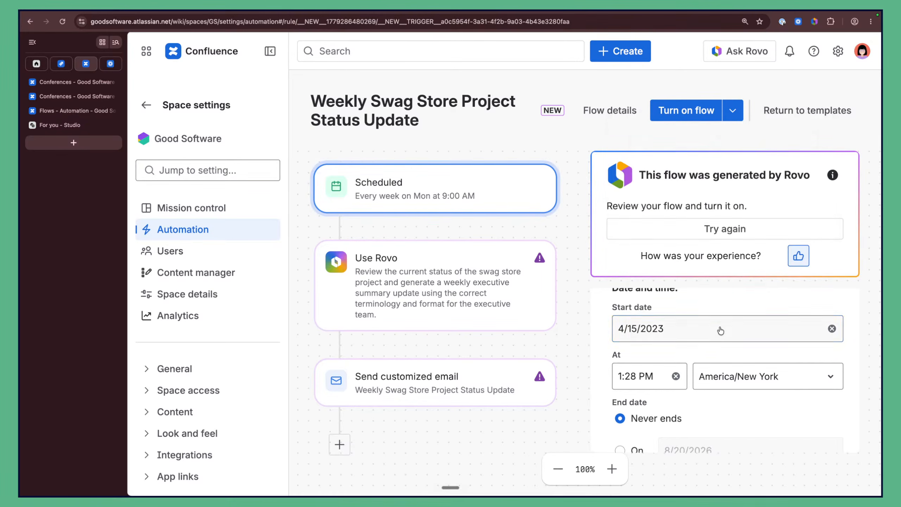
left_click(722, 330)
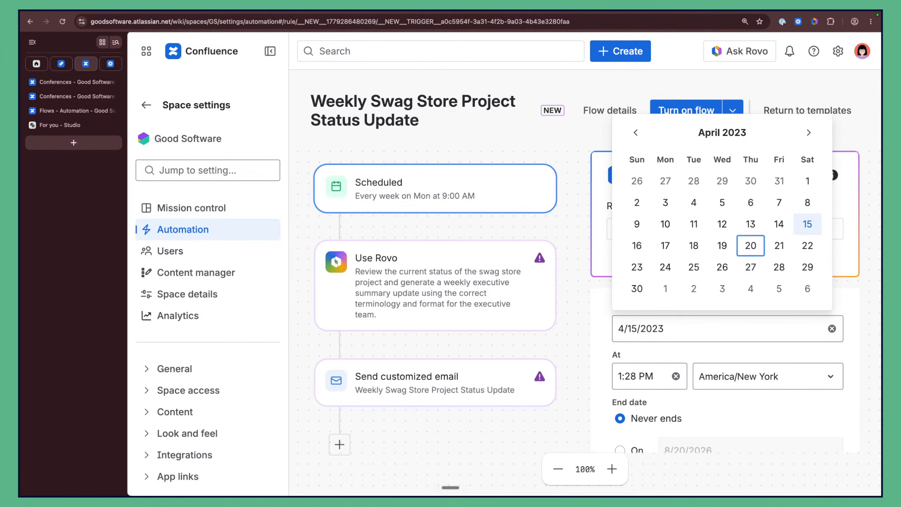
key("Up")
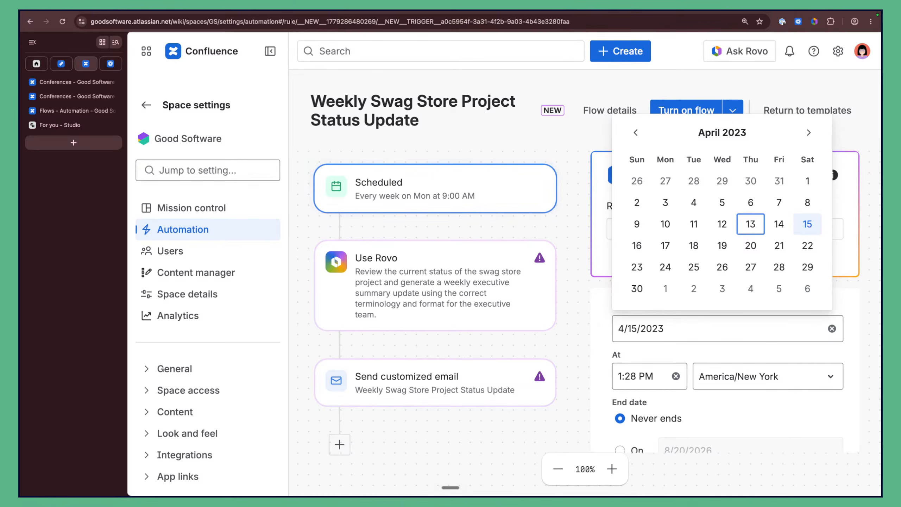
key("Escape")
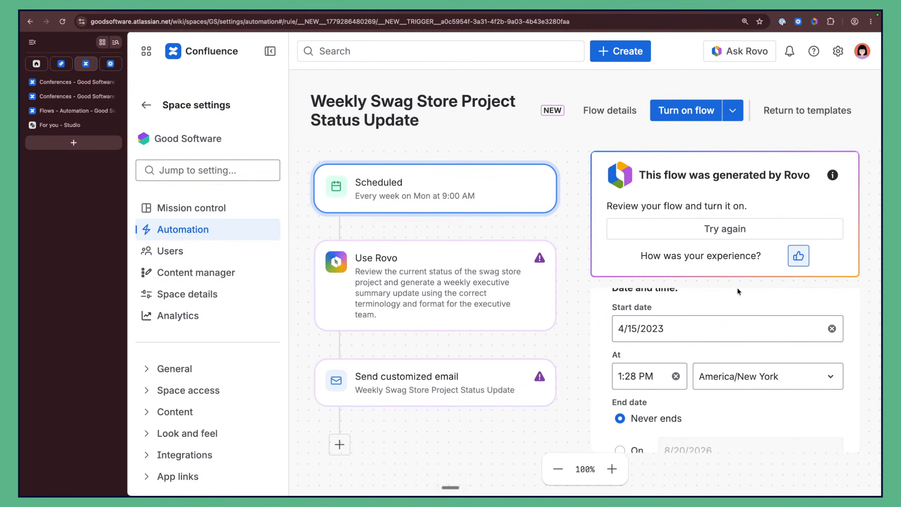
Step: Review Occurrence and the next 10 runs: Mondays 9:00 AM, June 1 to August 3, 2026
scroll(726, 303, "down", 3)
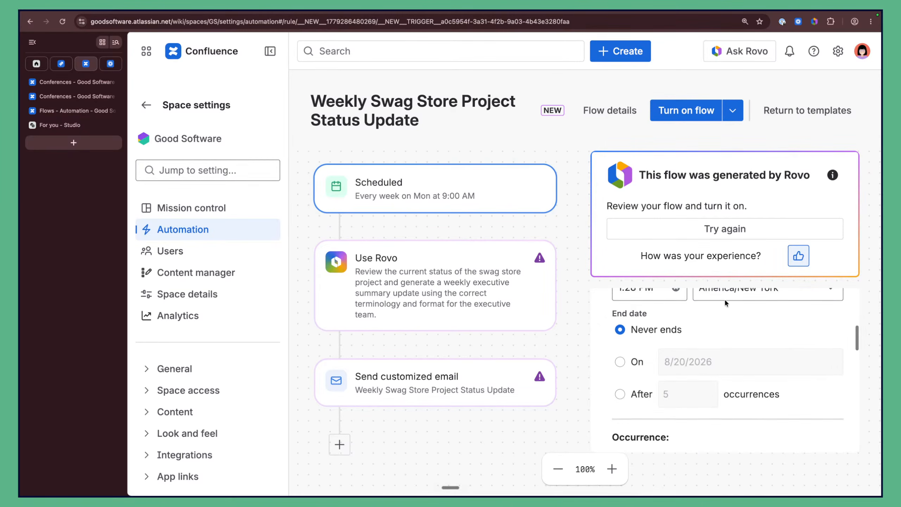
scroll(726, 303, "up", 2)
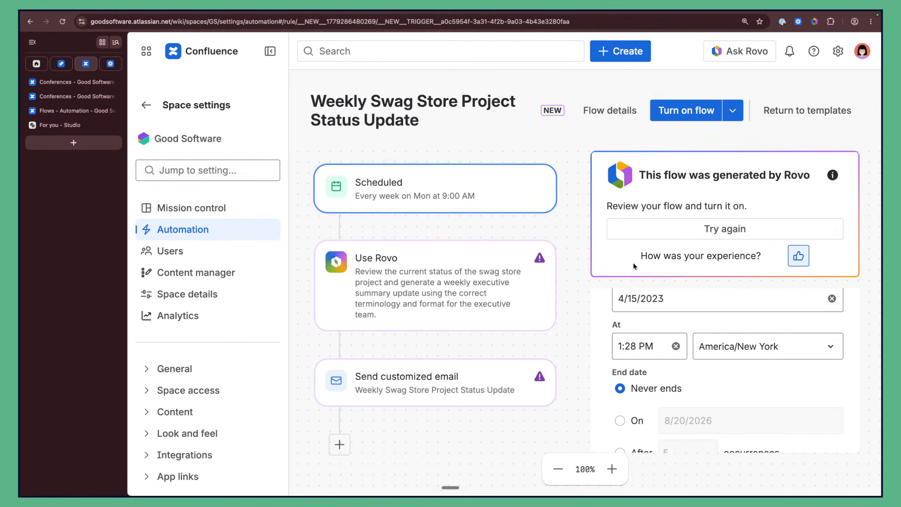
scroll(598, 311, "down", 5)
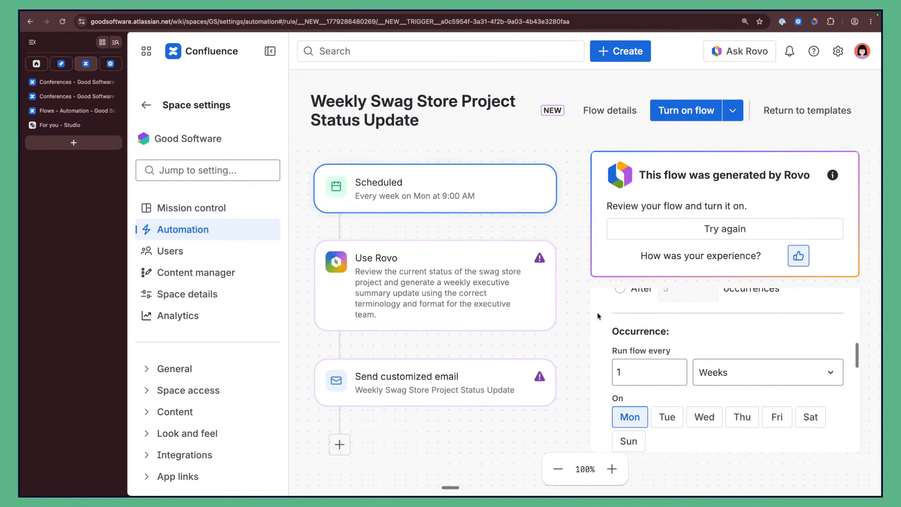
scroll(597, 312, "down", 10)
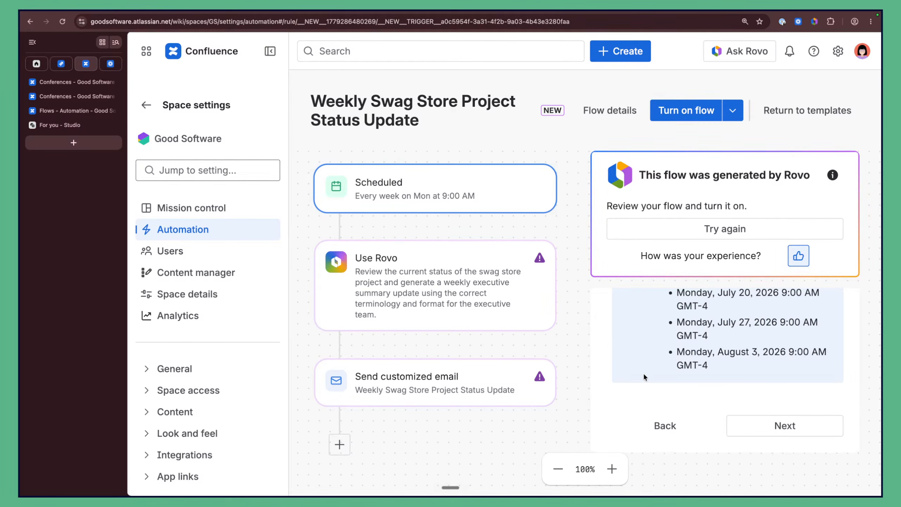
scroll(723, 391, "up", 10)
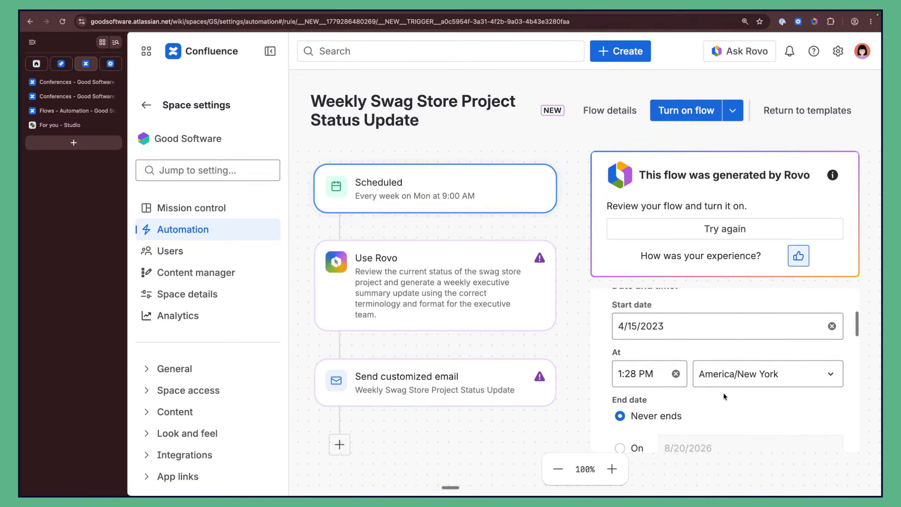
scroll(723, 391, "down", 8)
scroll(723, 393, "up", 2)
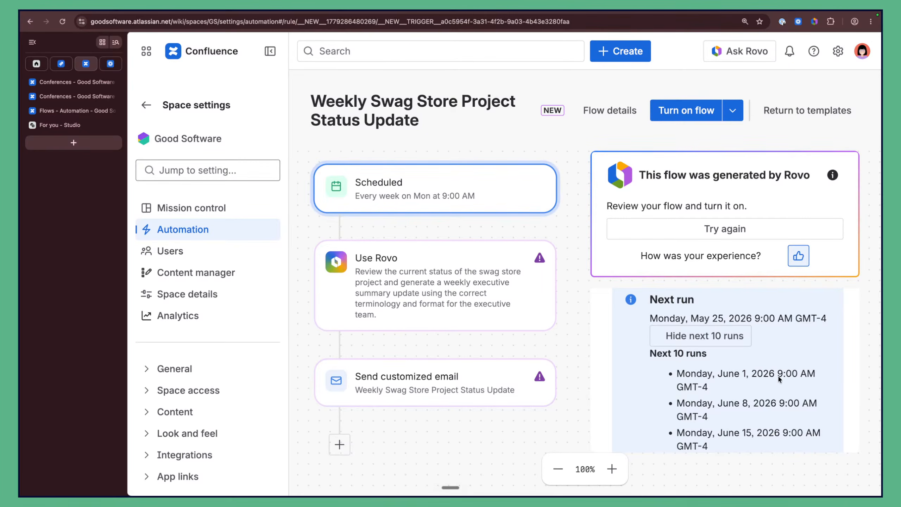
scroll(780, 382, "down", 8)
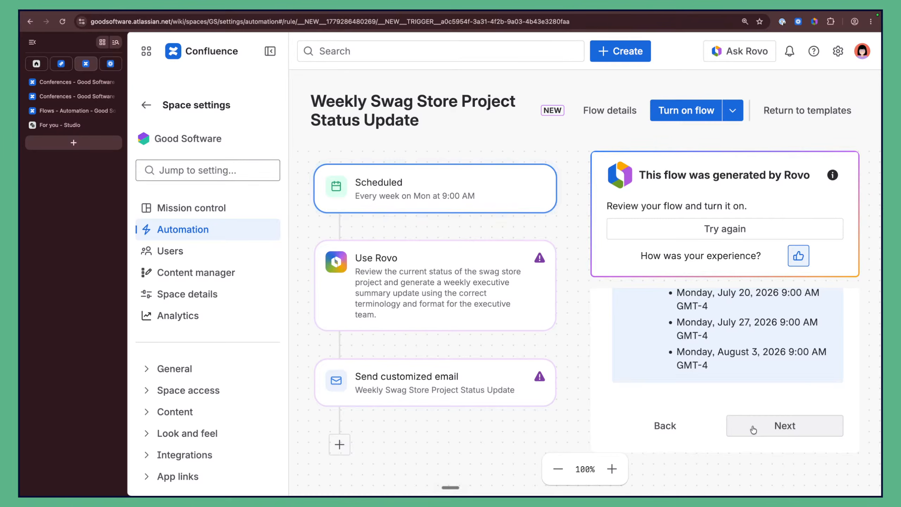
Step: Advance to the Send customized email settings, then select the Use Rovo card
left_click(753, 428)
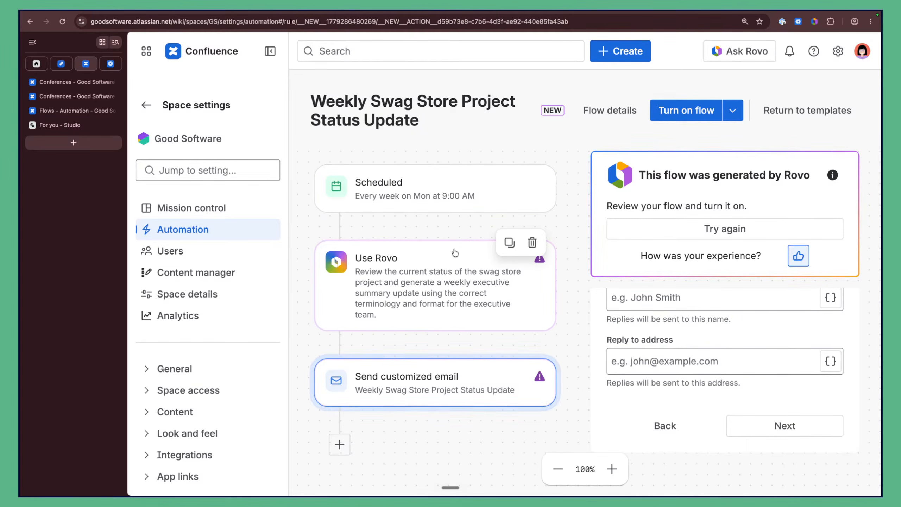
scroll(641, 331, "up", 15)
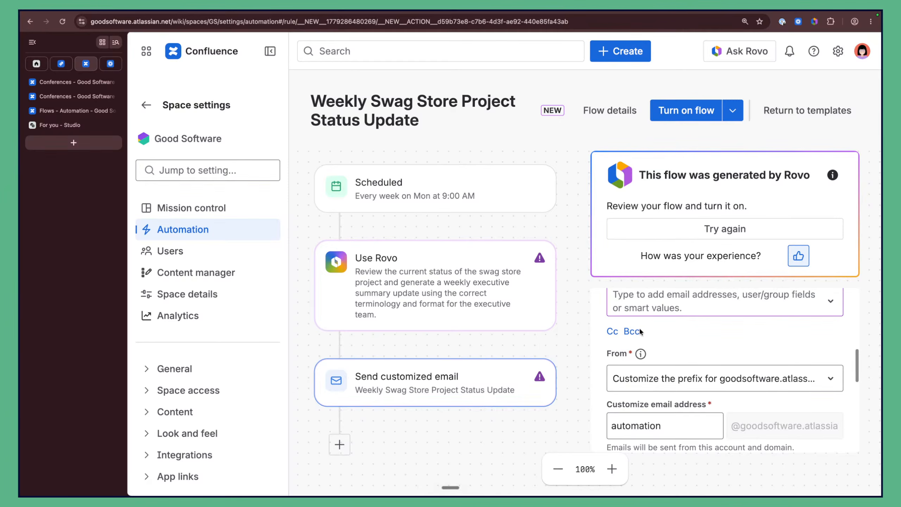
scroll(649, 348, "up", 6)
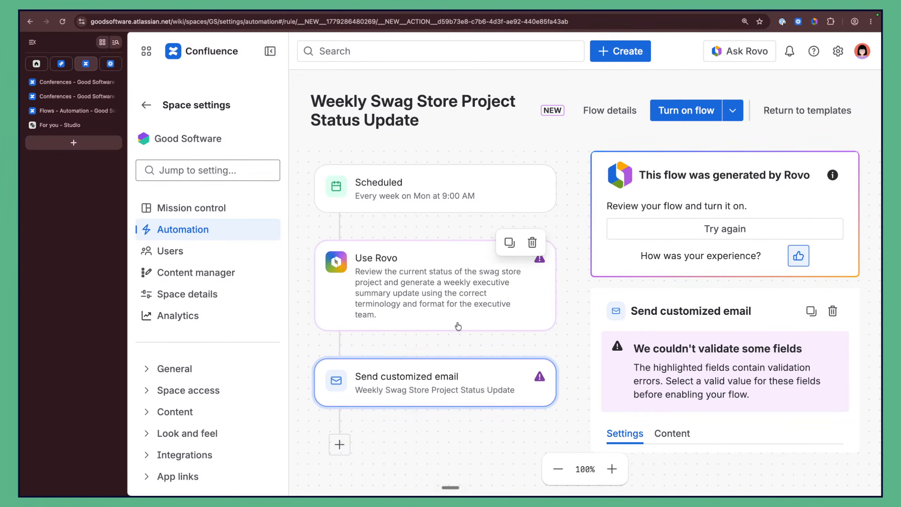
left_click(461, 284)
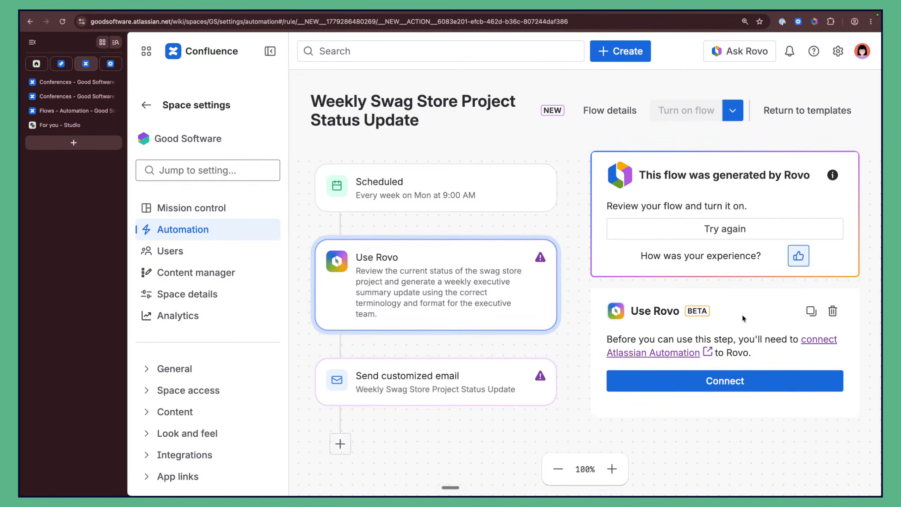
Step: Delete the Use Rovo step and add a new action step below the customized email step
left_click(832, 312)
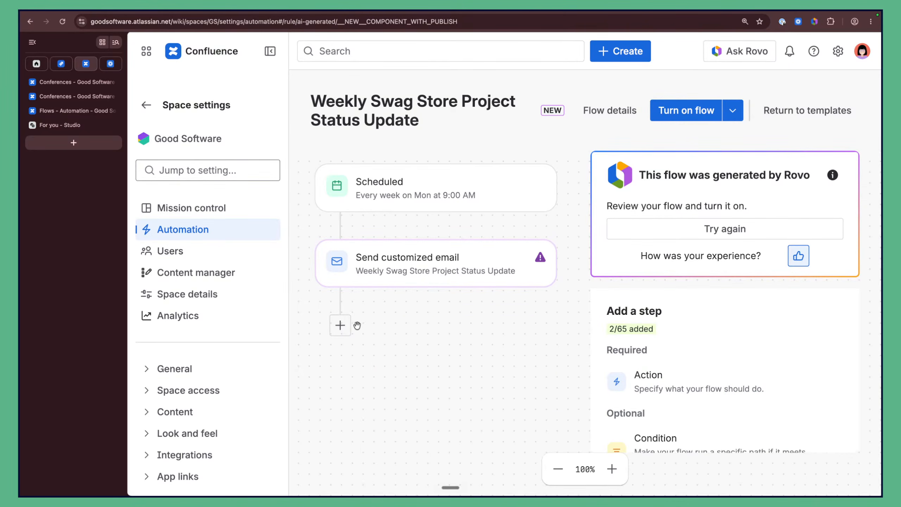
left_click(340, 328)
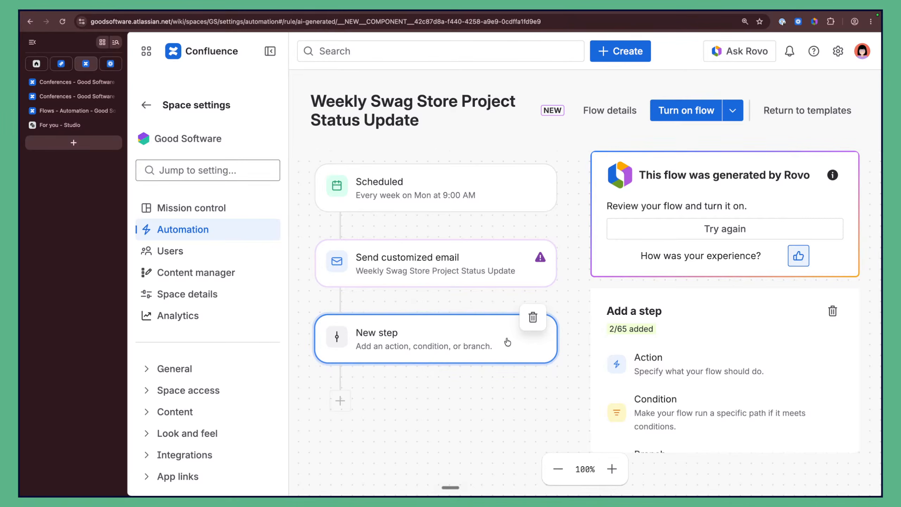
scroll(654, 396, "down", 1)
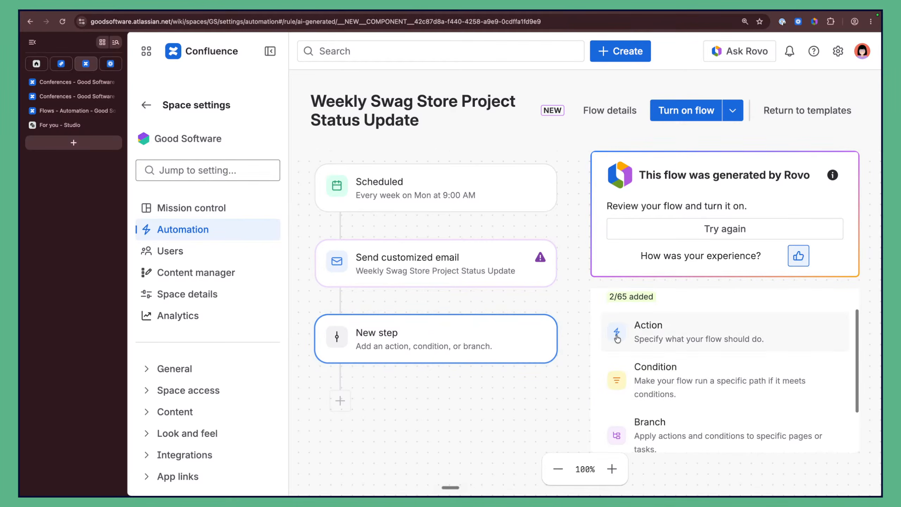
left_click(644, 331)
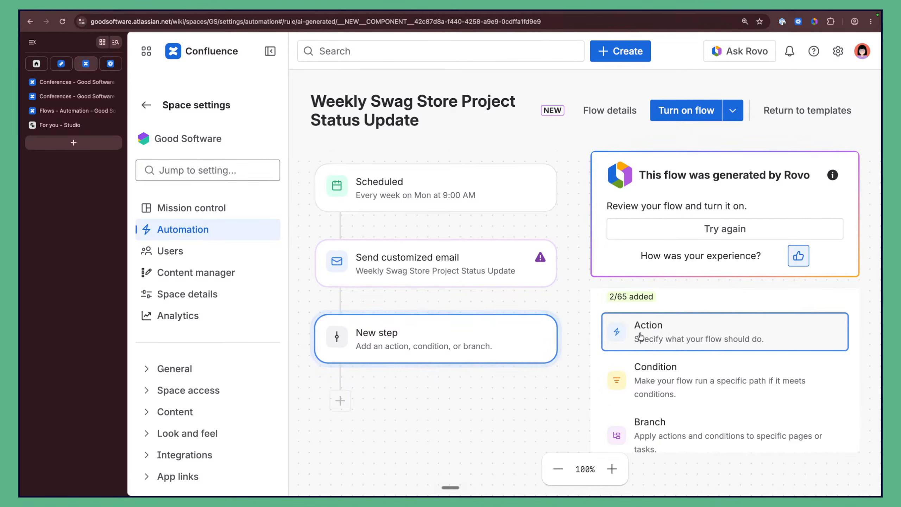
right_click(853, 164)
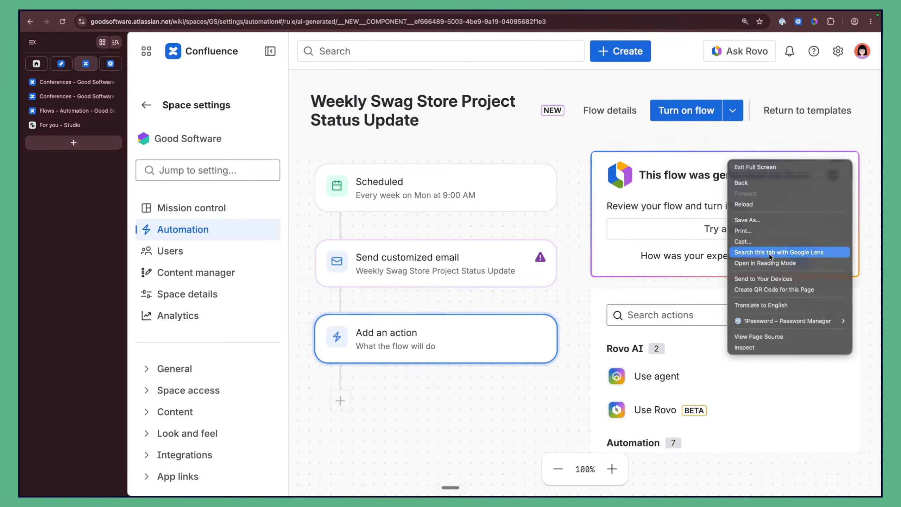
Step: Remove the 'This flow was generated by Rovo' banner element via DevTools, then close the inspector
left_click(758, 348)
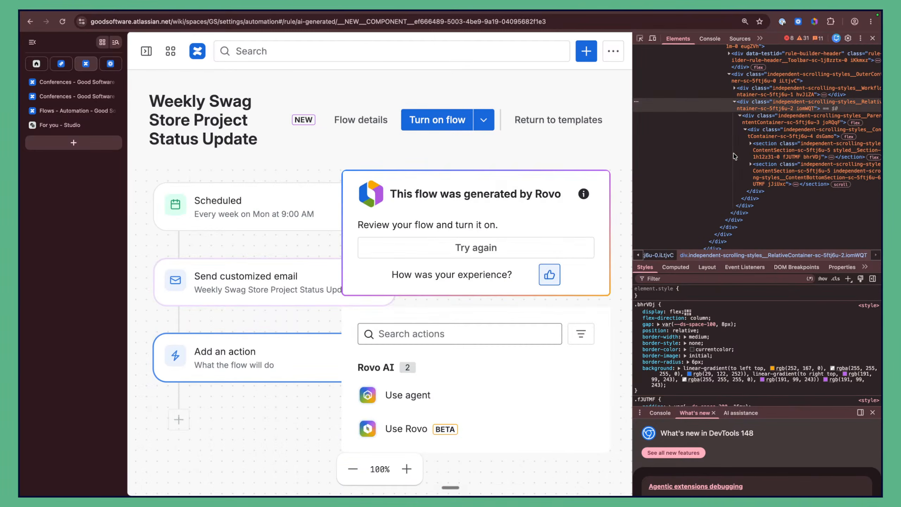
left_click(755, 134)
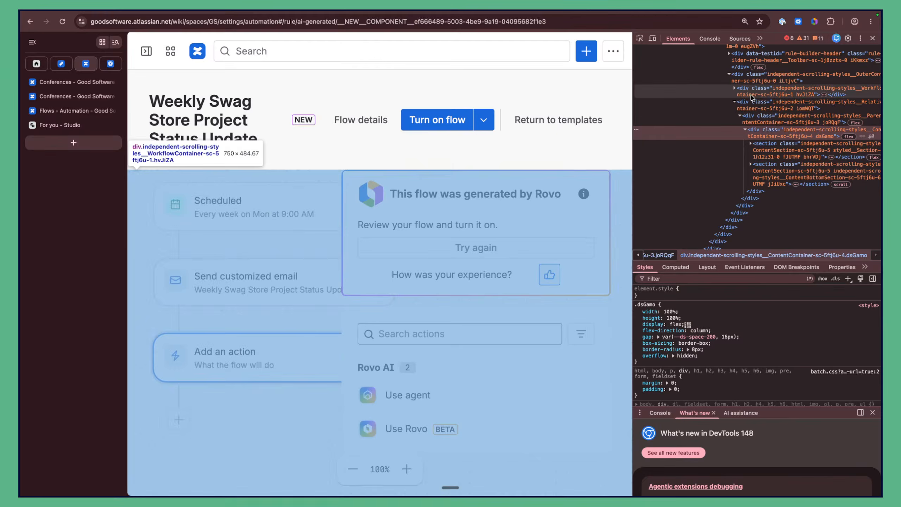
left_click(765, 149)
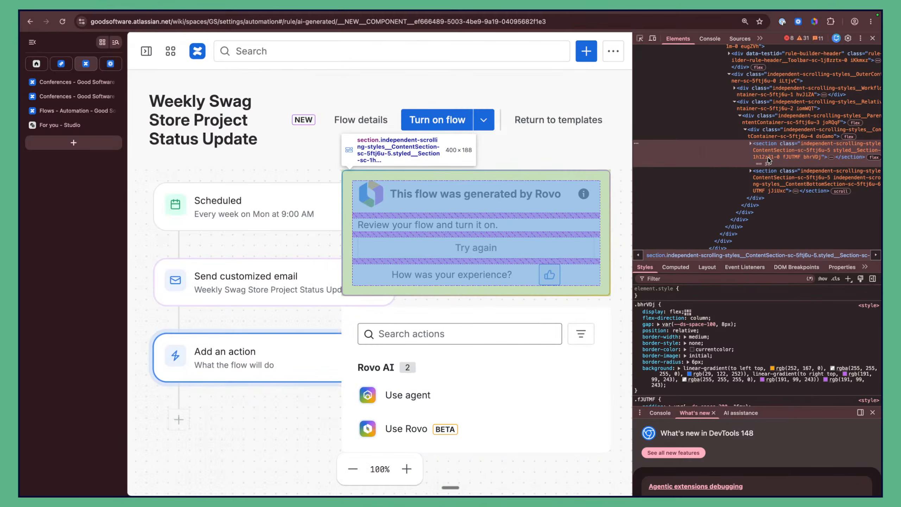
key("Delete")
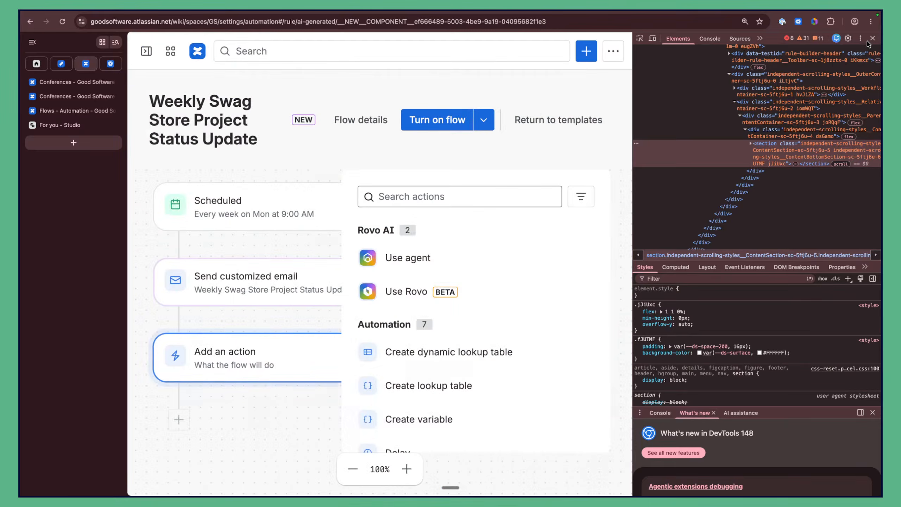
left_click(874, 39)
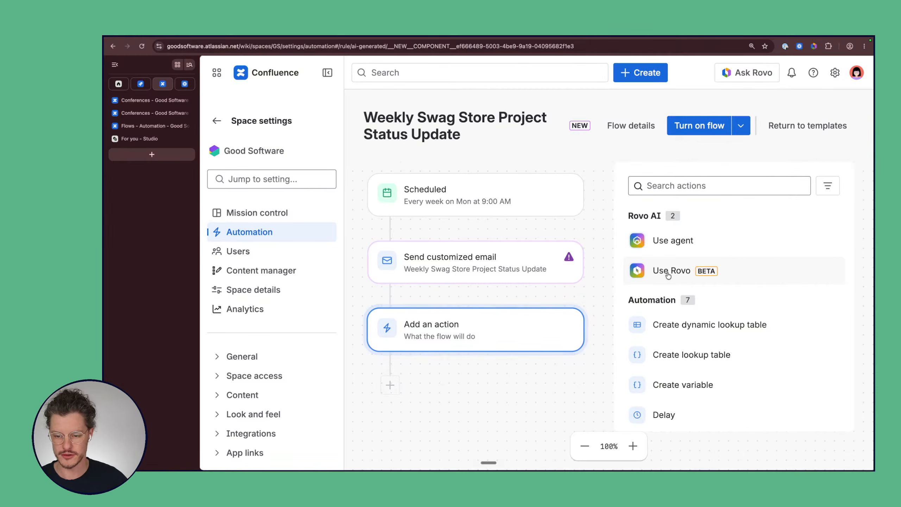
Step: Make the new action a Use agent step with the Executive Project Advisor agent
left_click(676, 240)
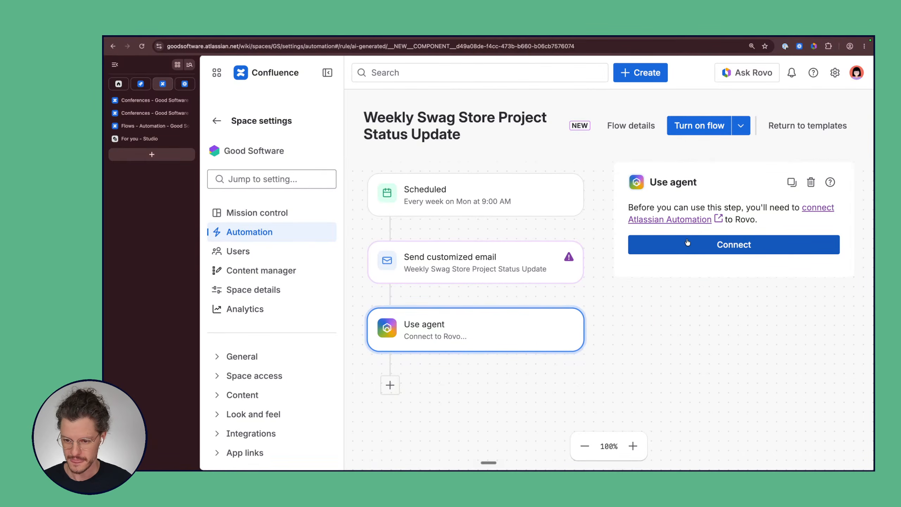
left_click(738, 247)
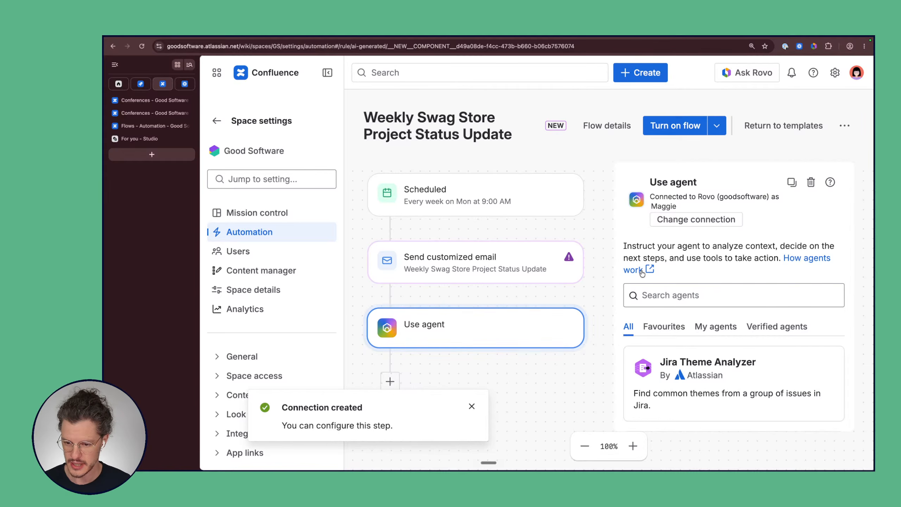
left_click(693, 293)
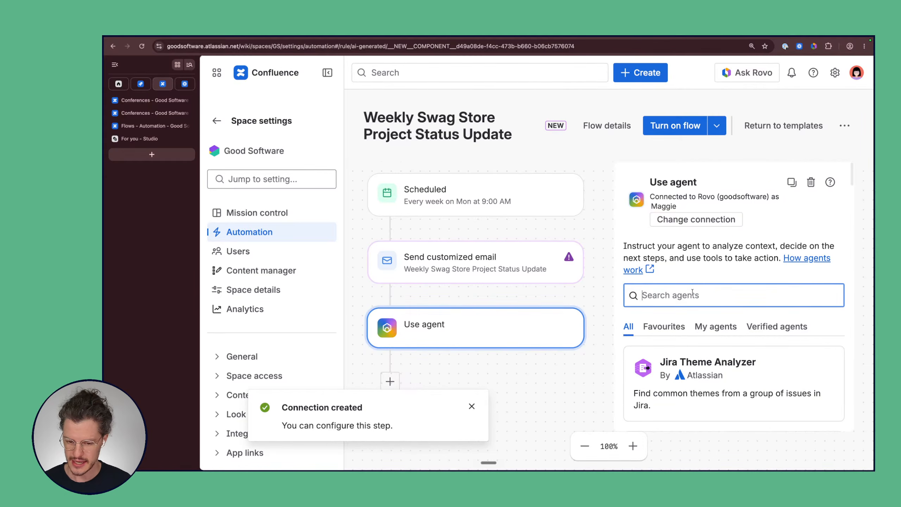
type("ex")
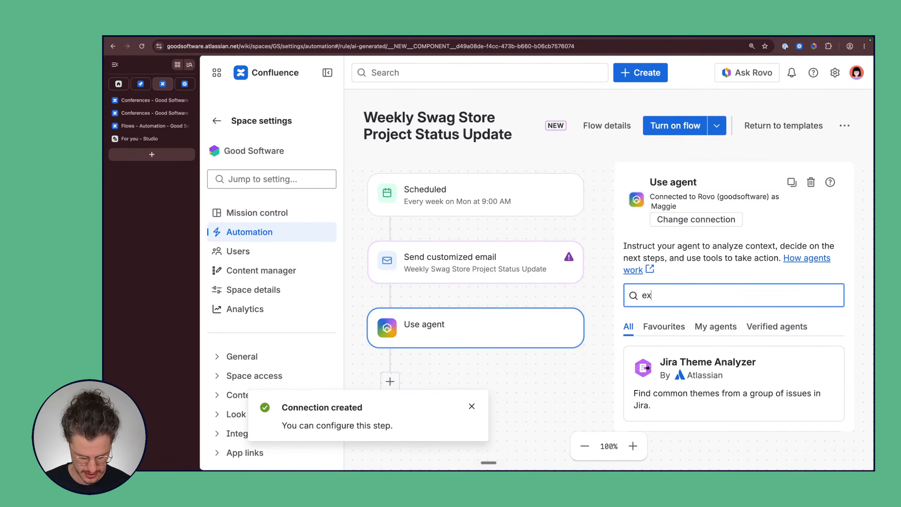
type("ec")
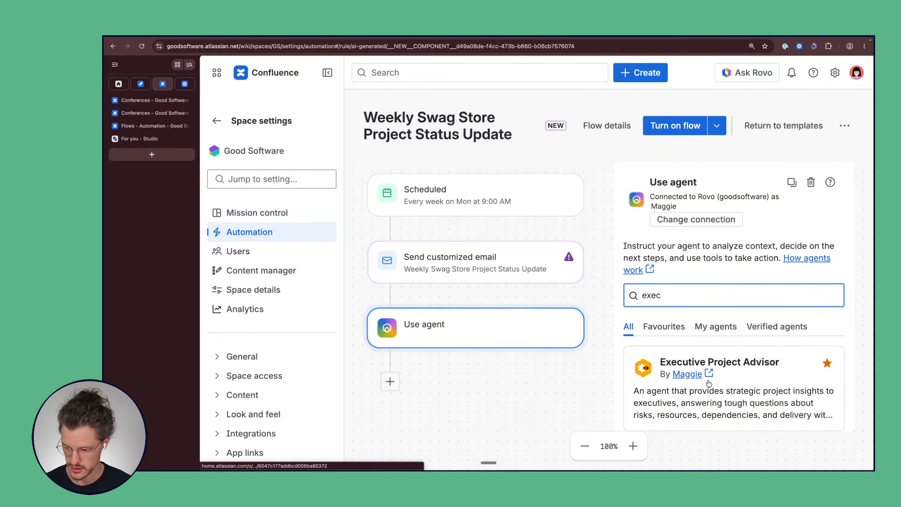
left_click(763, 370)
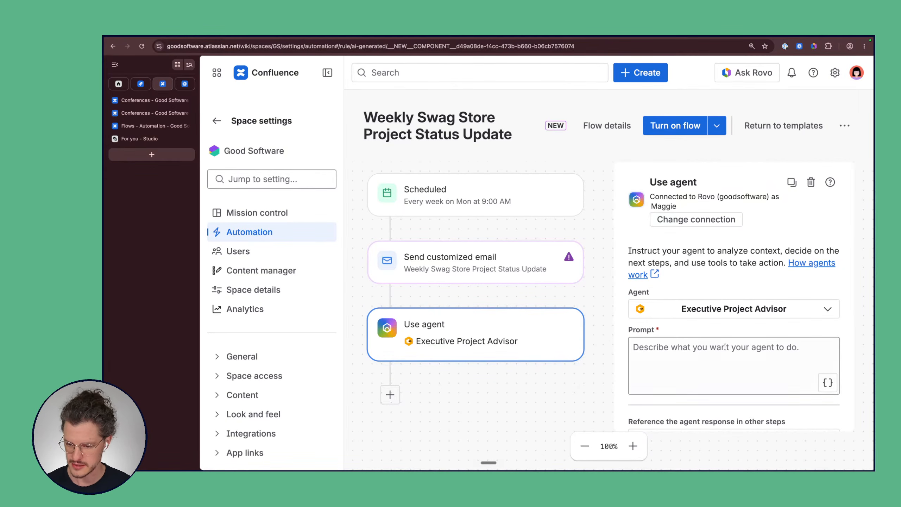
scroll(725, 347, "down", 3)
Step: Enter the prompt 'Create a summary of the current status and road blocks for the SWAG store project.' and fix its typos
left_click(704, 304)
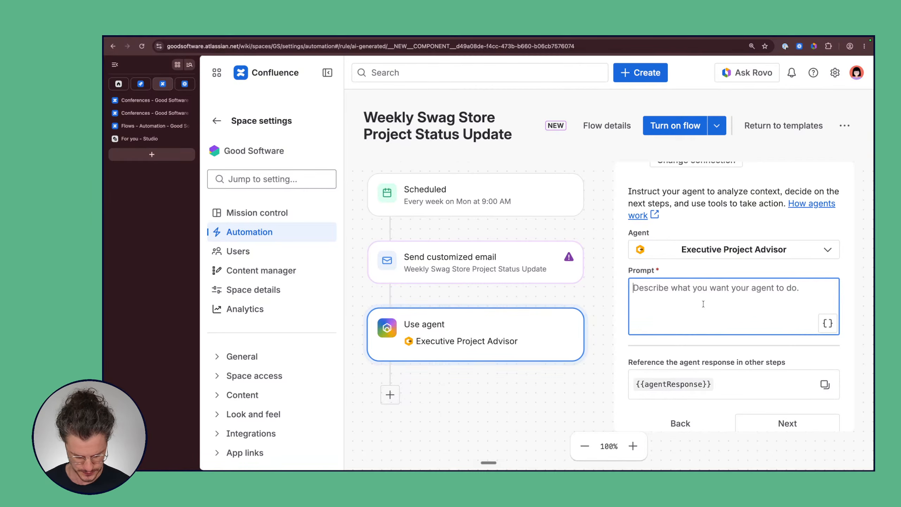
type("Create a sum")
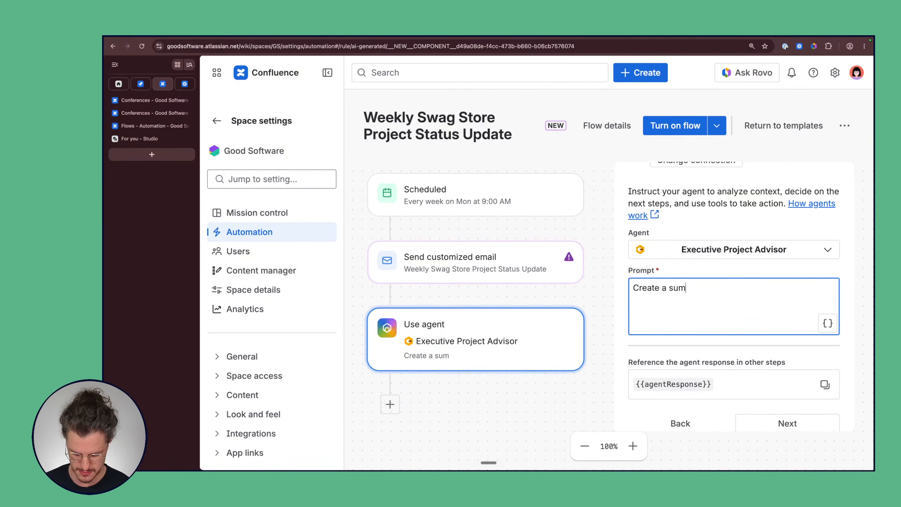
type("mary of ")
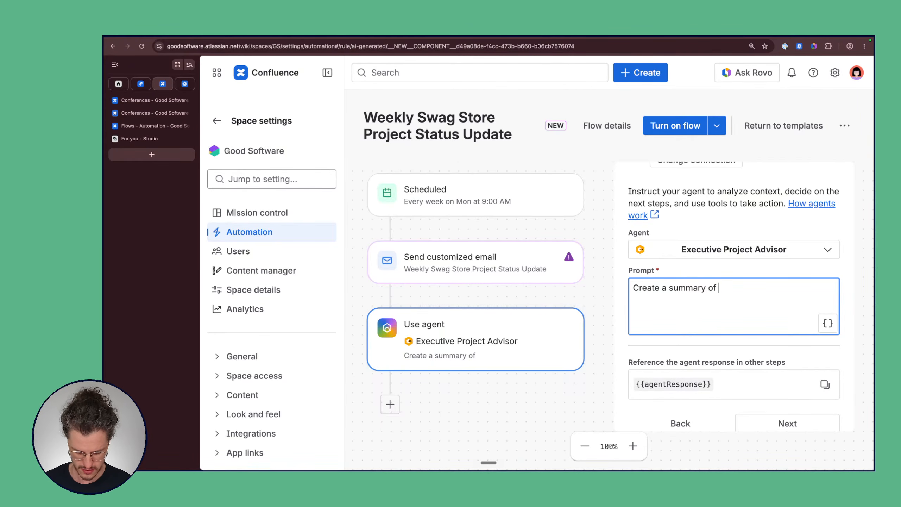
type("the current s")
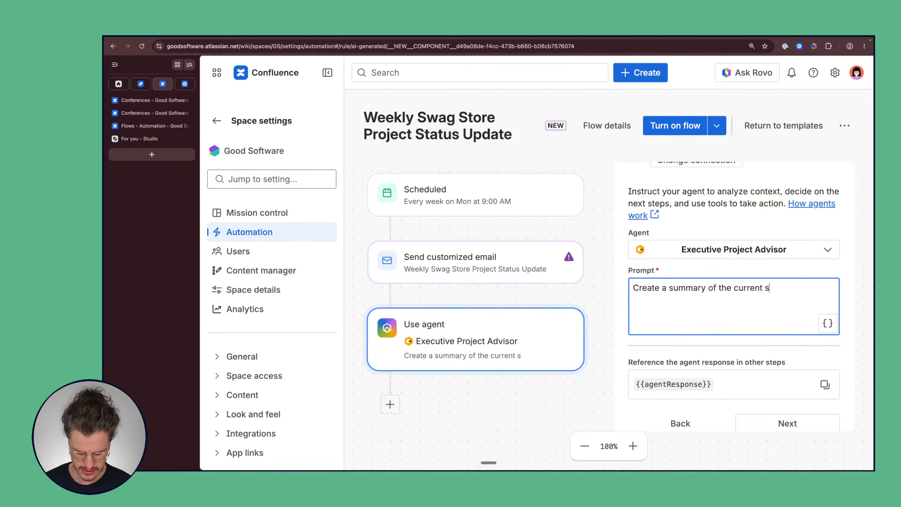
type("tatuys and ")
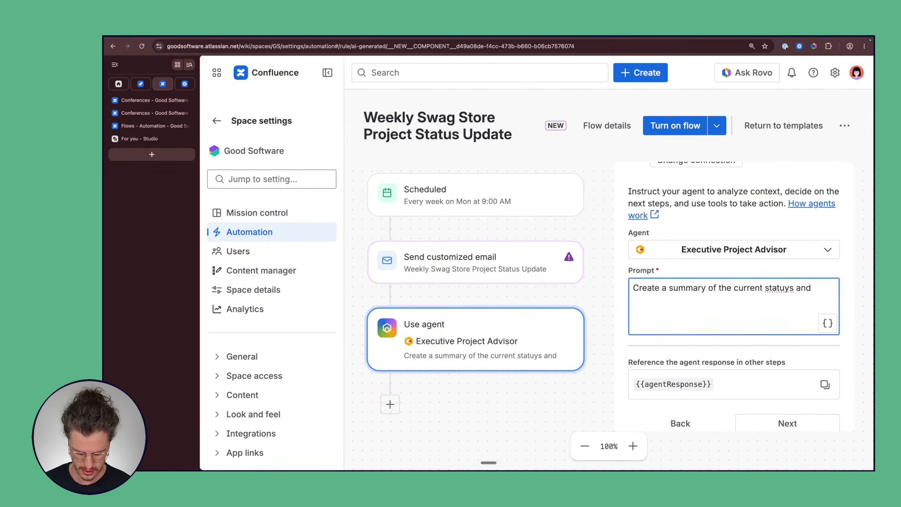
type("raod")
type("blocks ")
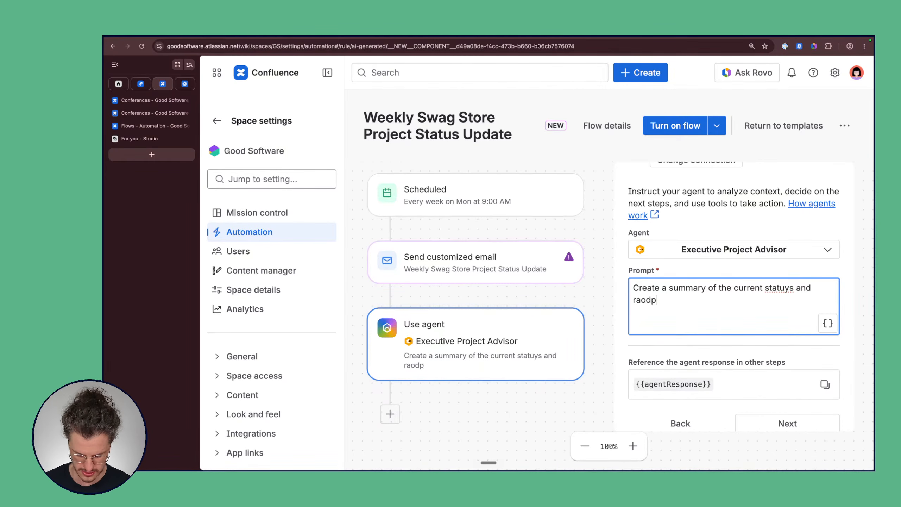
type("for the ")
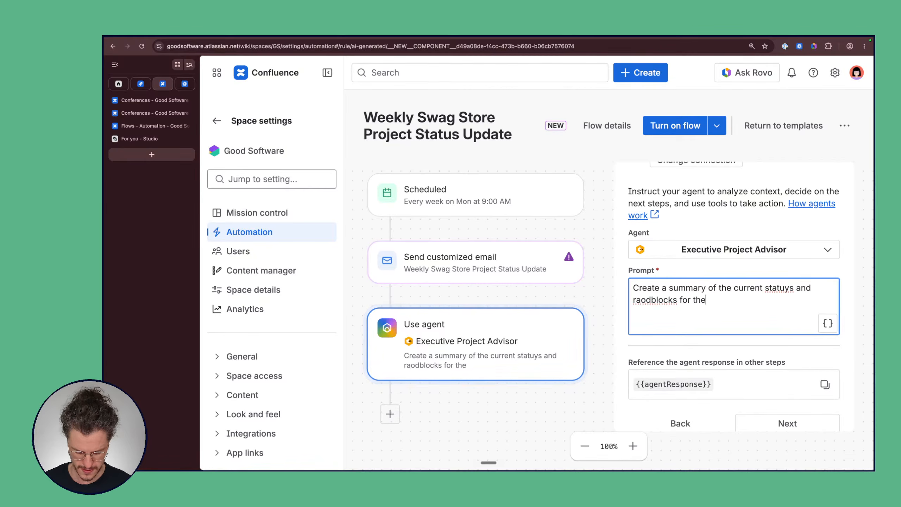
type("SW")
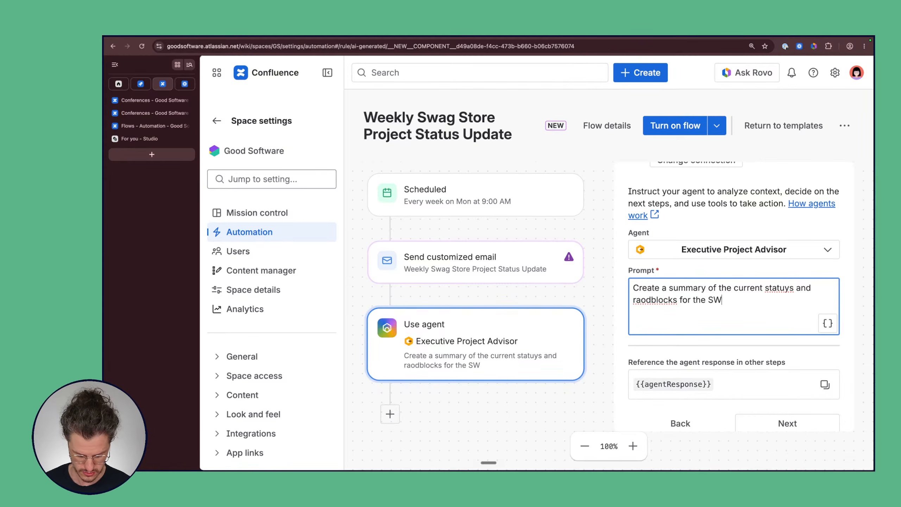
type("AG sto")
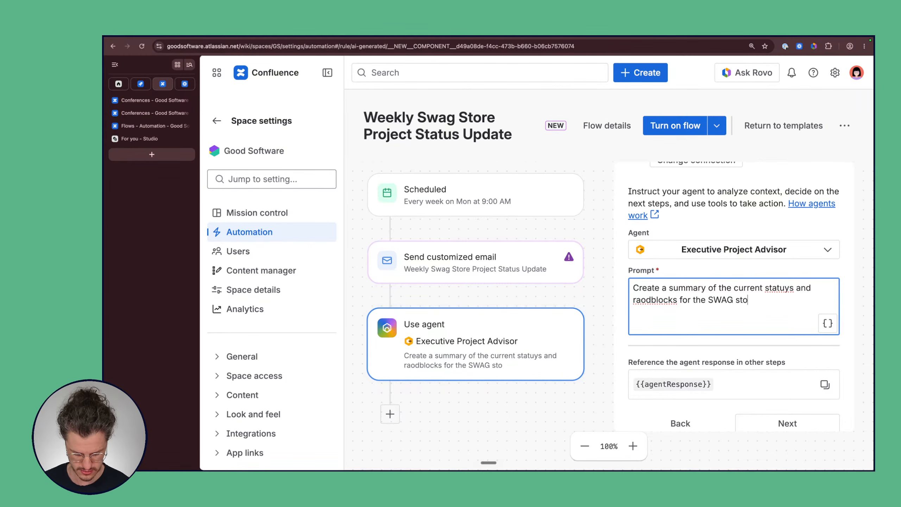
type("re project.")
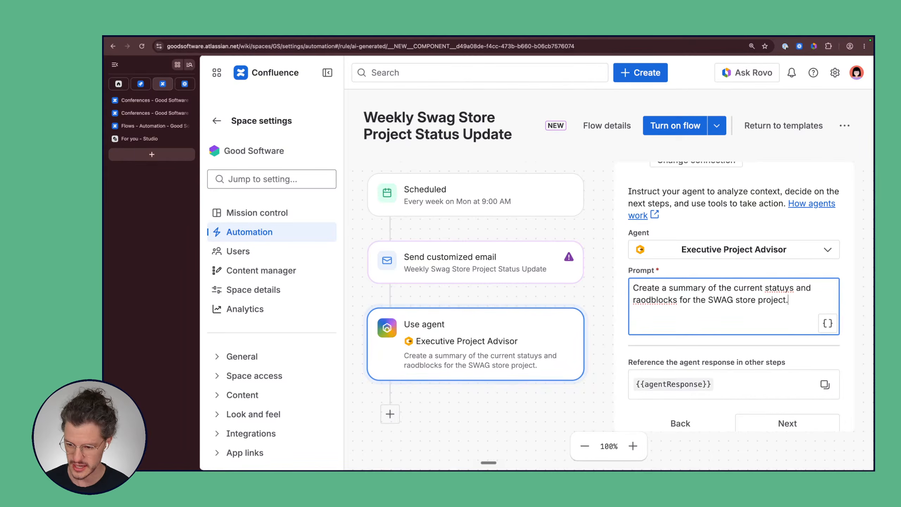
left_click(790, 287)
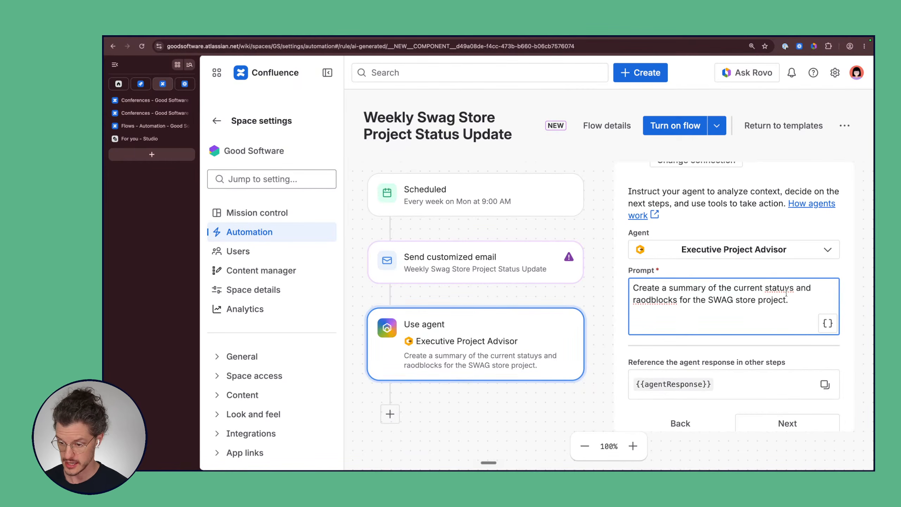
key("BackSpace")
left_click(650, 299)
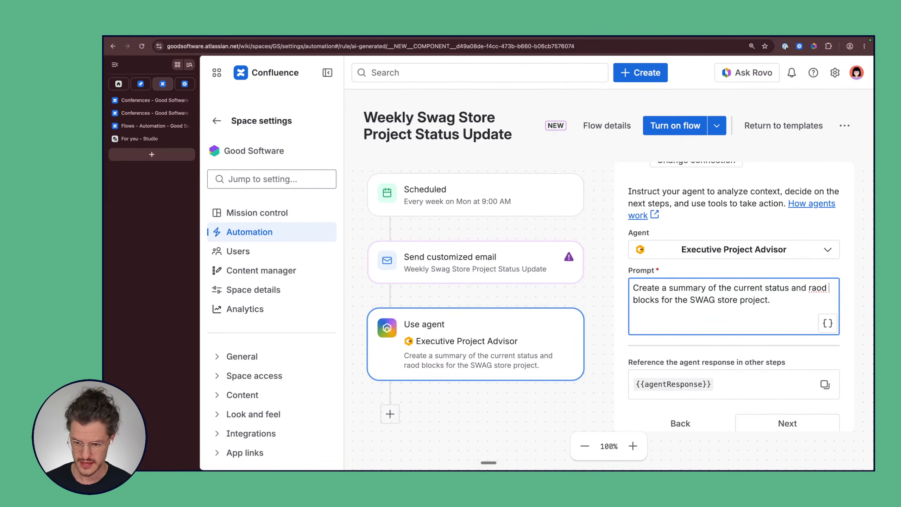
left_click(818, 288)
left_click(786, 304)
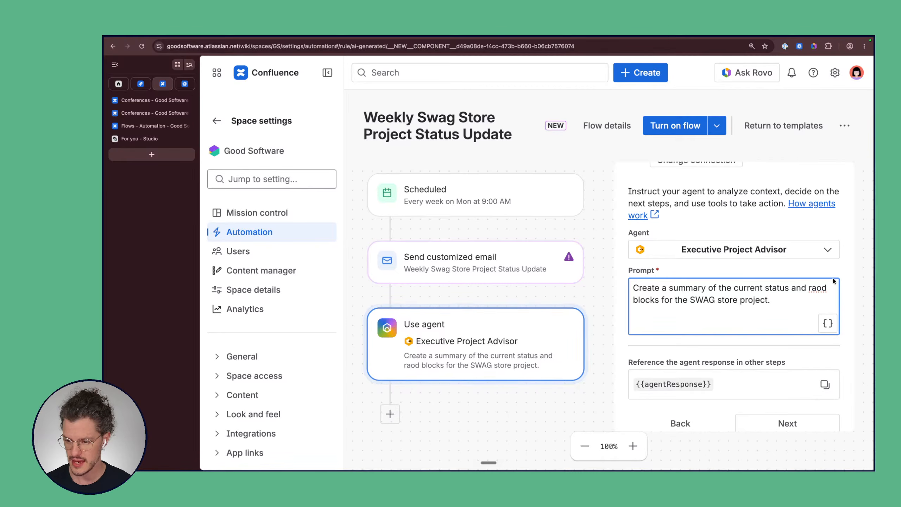
left_click(821, 288)
key("BackSpace")
key("BackSpace")
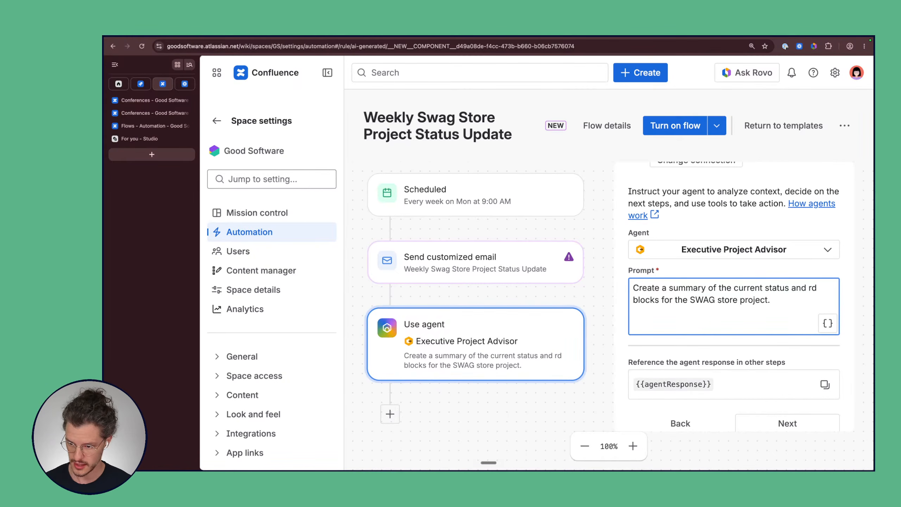
type("oa")
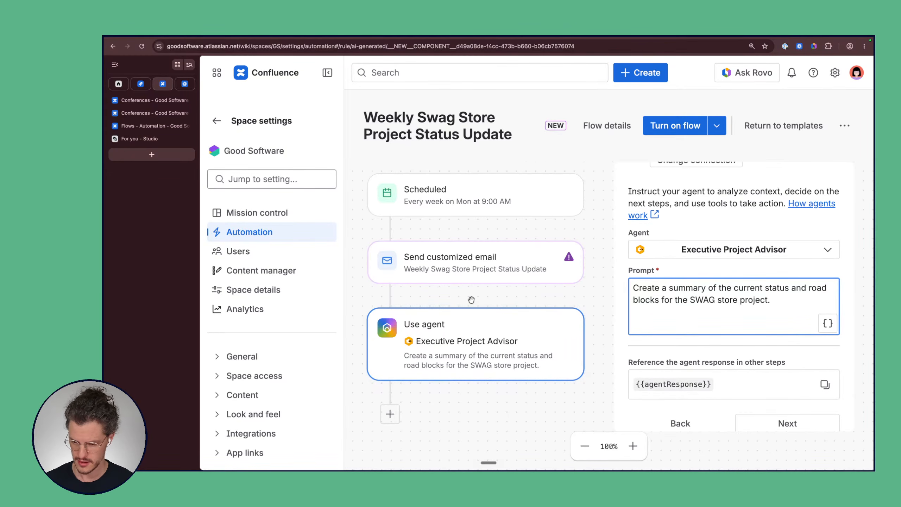
Step: Copy the '2604, Good Software Swag Store' page link from the Projects tree and return to the flow
left_click(153, 103)
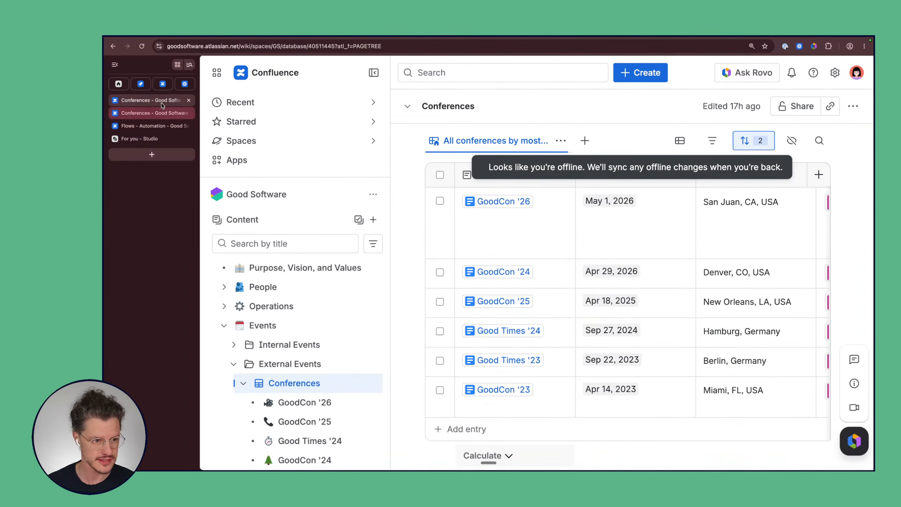
left_click(163, 85)
left_click(153, 100)
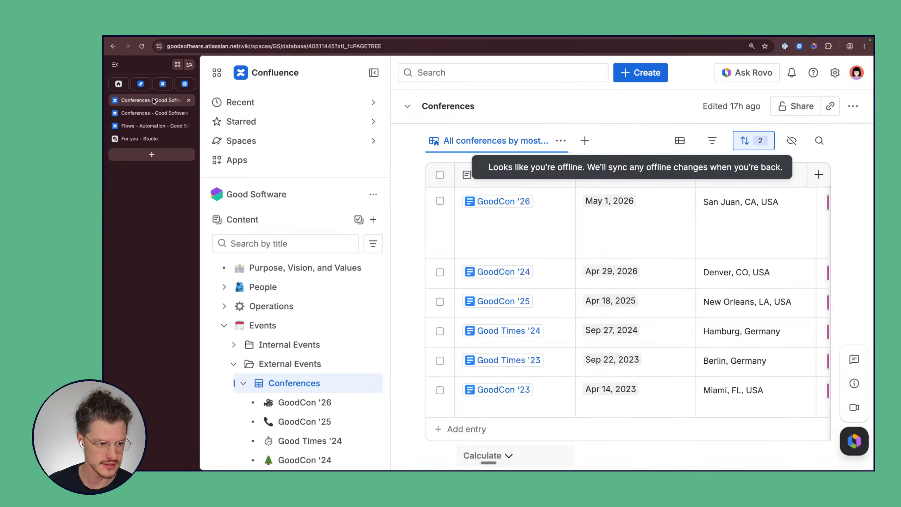
scroll(275, 281, "down", 10)
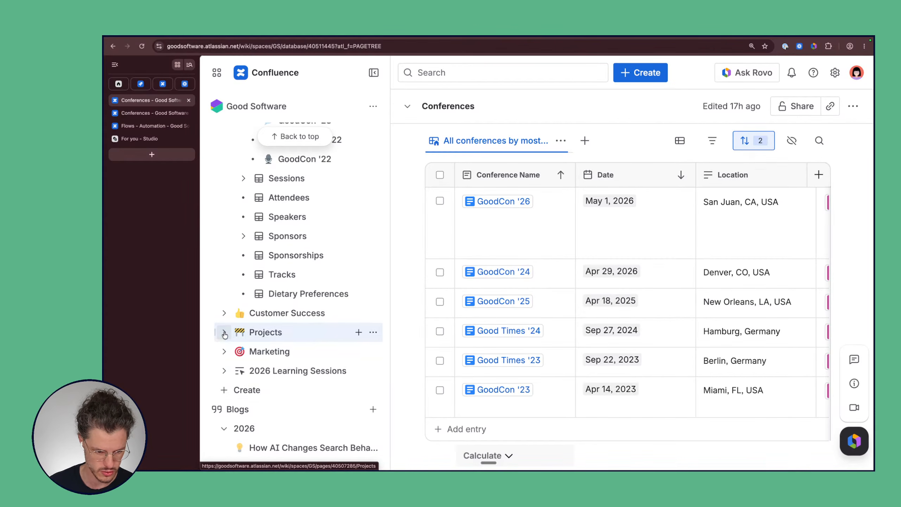
left_click(224, 333)
scroll(321, 390, "down", 2)
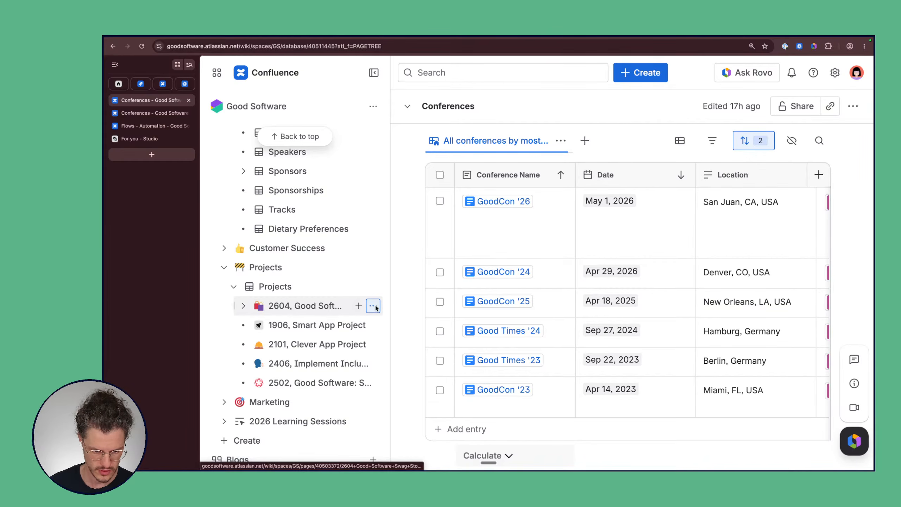
left_click(372, 306)
left_click(408, 391)
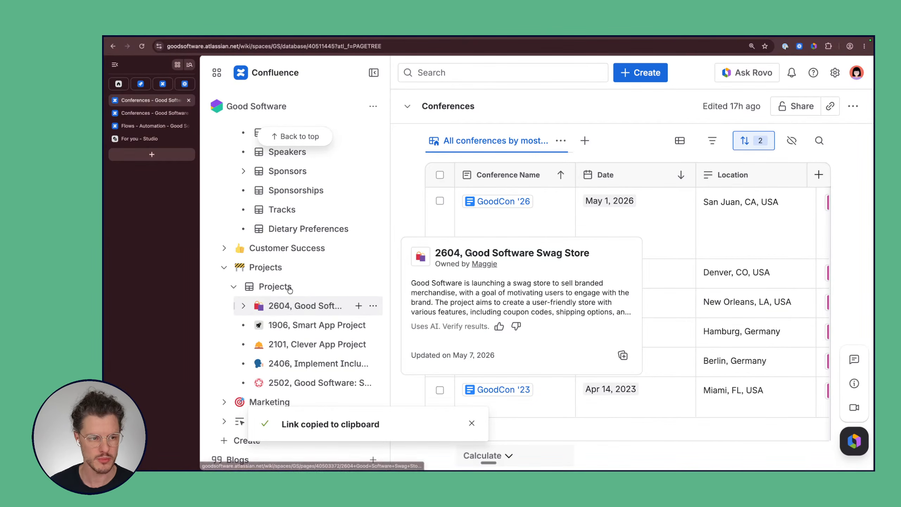
left_click(162, 84)
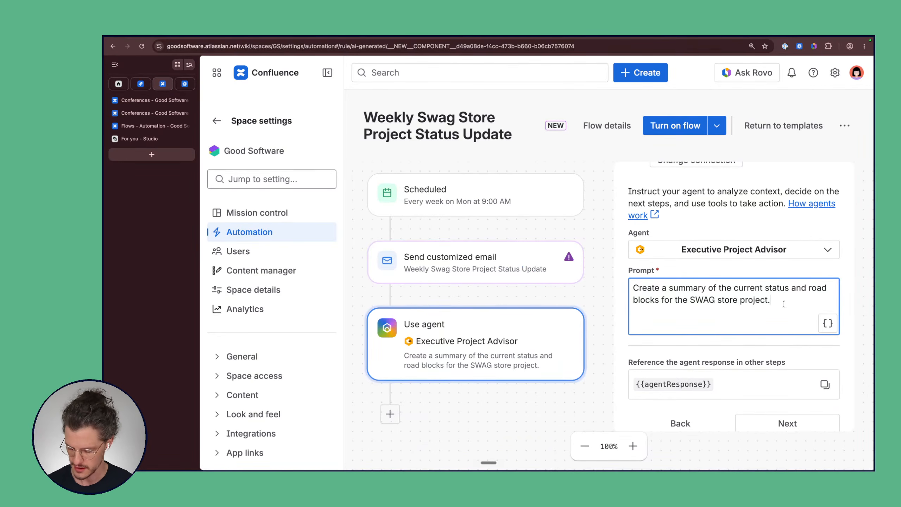
Step: Append 'All the project information is under this page:' to the prompt and paste the 2604 page link
type("ll the")
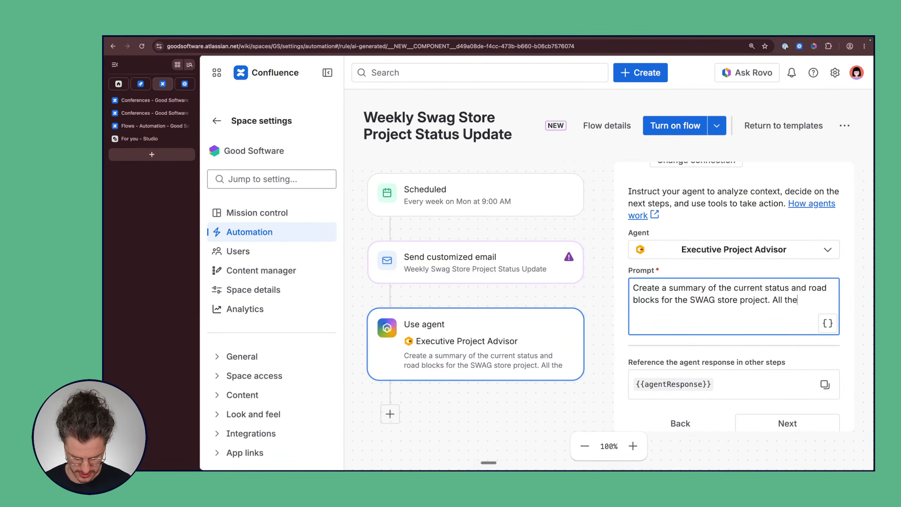
type(" project information")
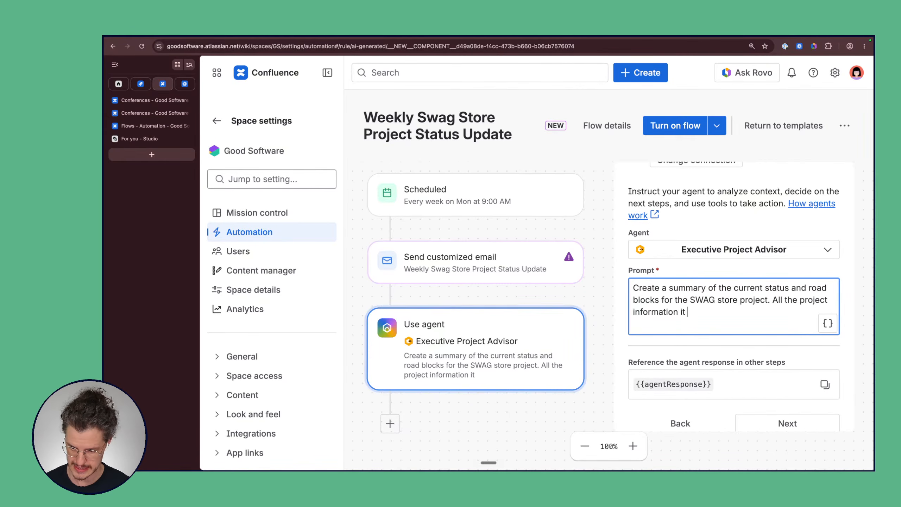
type(" is ")
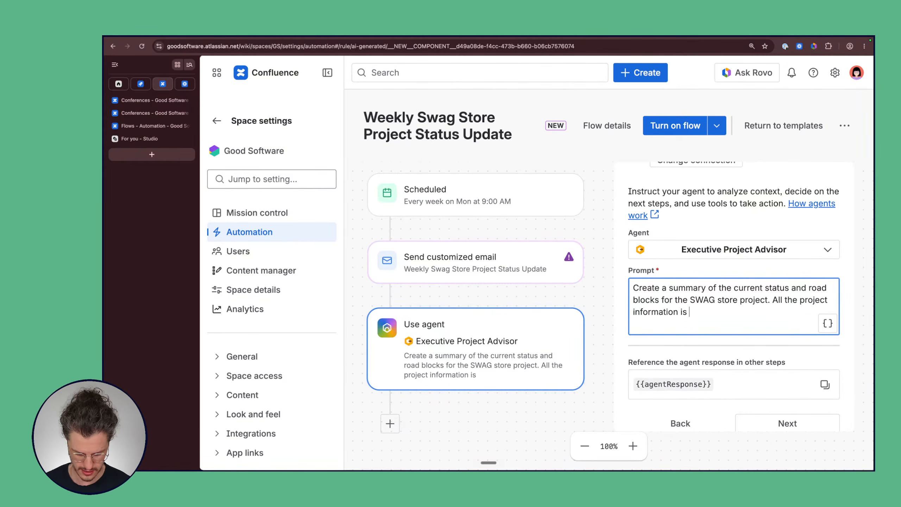
type("un")
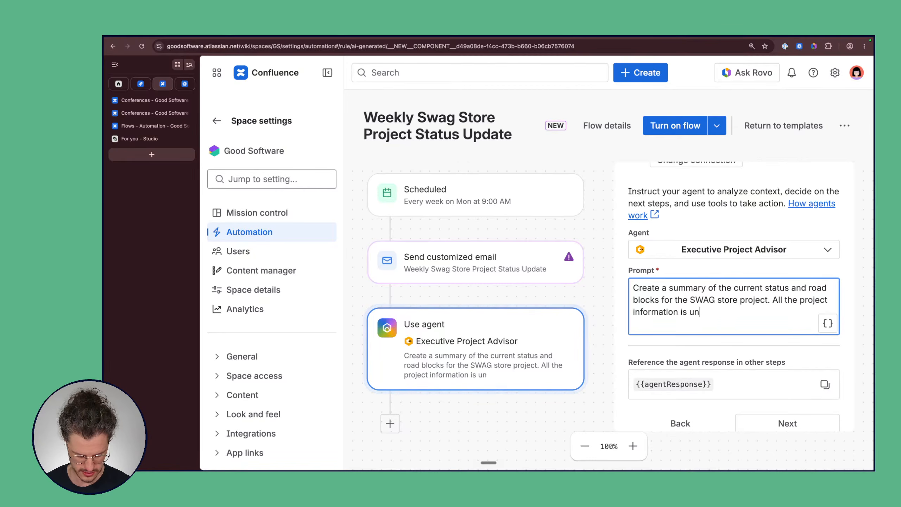
type("der this page:")
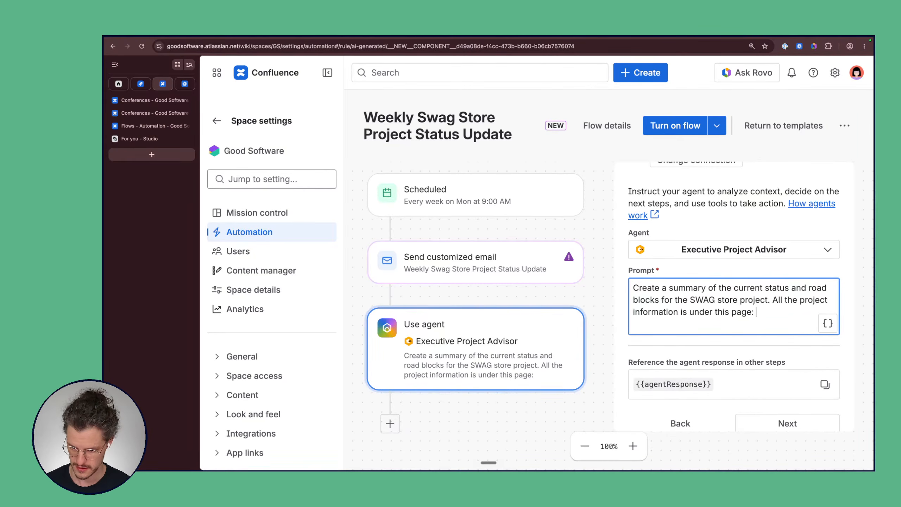
key("super+v")
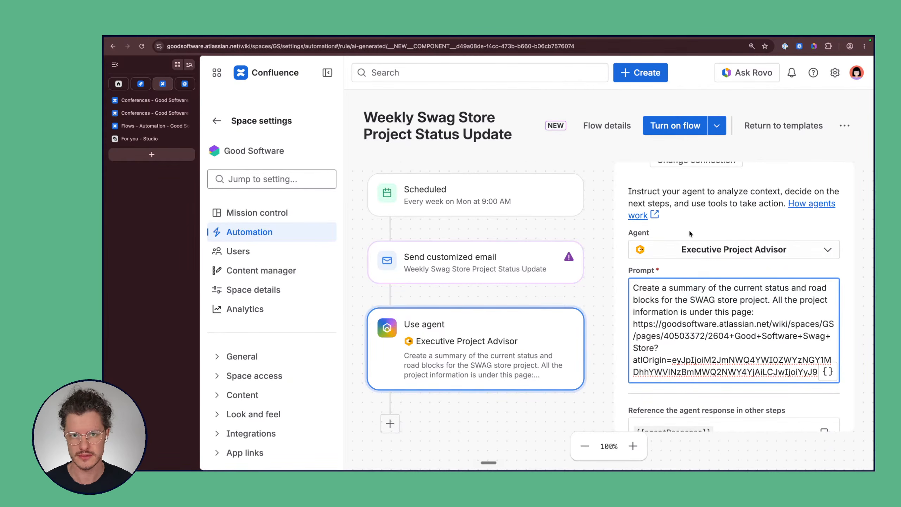
Step: Copy the {{agentResponse}} reference from the bottom of the agent panel
scroll(696, 213, "down", 3)
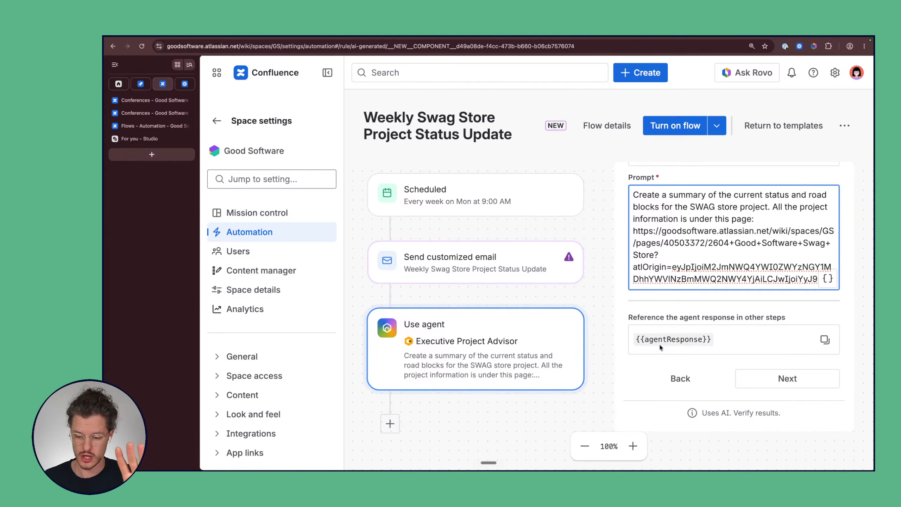
left_click(825, 340)
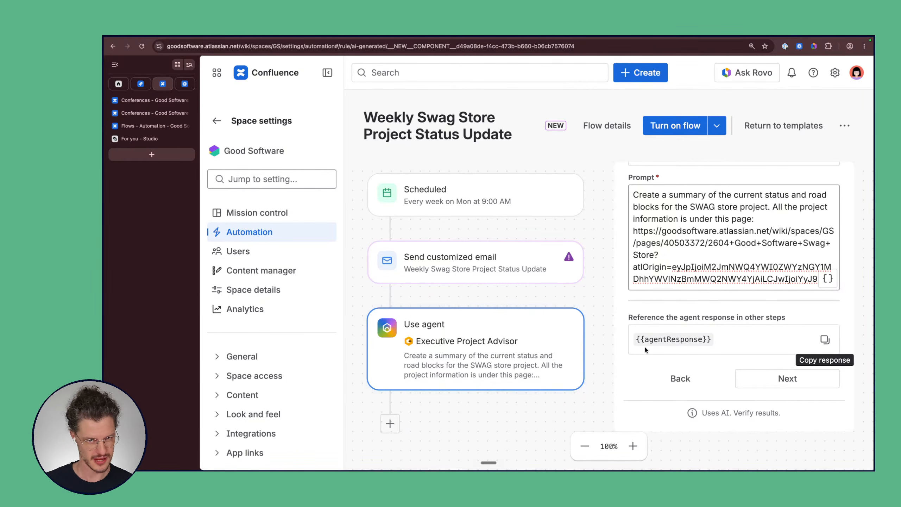
Step: Select and copy the full {{agentResponse}} reference text
left_click_drag(714, 338, 633, 335)
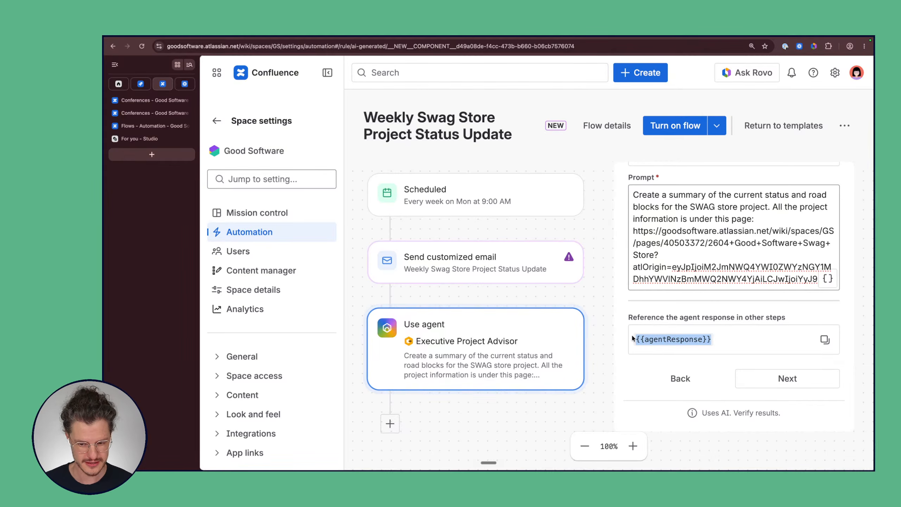
left_click(642, 340)
left_click_drag(715, 339, 634, 339)
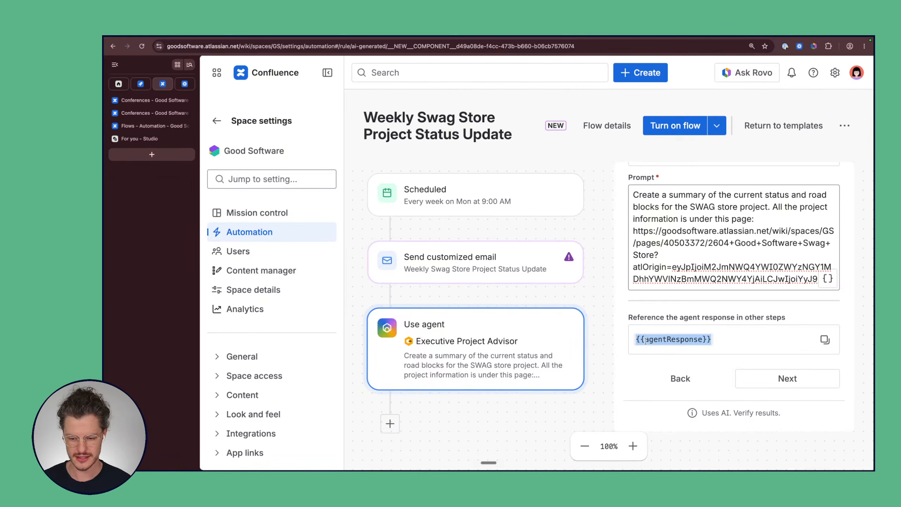
left_click(727, 340)
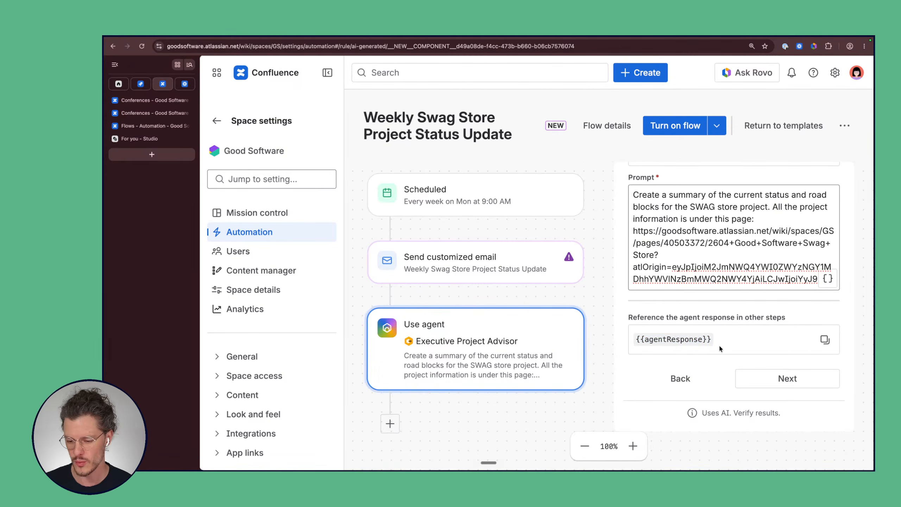
left_click_drag(720, 346, 630, 336)
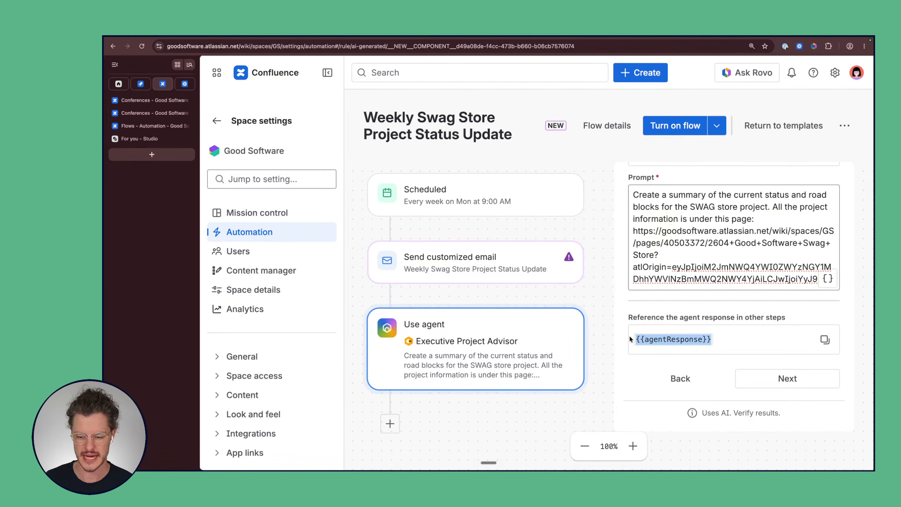
left_click(825, 340)
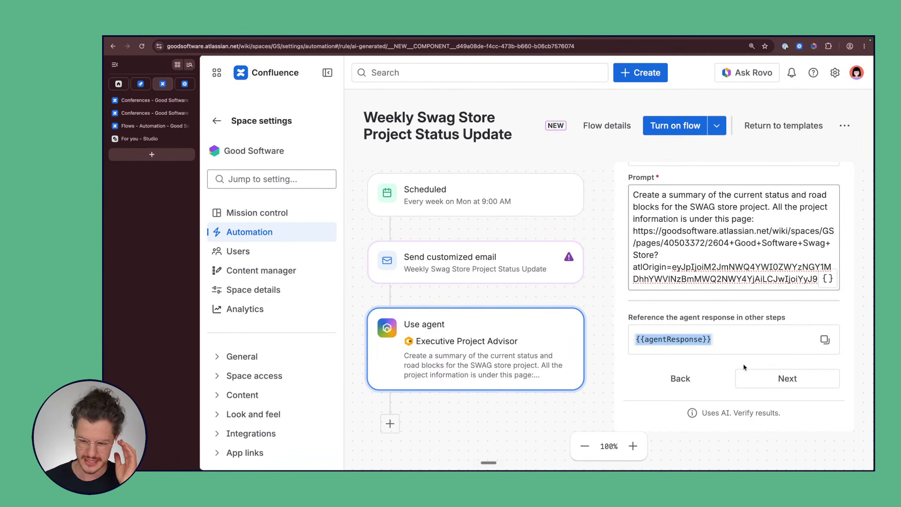
Step: Move the Use agent step above the Send customized email step on the canvas
mouse_move(493, 334)
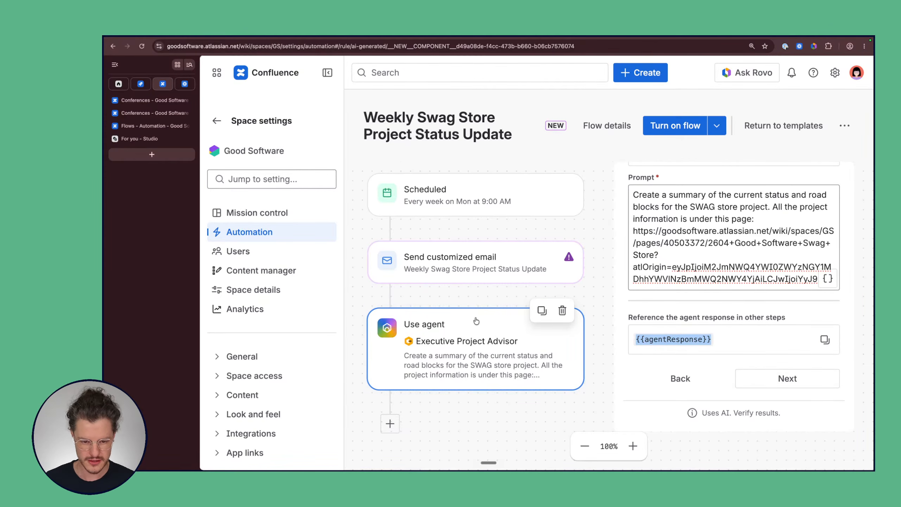
left_click_drag(476, 322, 475, 228)
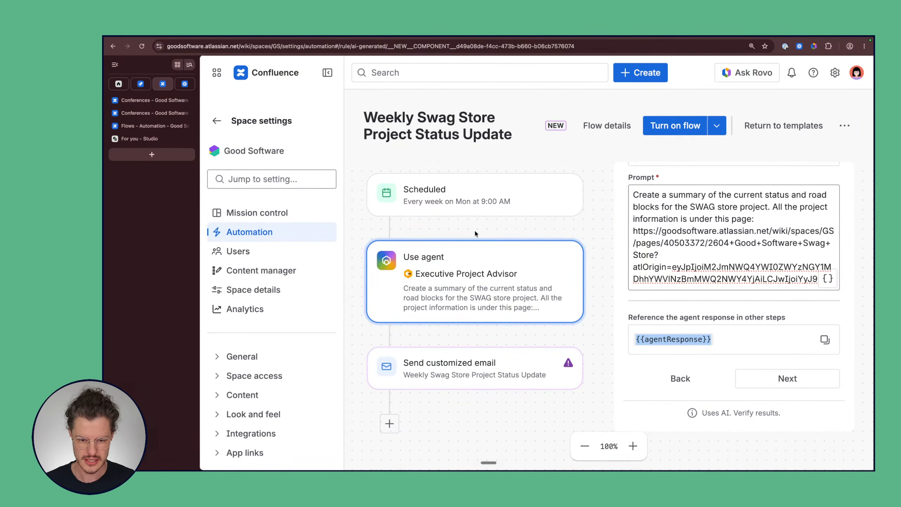
left_click_drag(475, 366, 474, 341)
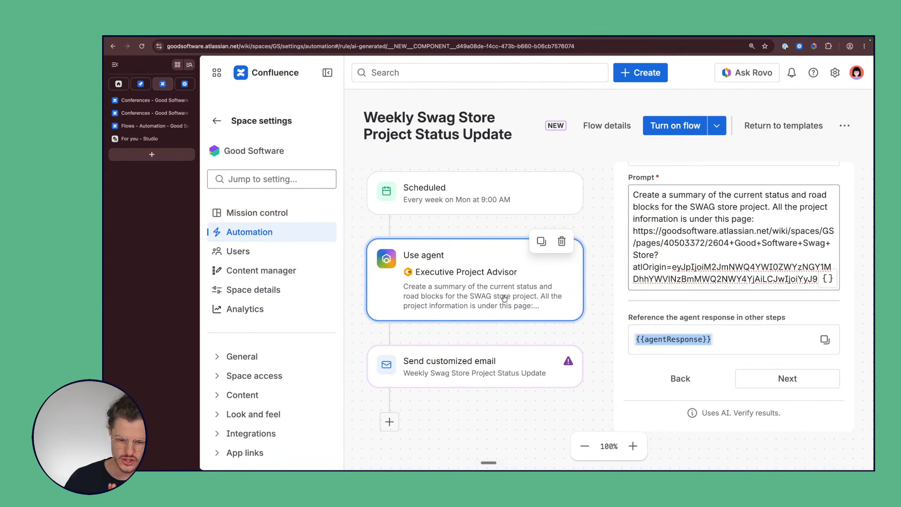
Step: Name the email step 'Weekly Project Update'
left_click(751, 380)
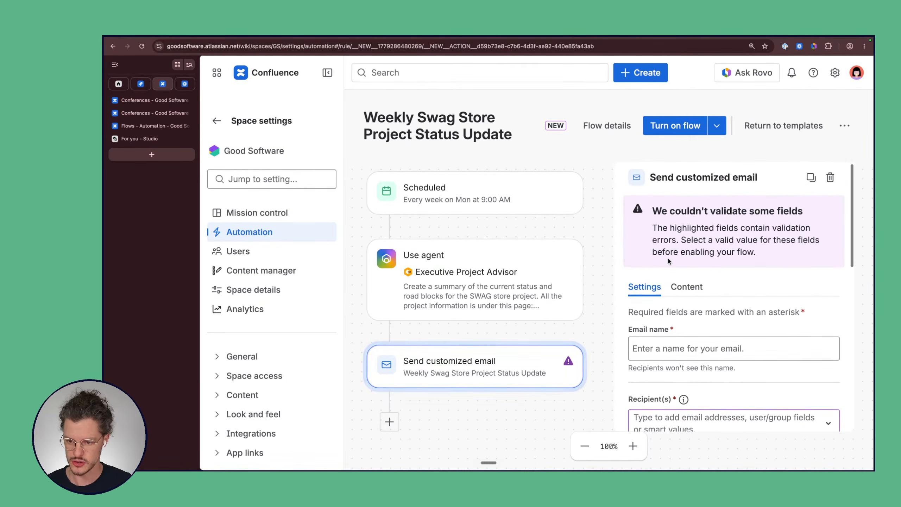
scroll(712, 275, "down", 1)
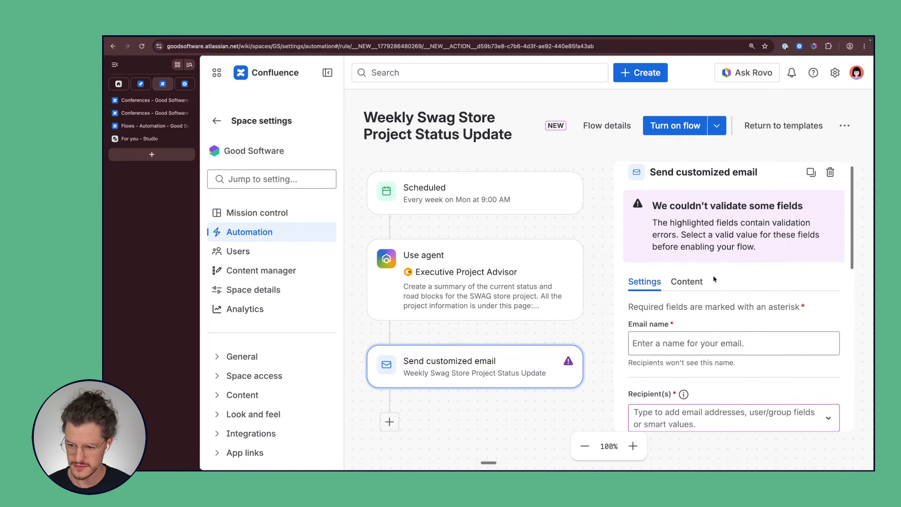
scroll(713, 275, "down", 5)
left_click(685, 199)
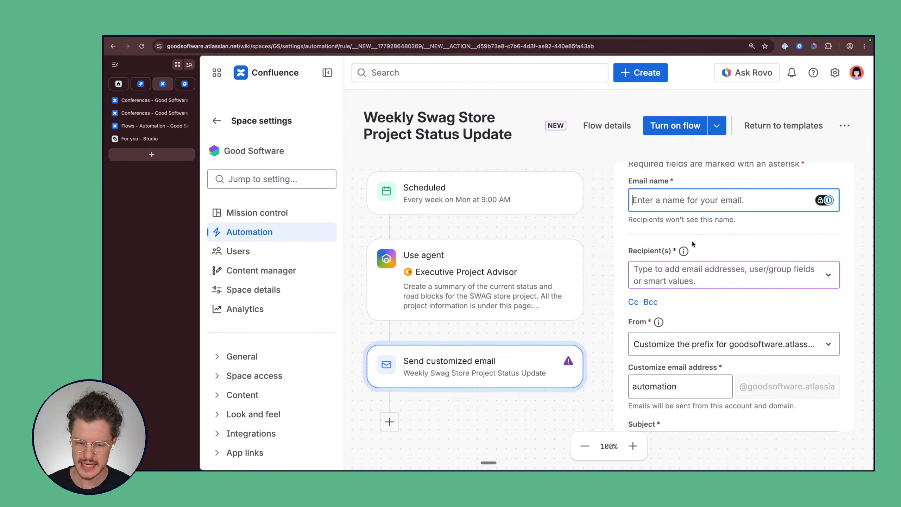
type("Weekl")
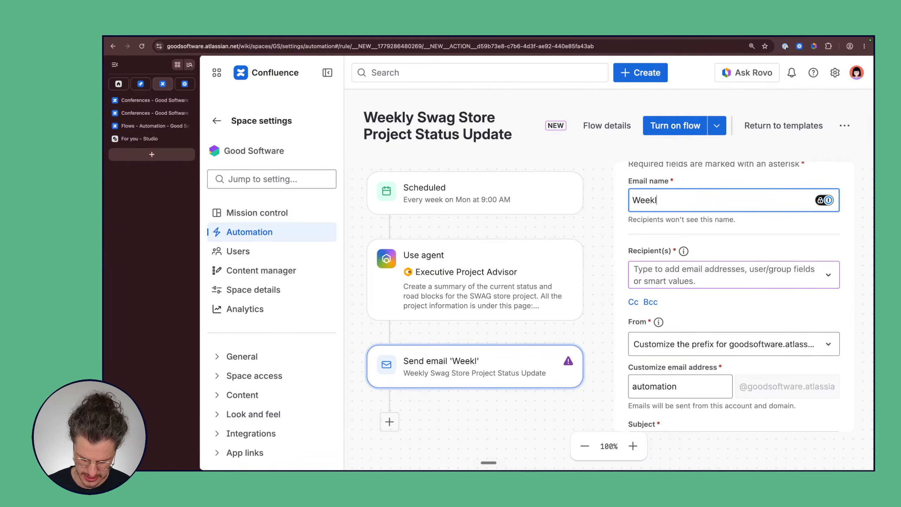
type("y Project")
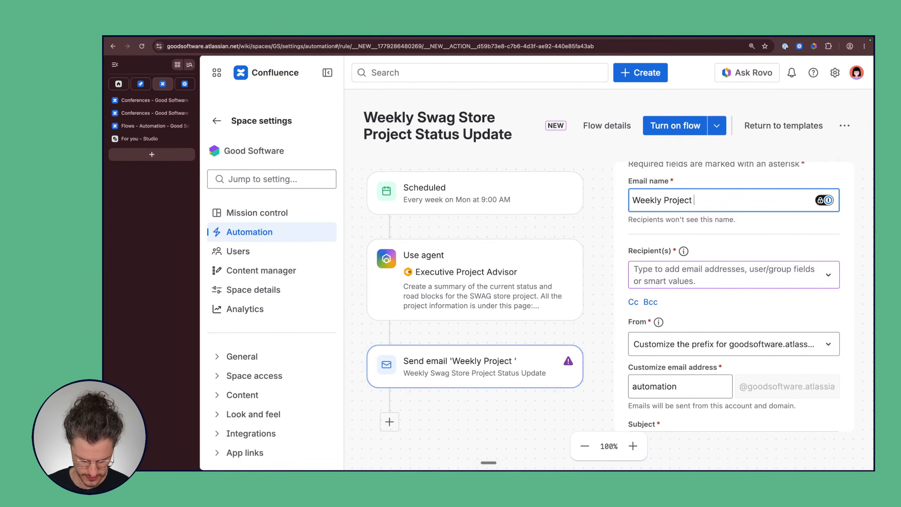
type(" Update")
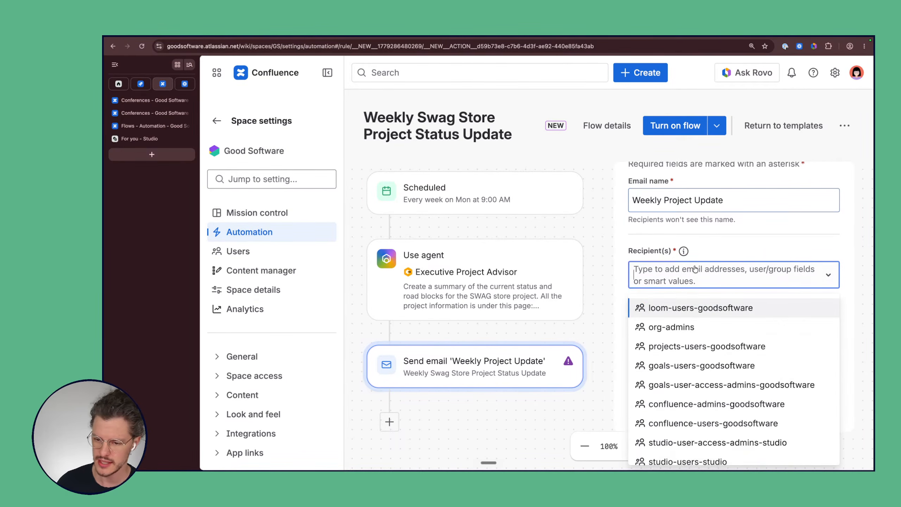
Step: Add the recipient's email address in the Recipient(s) field
left_click(695, 270)
scroll(738, 373, "down", 10)
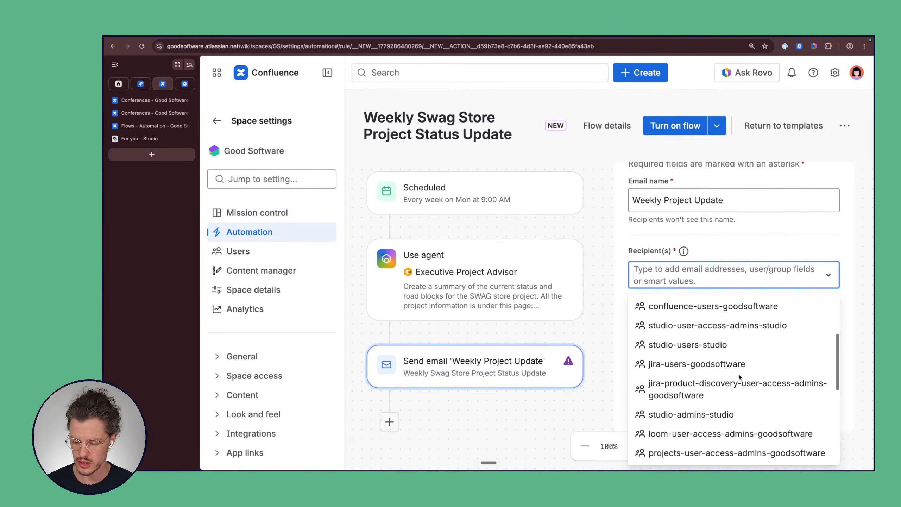
scroll(739, 378, "down", 4)
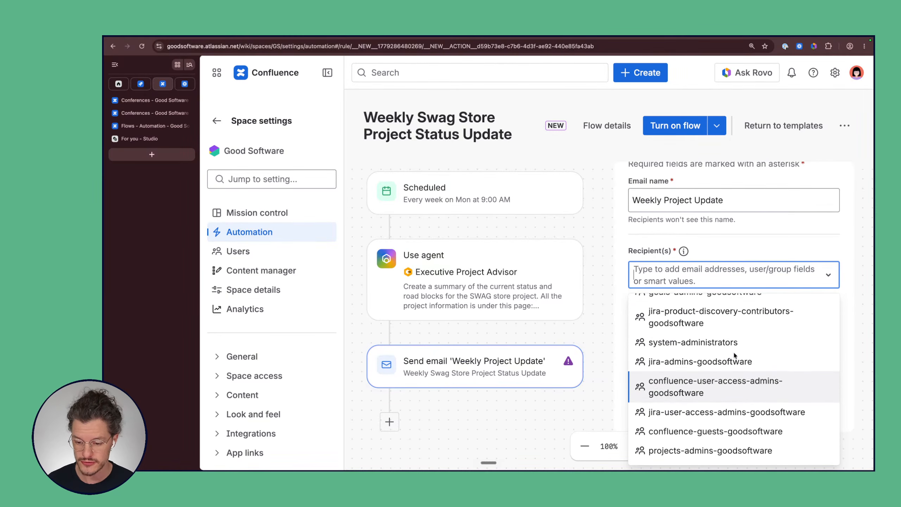
scroll(732, 343, "up", 1)
scroll(732, 341, "up", 6)
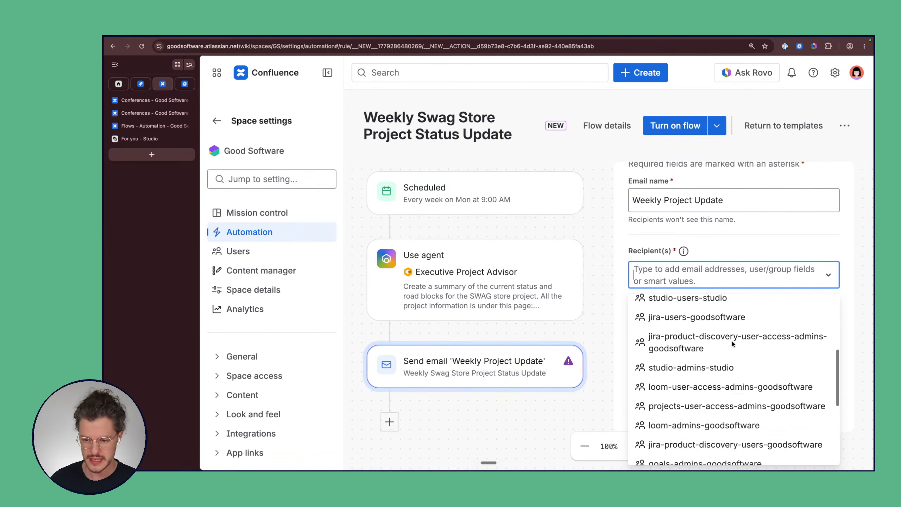
left_click(705, 272)
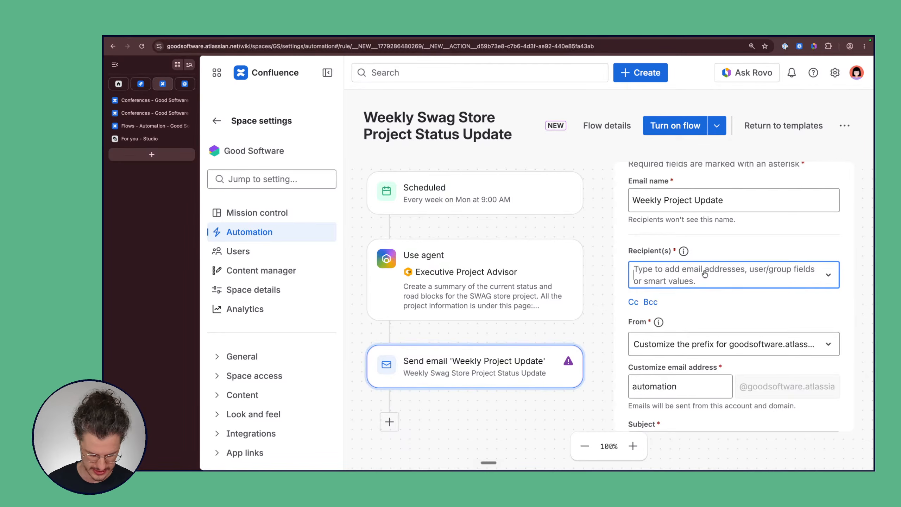
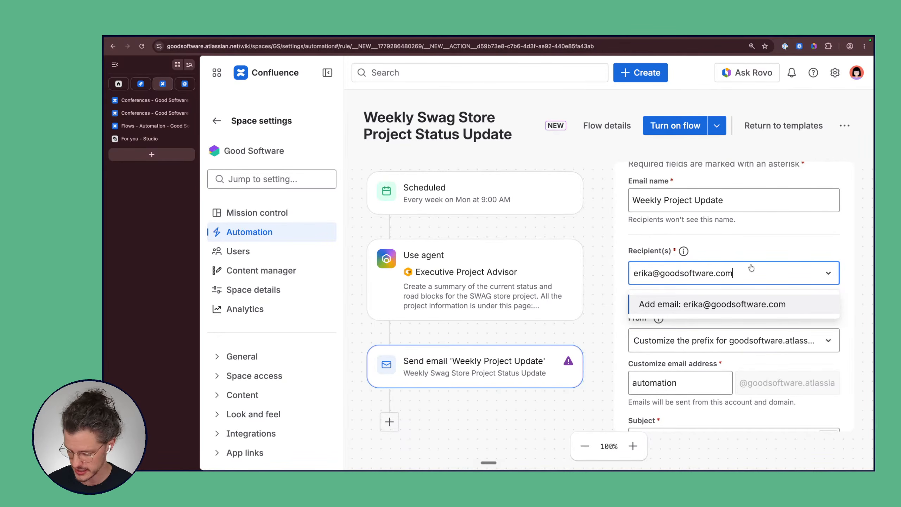
key("Return")
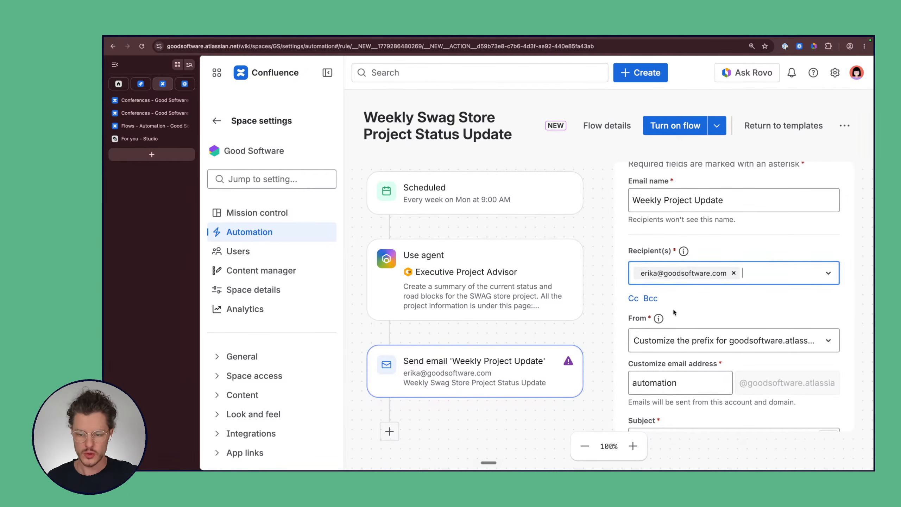
scroll(685, 297, "down", 5)
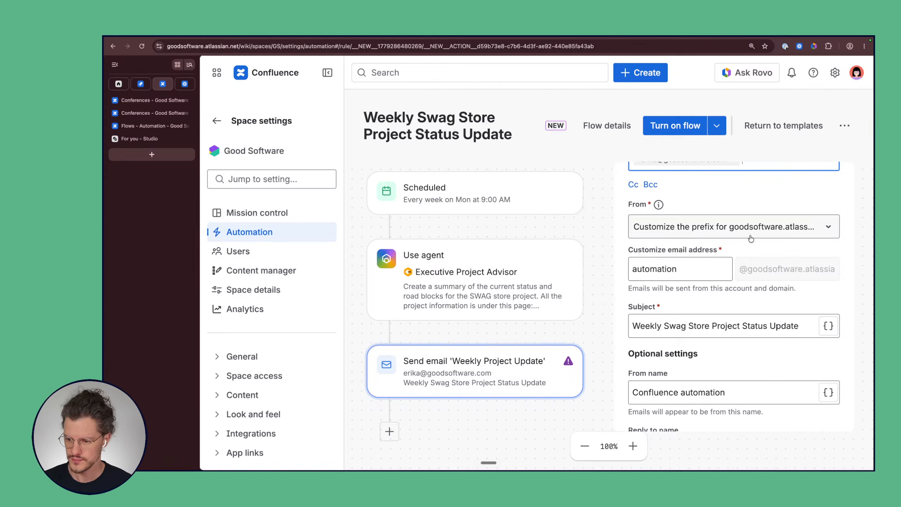
Step: Keep 'Customize the prefix' selected in the email's From options
left_click(674, 231)
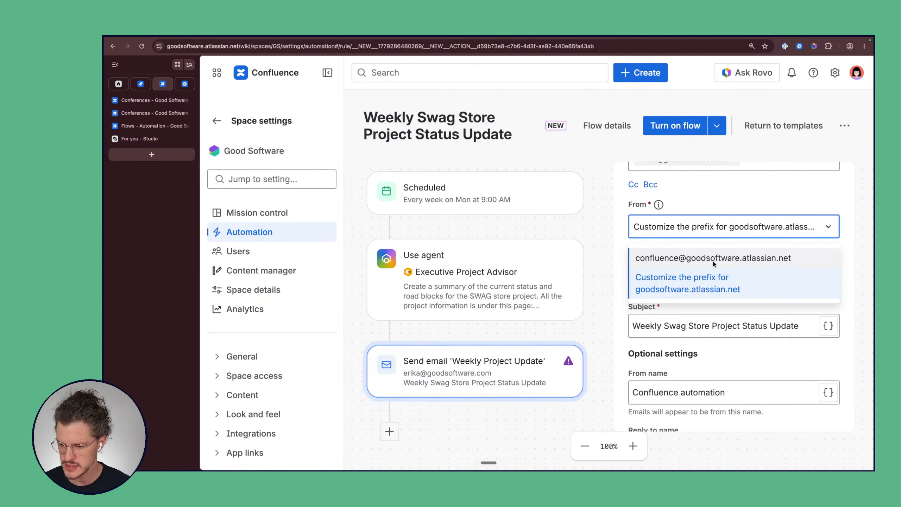
left_click(705, 280)
left_click(679, 229)
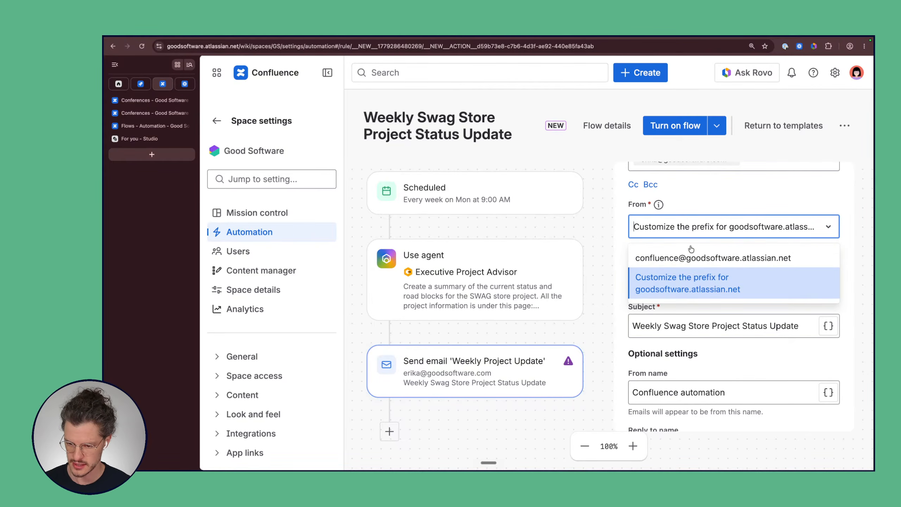
left_click(682, 285)
Step: Replace the sender prefix 'automation' with 'projectupdates'
left_click(673, 269)
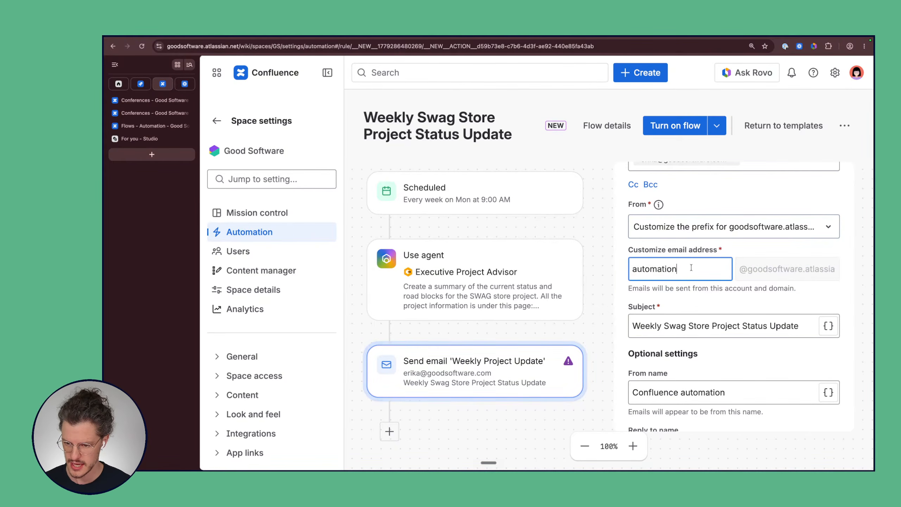
left_click_drag(691, 268, 631, 267)
type("pro")
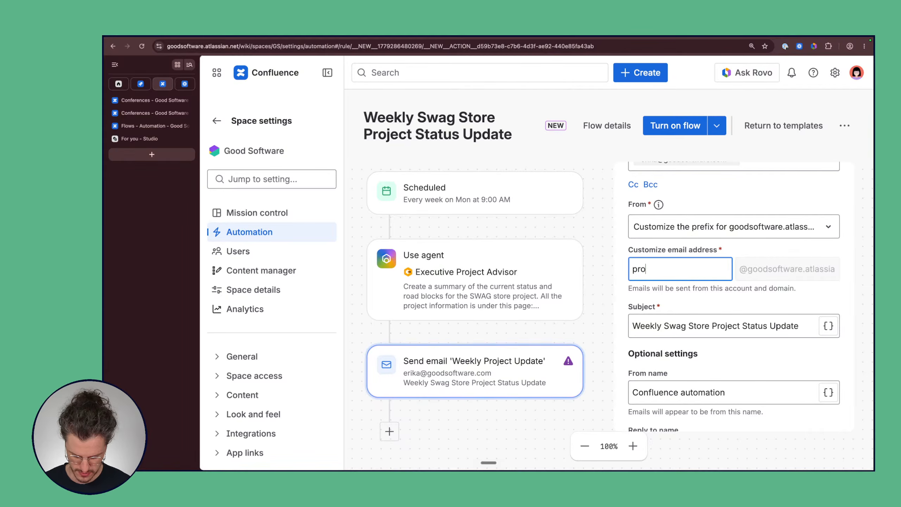
type("jecupda")
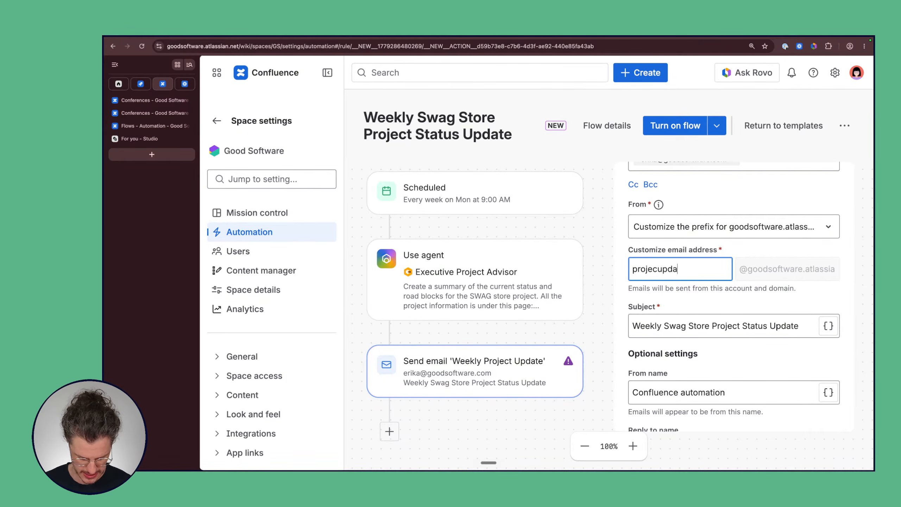
type("tes")
left_click(783, 294)
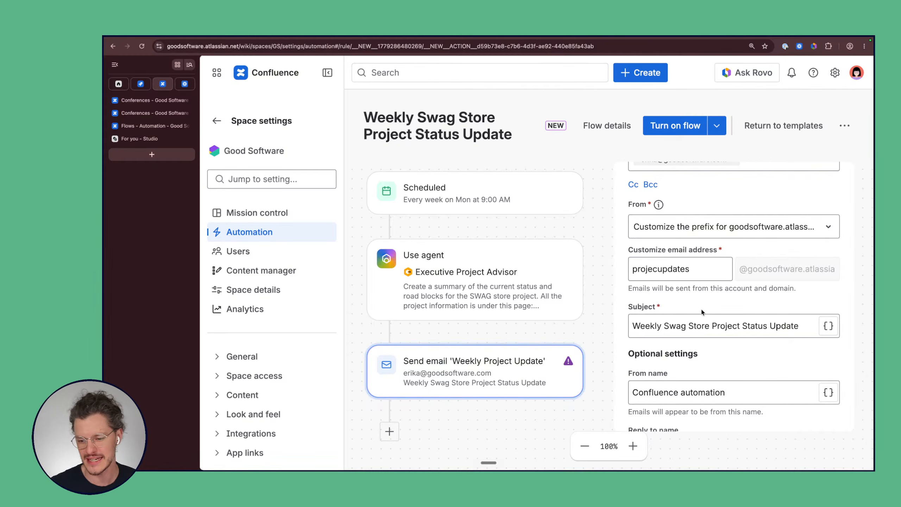
left_click(653, 269)
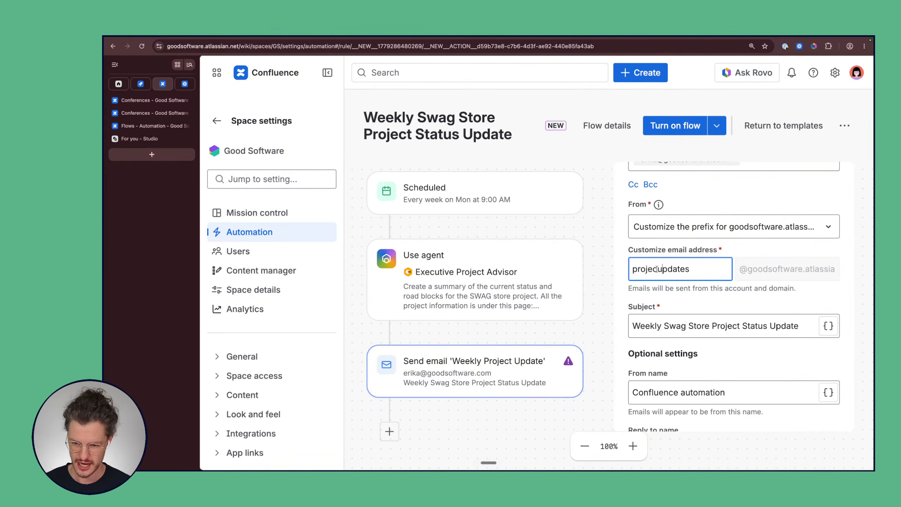
type("t")
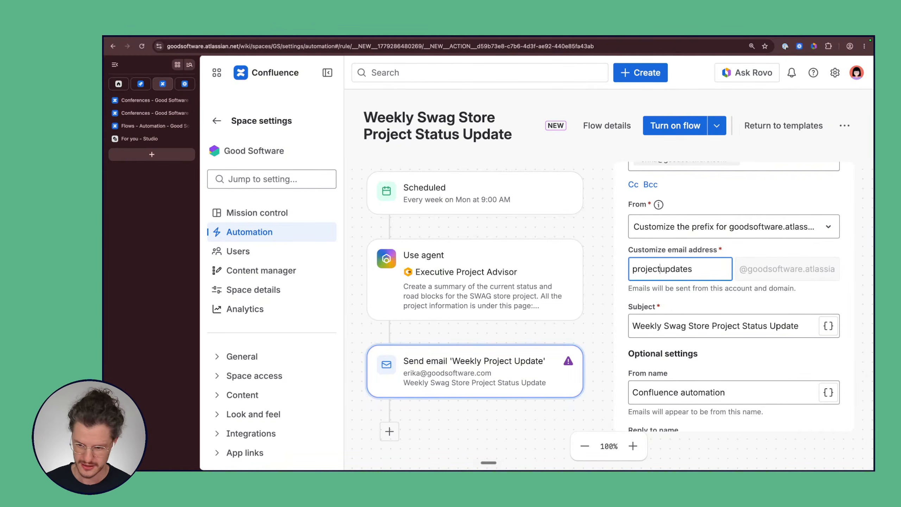
left_click(743, 297)
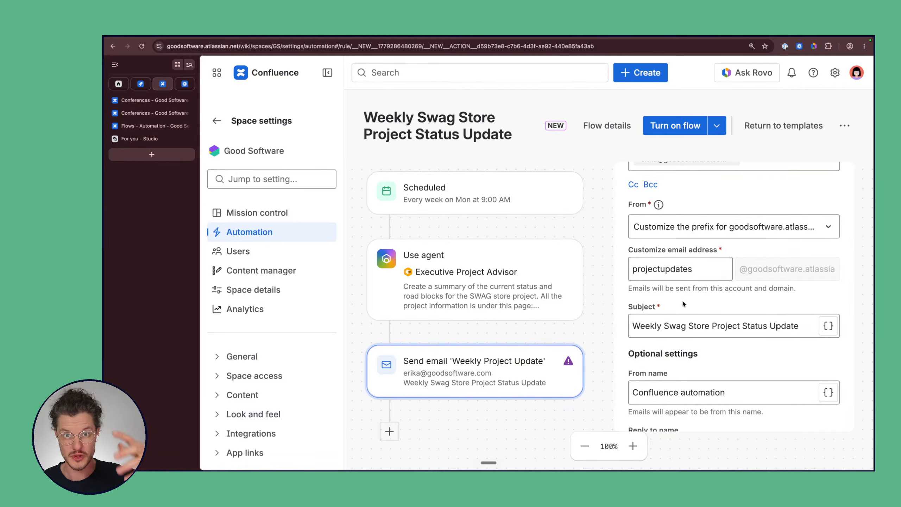
scroll(689, 307, "down", 3)
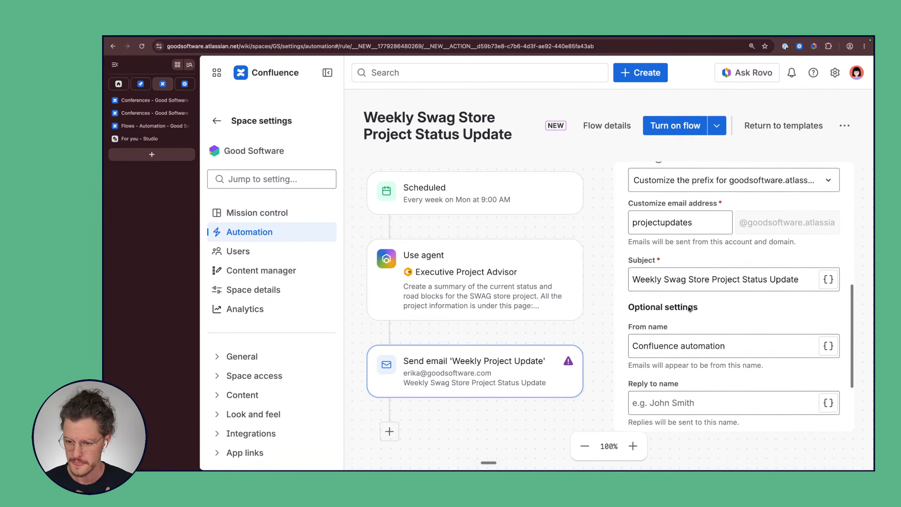
left_click_drag(670, 237, 799, 237)
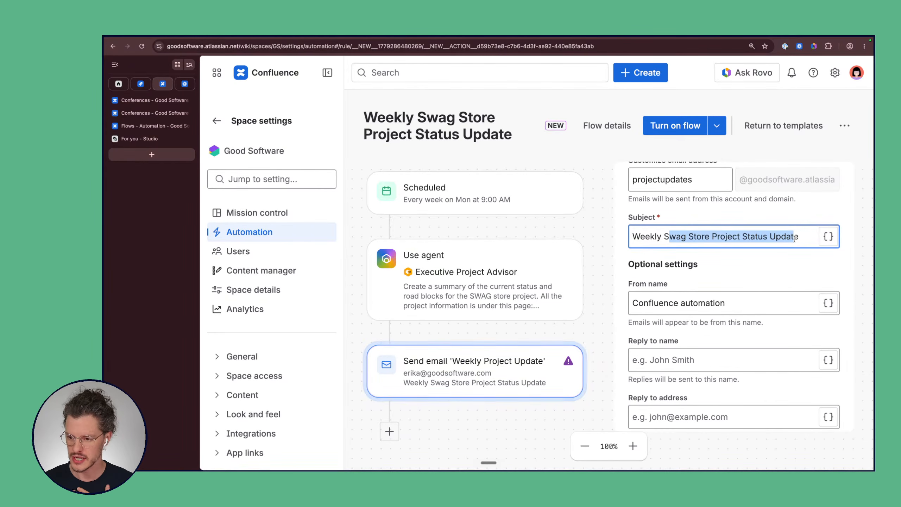
left_click(798, 237)
scroll(799, 239, "down", 1)
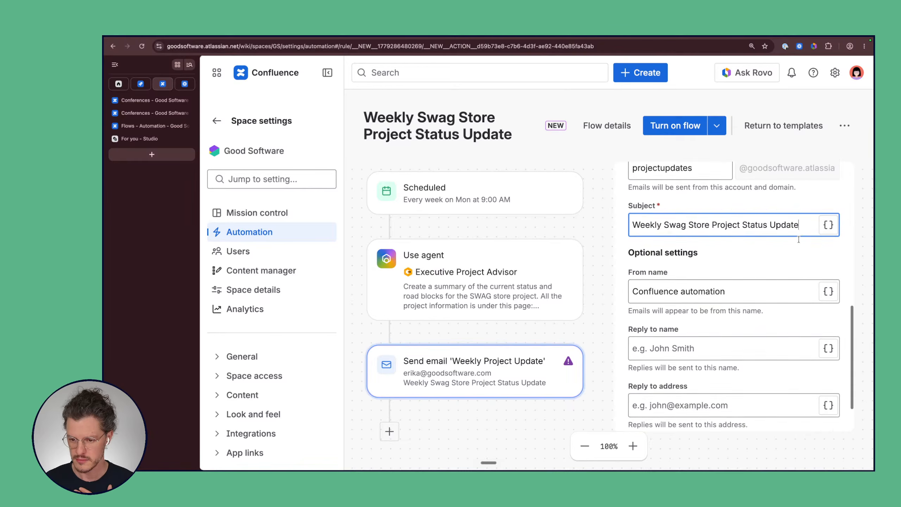
scroll(799, 238, "up", 2)
scroll(798, 238, "down", 3)
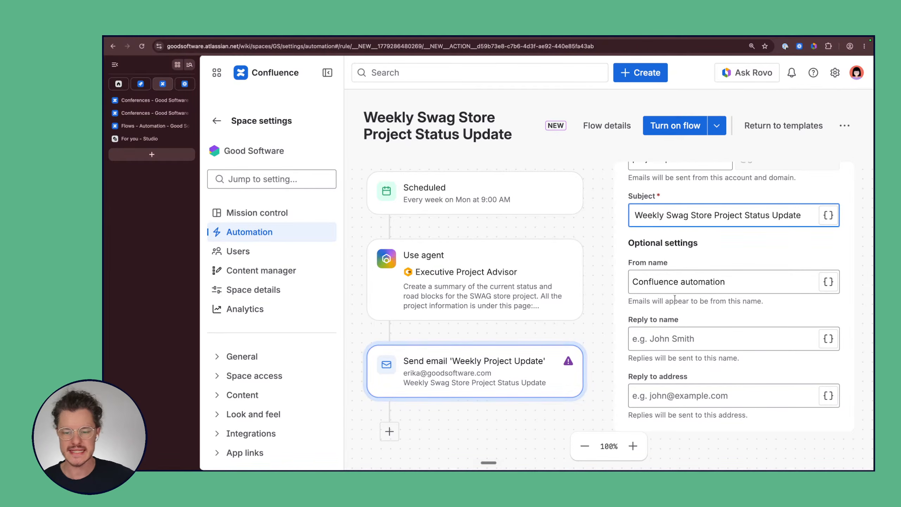
Step: Open the smart values list for the email Subject and zoom the page out
left_click(829, 215)
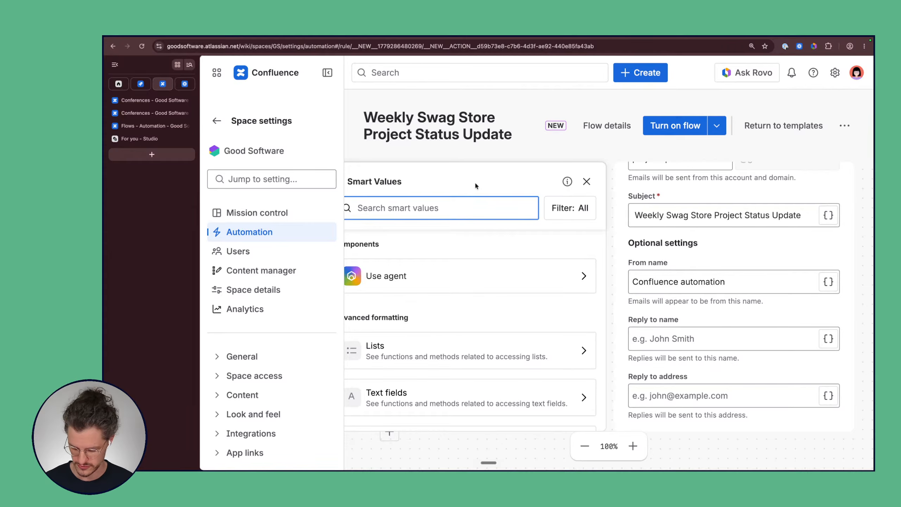
key("super+minus")
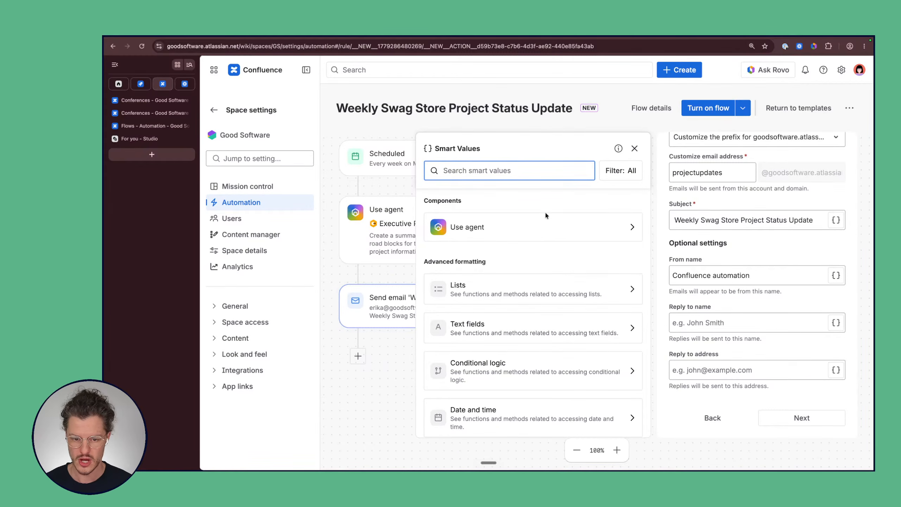
scroll(545, 246, "down", 3)
scroll(545, 246, "down", 5)
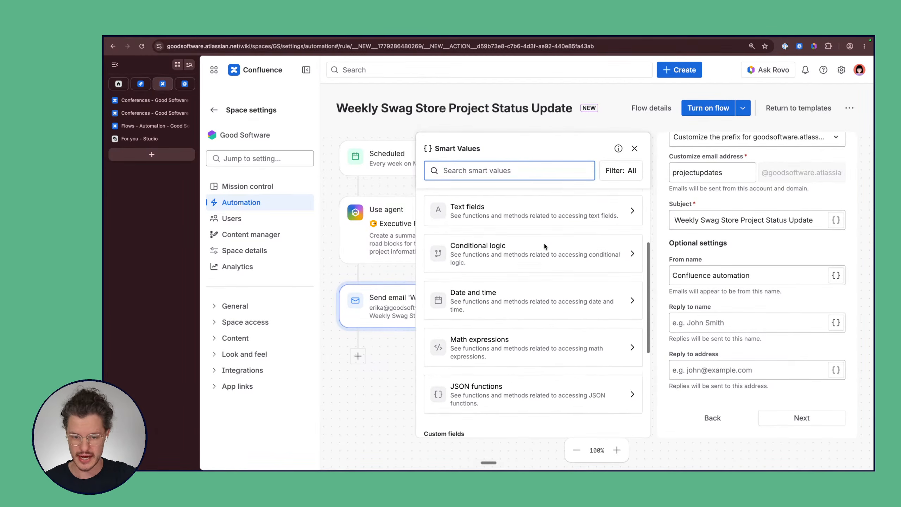
scroll(544, 243, "down", 3)
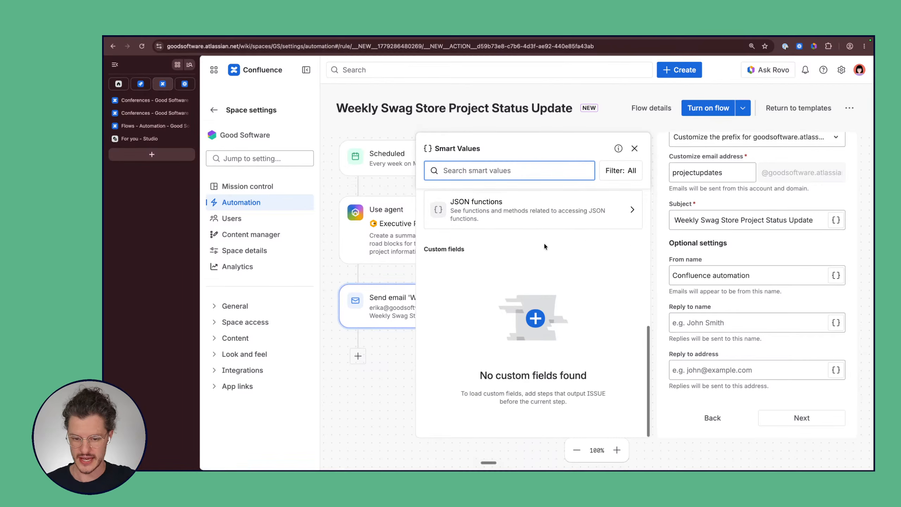
scroll(544, 243, "up", 10)
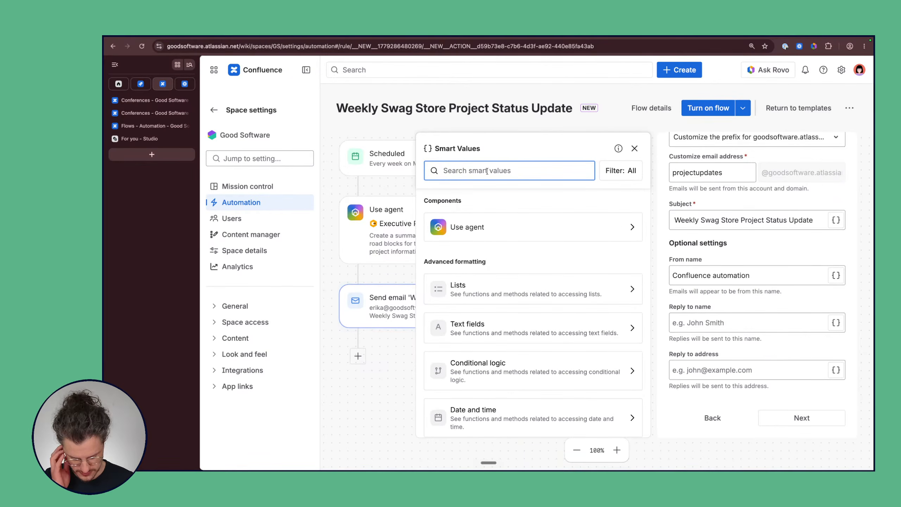
Step: Filter smart values by 'date' and browse formats such as jiraDate and longDate
type("date")
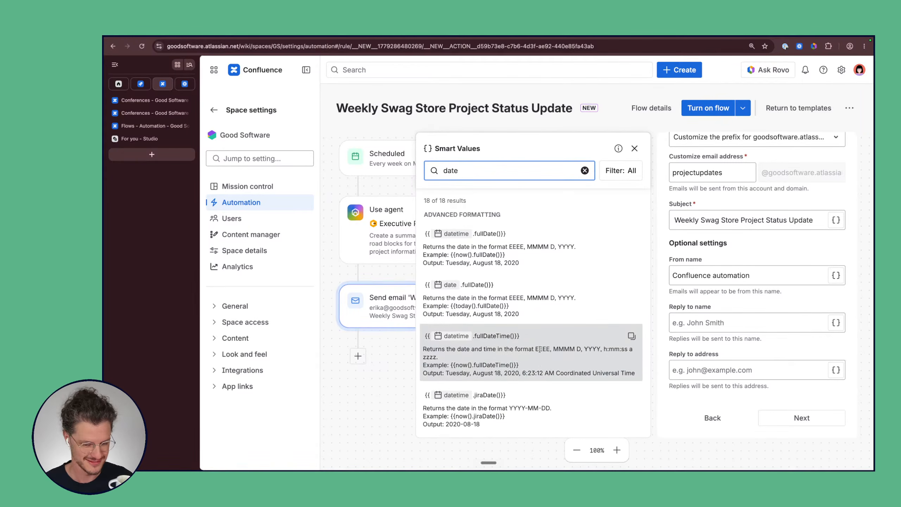
scroll(540, 349, "down", 1)
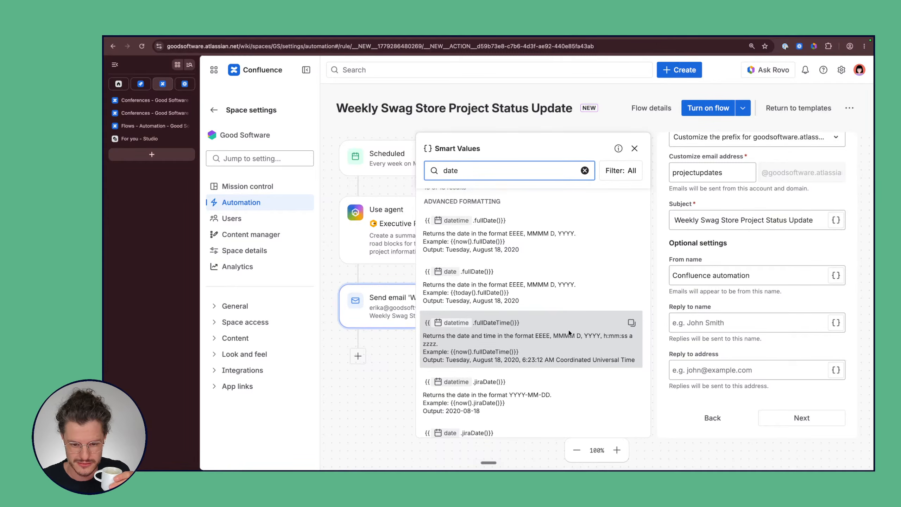
scroll(552, 242, "up", 1)
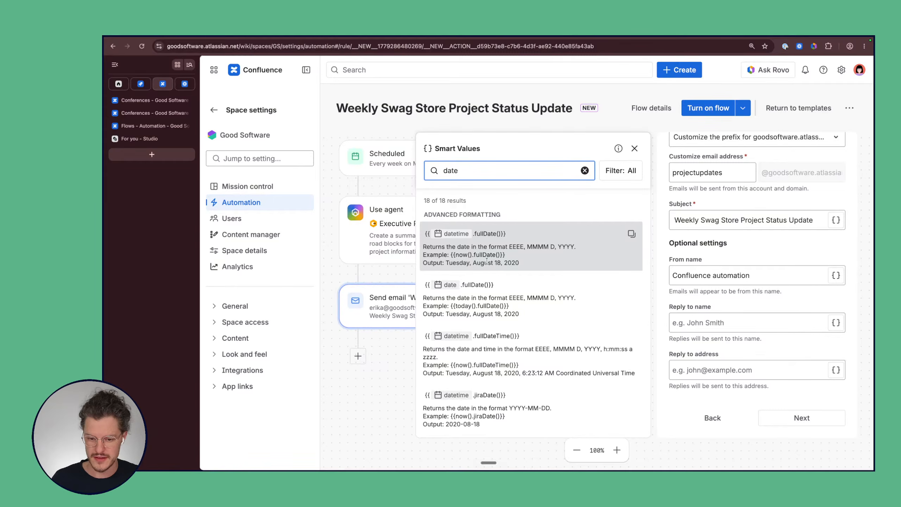
scroll(503, 266, "down", 2)
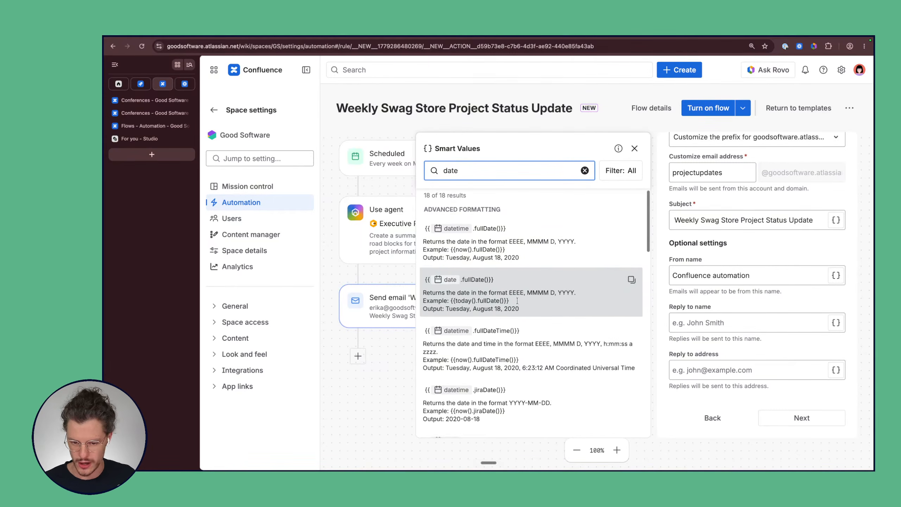
scroll(517, 300, "down", 5)
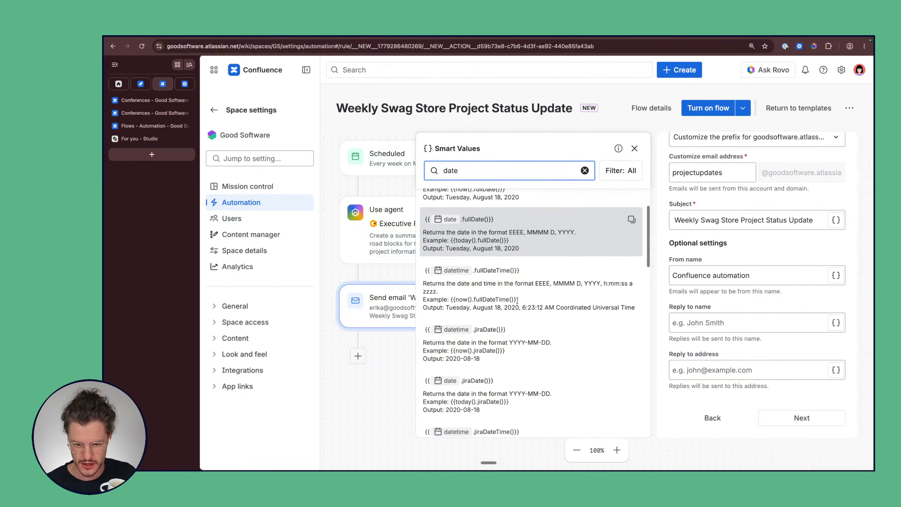
scroll(517, 304, "down", 1)
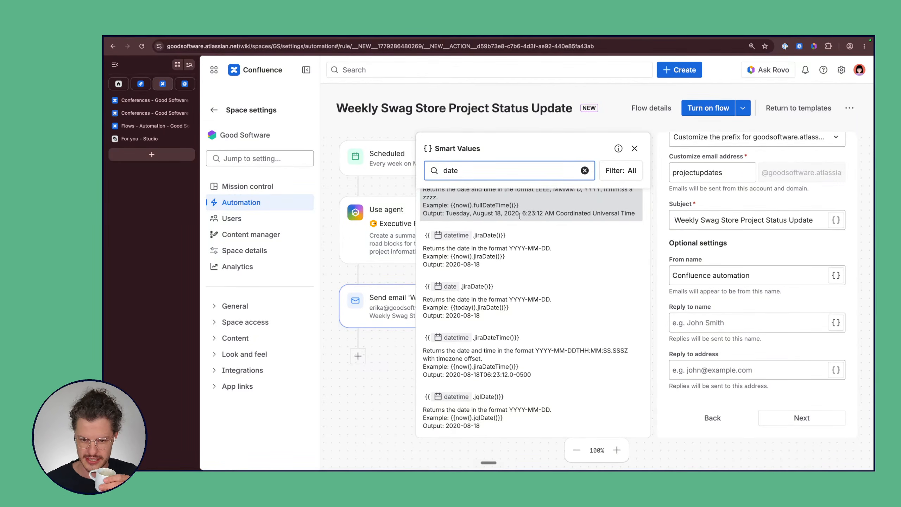
scroll(549, 277, "down", 2)
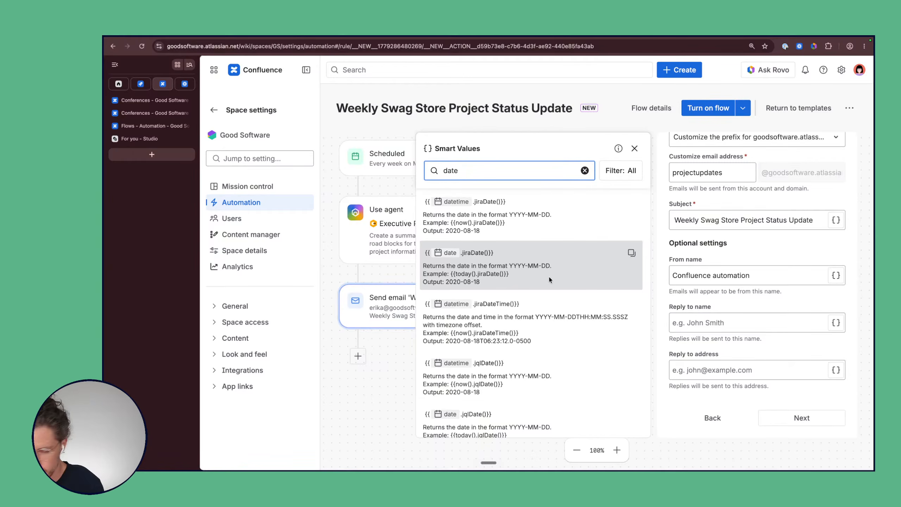
scroll(549, 278, "down", 5)
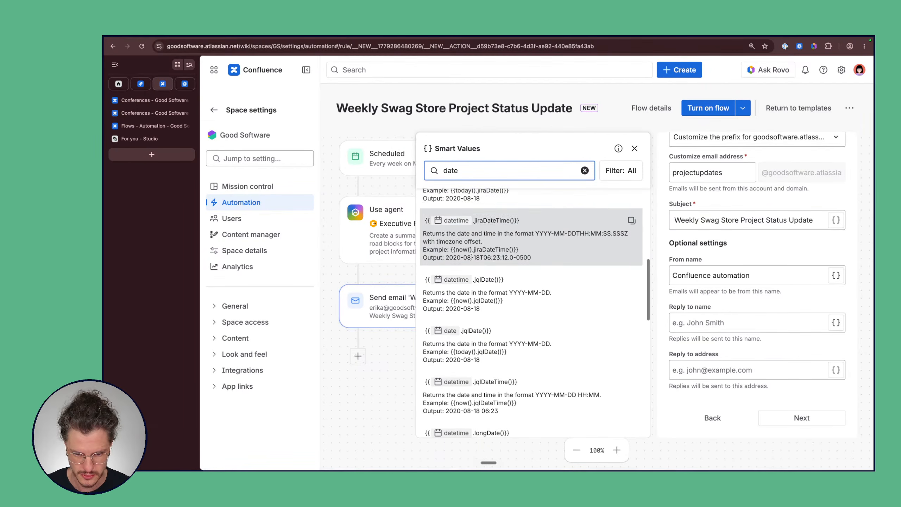
scroll(506, 310, "down", 5)
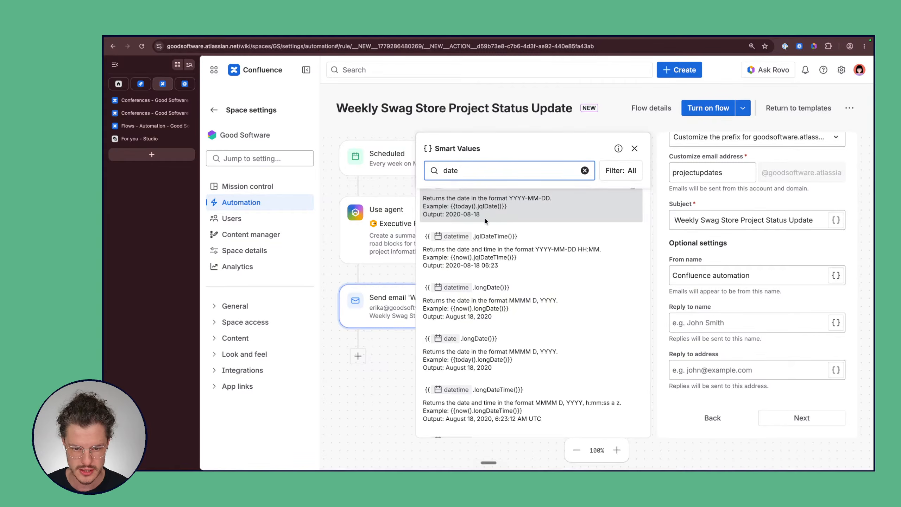
scroll(484, 218, "up", 1)
scroll(462, 247, "down", 3)
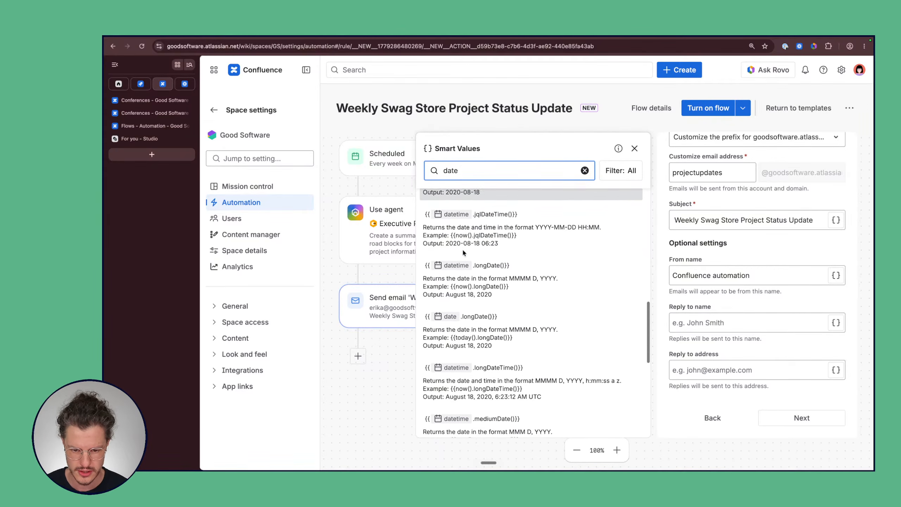
scroll(464, 253, "down", 1)
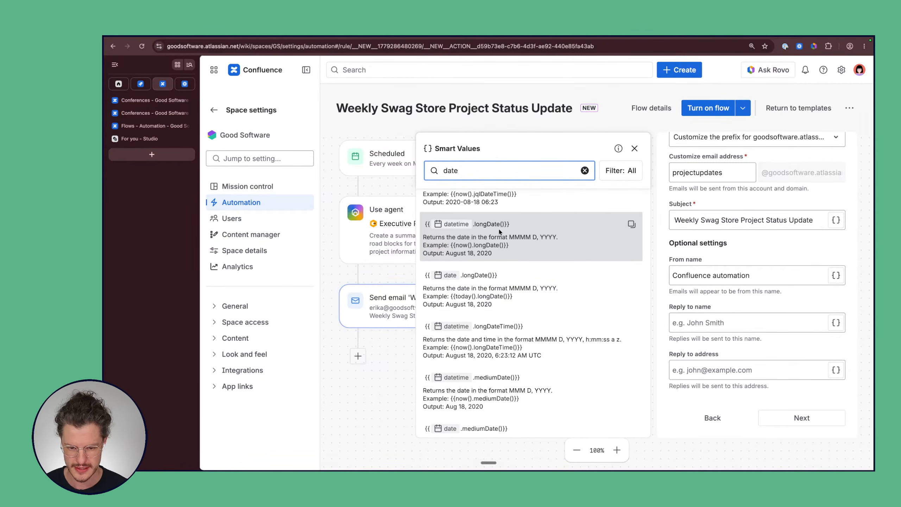
Step: Put the copied {{today.longDate()}} smart value at the subject's start, replacing the ADD_DATETIME_HERE placeholder
left_click_drag(510, 226, 487, 224)
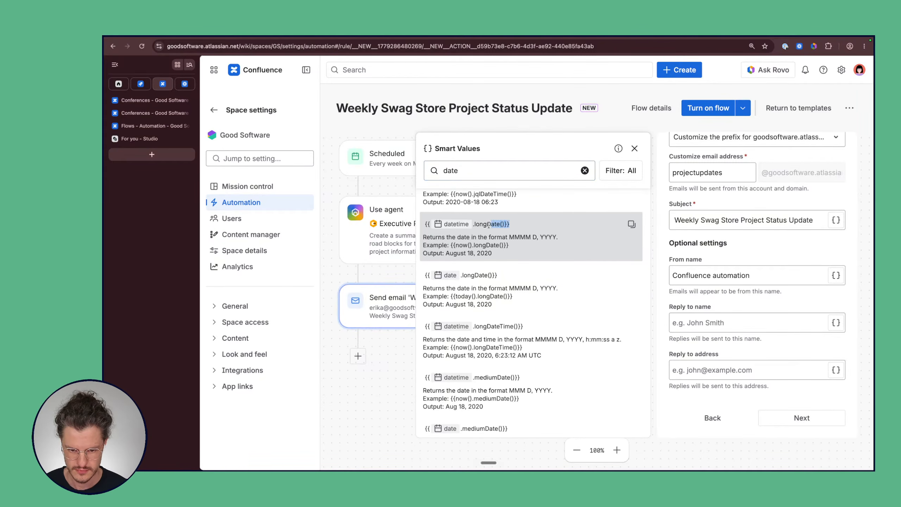
left_click(633, 224)
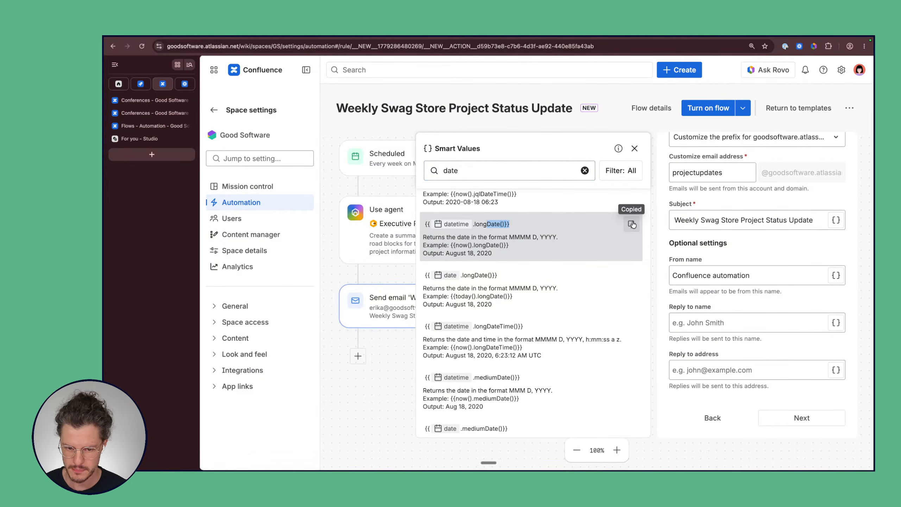
left_click(672, 222)
key("super+v")
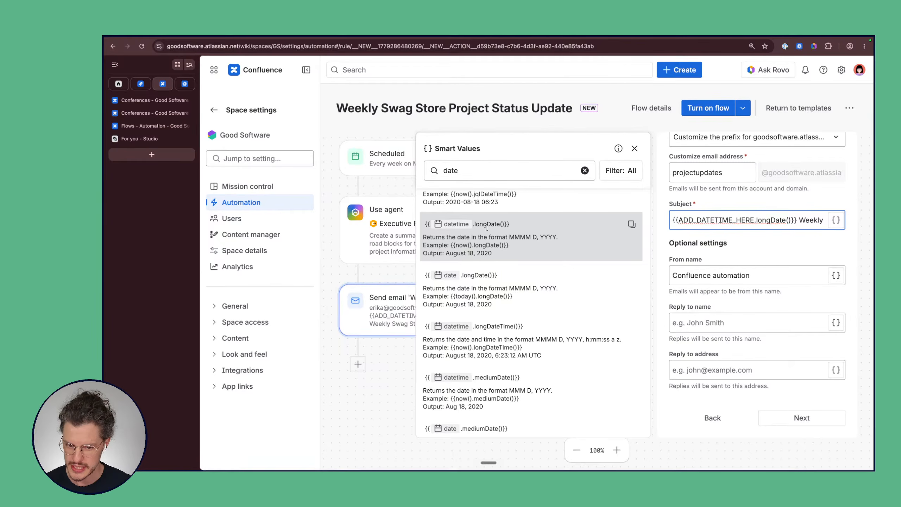
left_click(746, 220)
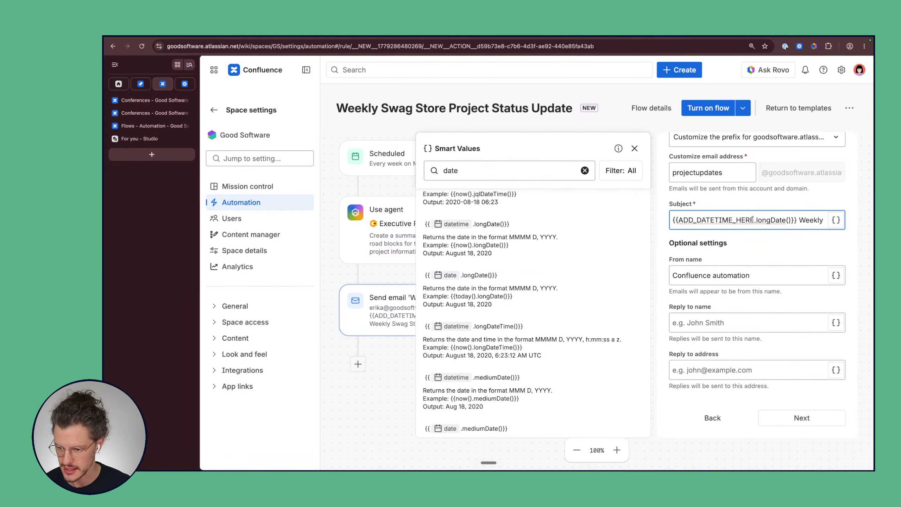
left_click_drag(754, 220, 678, 221)
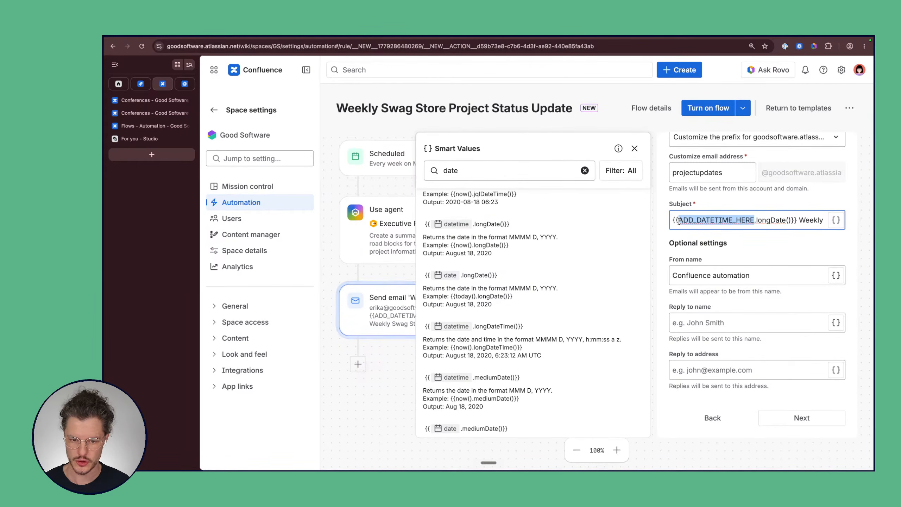
type("today")
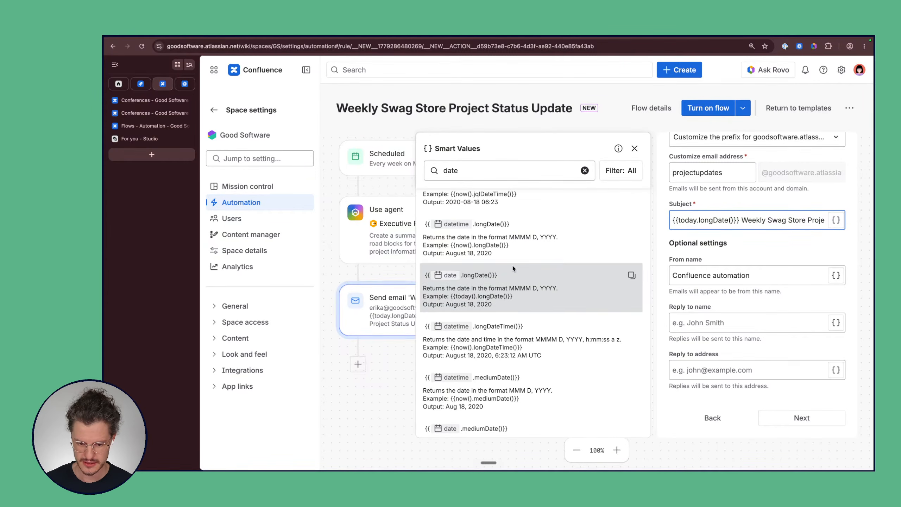
scroll(512, 265, "down", 3)
scroll(512, 268, "up", 5)
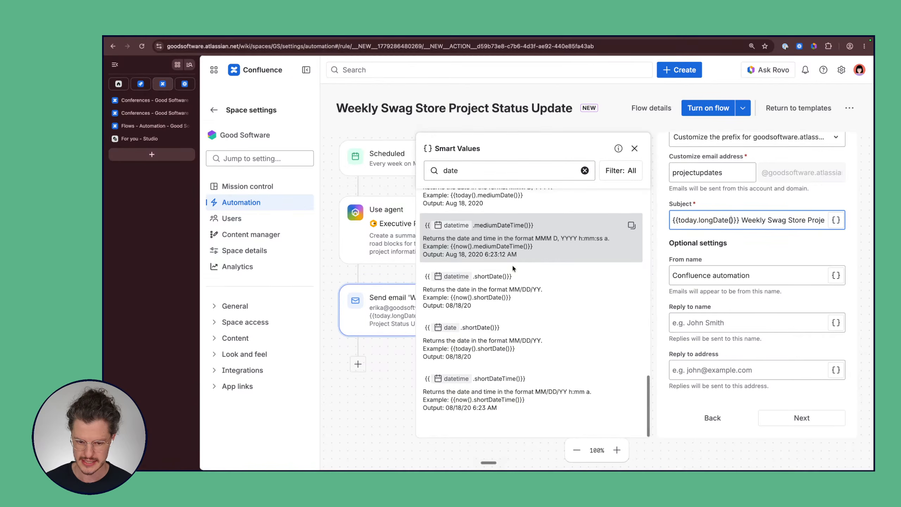
scroll(513, 268, "up", 6)
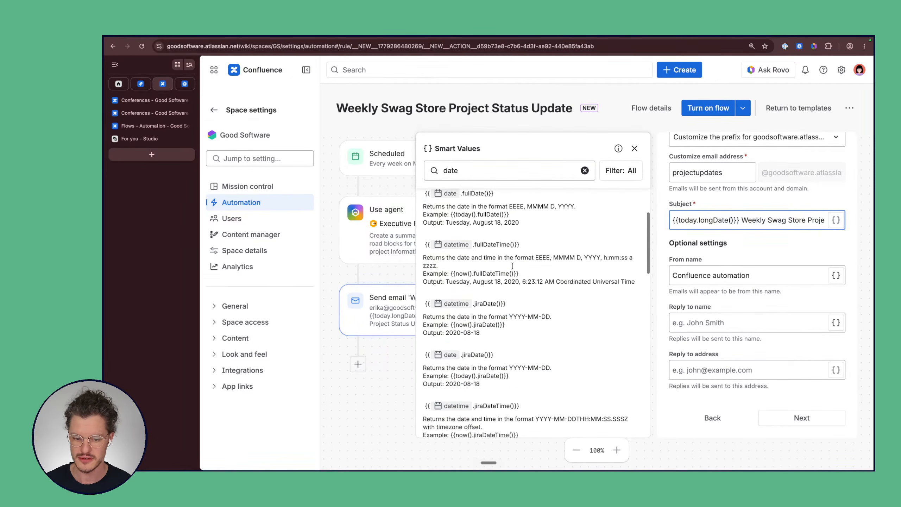
scroll(513, 266, "down", 4)
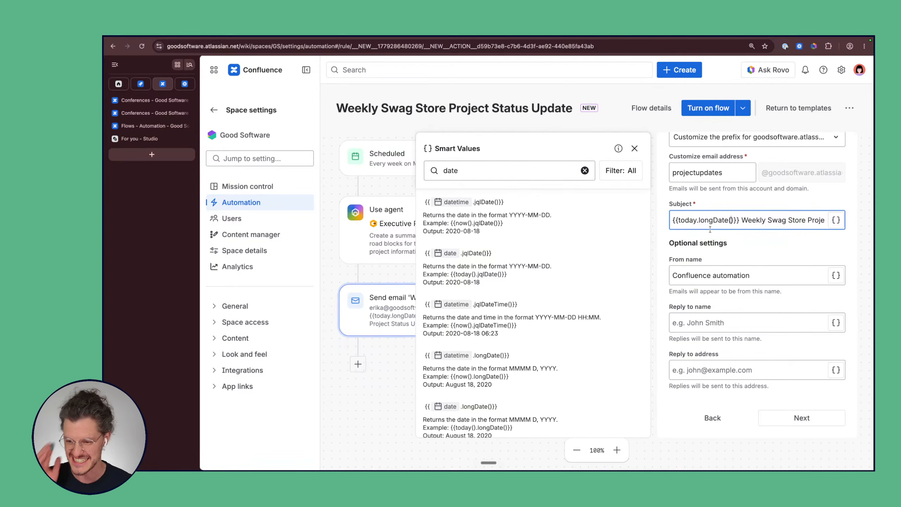
Step: Separate the date and title with ' - ' and clear the 'date' smart value search
triple_click(686, 220)
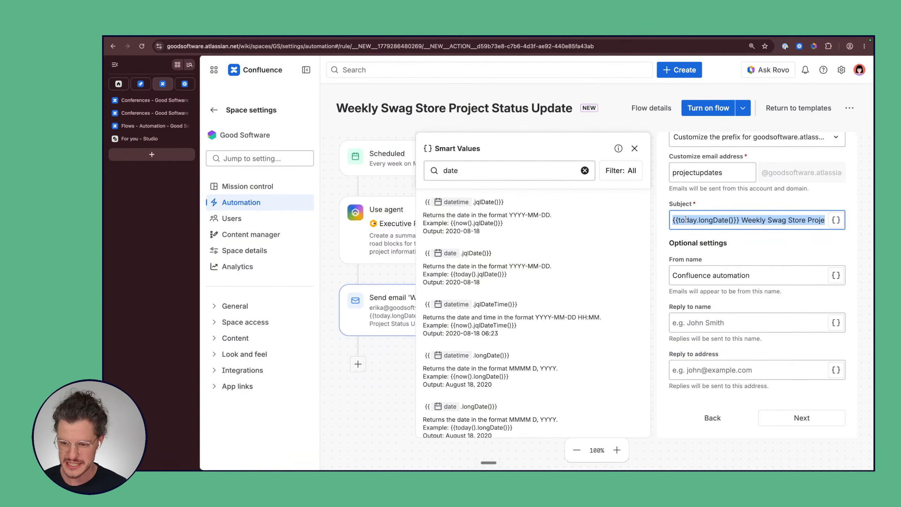
left_click(700, 226)
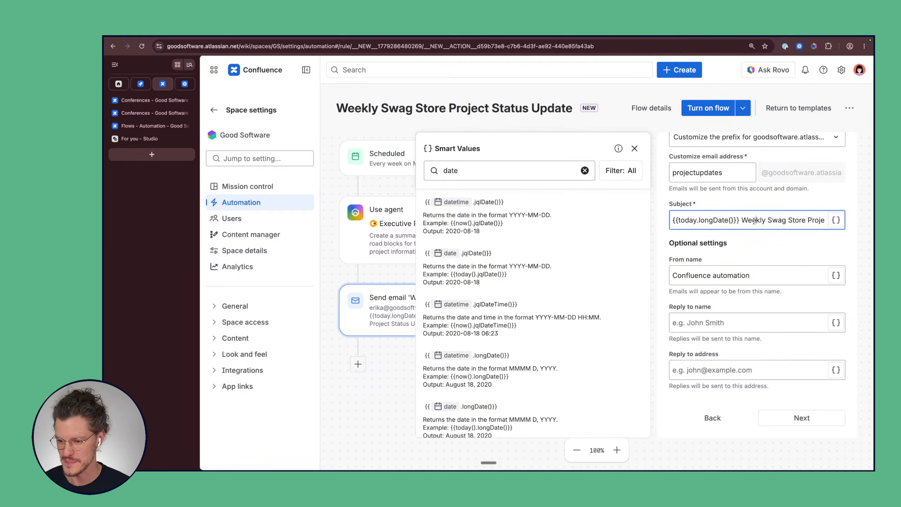
left_click_drag(741, 221, 795, 221)
left_click(794, 221)
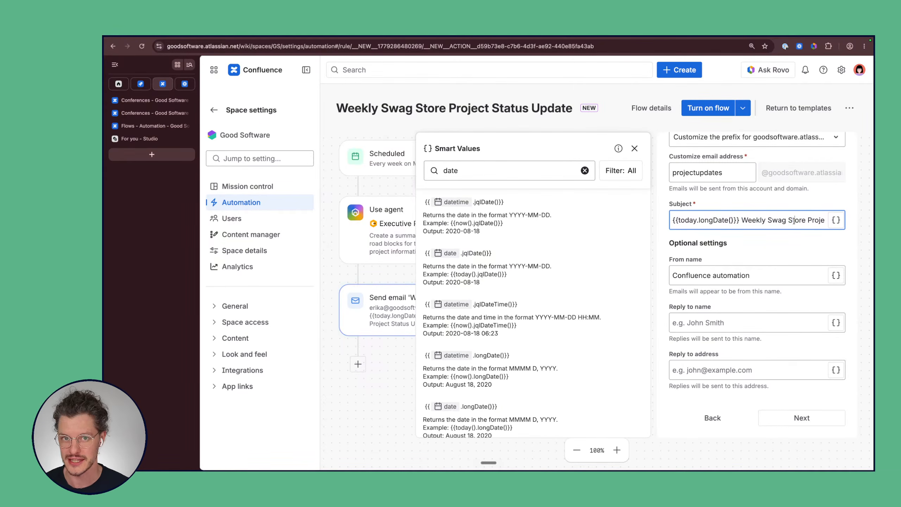
scroll(795, 221, "right", 1)
scroll(795, 221, "right", 2)
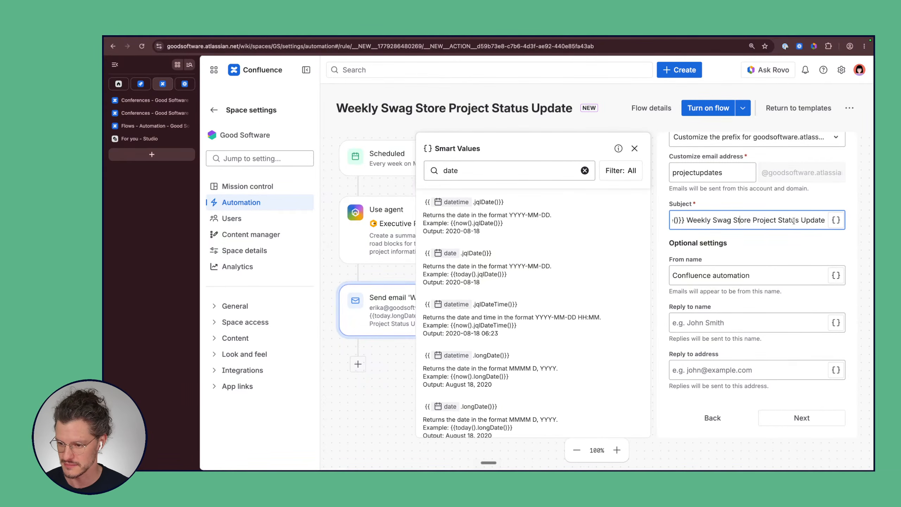
scroll(794, 221, "left", 2)
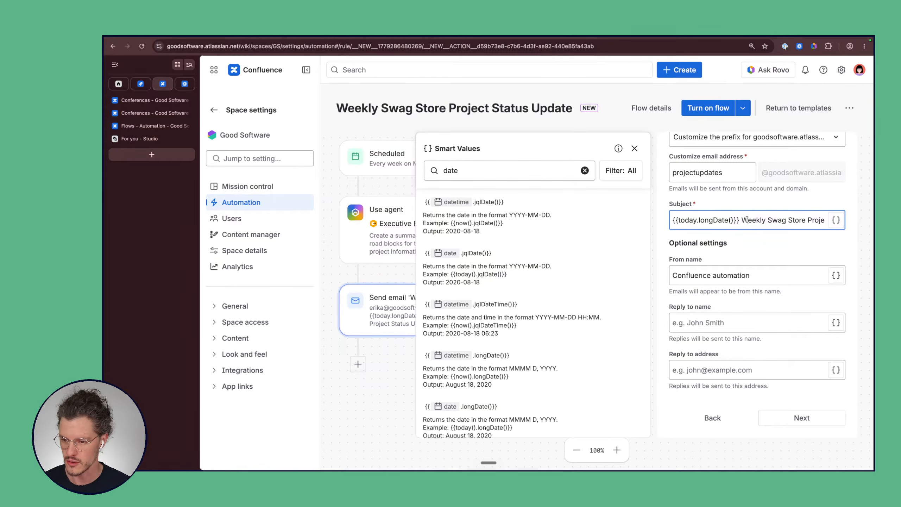
key("BackSpace")
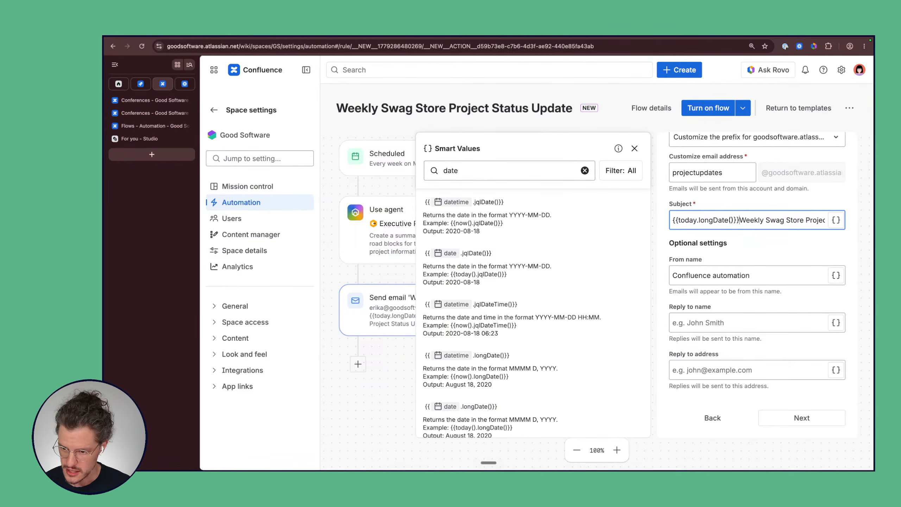
type("-")
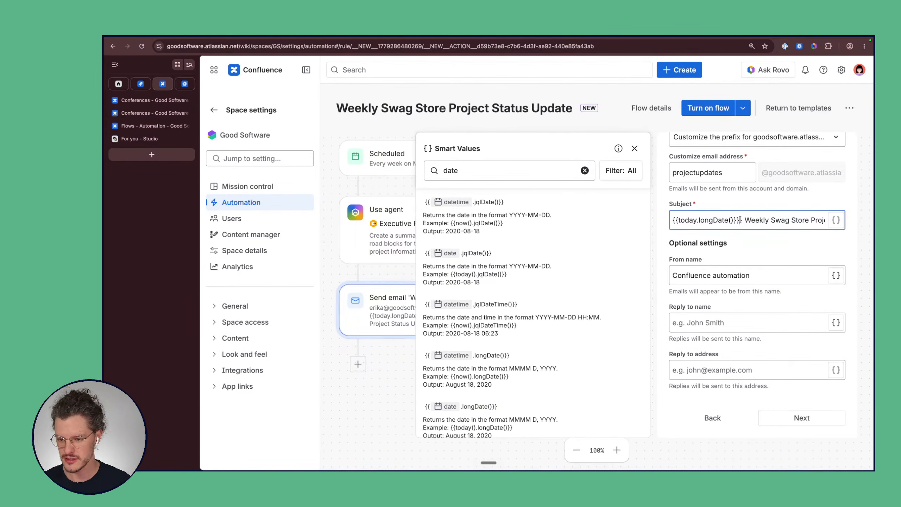
left_click(740, 220)
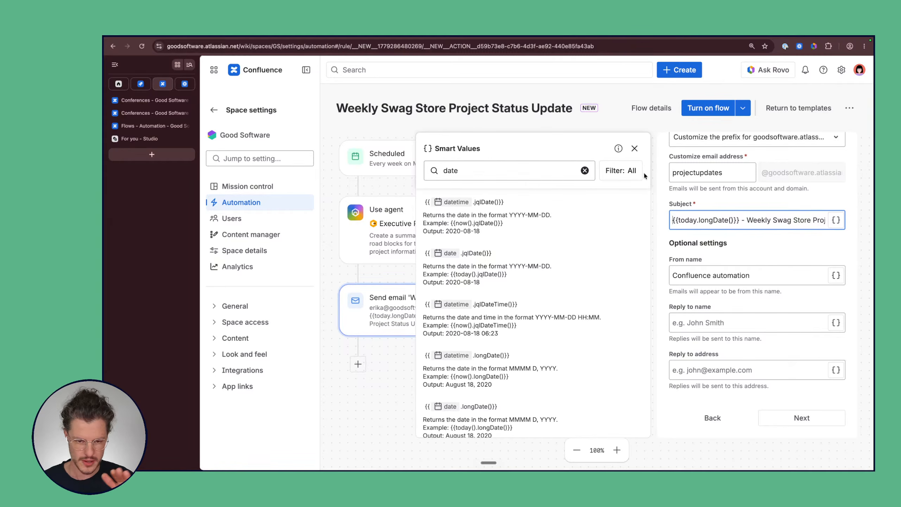
left_click(585, 171)
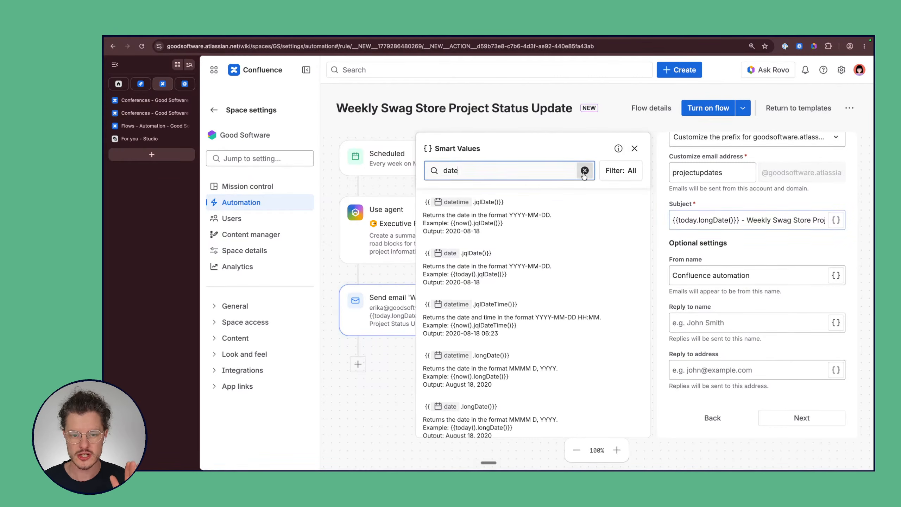
scroll(550, 252, "up", 15)
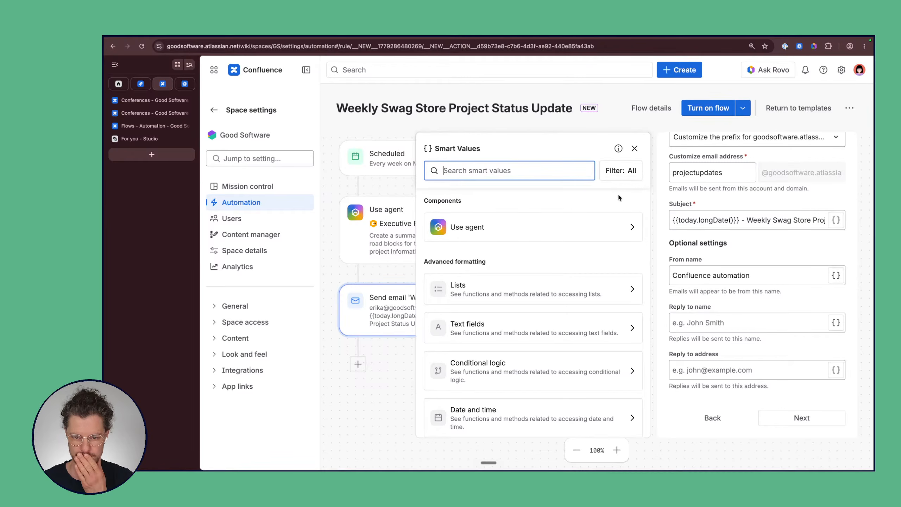
Step: Close the smart values list, review the email's sender, reply-to and body settings, and check the agent step
left_click(635, 148)
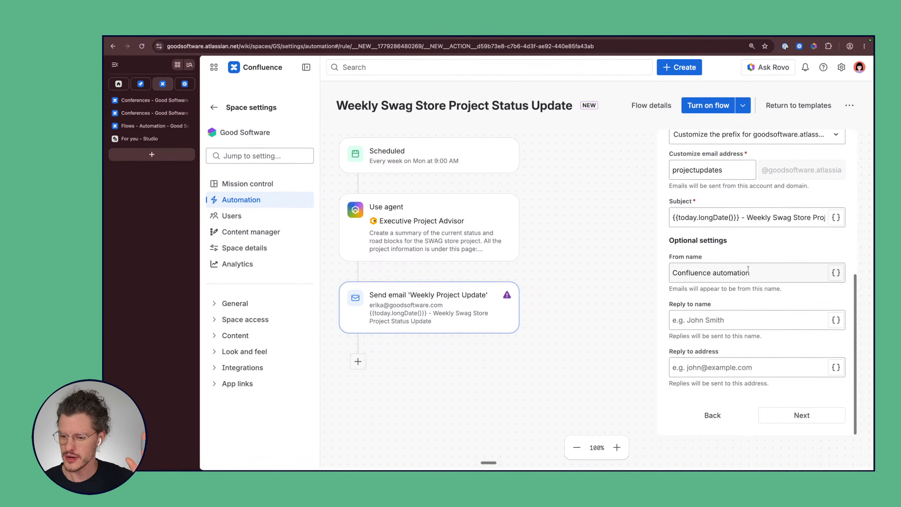
left_click(775, 274)
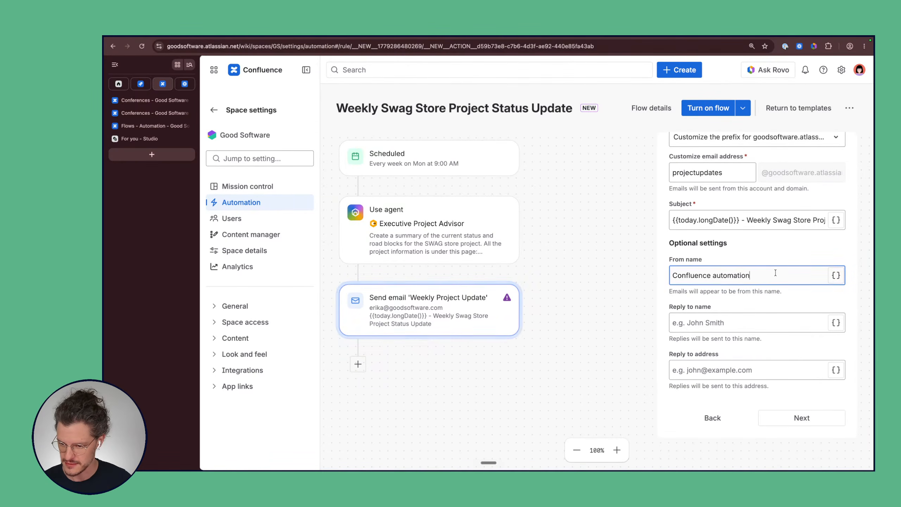
left_click(752, 323)
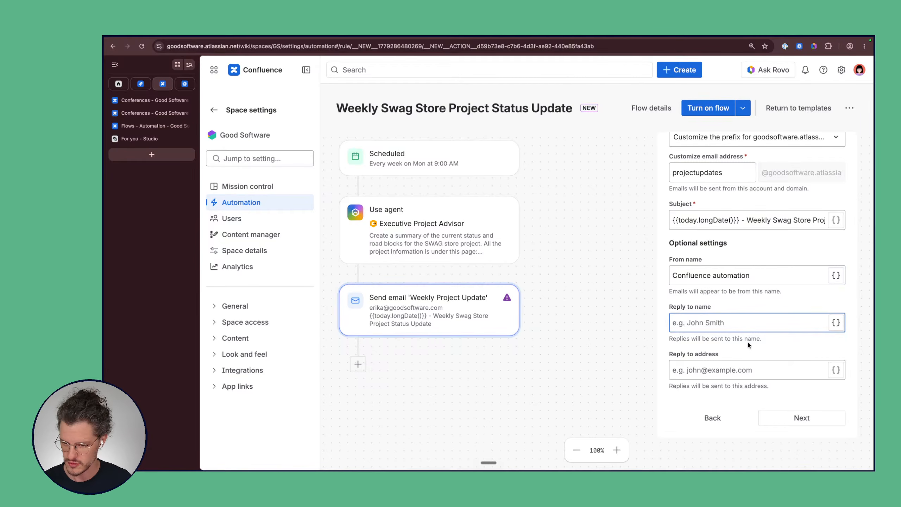
scroll(747, 252, "up", 5)
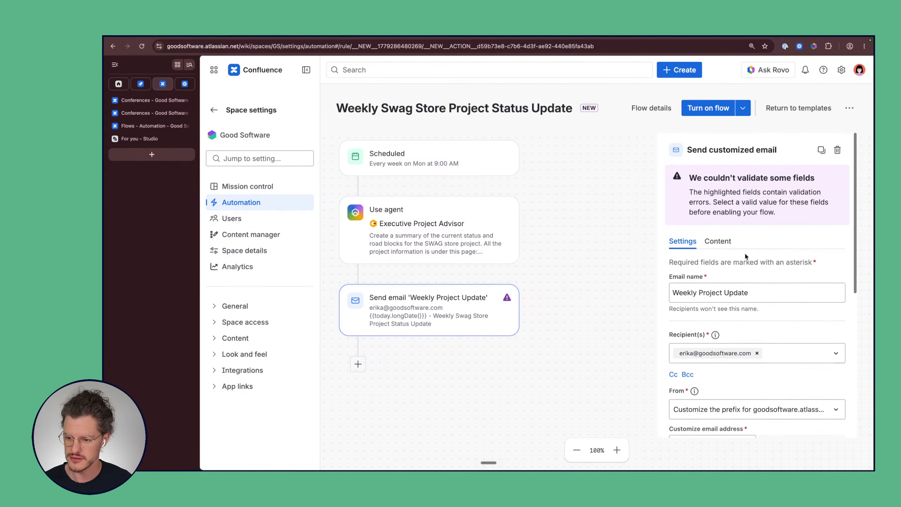
left_click(720, 240)
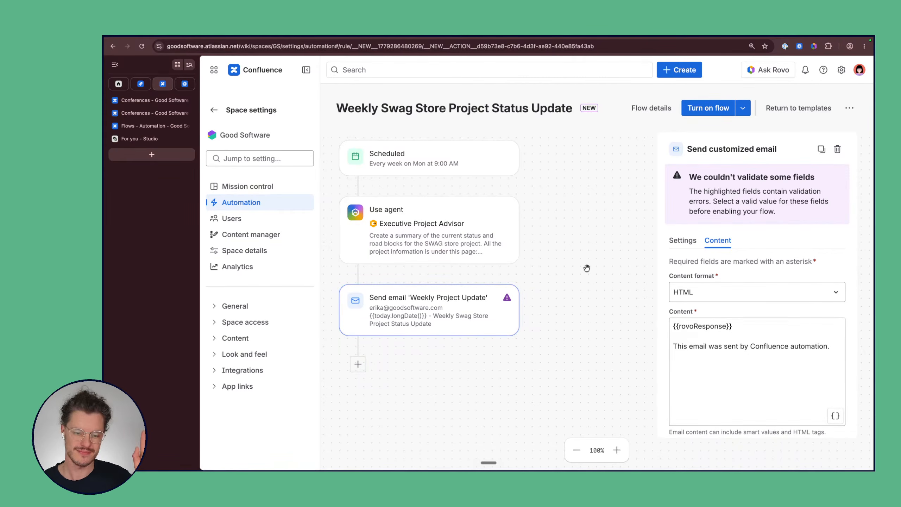
left_click(443, 240)
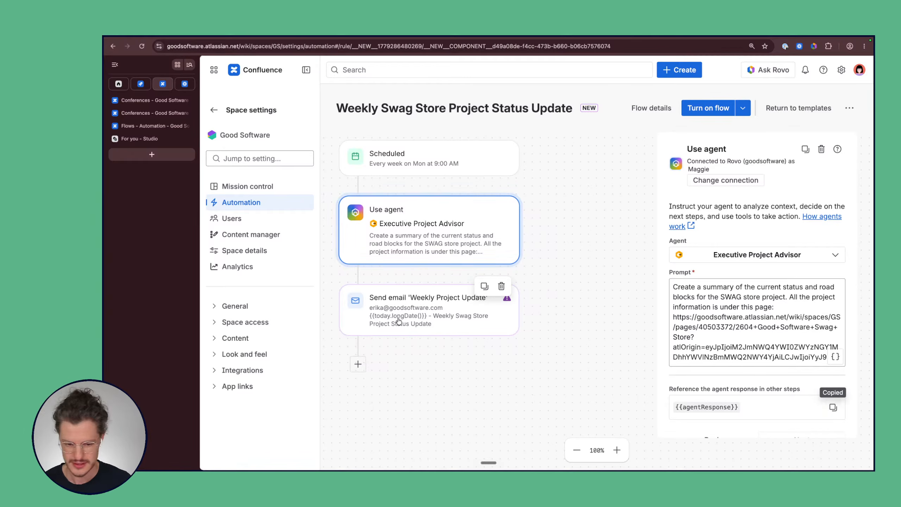
left_click(493, 306)
Step: Replace {{rovoResponse}} in the email body with the copied {{agentResponse}} reference
left_click(718, 241)
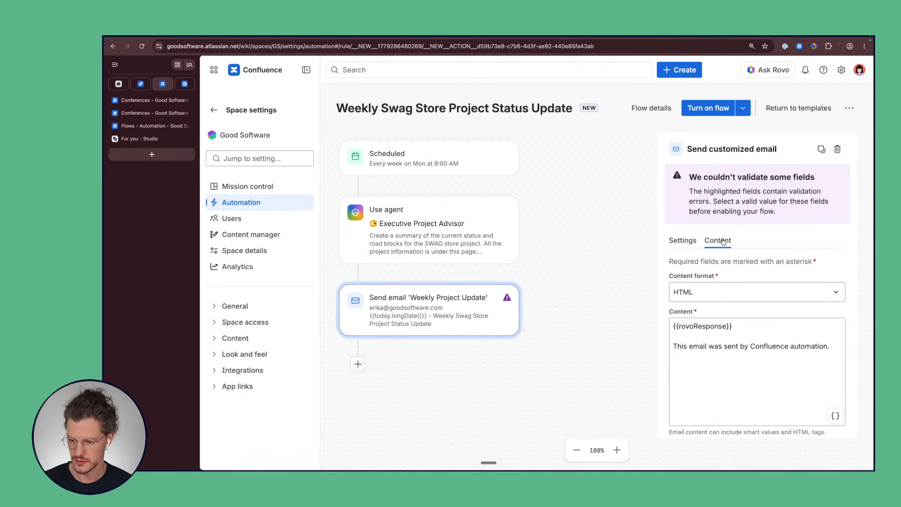
scroll(736, 254, "down", 3)
left_click_drag(734, 264, 674, 263)
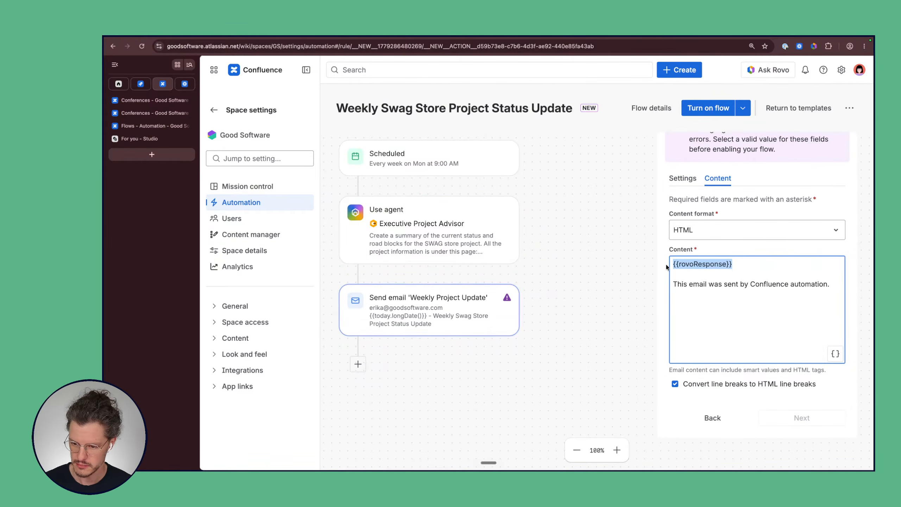
type("{{agentResponse}}")
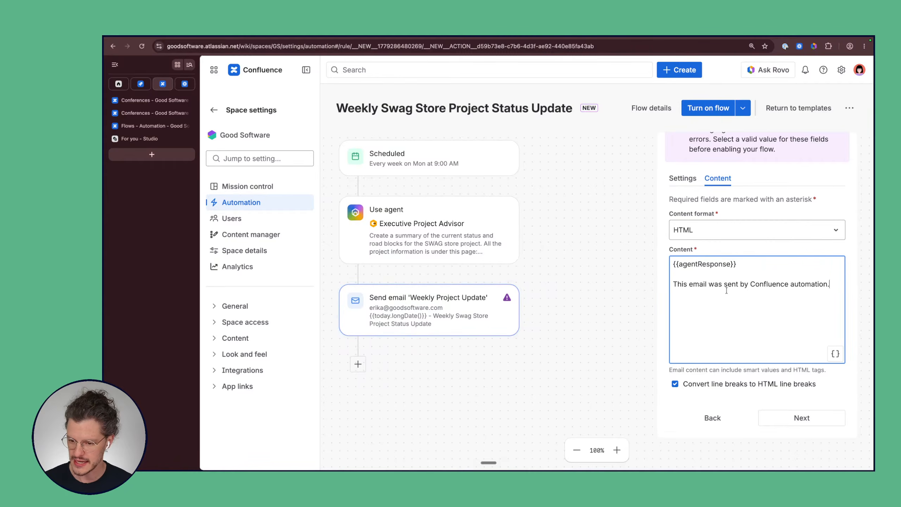
Step: Move the closing 'sent by Confluence automation' sentence above {{agentResponse}}, separated by a blank line
left_click_drag(830, 285, 677, 286)
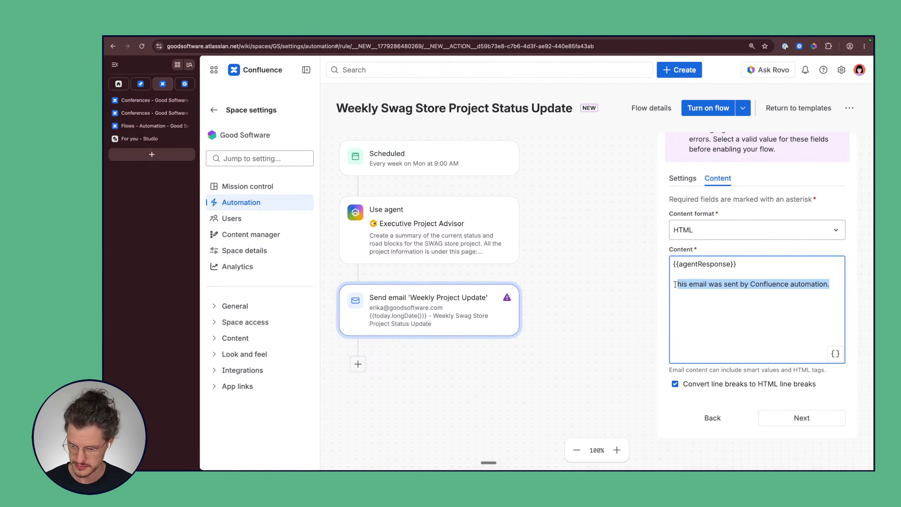
key("BackSpace")
key("super+z")
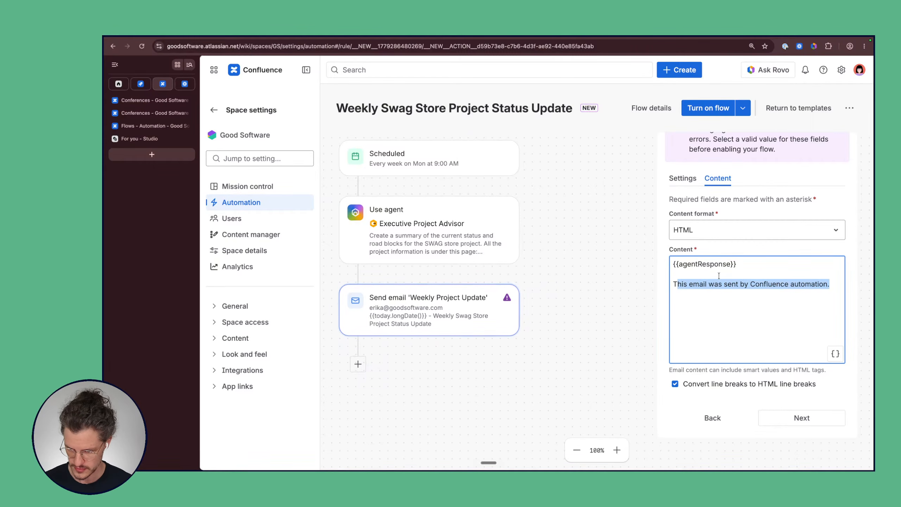
key("BackSpace")
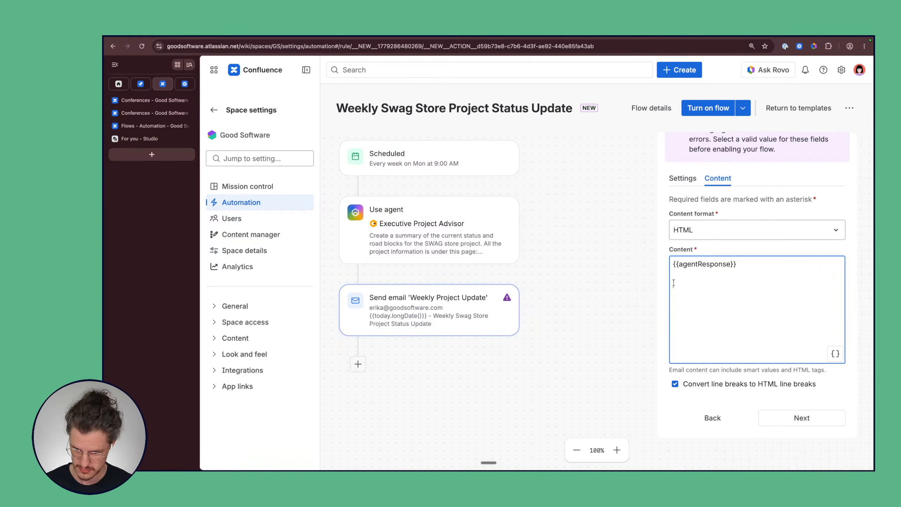
left_click(673, 266)
key("Return")
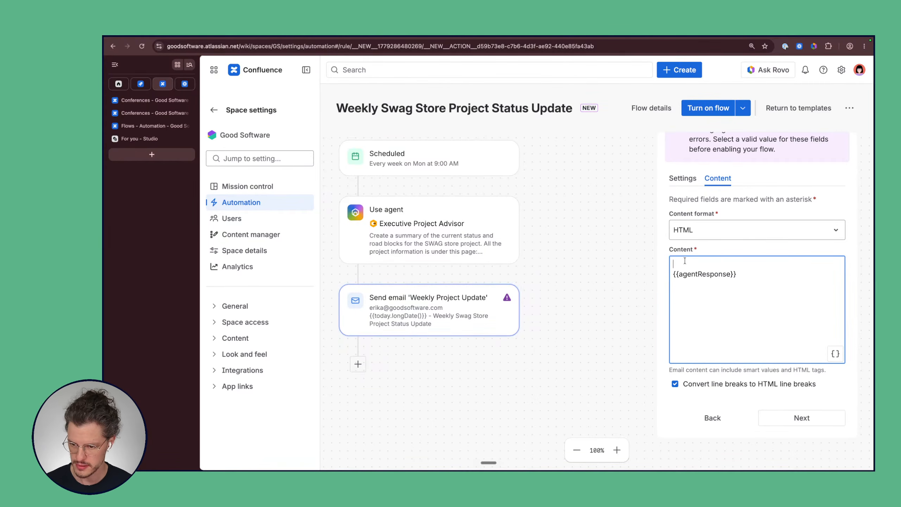
type("This email was sent by Confluence automation.")
key("Return")
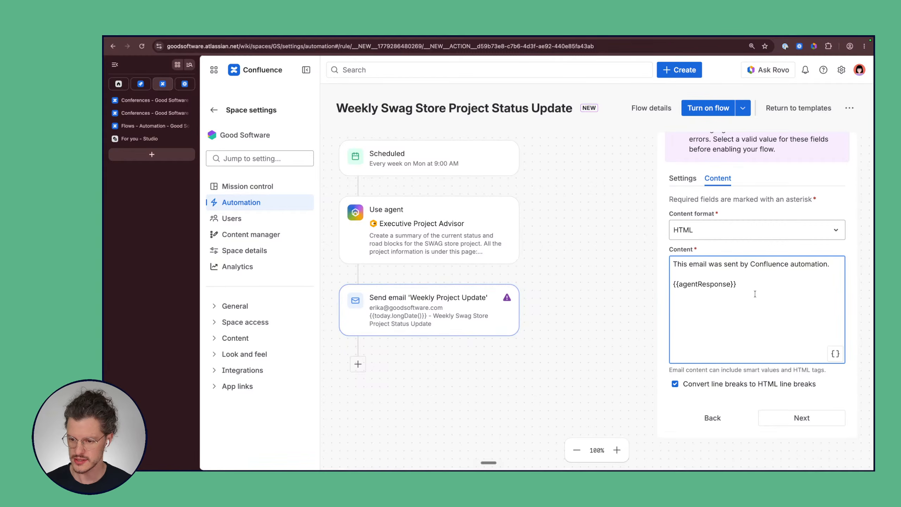
Step: Append 'and generated by AI' to that sentence and save the email step
double_click(752, 264)
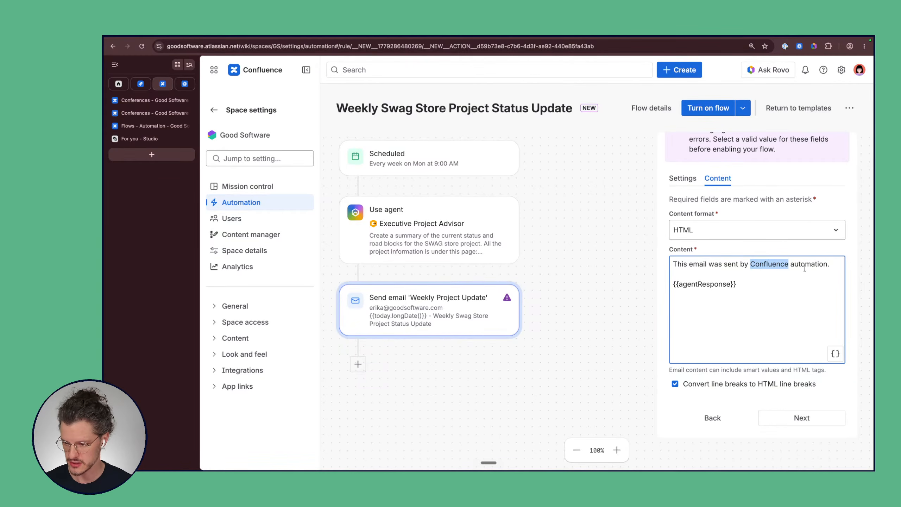
left_click(829, 264)
type("and g")
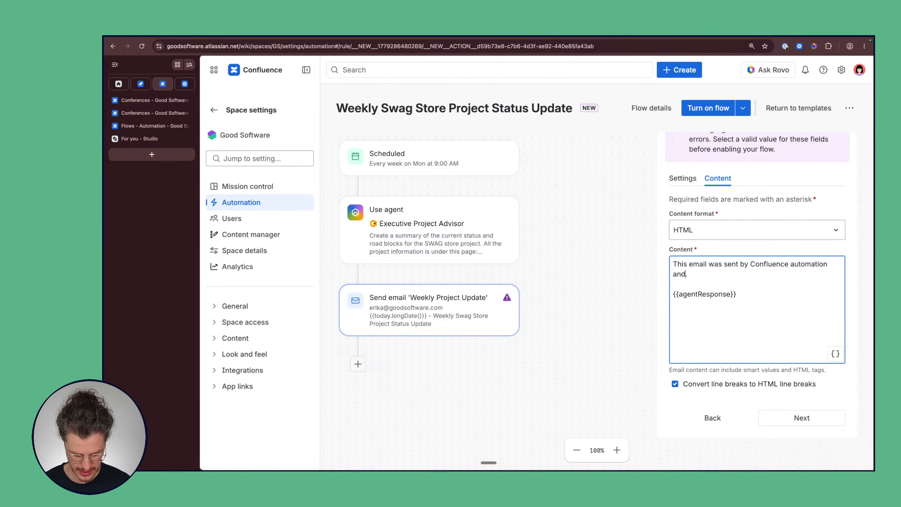
type("enerated")
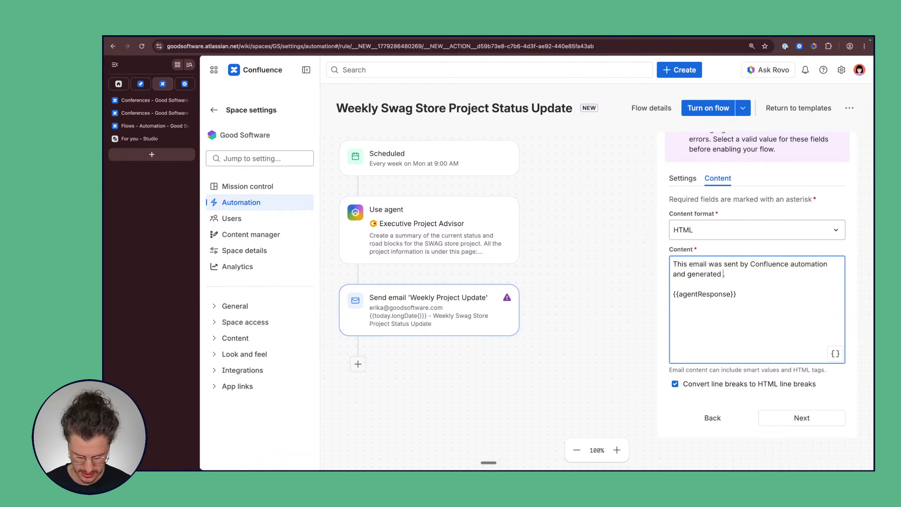
type(" by AI")
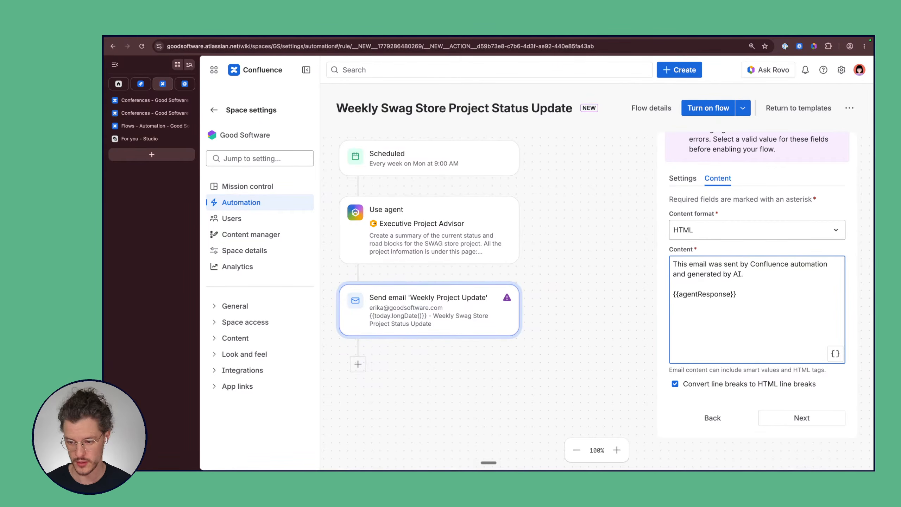
triple_click(738, 273)
left_click(749, 277)
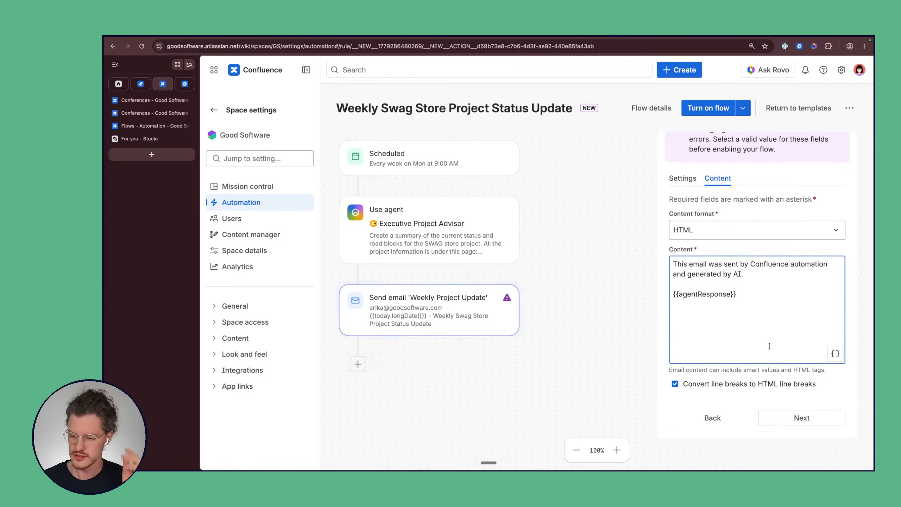
left_click(787, 417)
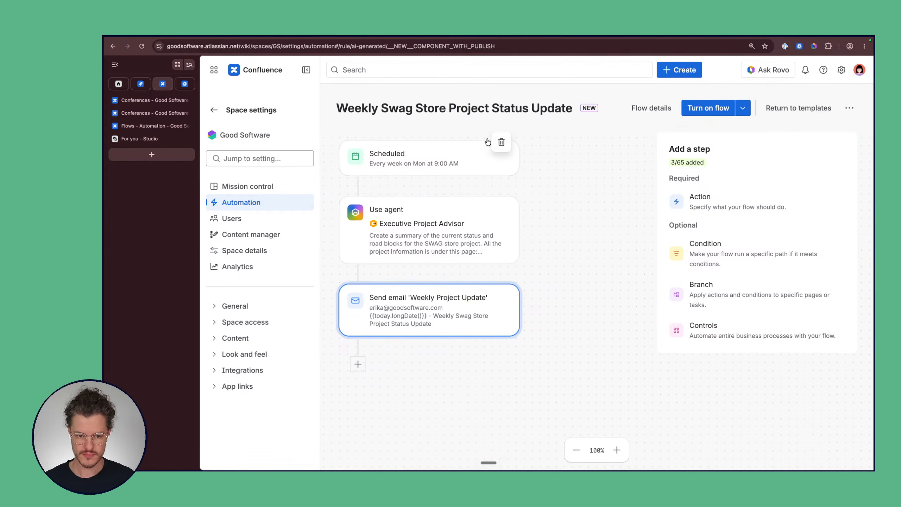
Step: Add a new action step after the Weekly Project Update email
left_click(434, 251)
left_click(452, 317)
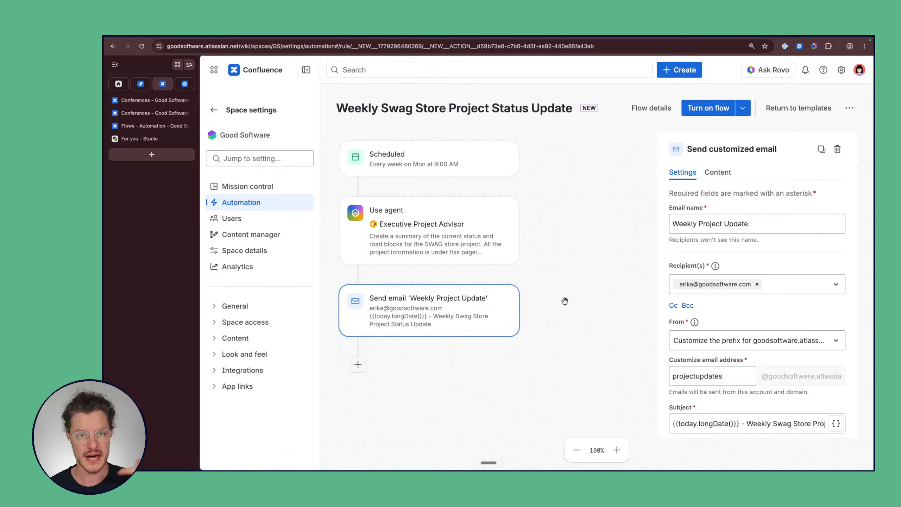
left_click(359, 364)
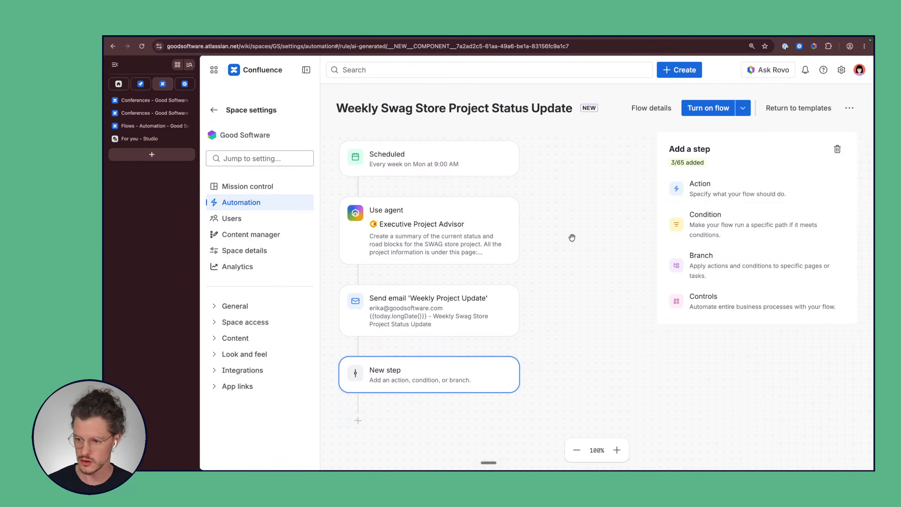
left_click(709, 198)
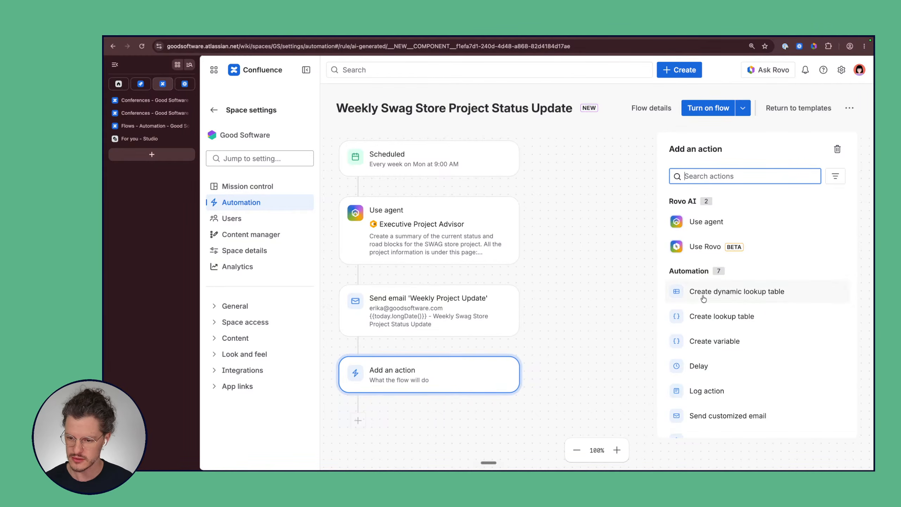
Step: Scroll through the Add an action list until Publish new page is visible
scroll(674, 146, "down", 3)
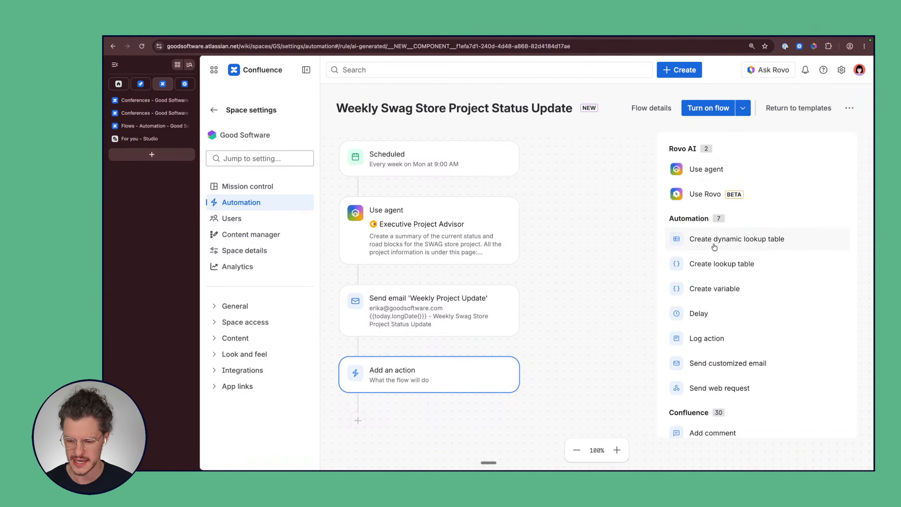
scroll(715, 245, "down", 7)
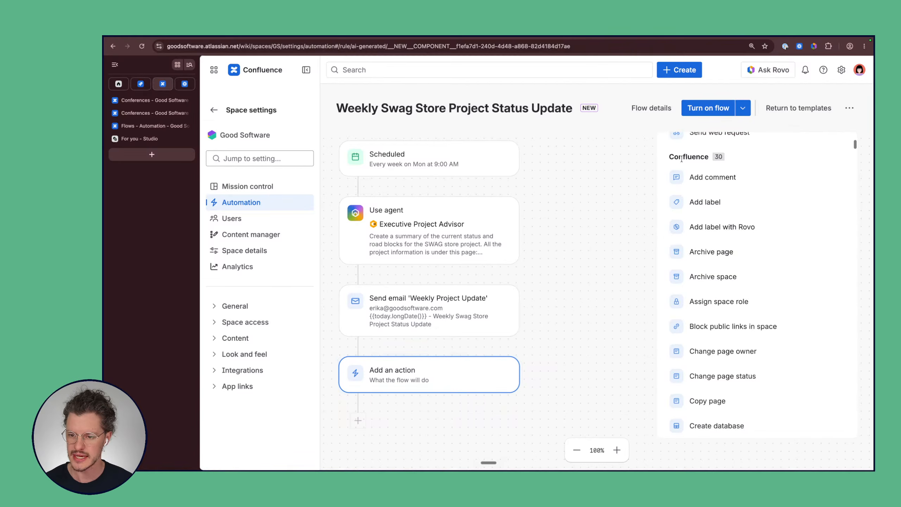
scroll(714, 279, "down", 9)
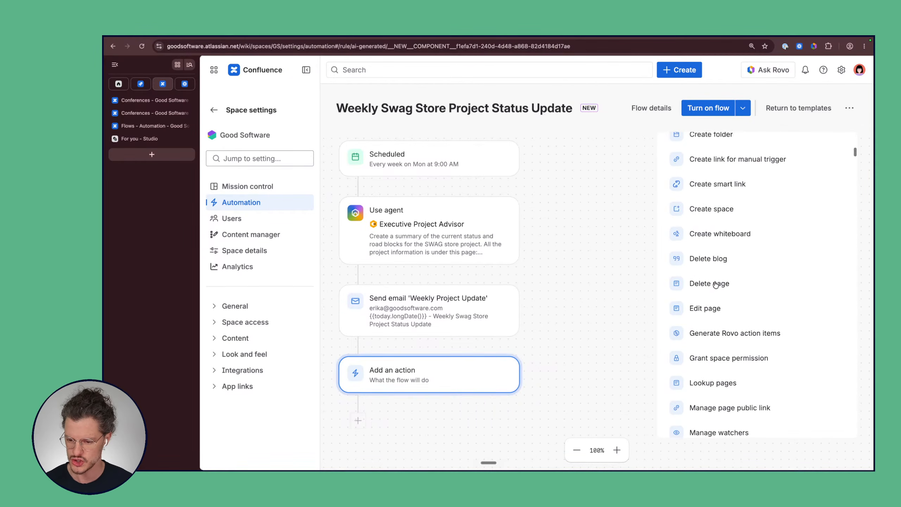
scroll(716, 284, "up", 3)
scroll(716, 284, "up", 5)
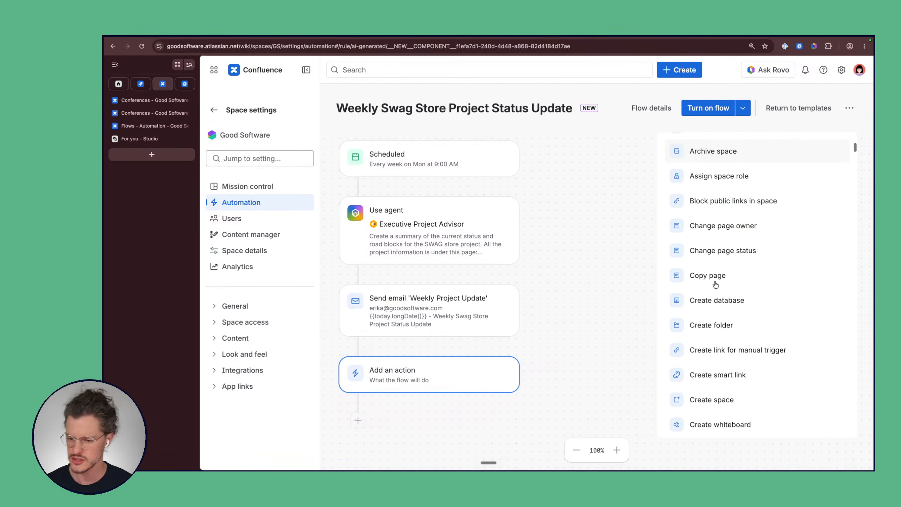
scroll(716, 284, "up", 1)
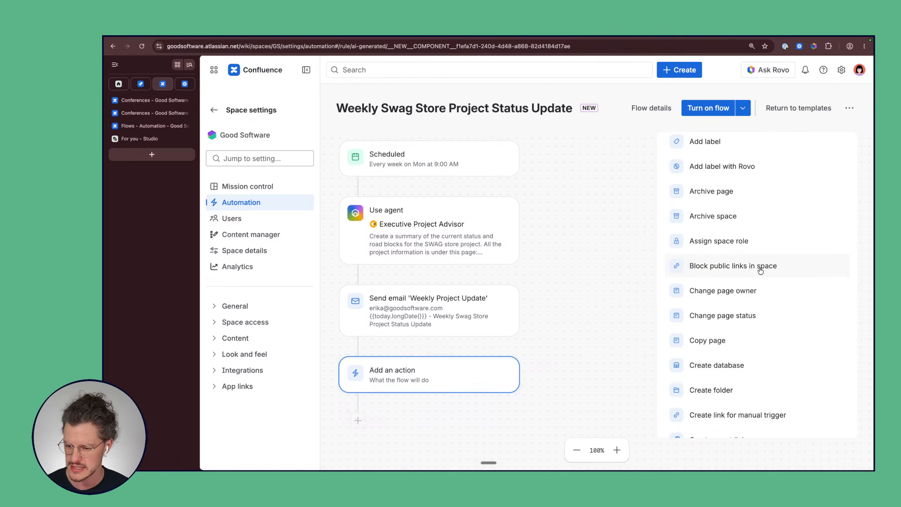
scroll(760, 271, "up", 1)
scroll(761, 270, "down", 10)
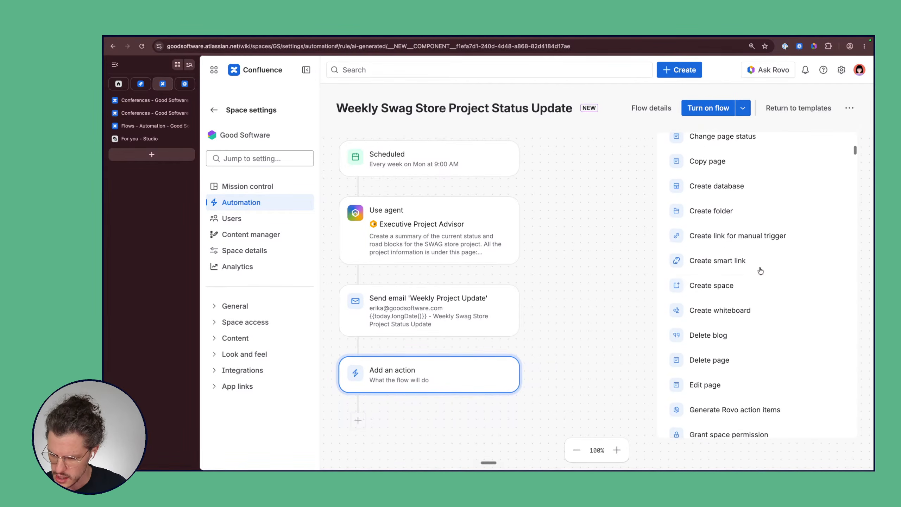
scroll(759, 270, "down", 5)
scroll(746, 281, "up", 4)
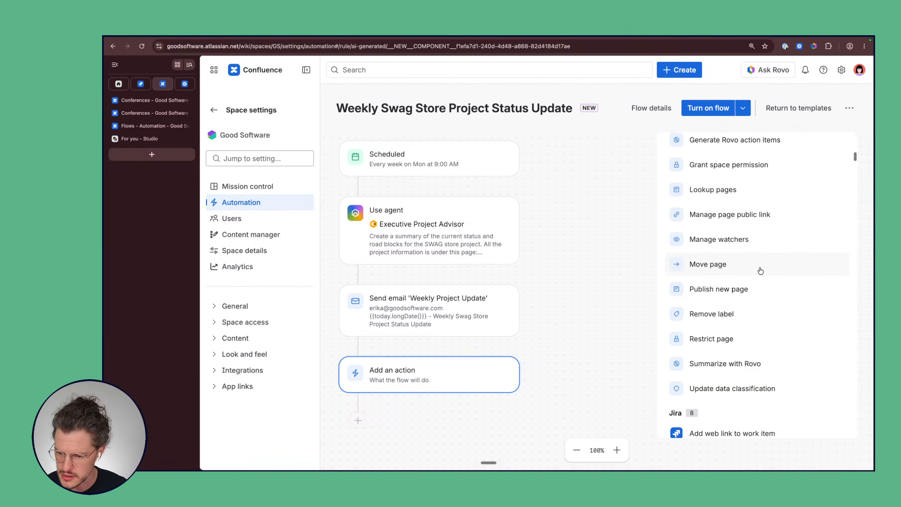
Step: Choose Publish new page as the action after the email
left_click(741, 286)
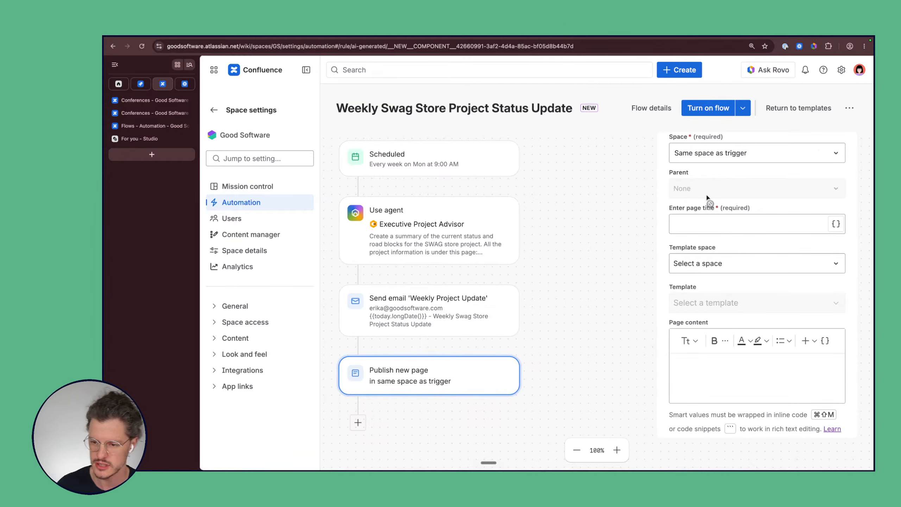
scroll(697, 192, "up", 2)
left_click(696, 282)
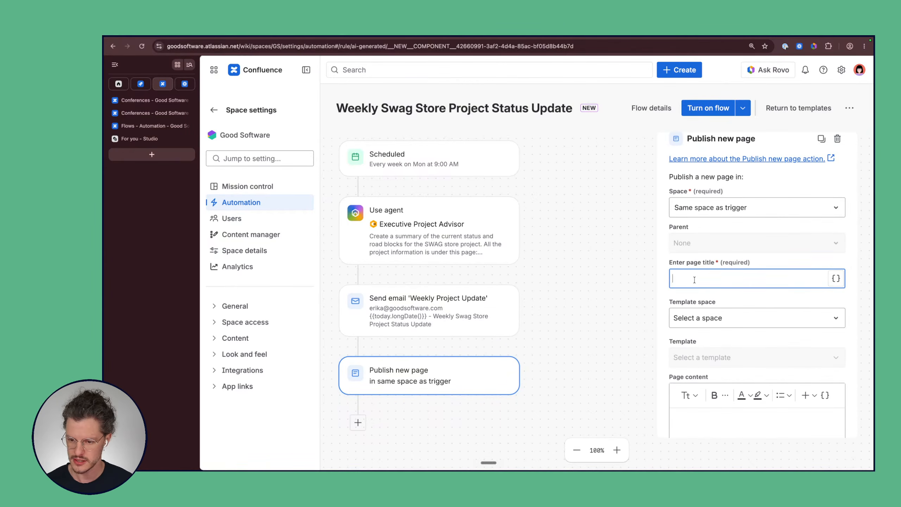
Step: Title the page '{{today.longDate()}} - Weekly Swag Store Project Status Update', copied from the email subject
left_click(491, 317)
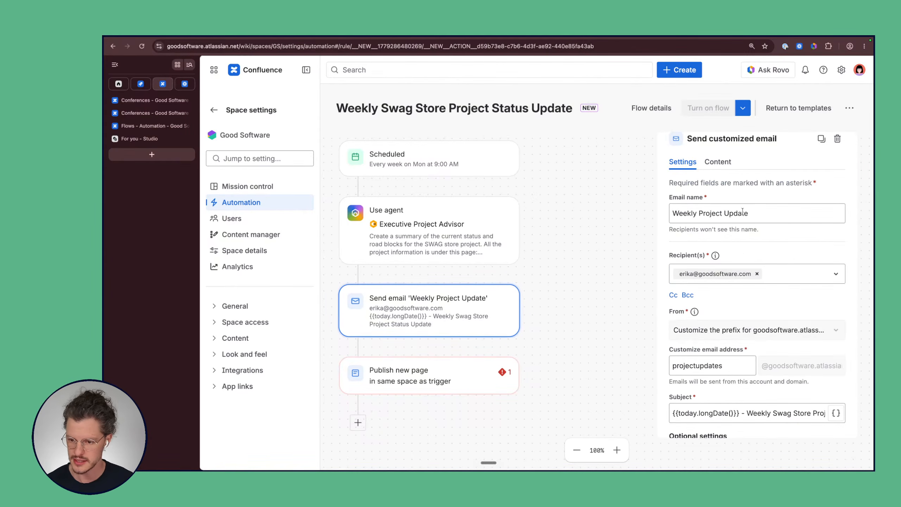
scroll(749, 304, "down", 3)
scroll(750, 303, "down", 1)
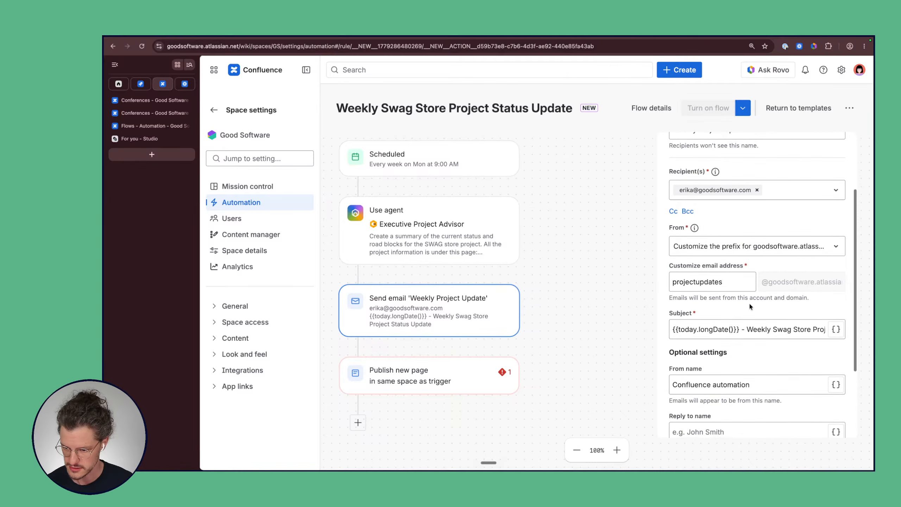
left_click(733, 329)
key("super+a")
key("super+c")
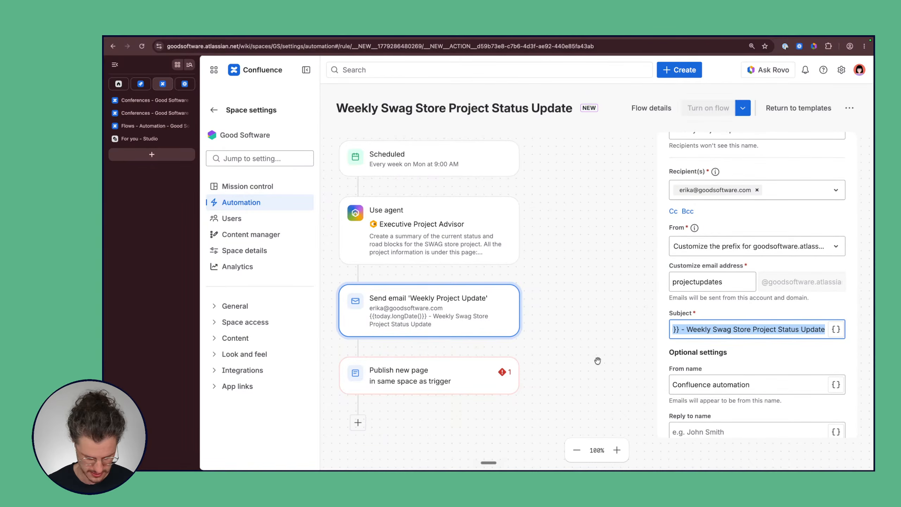
left_click(424, 377)
left_click(690, 249)
left_click(706, 195)
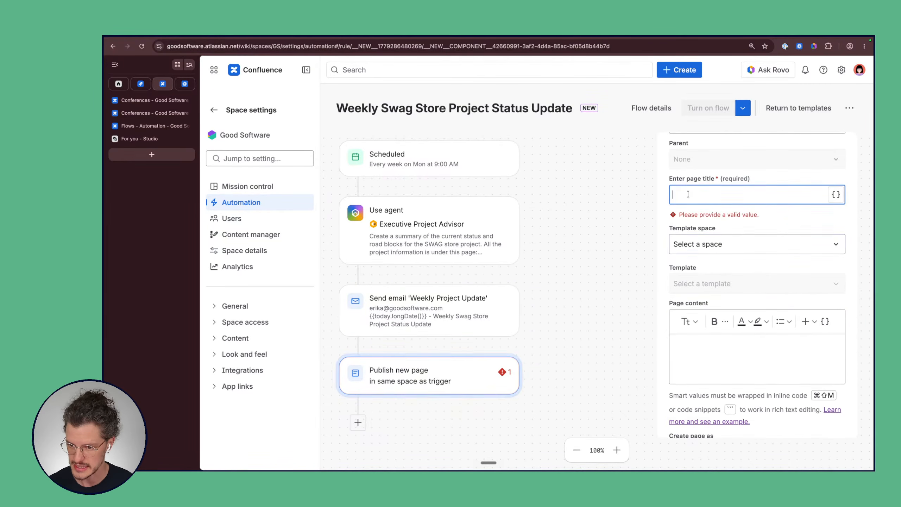
key("super+v")
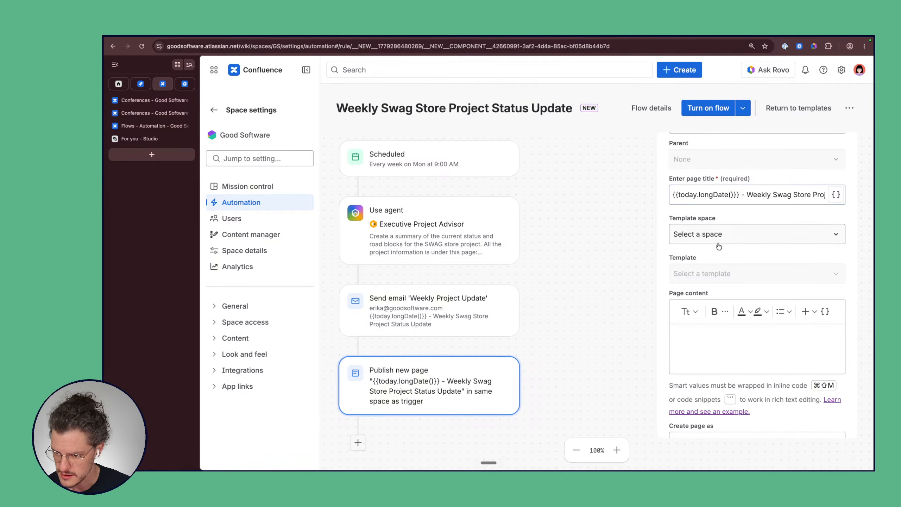
left_click(735, 235)
left_click(717, 237)
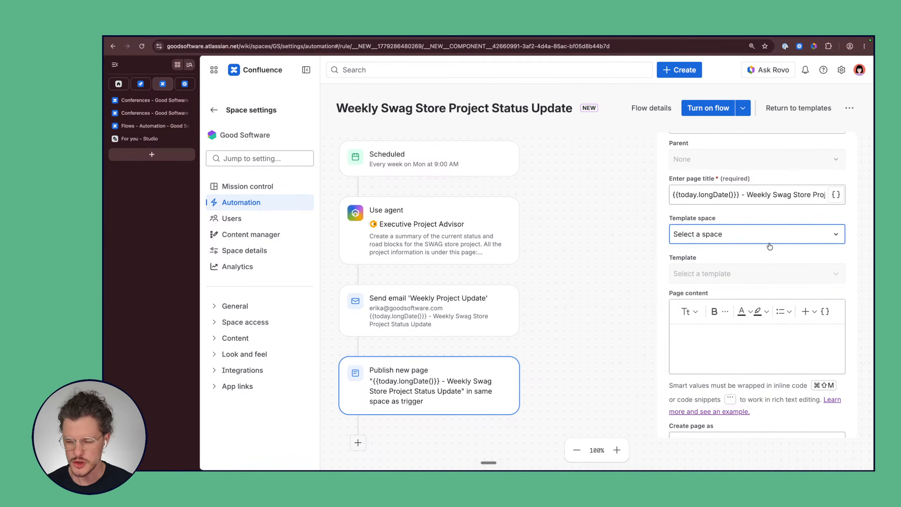
scroll(762, 253, "up", 2)
scroll(762, 257, "up", 1)
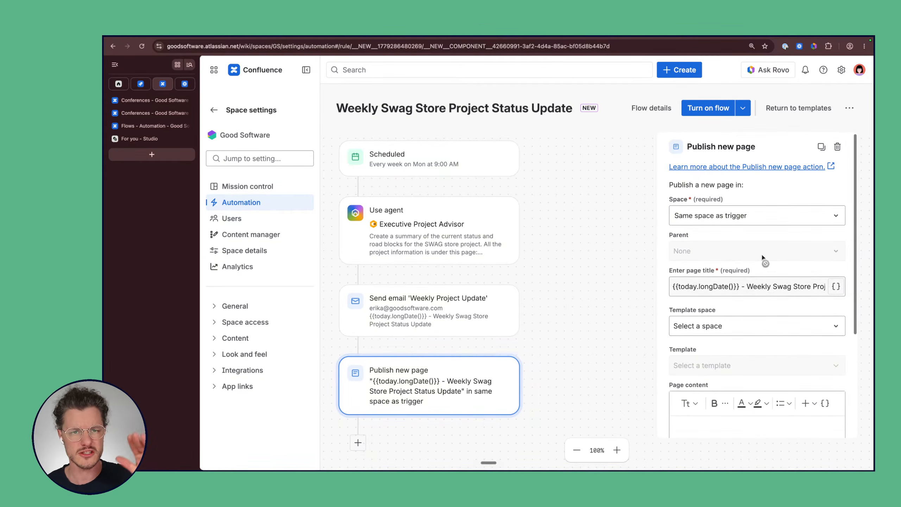
Step: Check the template space options and scroll through the Publish new page settings
scroll(780, 276, "down", 3)
scroll(780, 276, "down", 1)
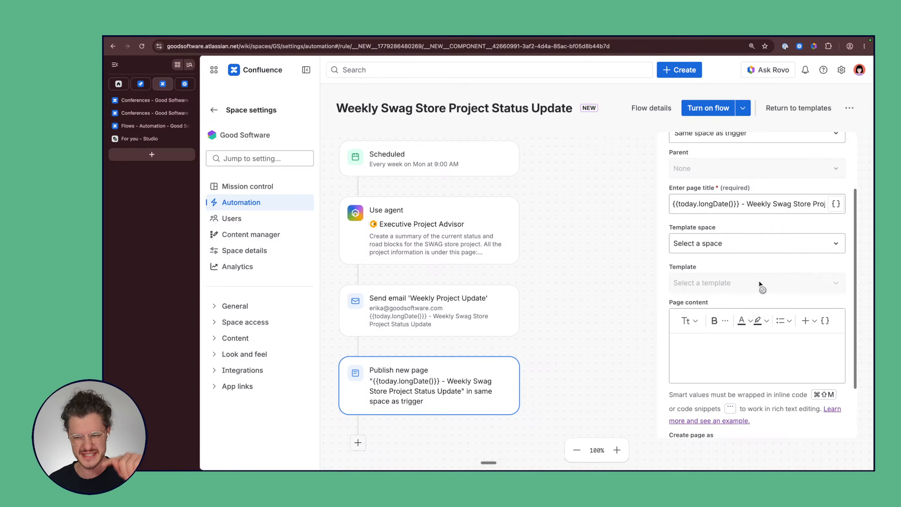
left_click(759, 248)
left_click(758, 246)
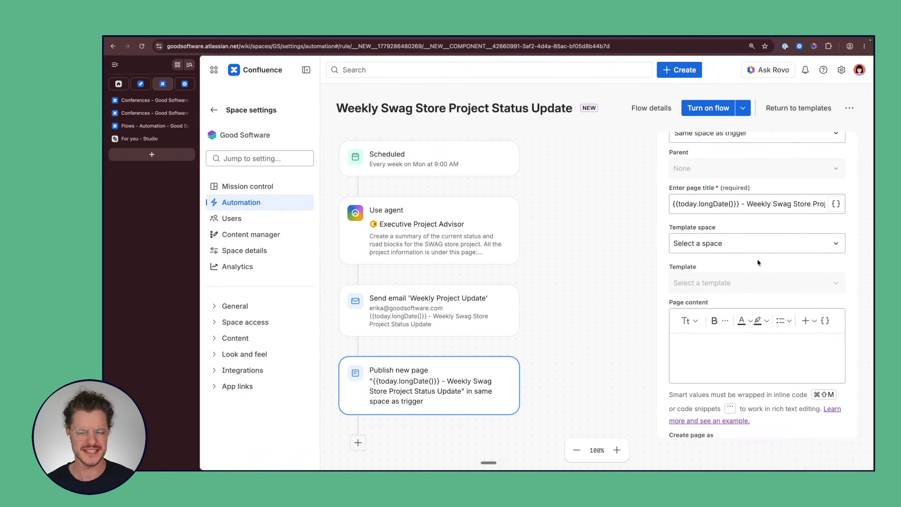
scroll(719, 261, "down", 2)
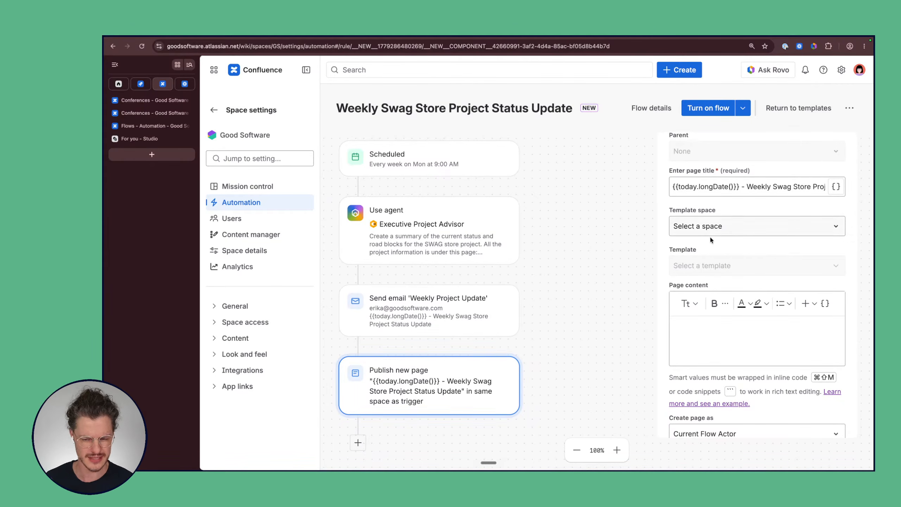
scroll(710, 237, "down", 1)
scroll(710, 236, "down", 1)
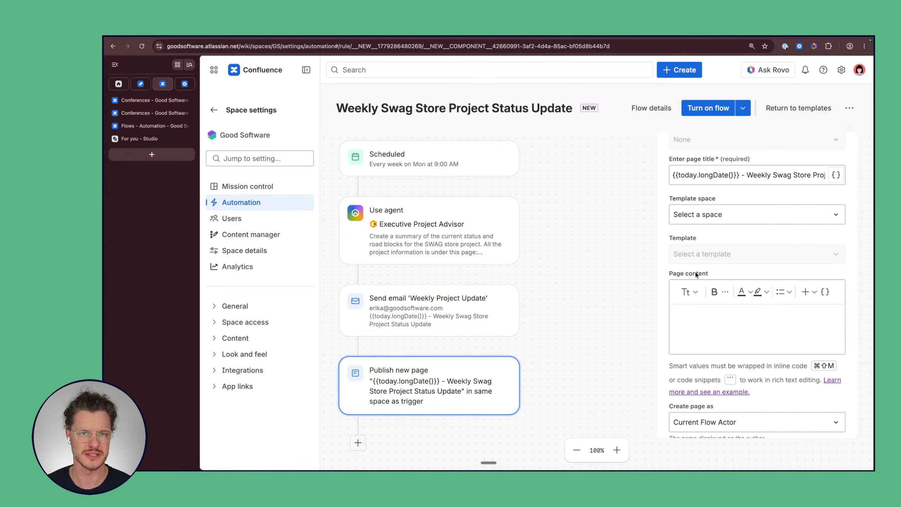
scroll(708, 305, "down", 2)
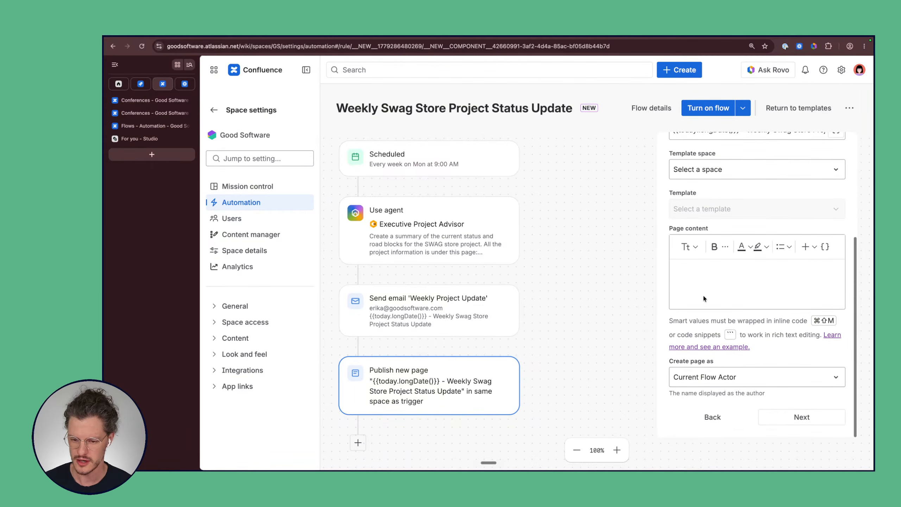
Step: Copy the email's body text and {{agentResponse}} into the page content field
left_click(449, 325)
scroll(718, 300, "up", 5)
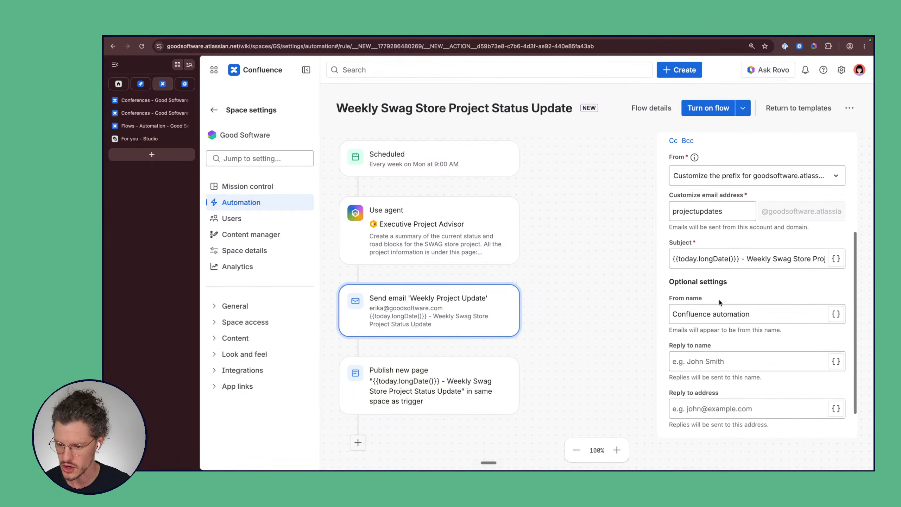
left_click(718, 162)
left_click(712, 279)
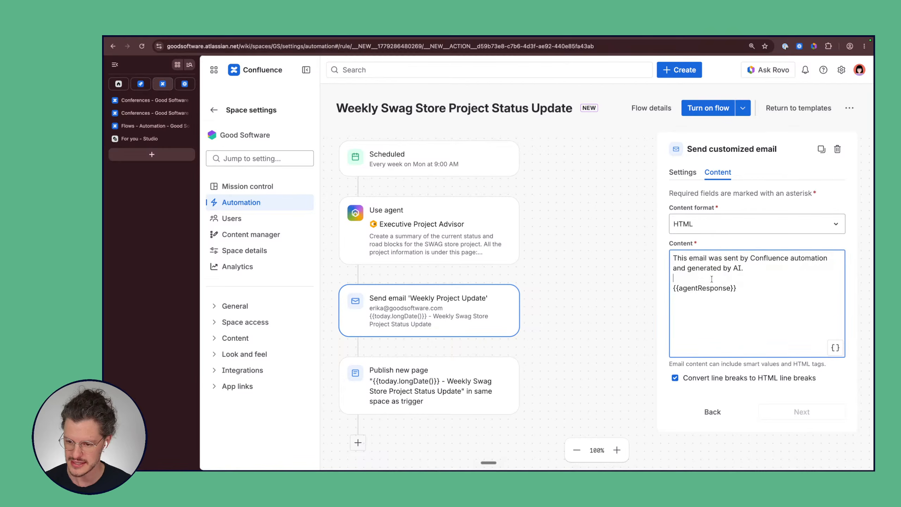
key("ctrl+a")
key("super+c")
left_click(411, 382)
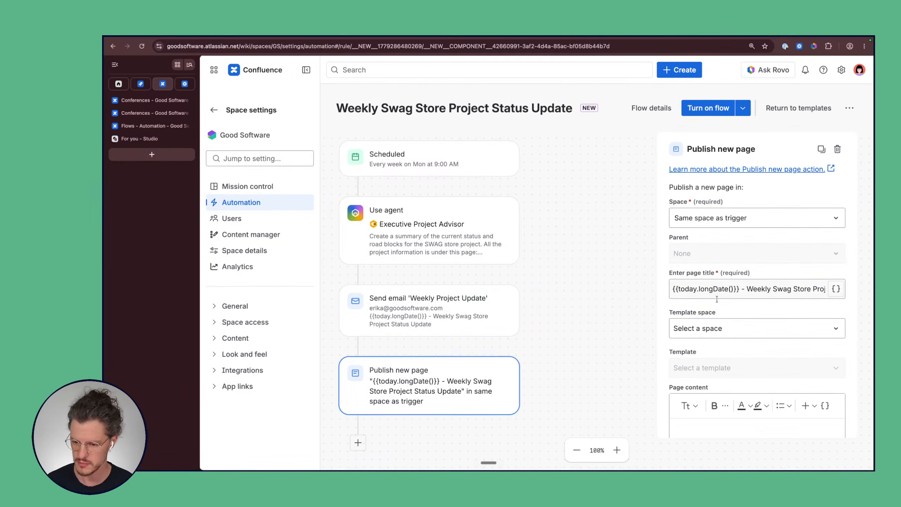
scroll(707, 330, "down", 3)
key("super+v")
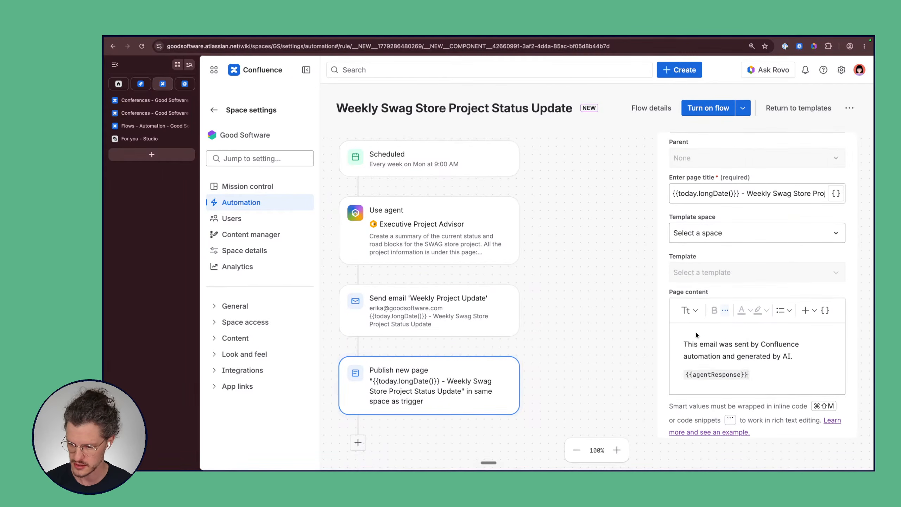
Step: Reword the content to 'This page was created by Confluence automation and generated by AI.'
scroll(696, 331, "down", 1)
double_click(694, 331)
type("page")
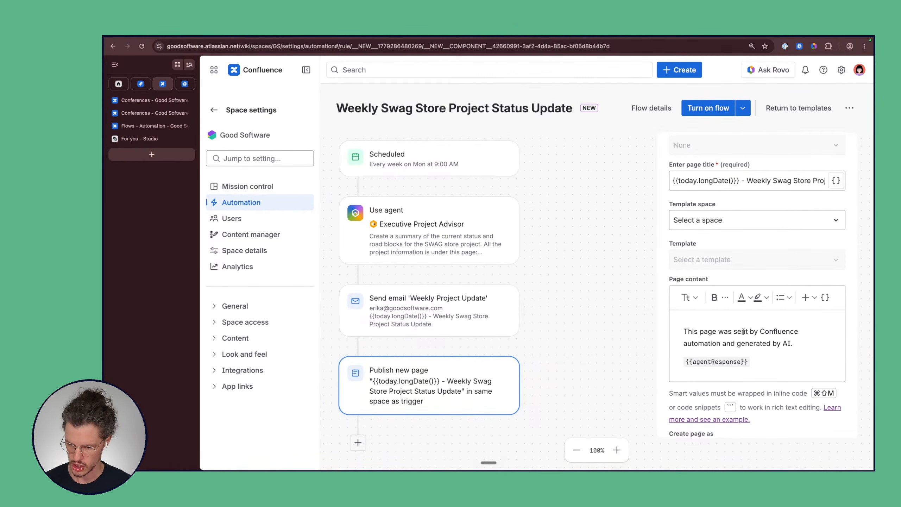
double_click(744, 331)
type("created")
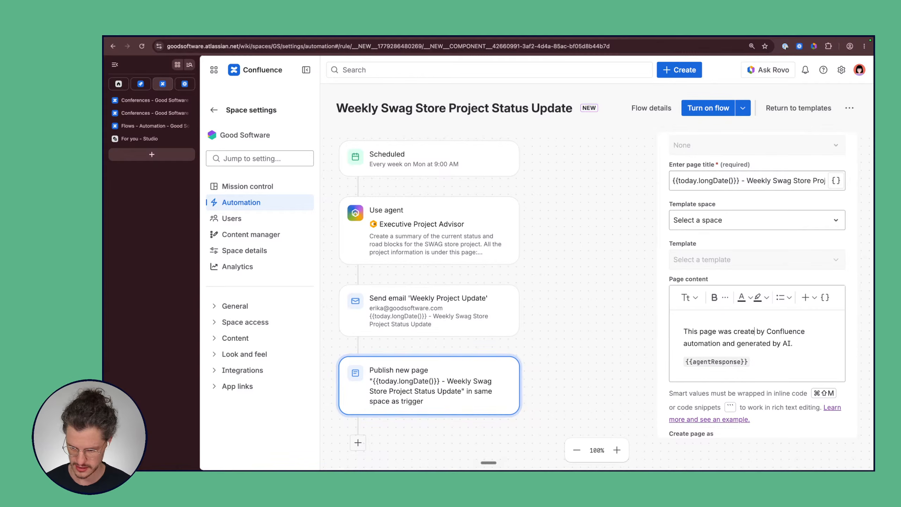
scroll(746, 253, "up", 2)
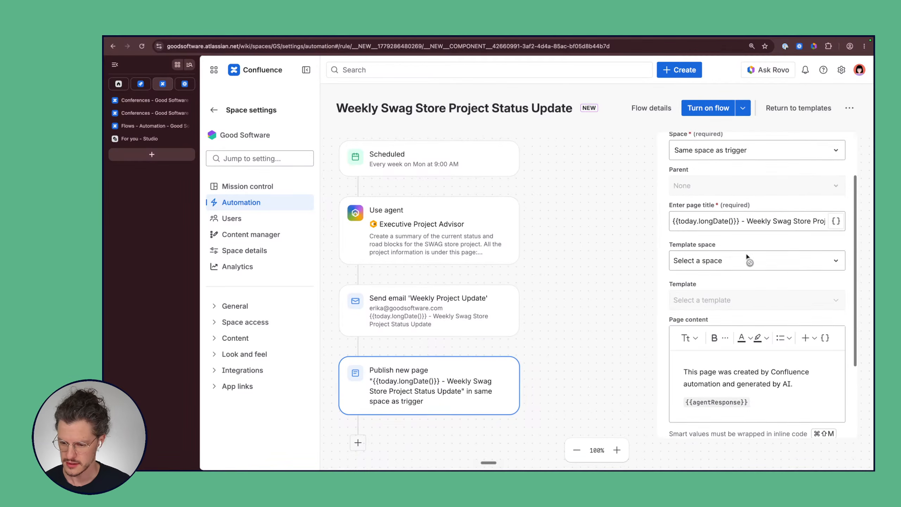
Step: Set Create page as to the Executive Project Advisor agent
scroll(747, 254, "down", 5)
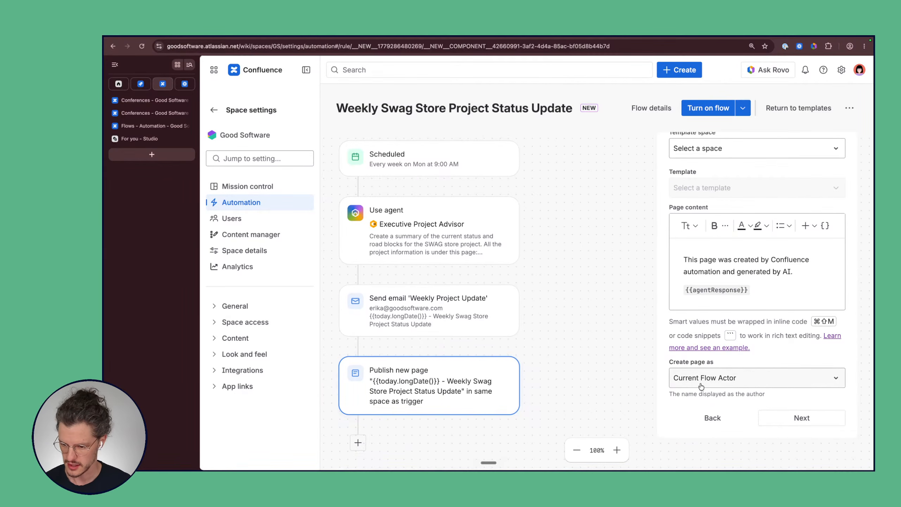
left_click(773, 380)
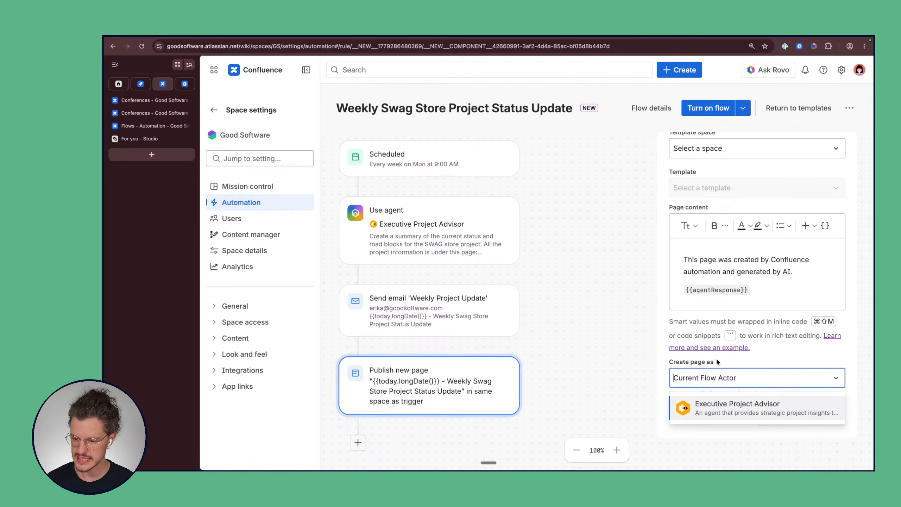
left_click(714, 411)
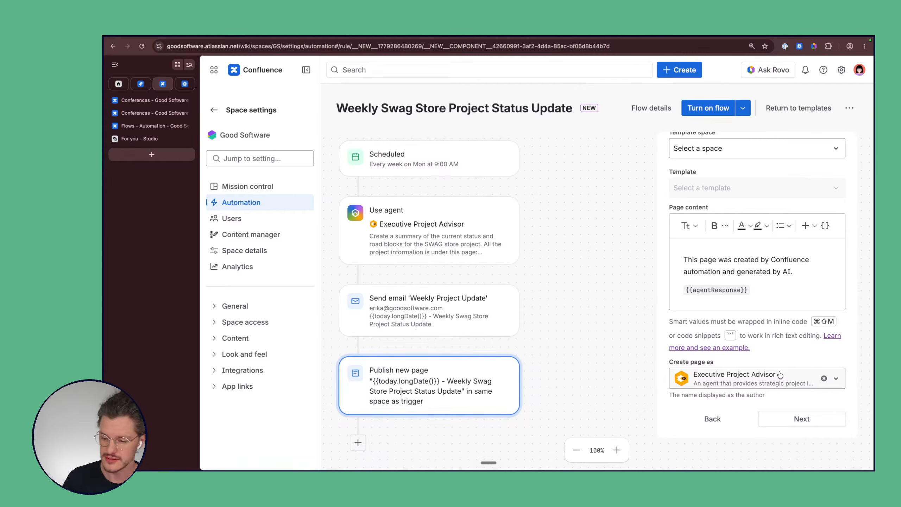
scroll(779, 375, "up", 5)
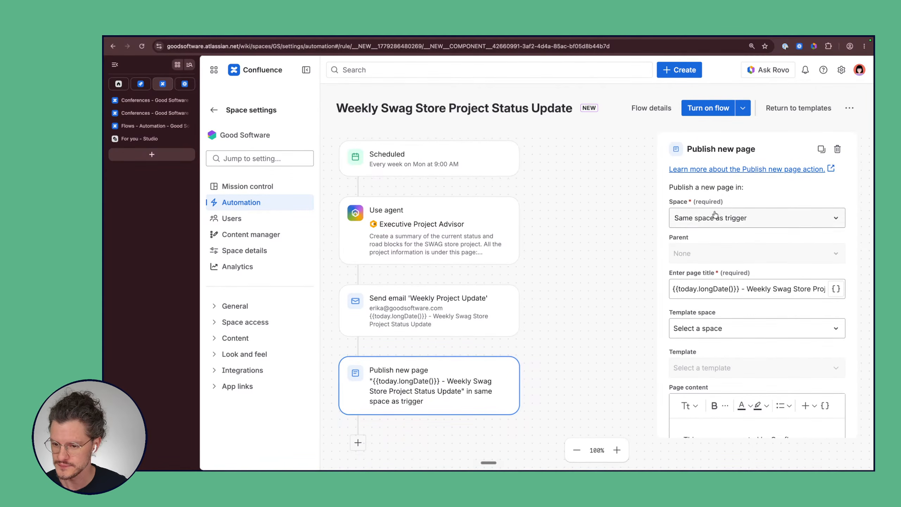
Step: Select Good Software as the page's space and look over the Parent page options
left_click(728, 226)
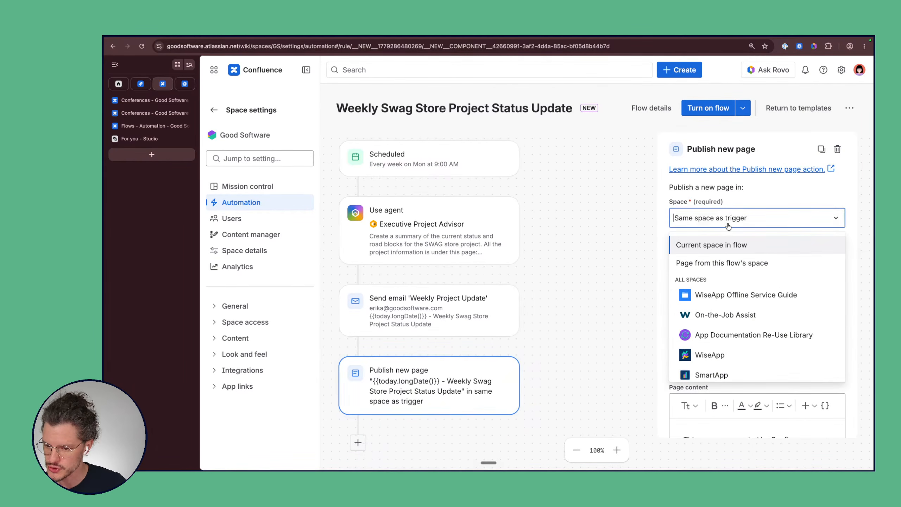
scroll(727, 358, "down", 3)
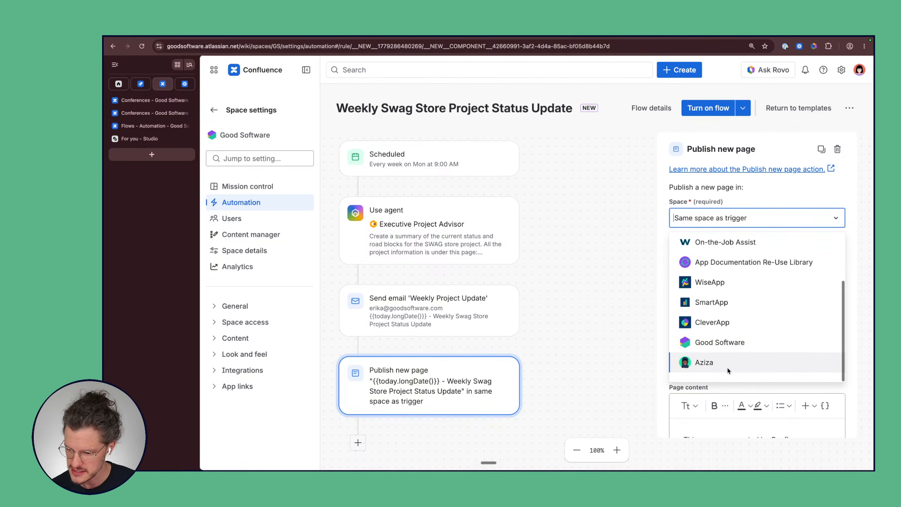
left_click(726, 346)
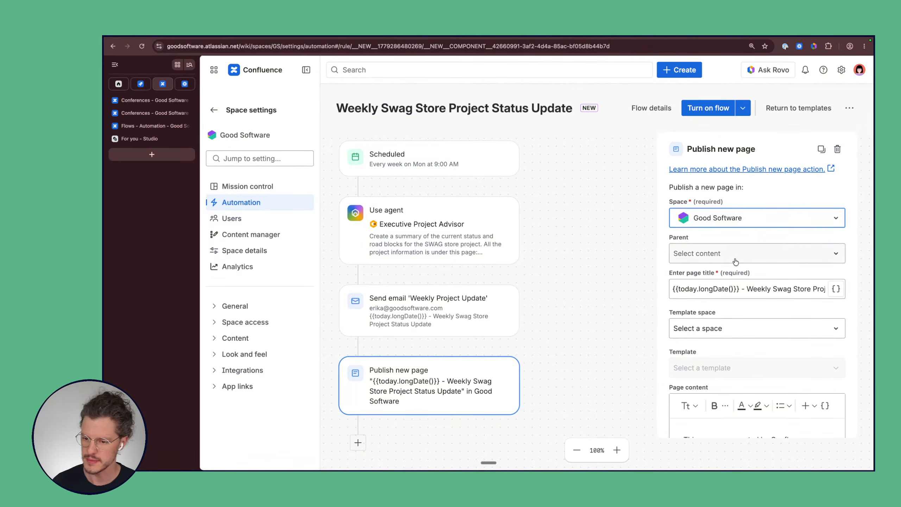
left_click(698, 255)
scroll(694, 371, "down", 2)
scroll(694, 371, "up", 2)
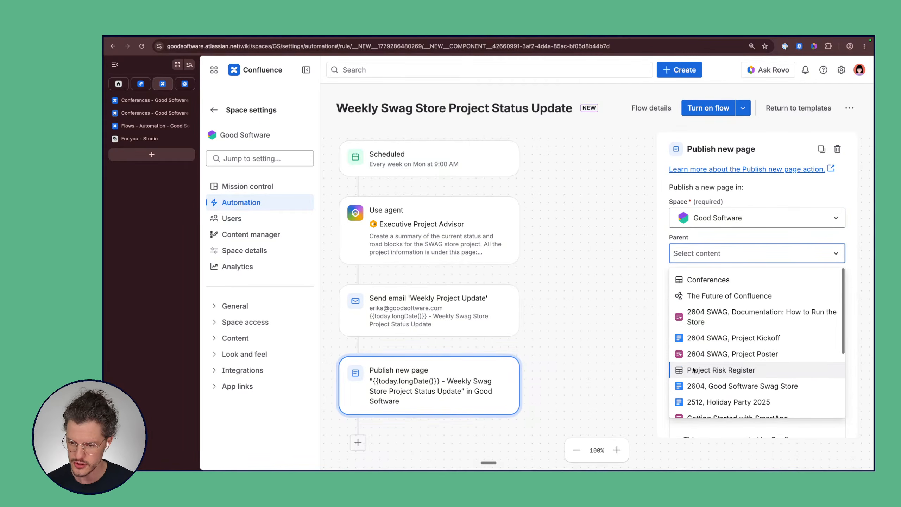
Step: Open '2204 SWAG, Daily Standup [Recurring]' from the Swag Store meetings folder and copy its URL
left_click(157, 99)
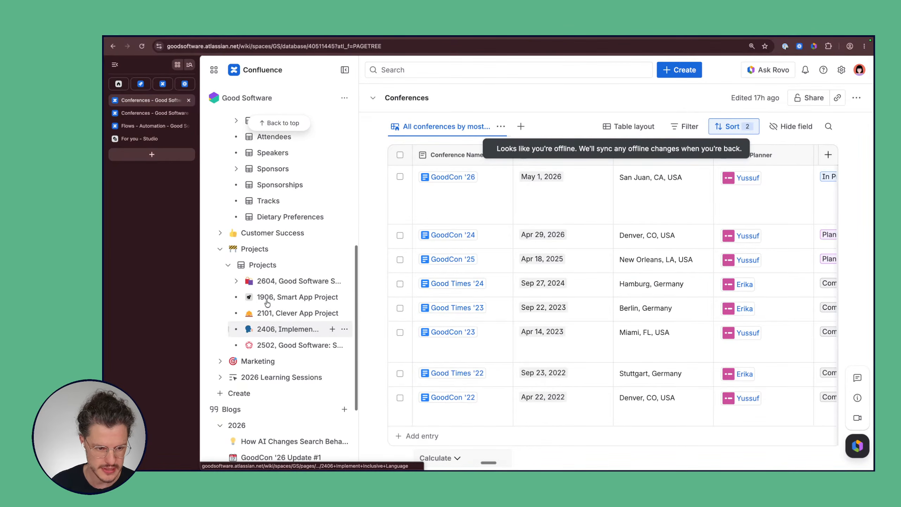
left_click(236, 281)
scroll(297, 320, "down", 3)
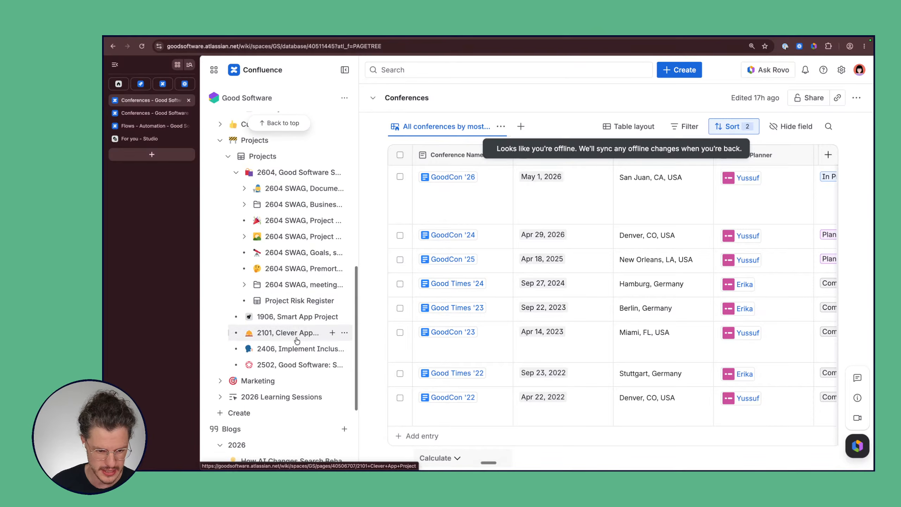
left_click(244, 284)
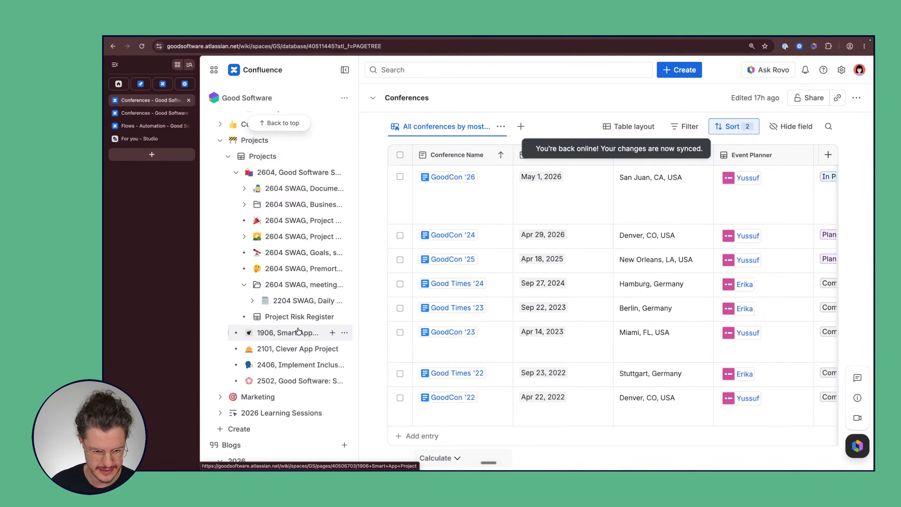
left_click(301, 300)
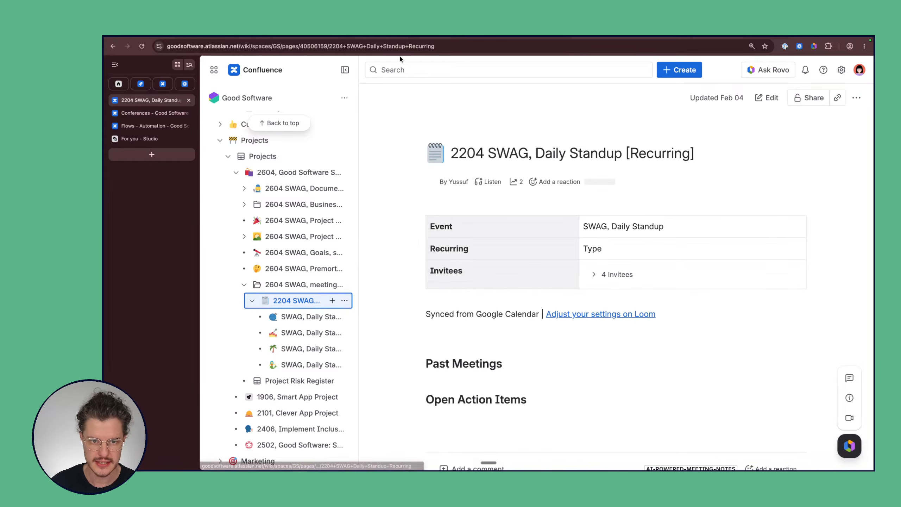
key("super+l")
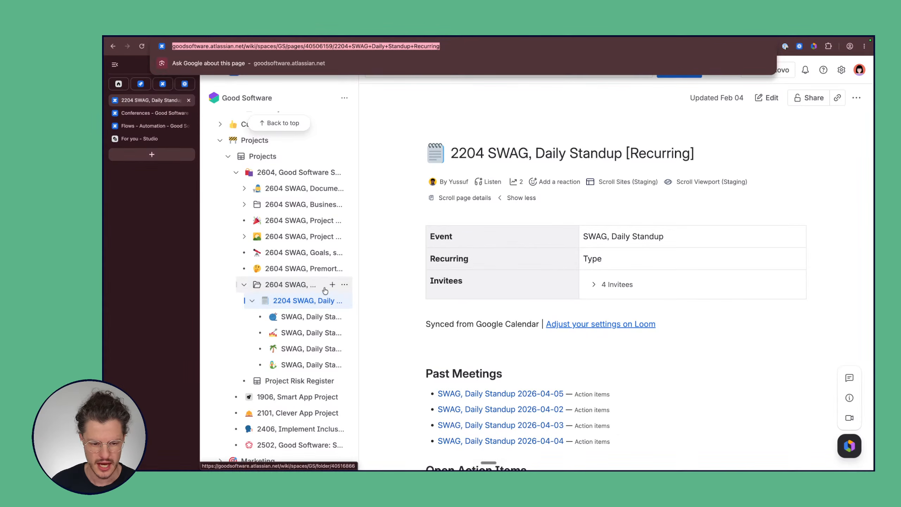
mouse_move(290, 289)
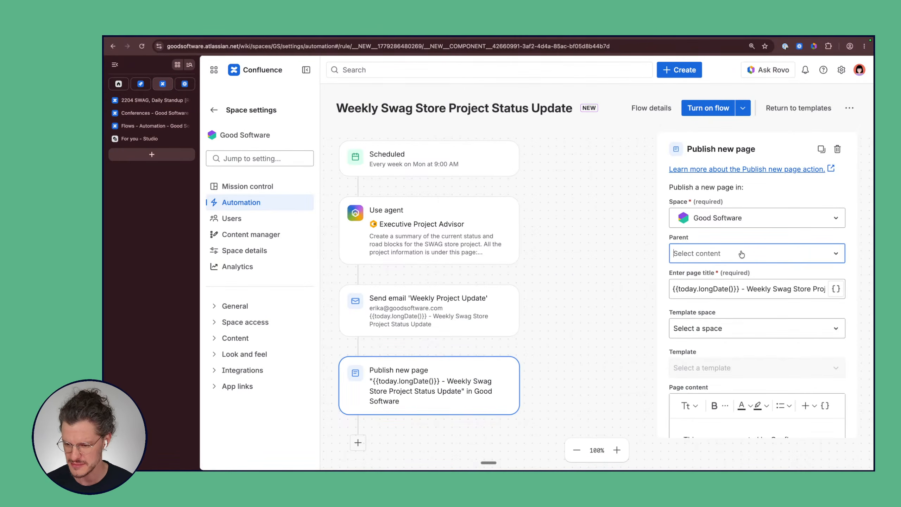
Step: Try the standup page URL in the Parent field, then clear it when nothing matches
left_click(742, 254)
left_click(676, 248)
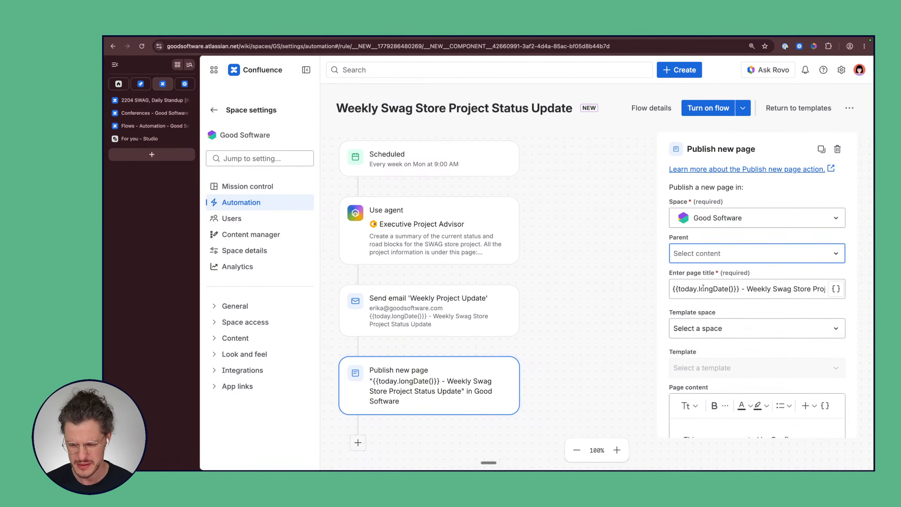
key("super+v")
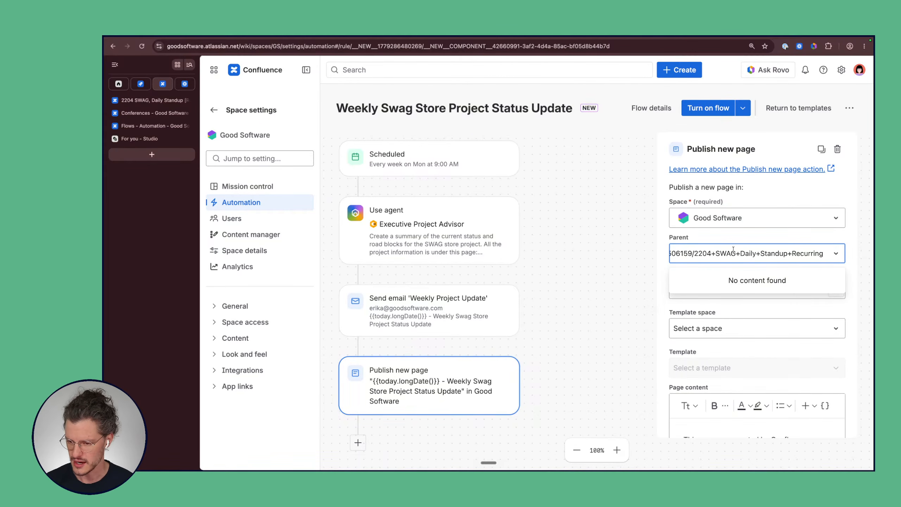
left_click_drag(733, 251, 664, 252)
key("super+a")
key("BackSpace")
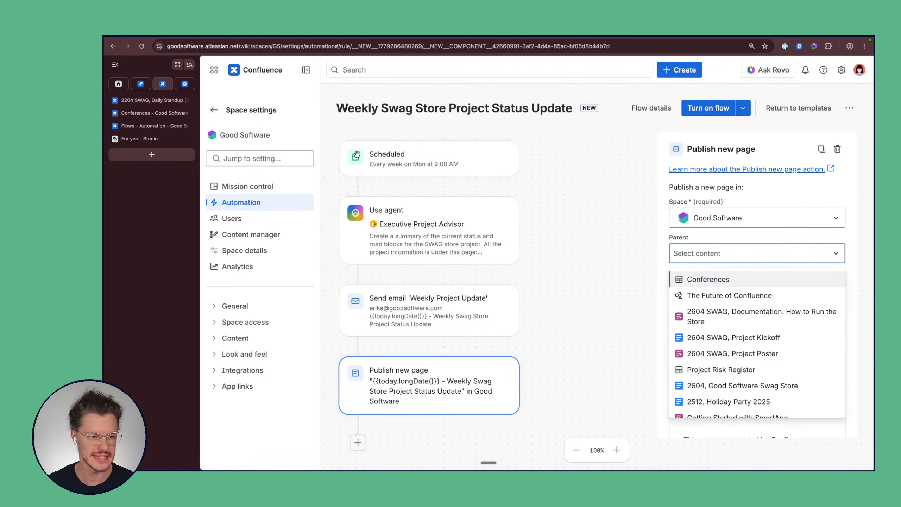
Step: Search the parent by the copied page title and pick '2204 SWAG, Daily Standup [Recurring]'
left_click(135, 100)
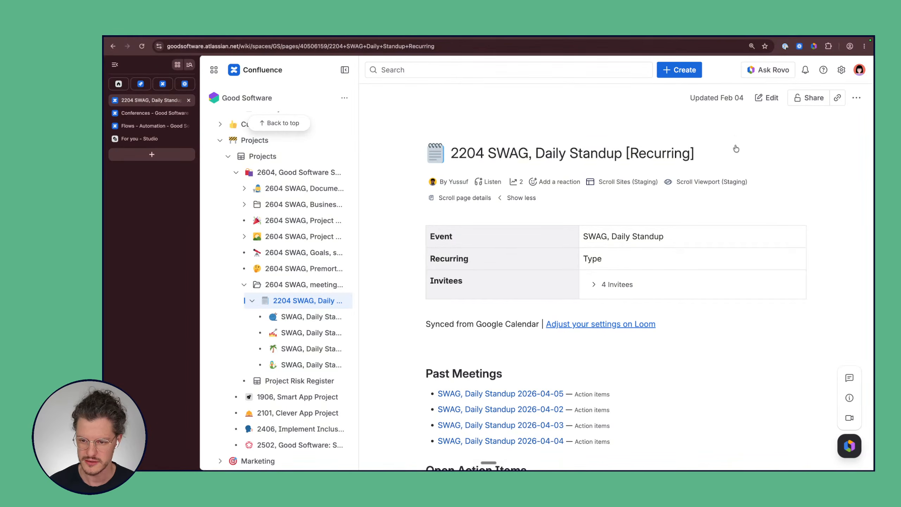
left_click_drag(736, 149, 450, 154)
key("super+c")
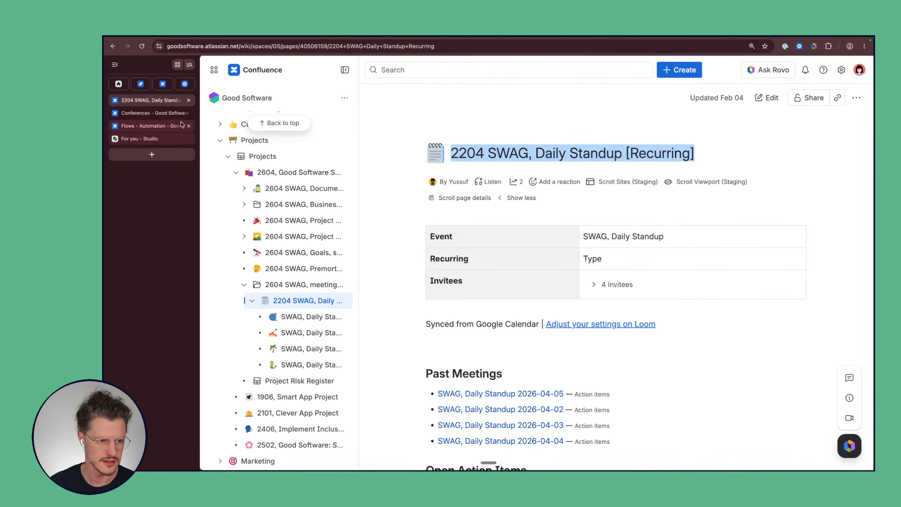
left_click(162, 85)
left_click(693, 253)
key("super+v")
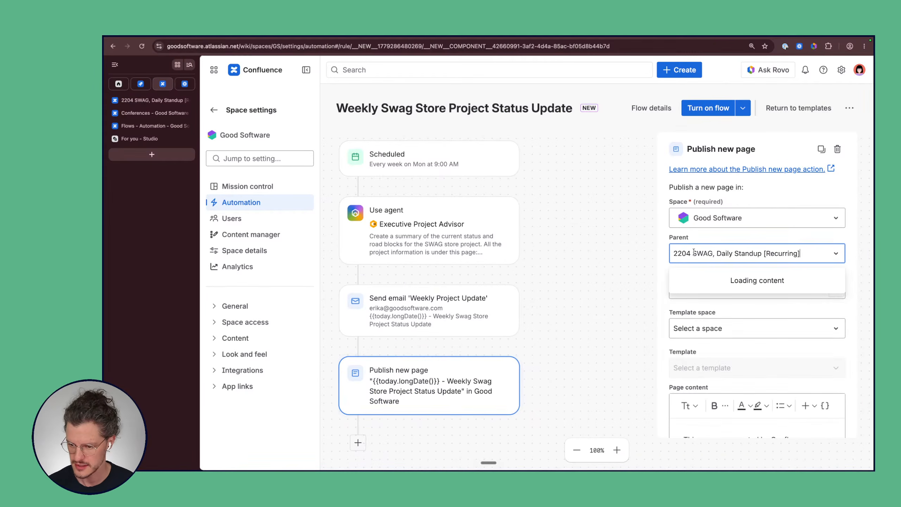
left_click(712, 279)
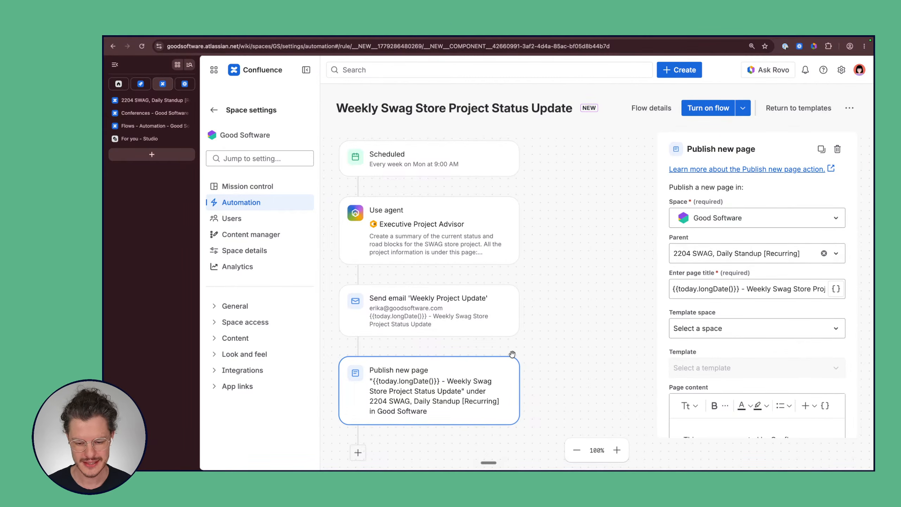
scroll(390, 320, "down", 3)
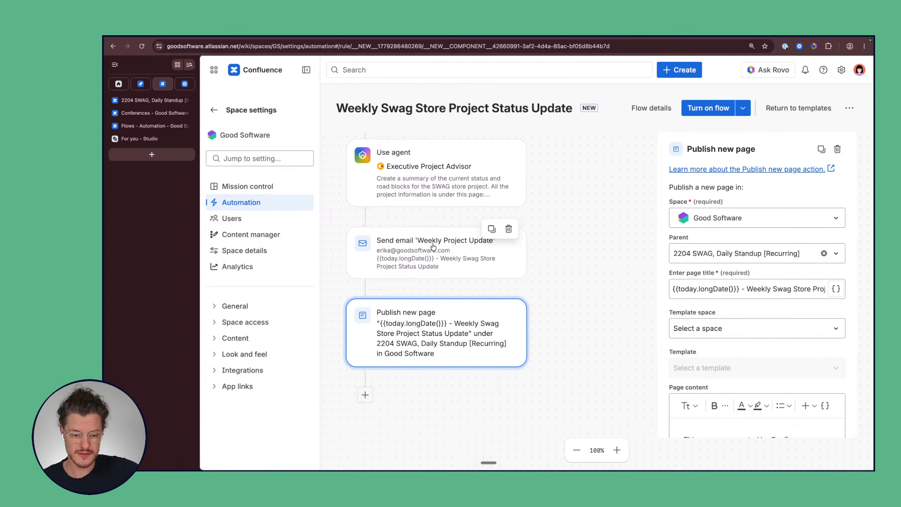
scroll(433, 246, "down", 3)
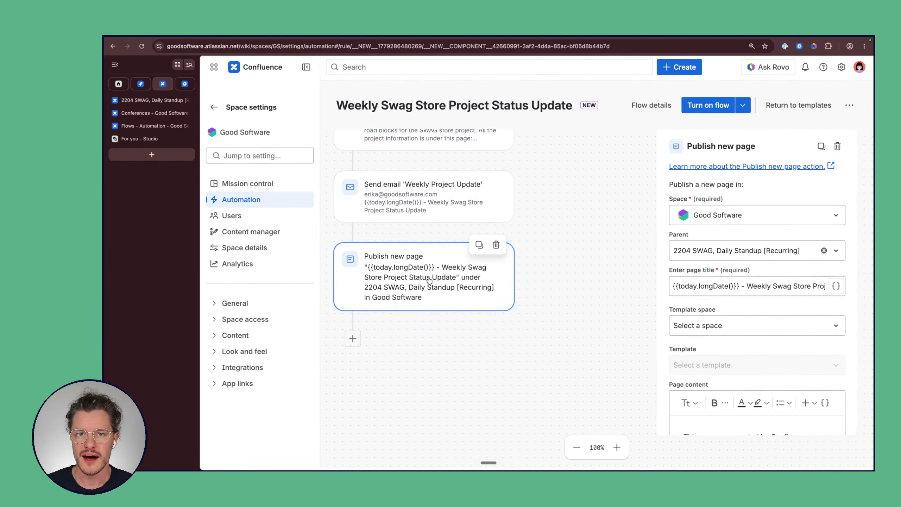
scroll(430, 281, "down", 3)
scroll(429, 281, "left", 3)
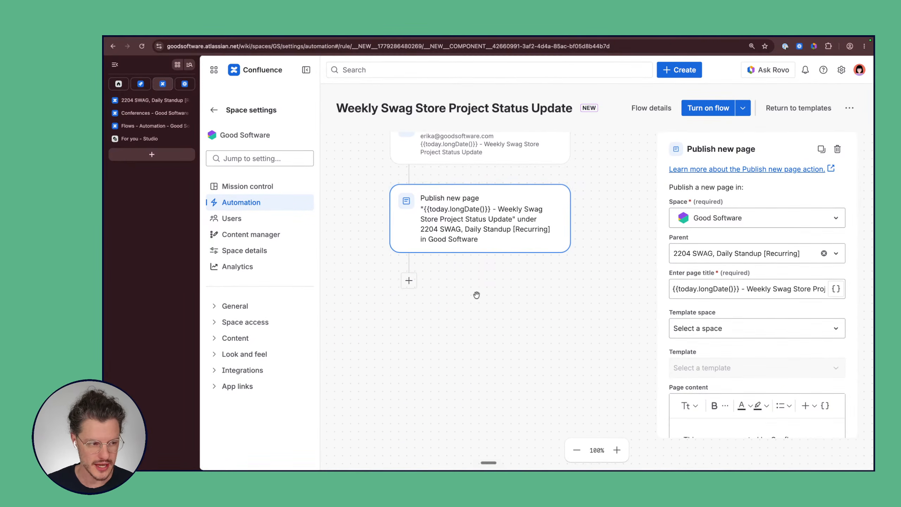
scroll(476, 295, "up", 3)
scroll(477, 296, "right", 1)
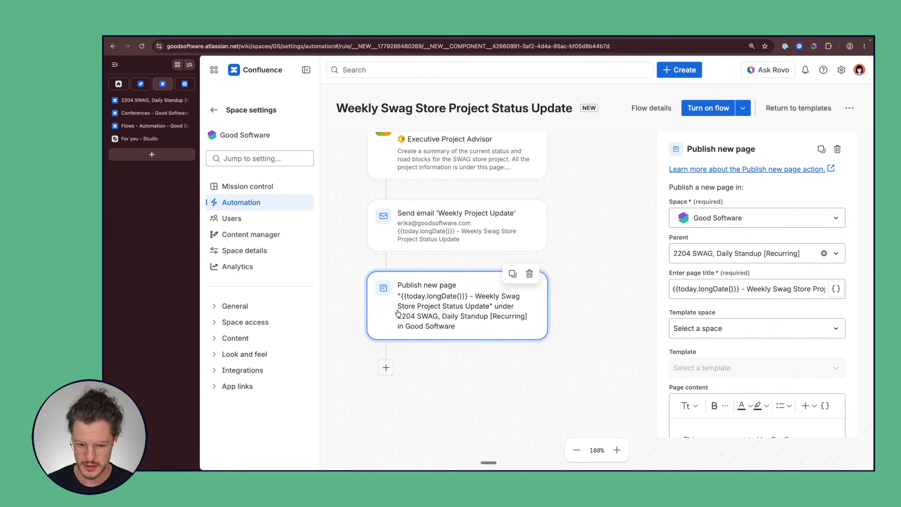
scroll(599, 235, "up", 4)
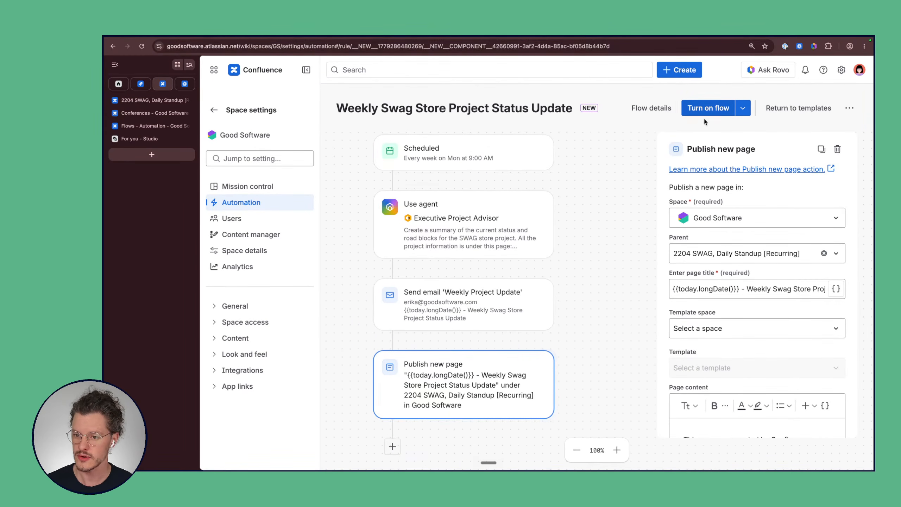
Step: Enable the Weekly Swag Store Project Status Update flow and show its name, description and owner
left_click(711, 111)
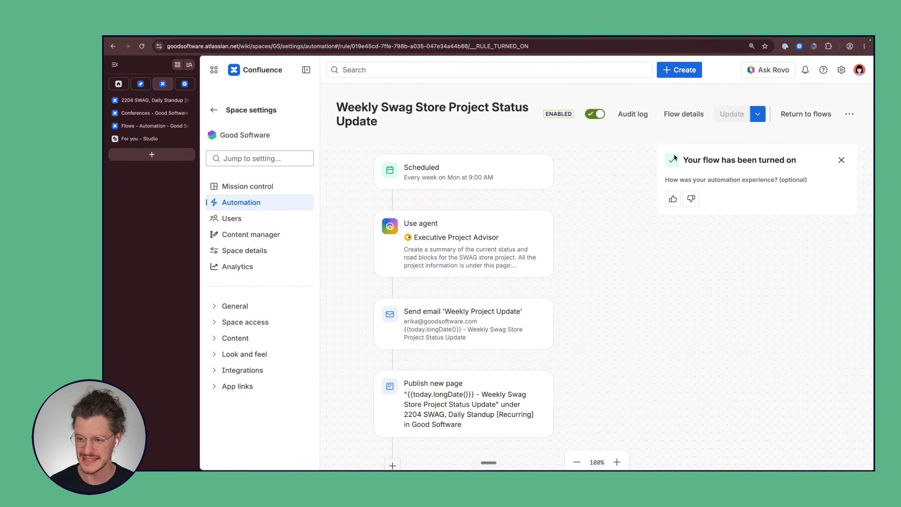
scroll(614, 186, "down", 2)
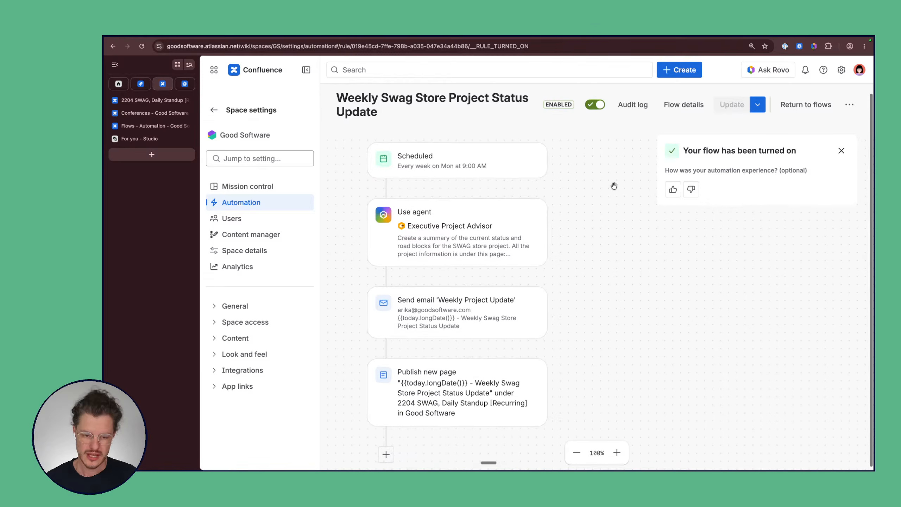
scroll(615, 185, "up", 2)
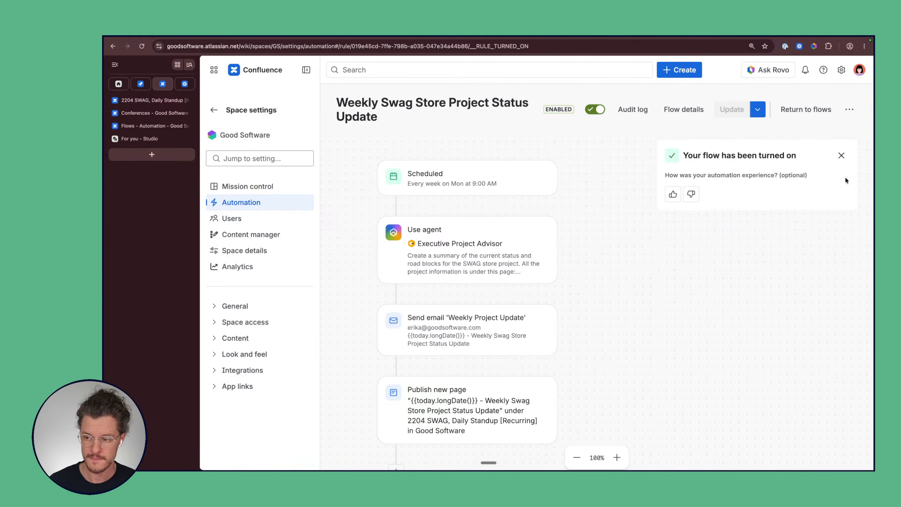
left_click(841, 155)
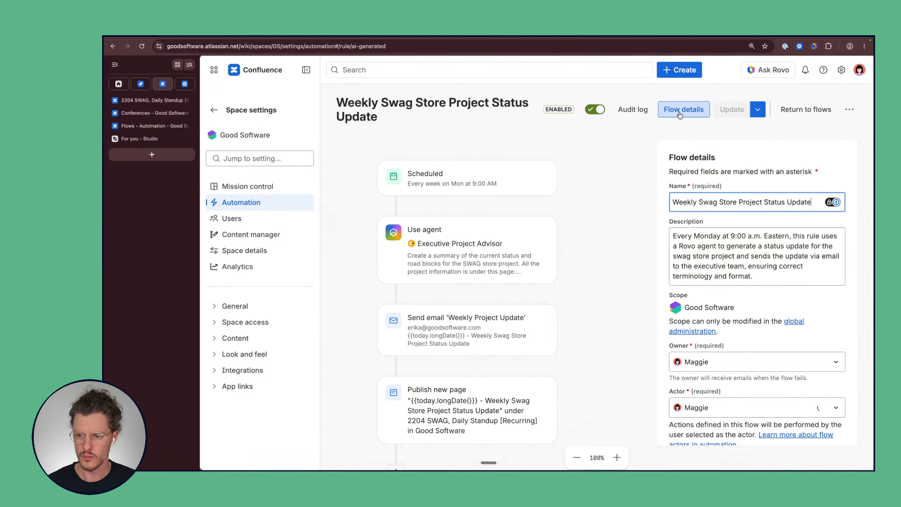
Step: Delete the weekly Monday 9:00 AM Scheduled trigger from the flow
left_click(463, 181)
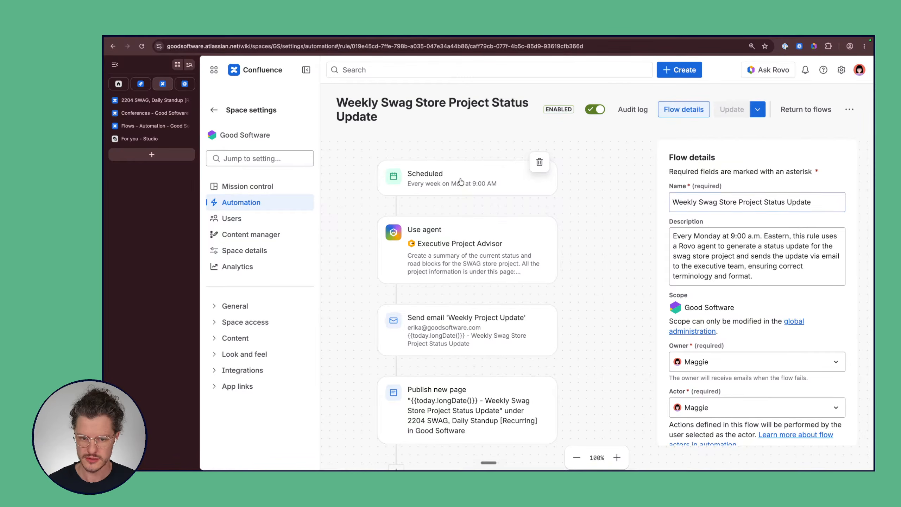
left_click(539, 163)
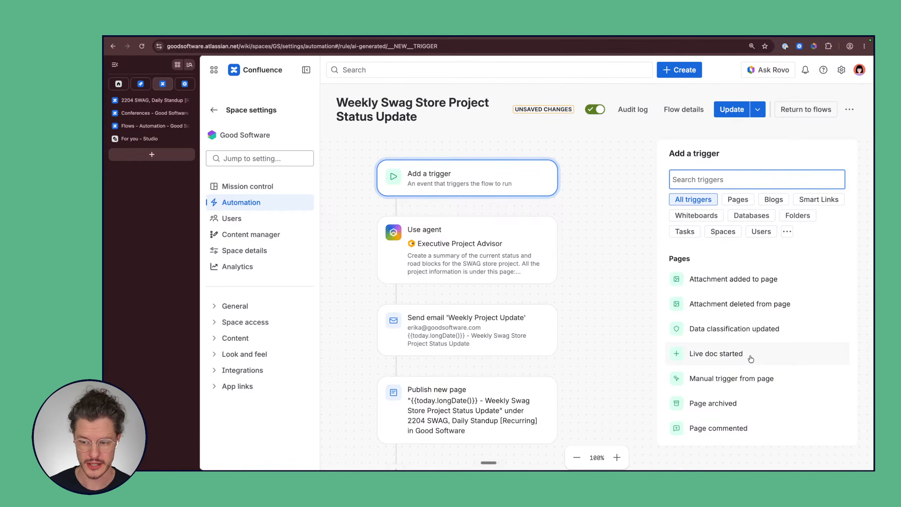
scroll(800, 283, "down", 5)
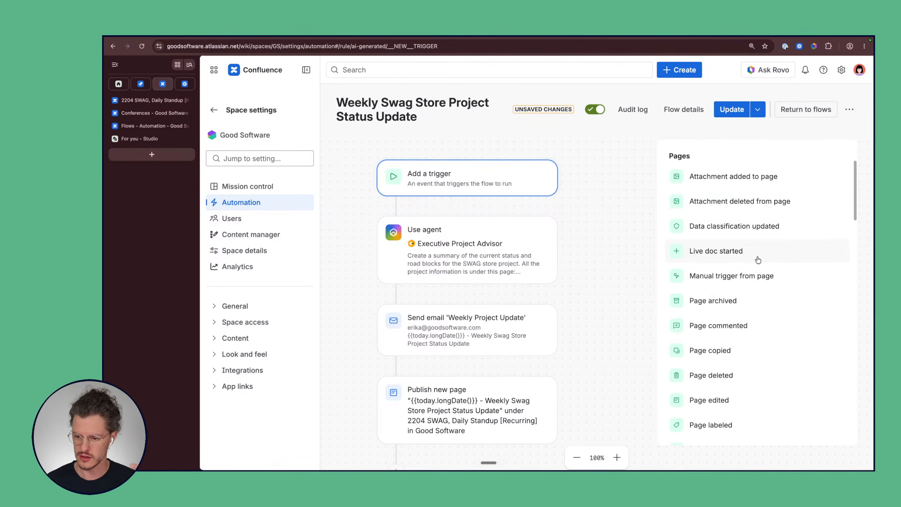
scroll(760, 253, "down", 2)
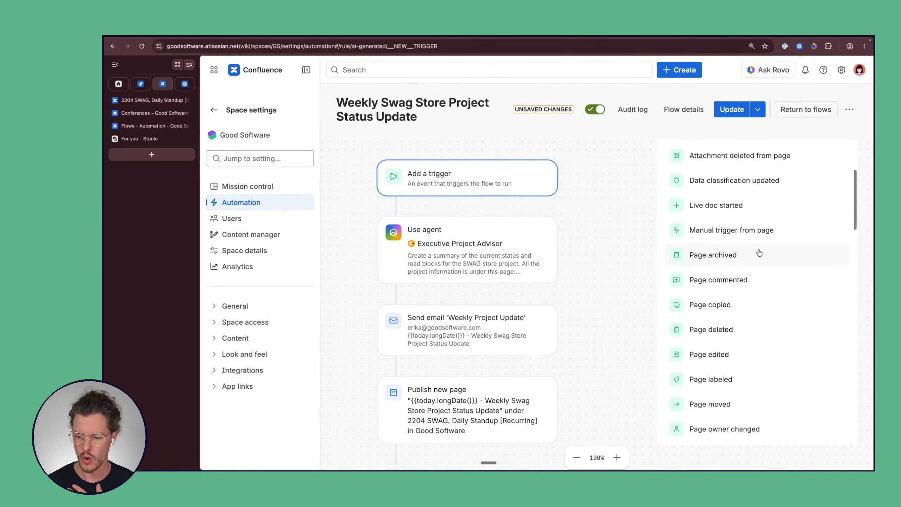
scroll(758, 253, "down", 4)
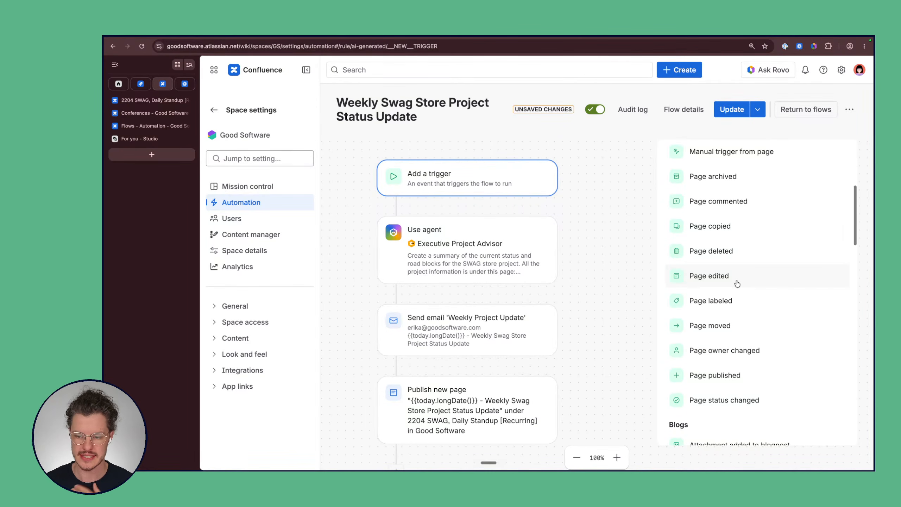
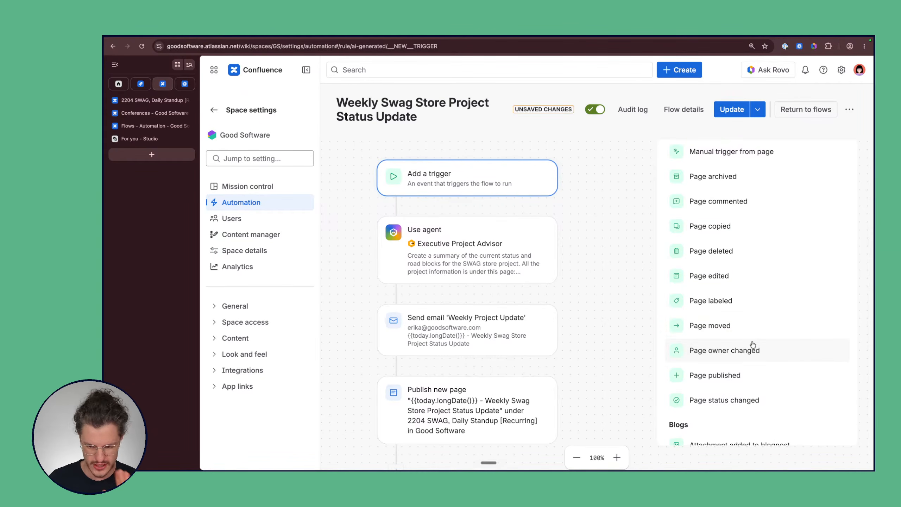
Step: Set the flow trigger to 'Manual trigger from page' and save the flow enabled
scroll(753, 345, "down", 2)
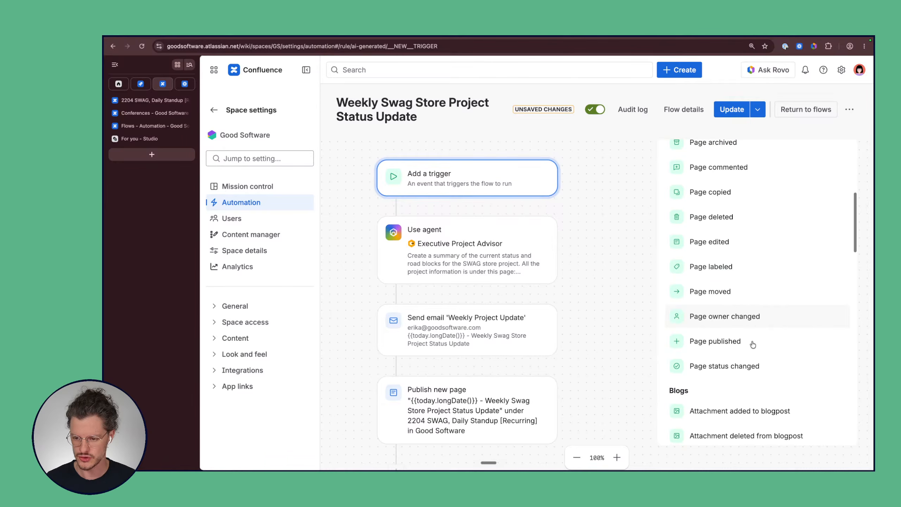
scroll(753, 344, "up", 7)
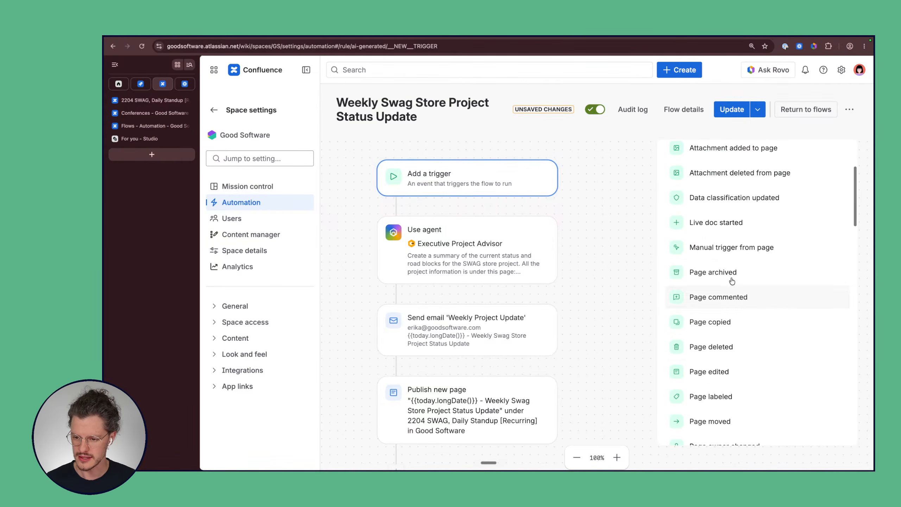
left_click(712, 249)
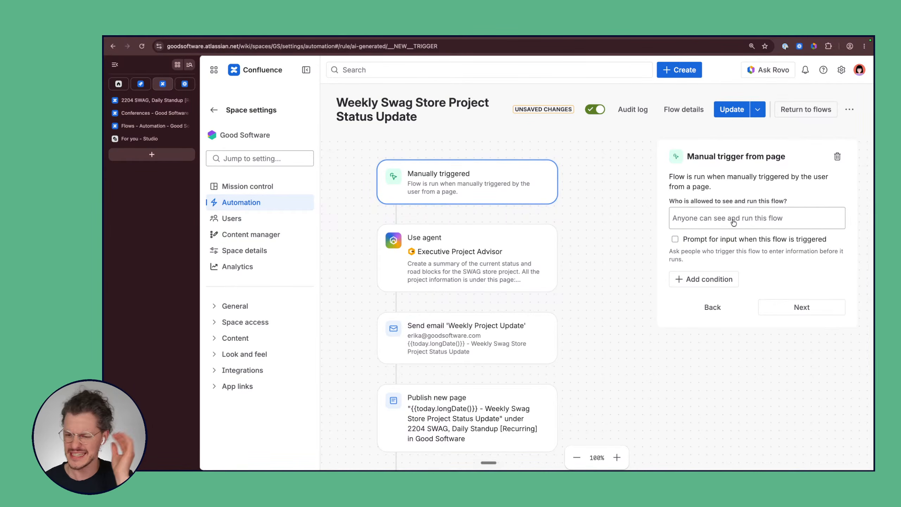
left_click(786, 308)
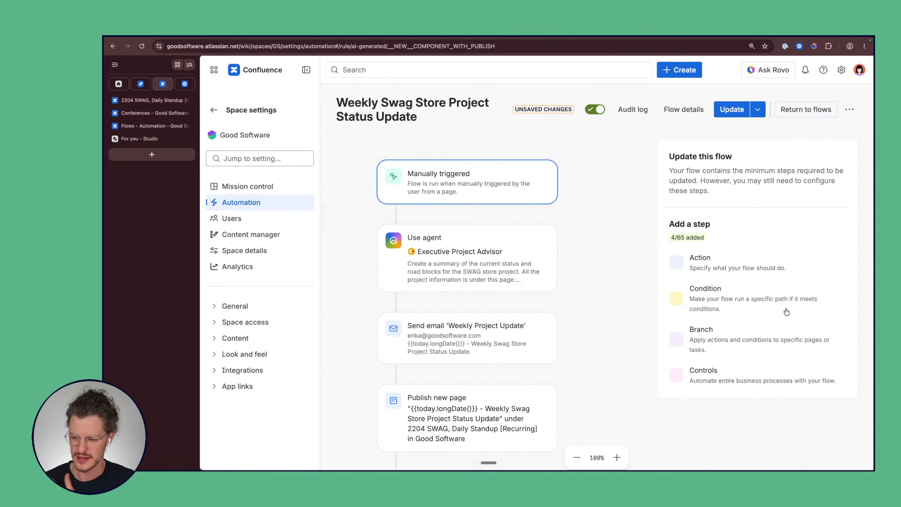
left_click(727, 113)
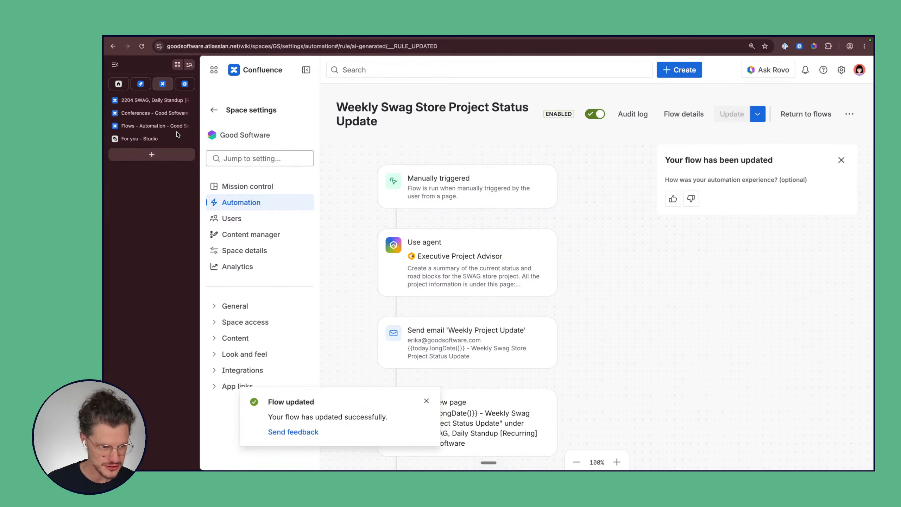
Step: On the 2204 SWAG standup page, run the Weekly Swag Store flow from the Automations menu
left_click(155, 101)
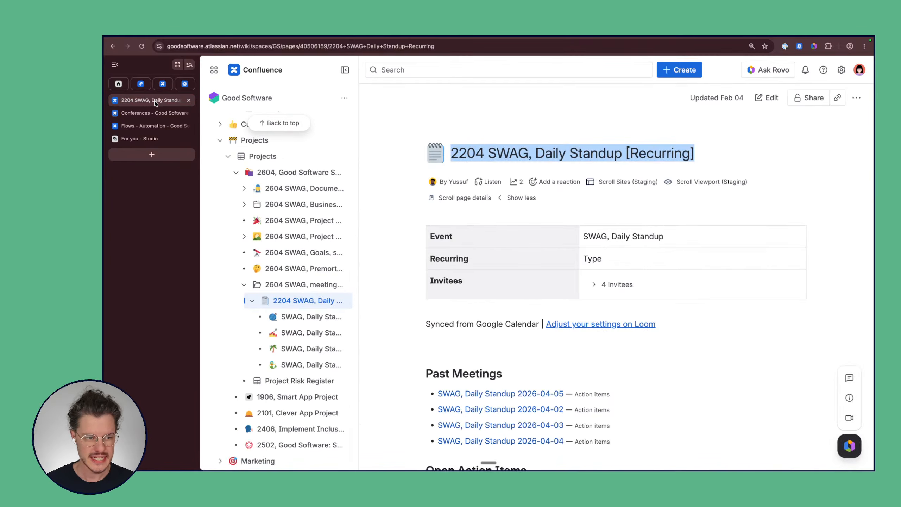
key("super+t")
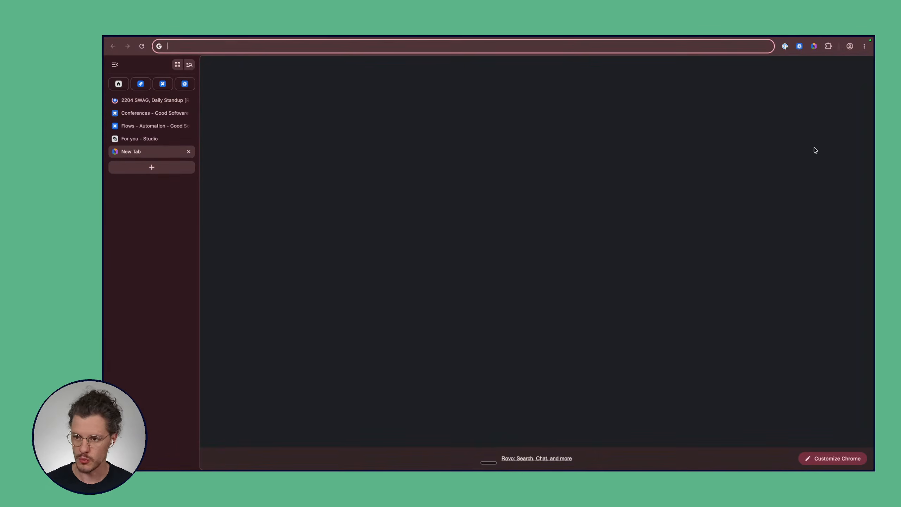
left_click(154, 103)
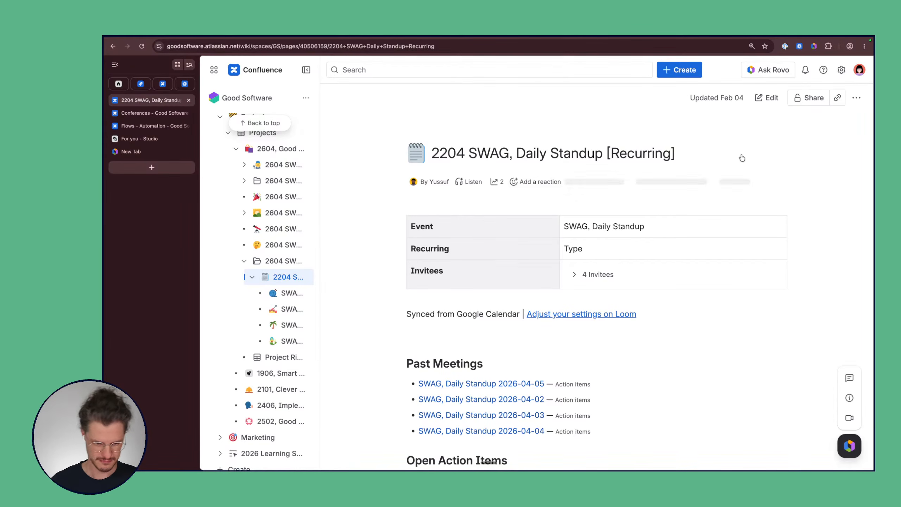
left_click(859, 100)
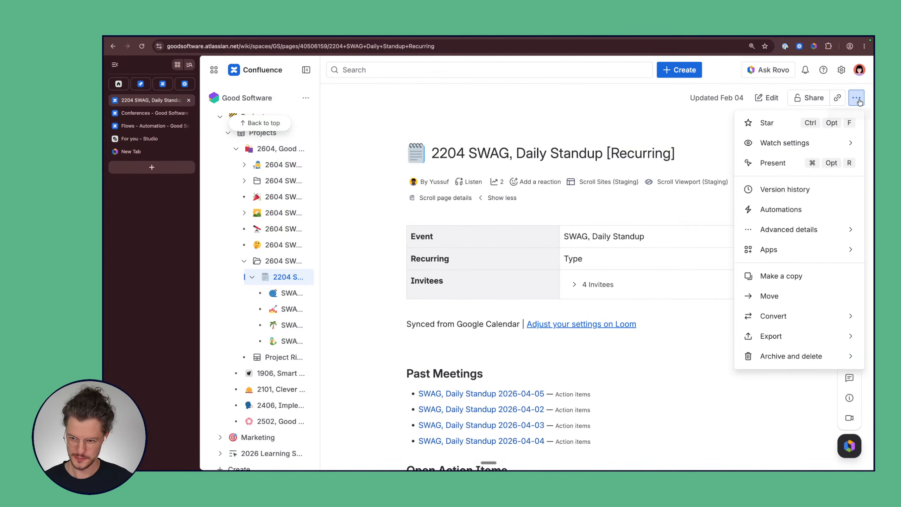
left_click(784, 212)
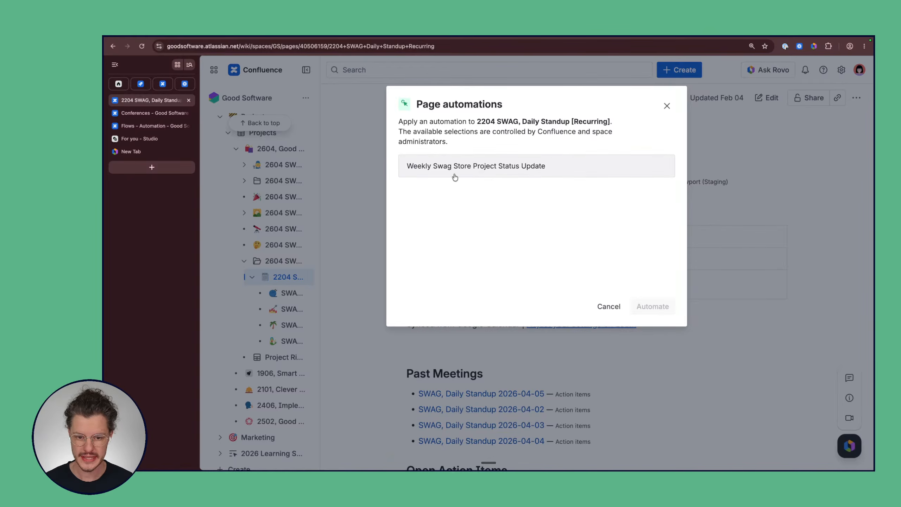
left_click(495, 173)
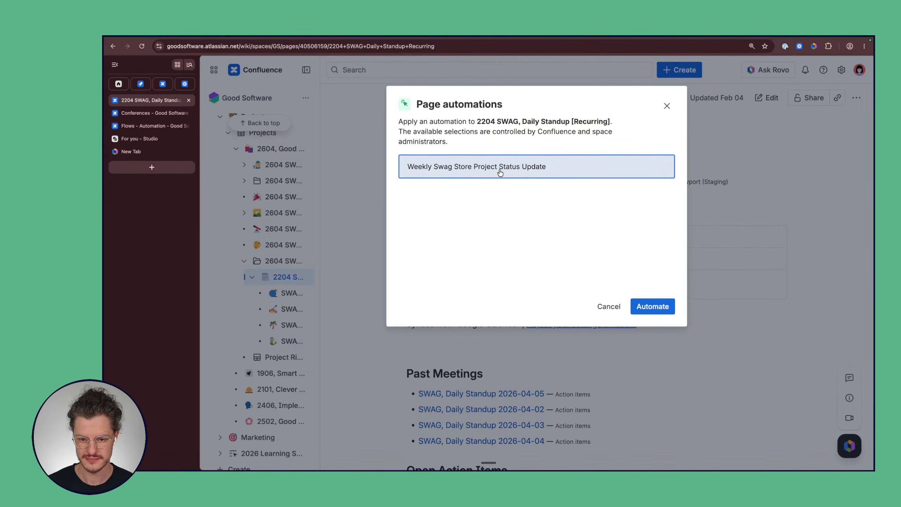
left_click(654, 309)
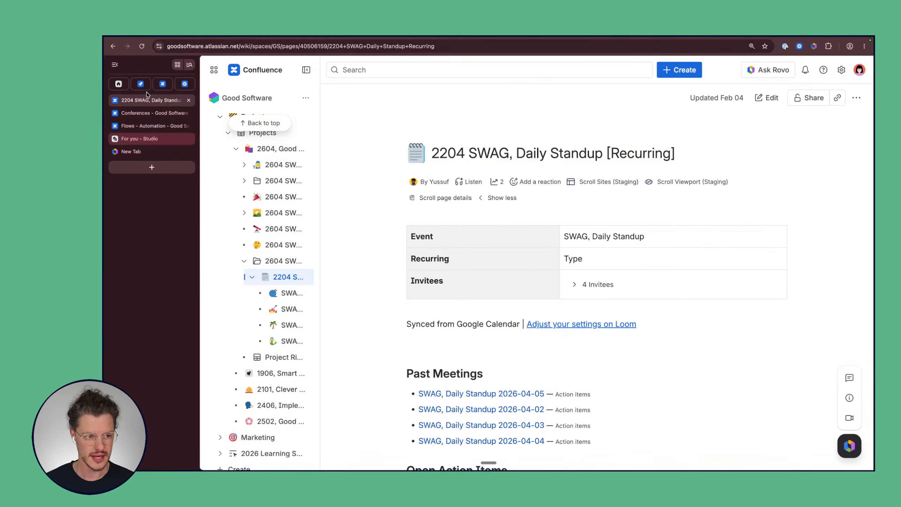
Step: Check the refreshed audit log, filtered to the newest run, for a successful status
left_click(163, 84)
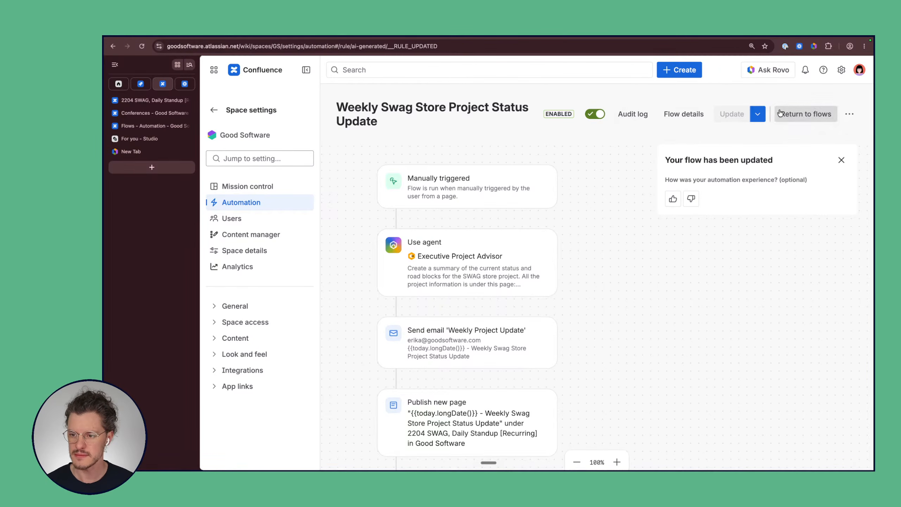
left_click(806, 114)
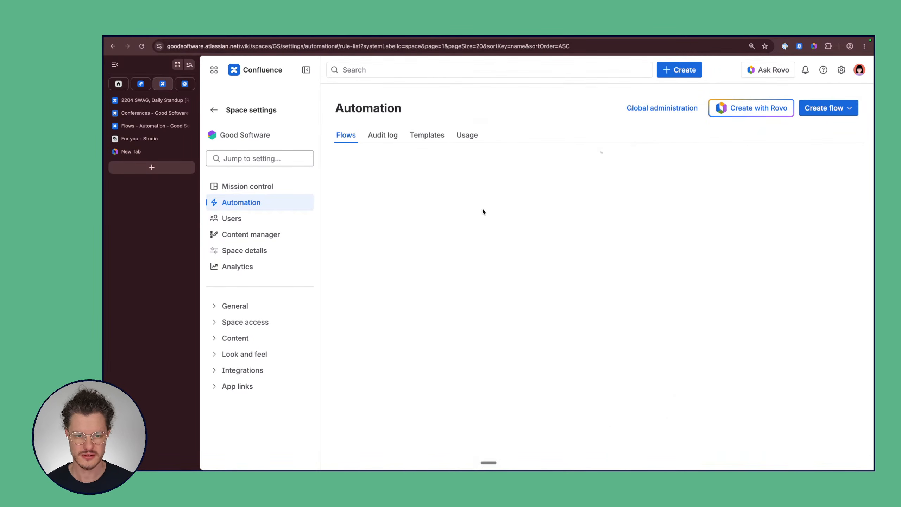
left_click(380, 135)
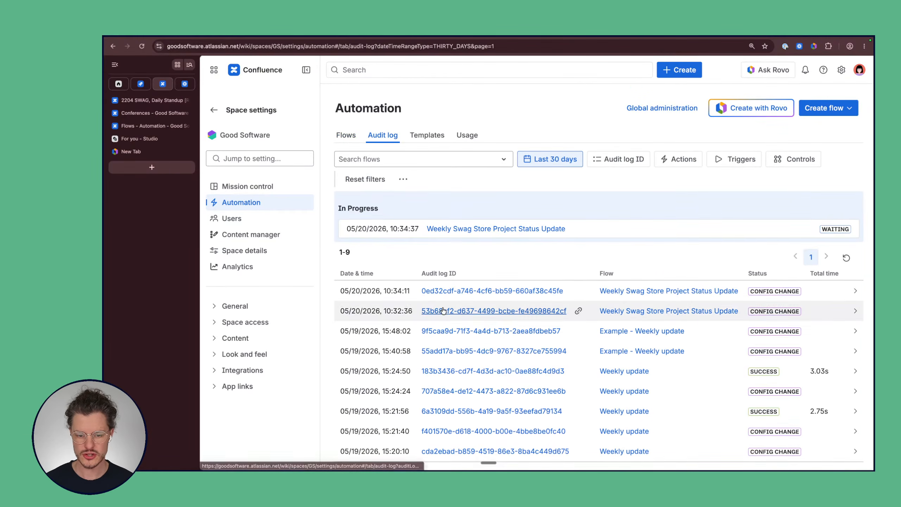
scroll(443, 310, "down", 1)
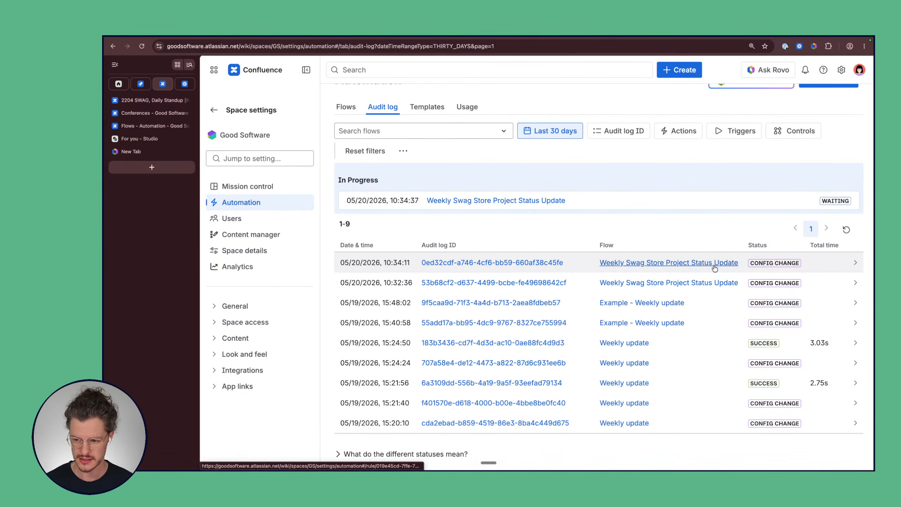
scroll(720, 284, "up", 2)
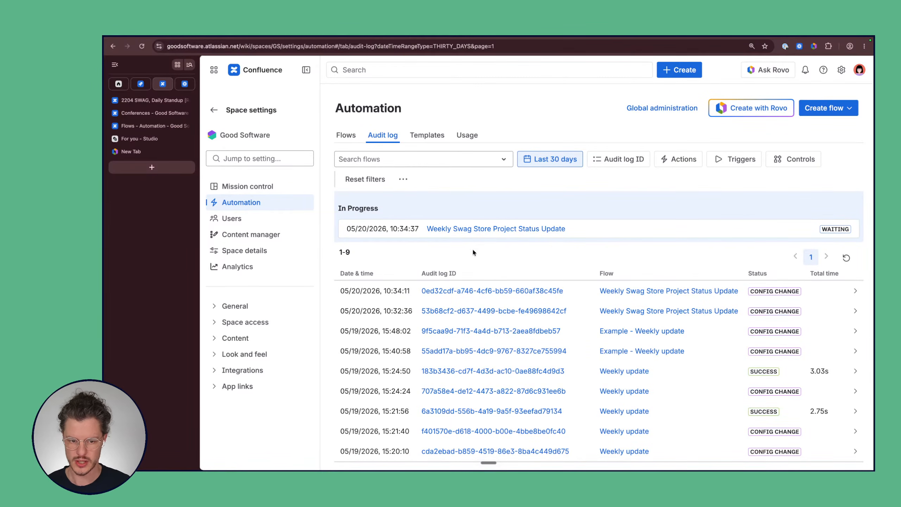
left_click(846, 258)
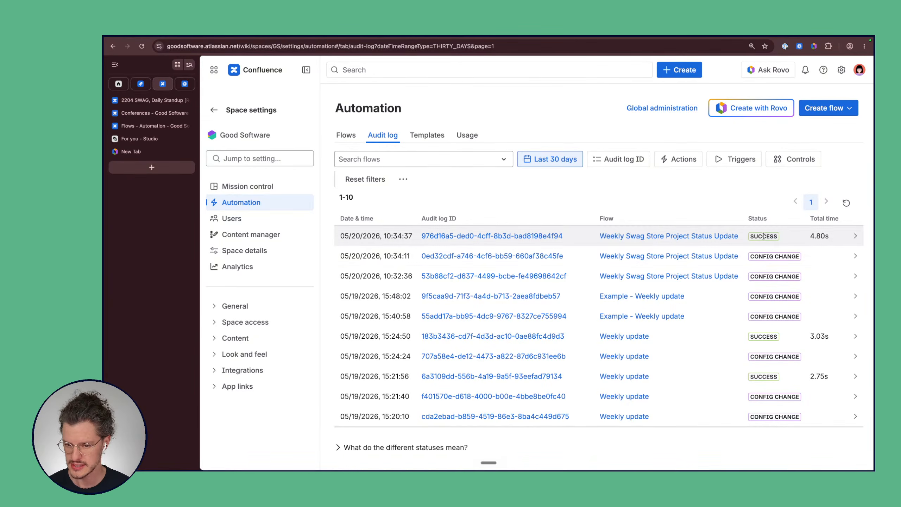
left_click(538, 236)
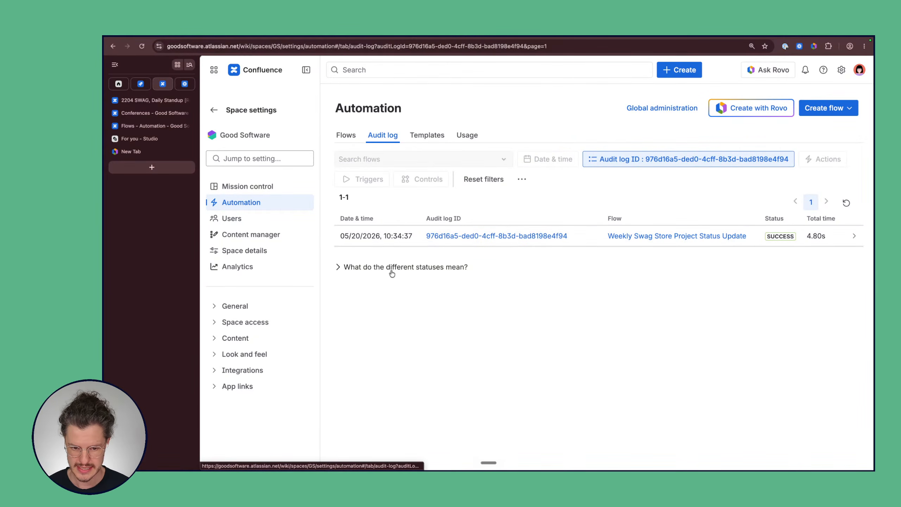
left_click(338, 270)
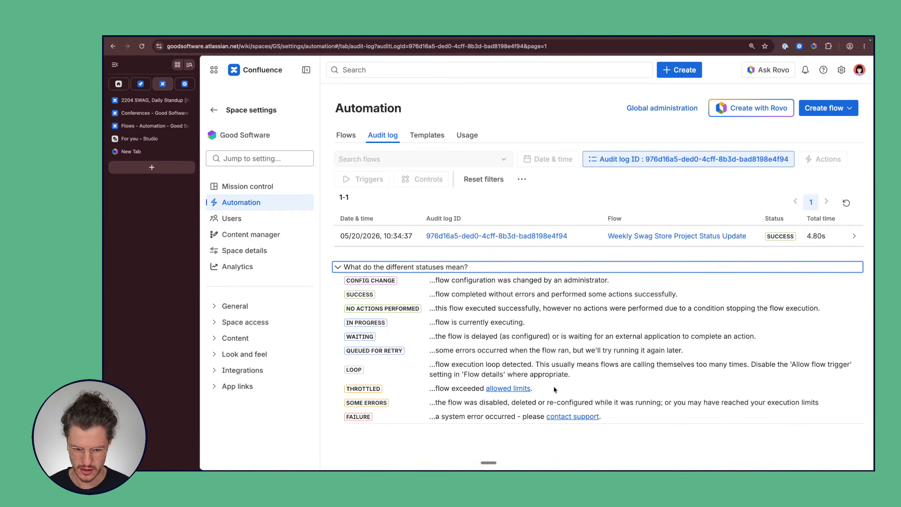
Step: Open the Use agent step from the run details to review its Executive Project Advisor prompt
left_click(855, 236)
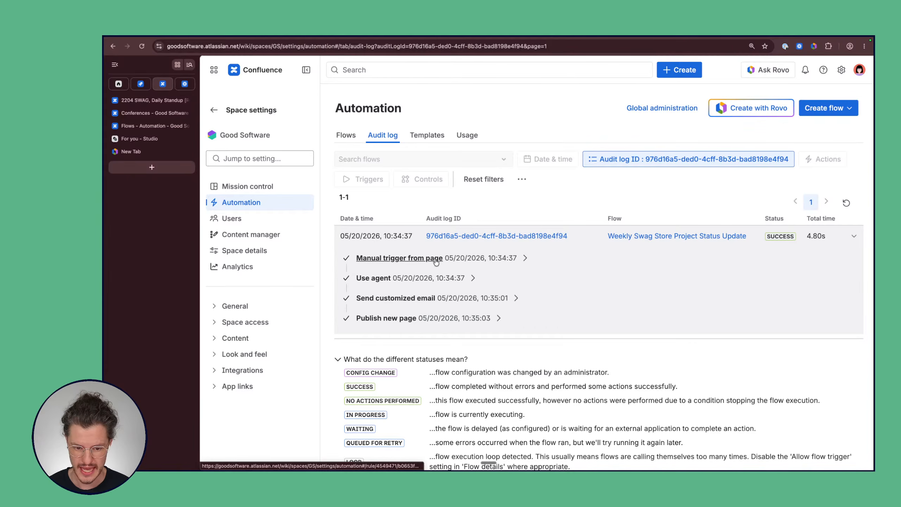
left_click(371, 279)
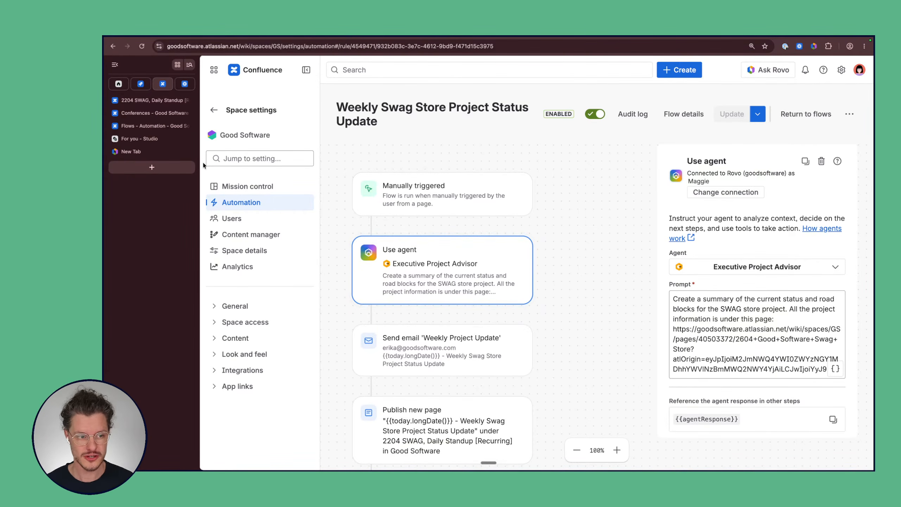
scroll(515, 246, "down", 4)
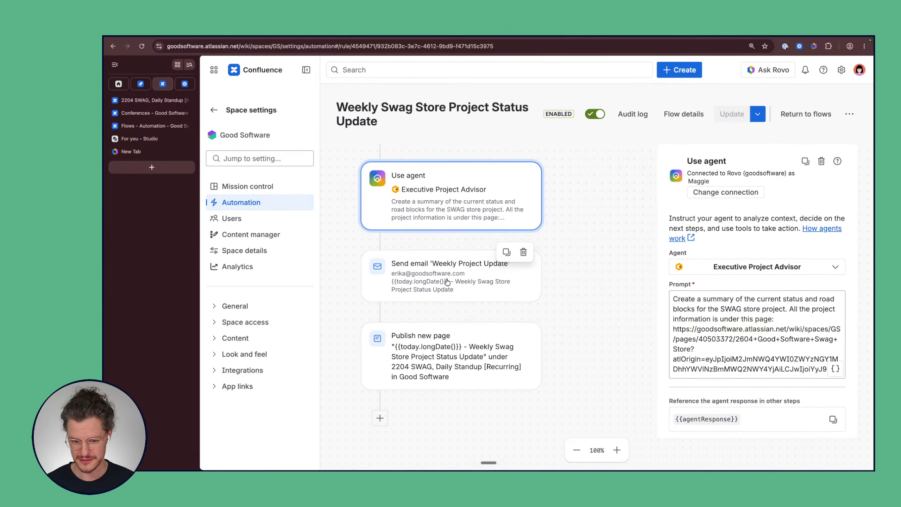
left_click(148, 100)
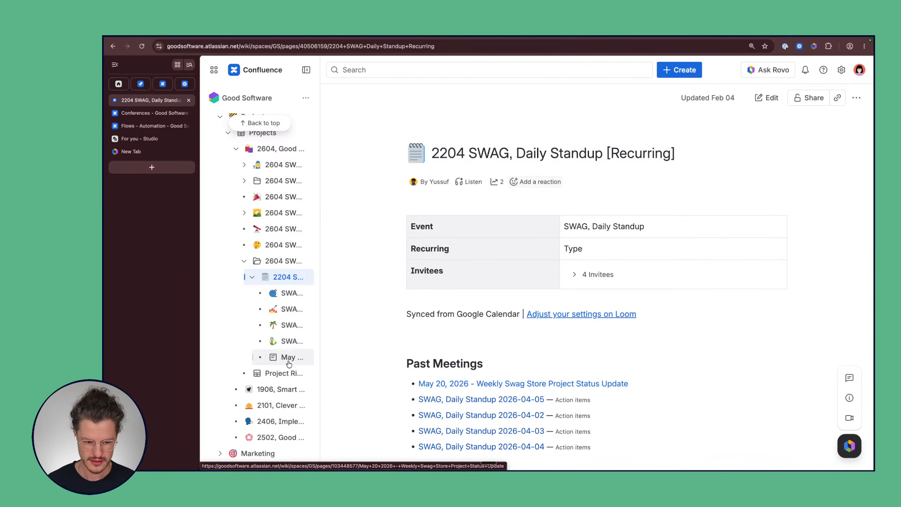
mouse_move(289, 363)
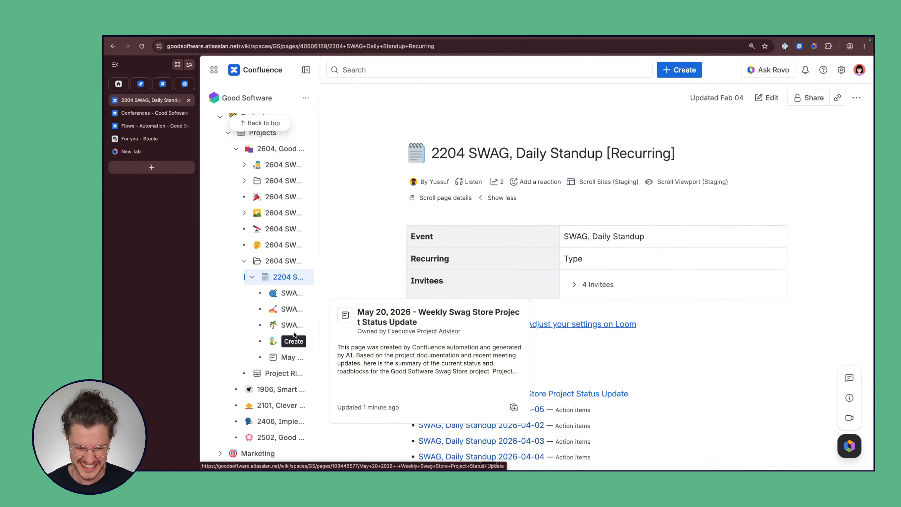
left_click(273, 360)
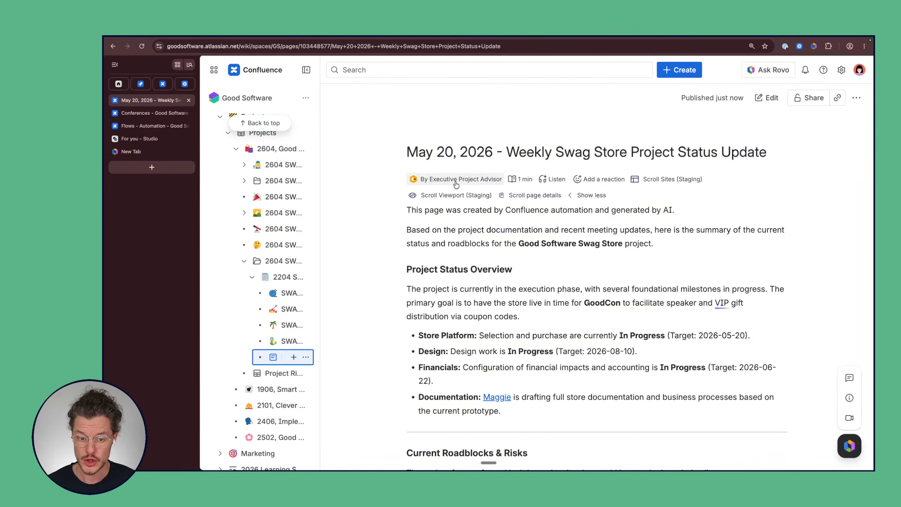
left_click(442, 182)
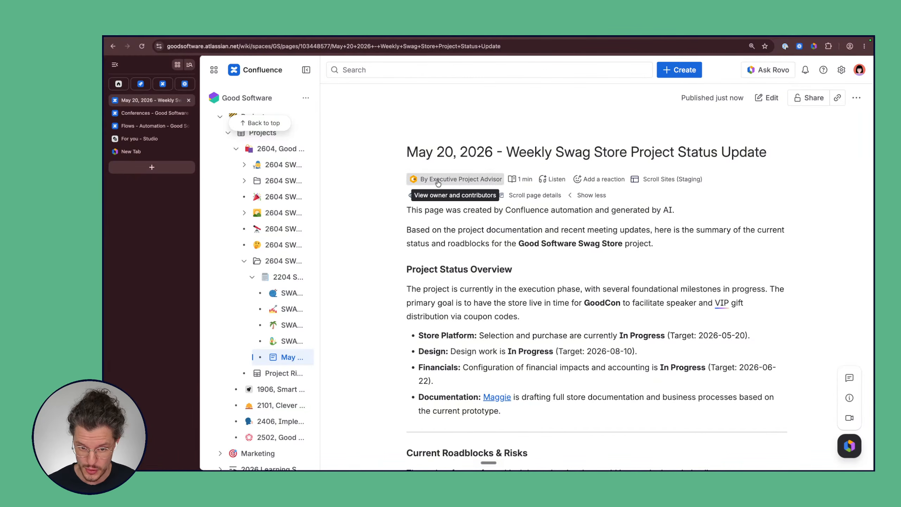
left_click(581, 232)
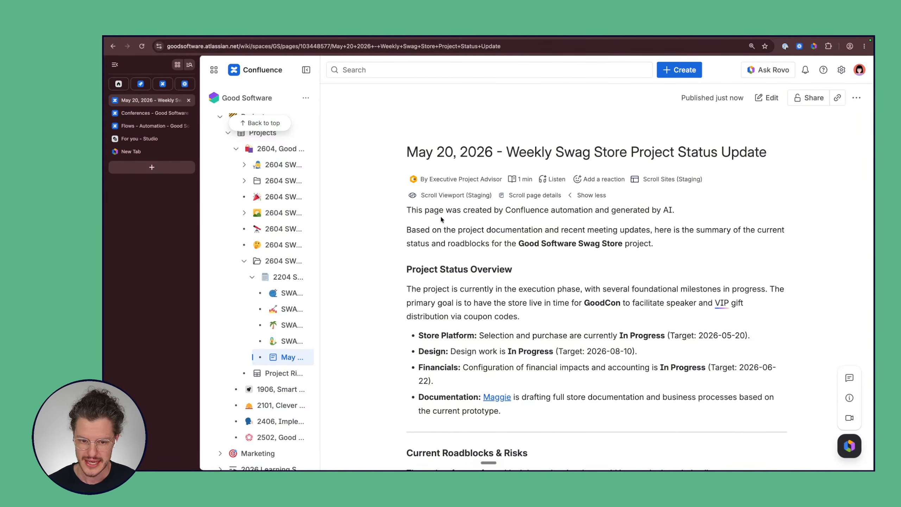
scroll(597, 278, "down", 4)
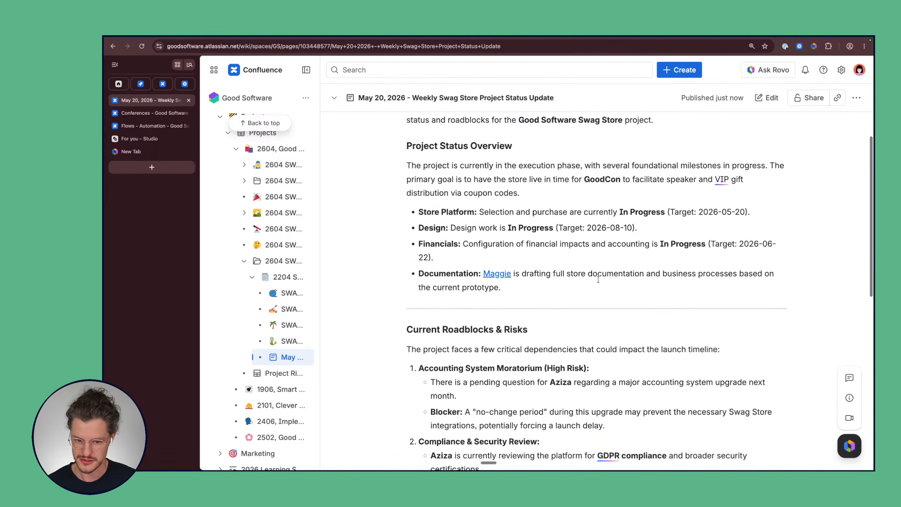
scroll(599, 280, "down", 3)
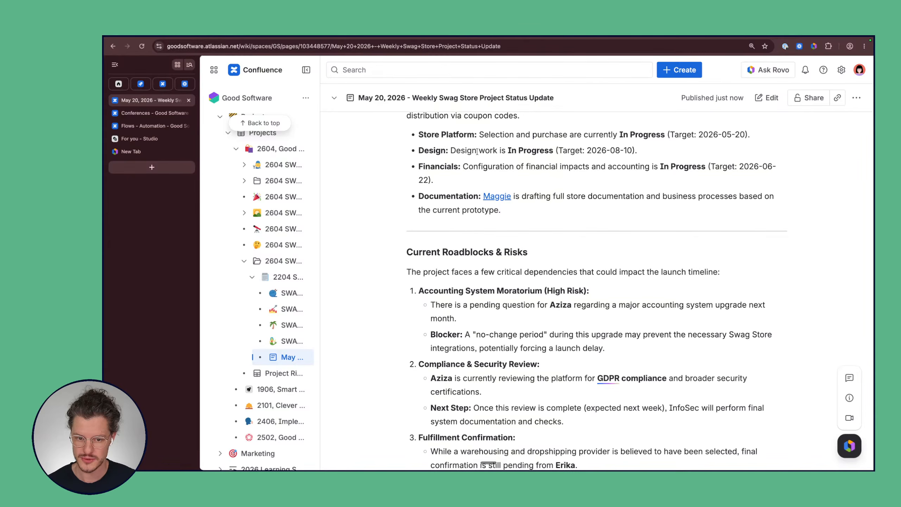
scroll(481, 175, "up", 1)
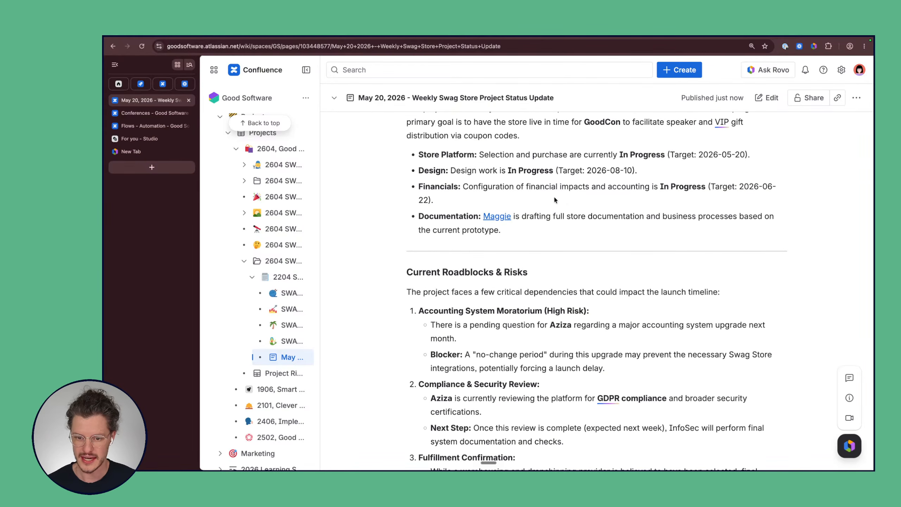
scroll(491, 205, "down", 1)
scroll(491, 202, "down", 4)
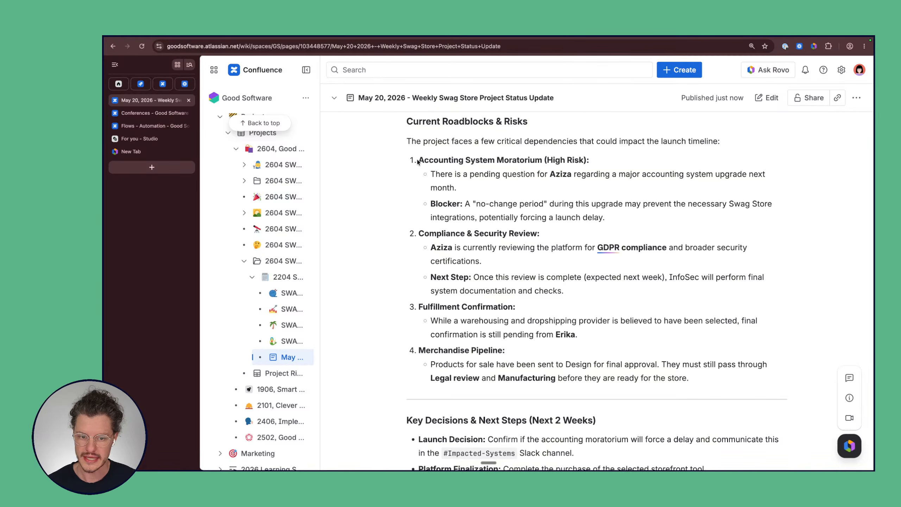
left_click_drag(418, 161, 622, 223)
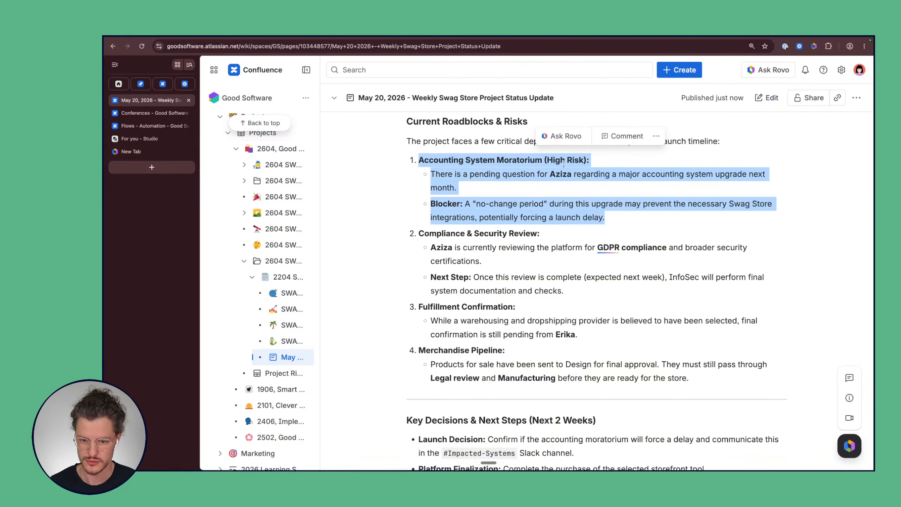
left_click_drag(424, 234, 591, 294)
left_click(590, 298)
scroll(590, 299, "down", 6)
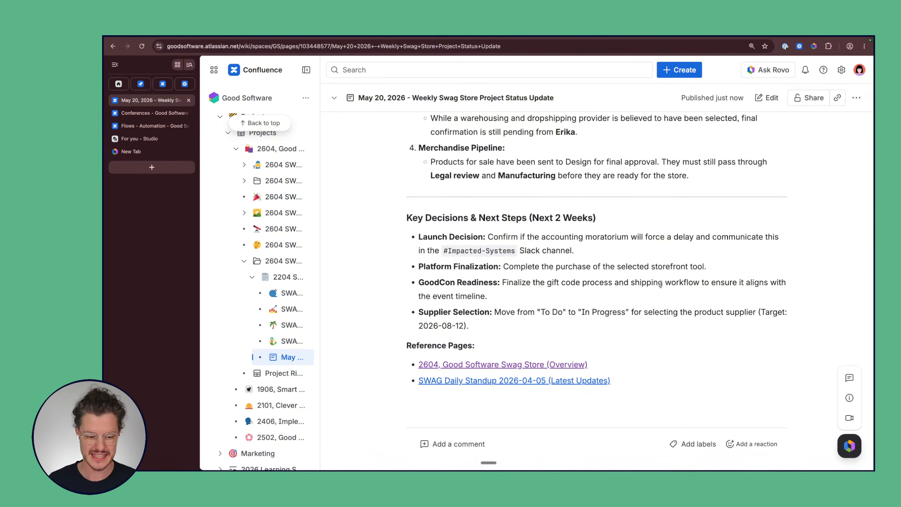
scroll(661, 284, "up", 10)
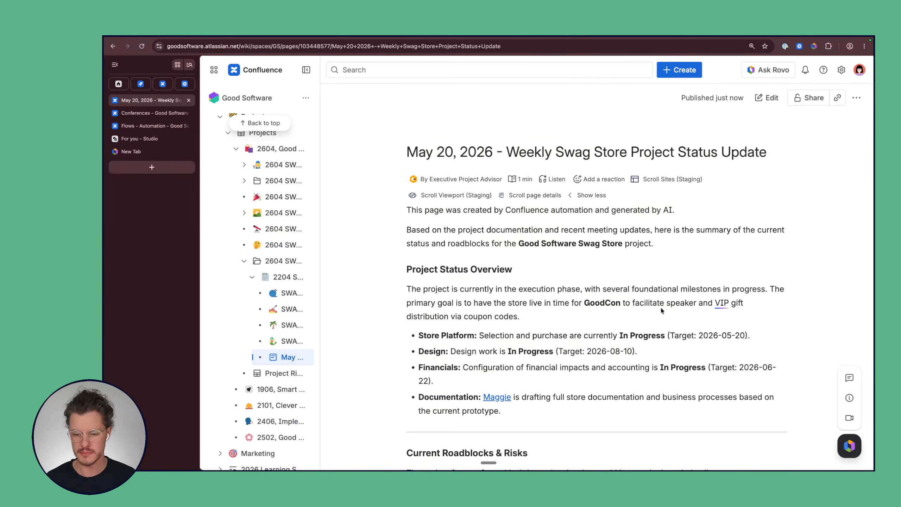
scroll(662, 310, "down", 9)
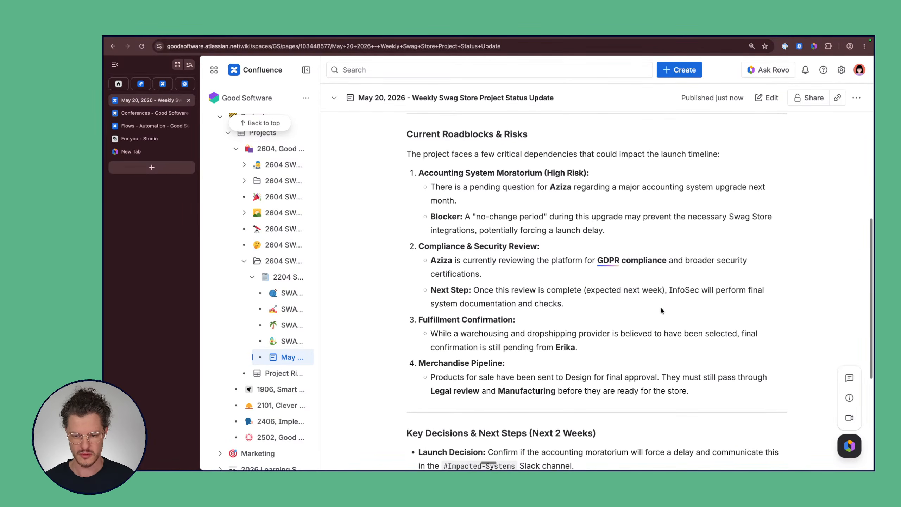
scroll(660, 306, "up", 10)
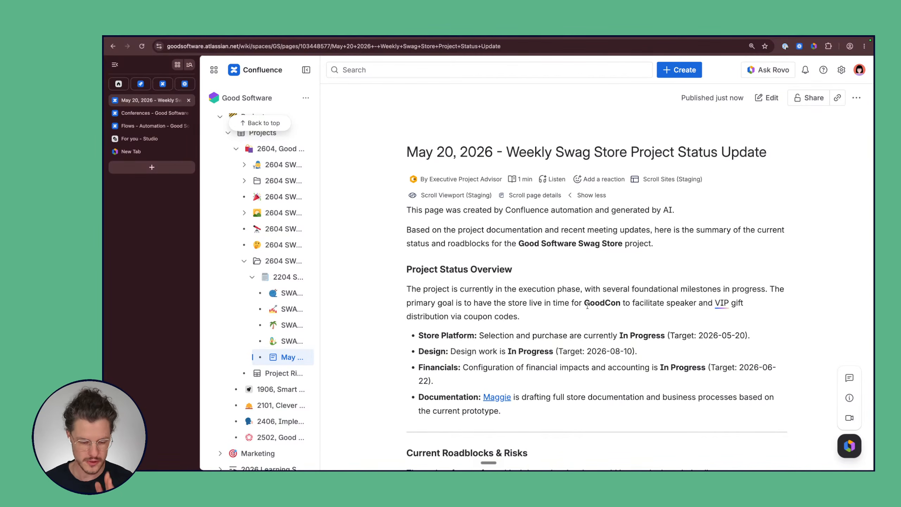
scroll(500, 280, "down", 3)
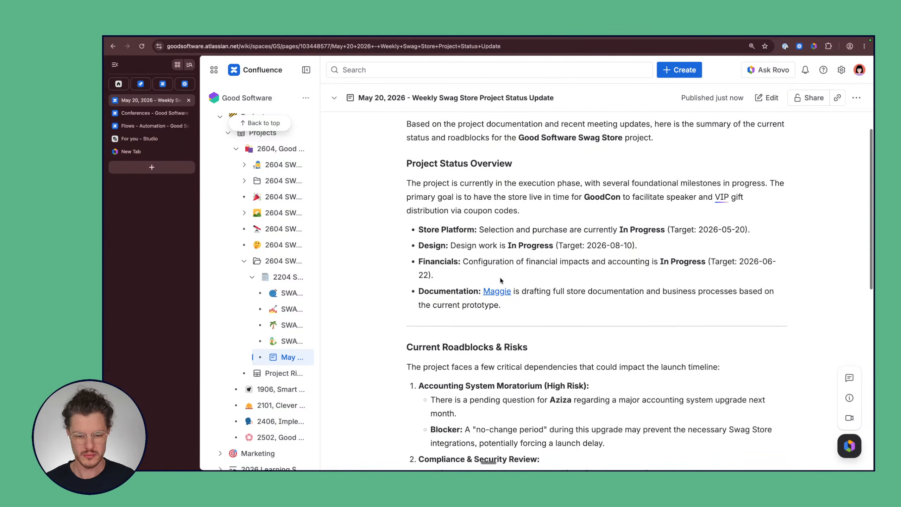
scroll(500, 284, "up", 4)
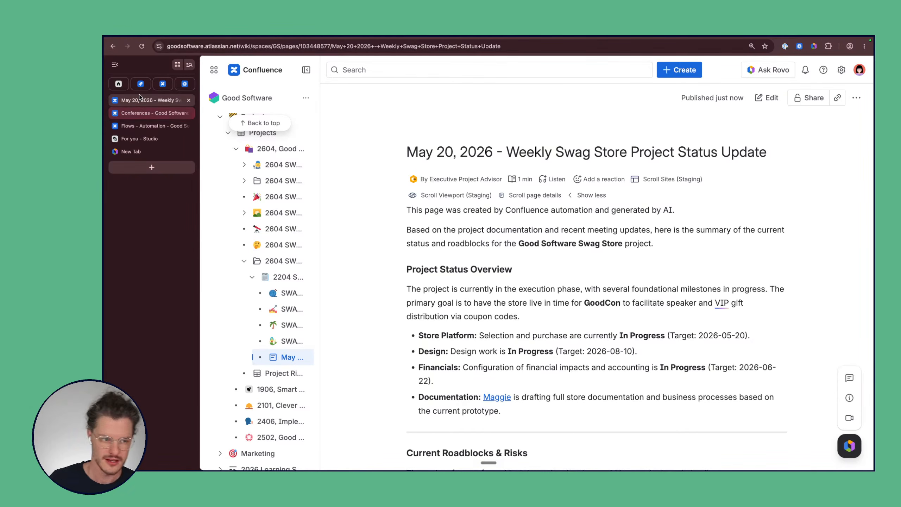
Step: Return to the flow editor and pan to the Use agent, Send email and Publish new page steps
left_click(163, 84)
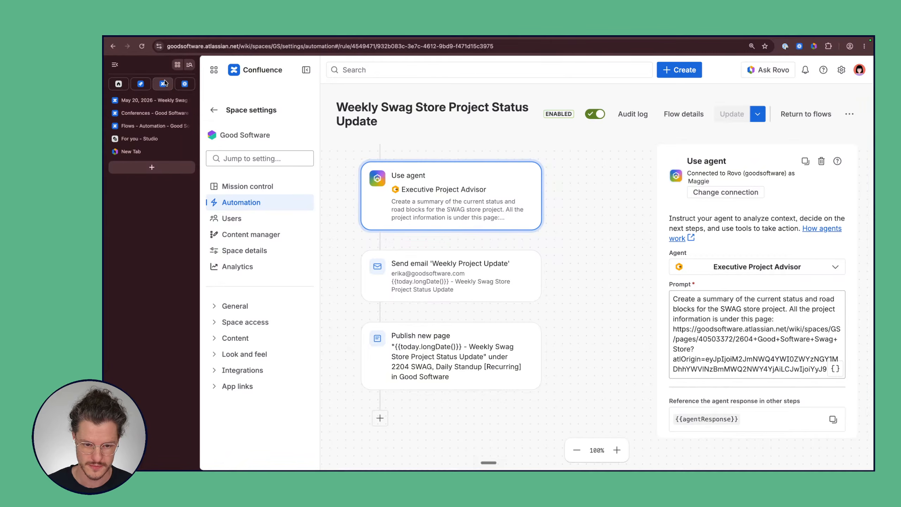
scroll(592, 279, "up", 2)
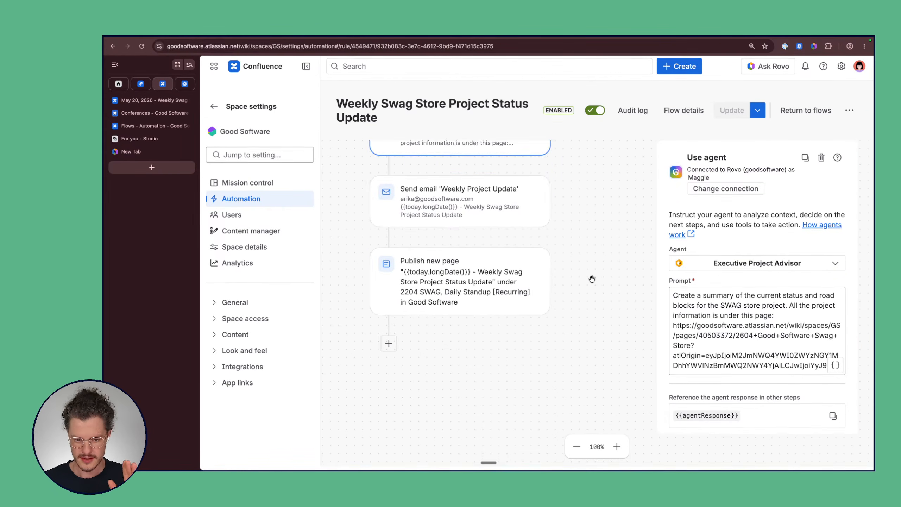
scroll(592, 279, "down", 5)
scroll(593, 279, "down", 1)
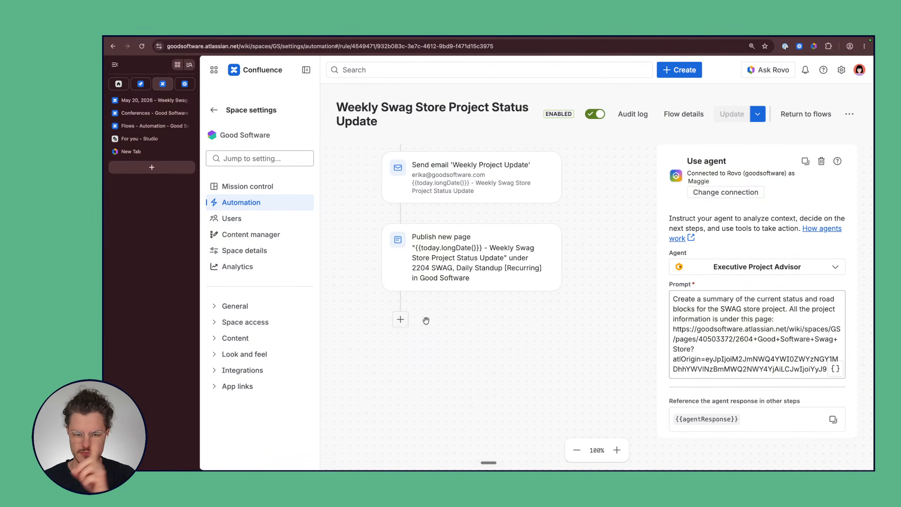
scroll(427, 335, "up", 5)
scroll(427, 334, "down", 4)
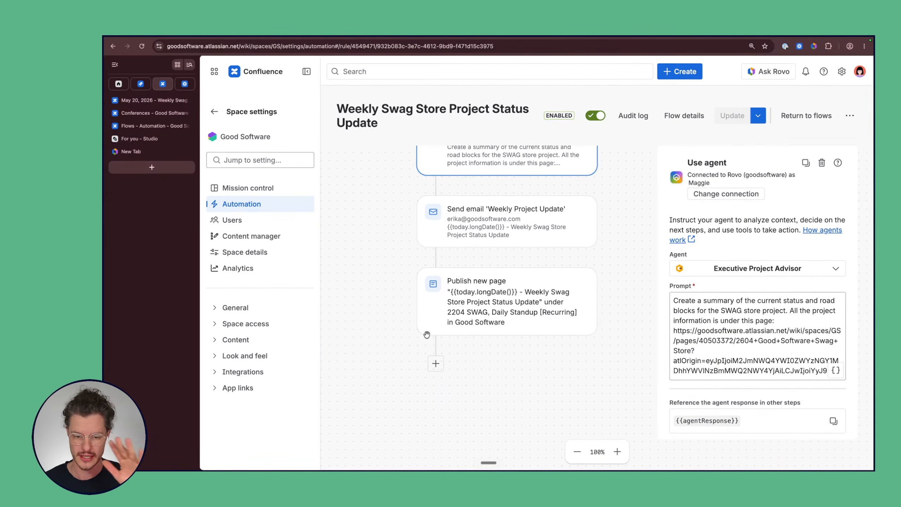
scroll(463, 382, "right", 1)
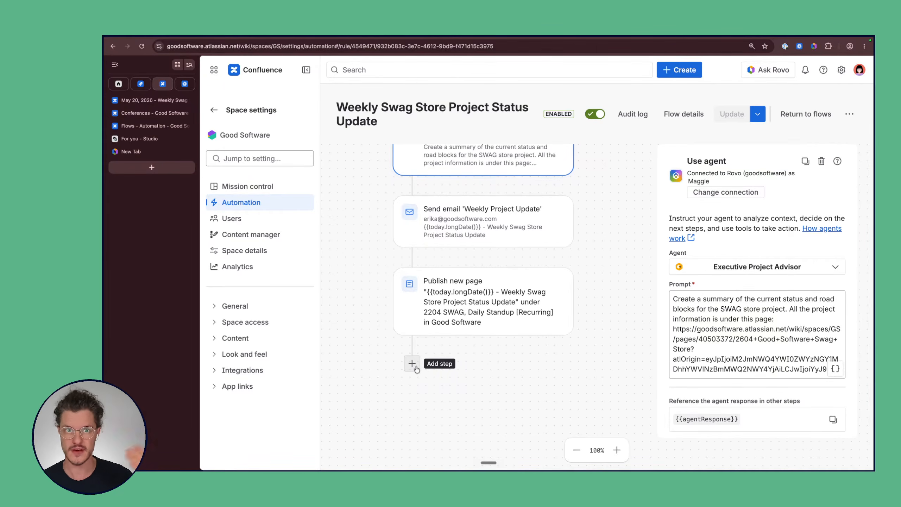
Step: Add a Rovo condition step below Publish new page
left_click(416, 368)
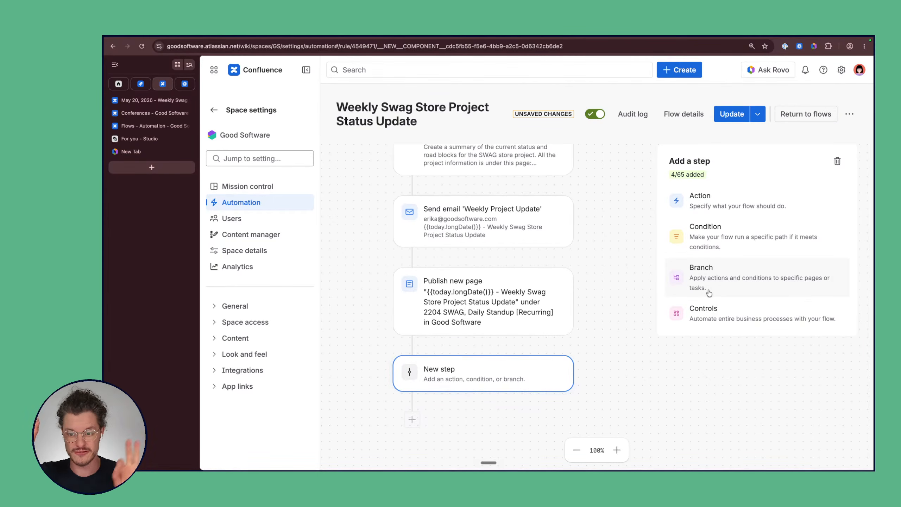
left_click(717, 241)
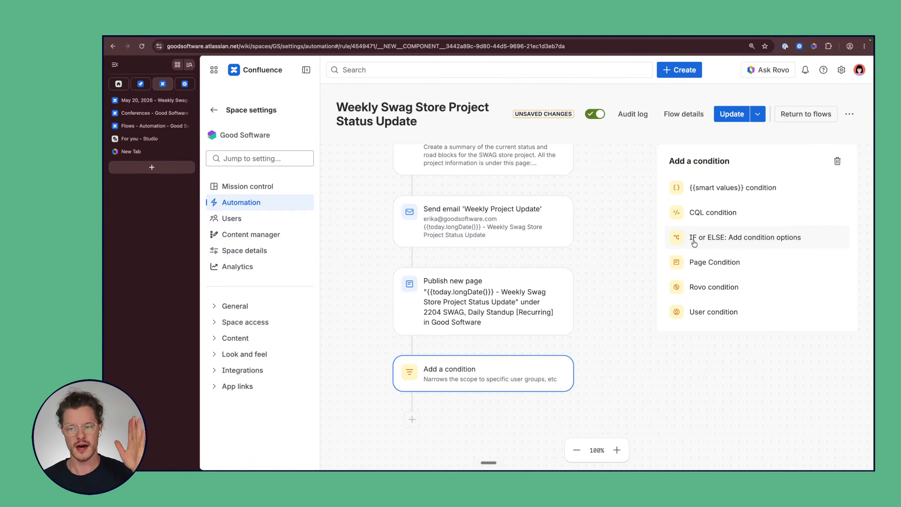
left_click(735, 288)
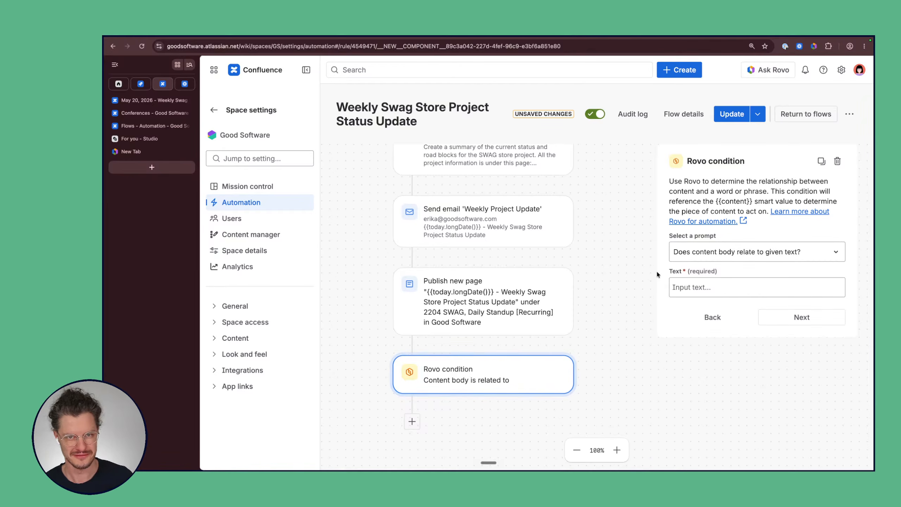
scroll(514, 238, "up", 3)
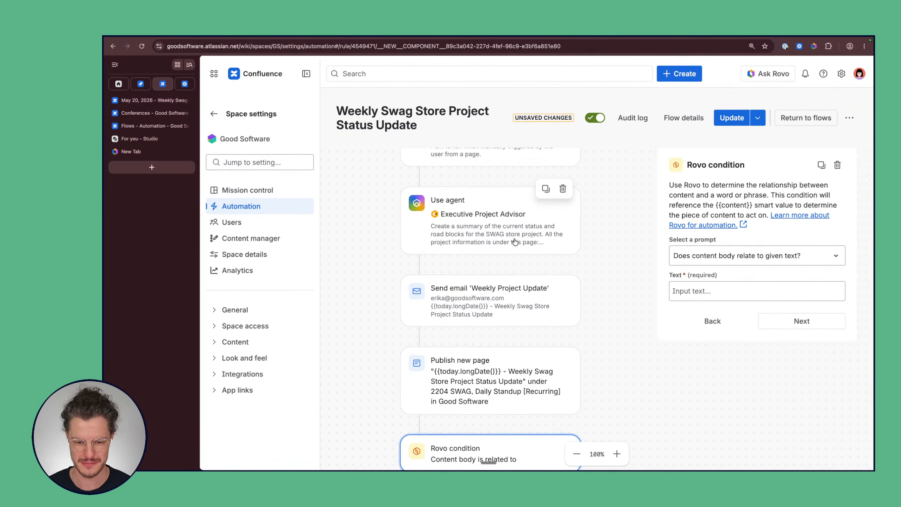
scroll(514, 238, "down", 1)
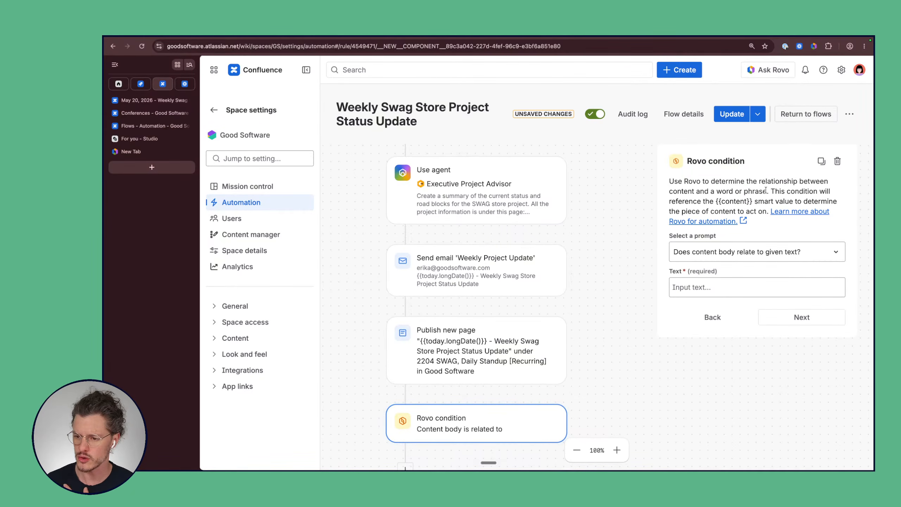
Step: Copy the agent response reference and keep the 'Does content body relate to given text?' prompt
left_click(438, 209)
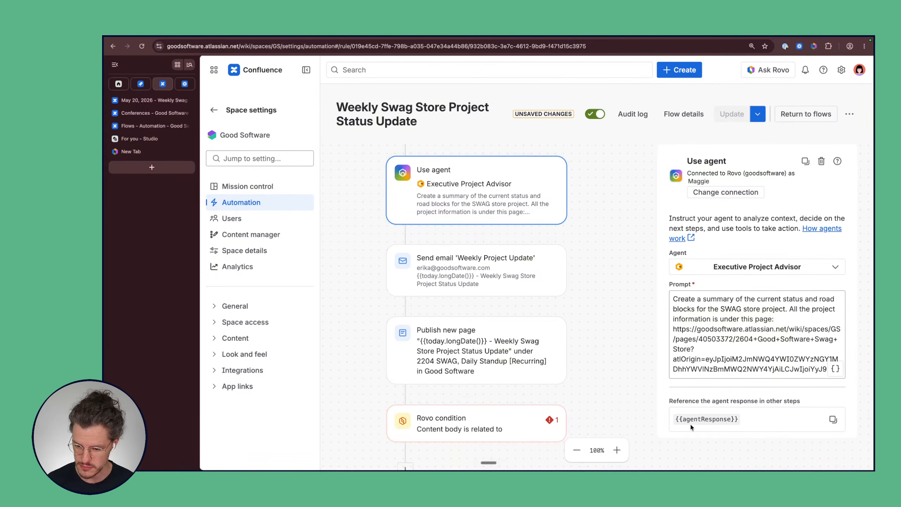
left_click(833, 419)
left_click(493, 428)
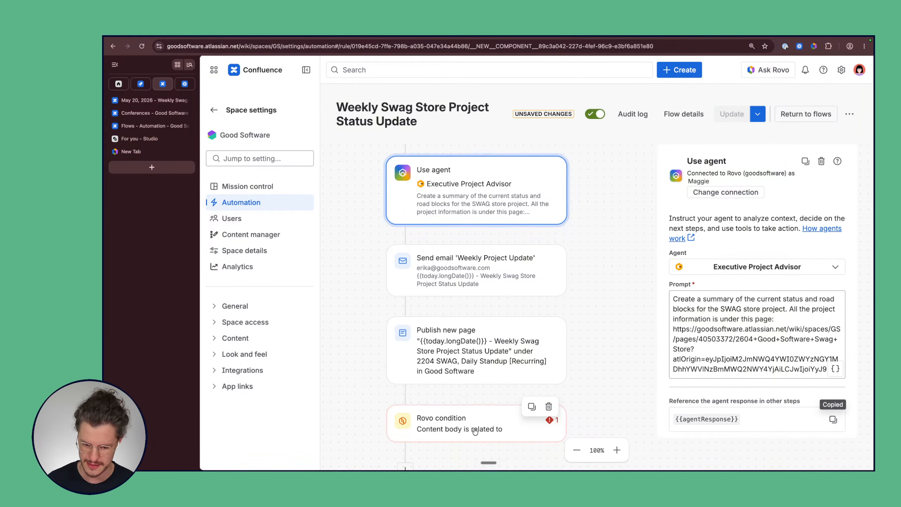
left_click(701, 284)
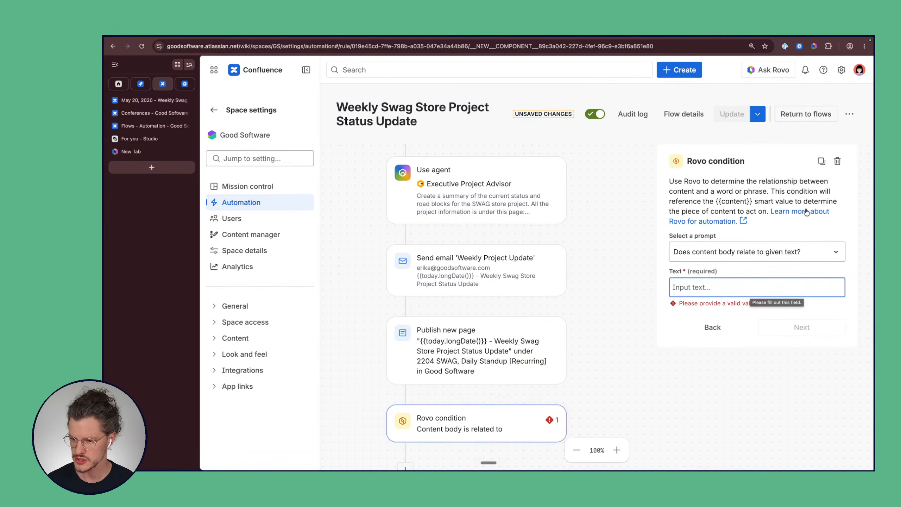
left_click(798, 255)
left_click(796, 253)
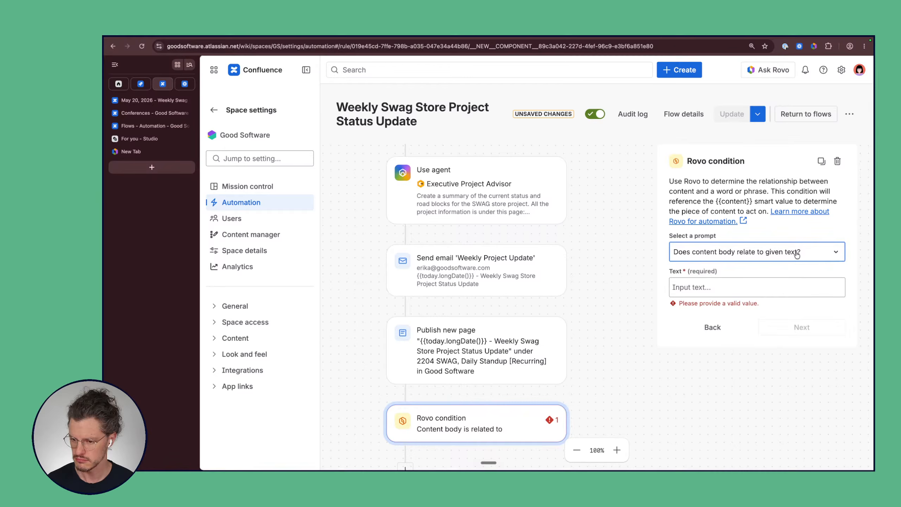
left_click(700, 294)
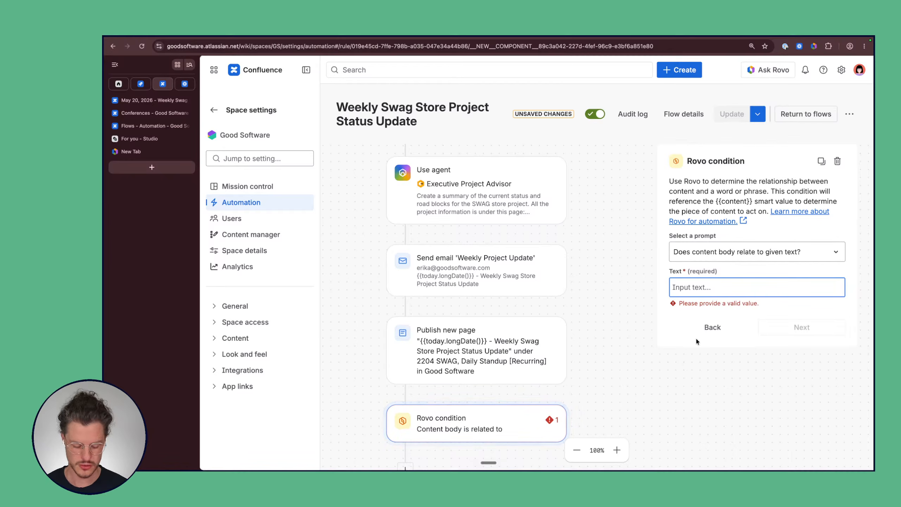
Step: Enter 'roadblock, missed dates, delay, extra cost, concern' as the condition's comparison text
type("roadbloc")
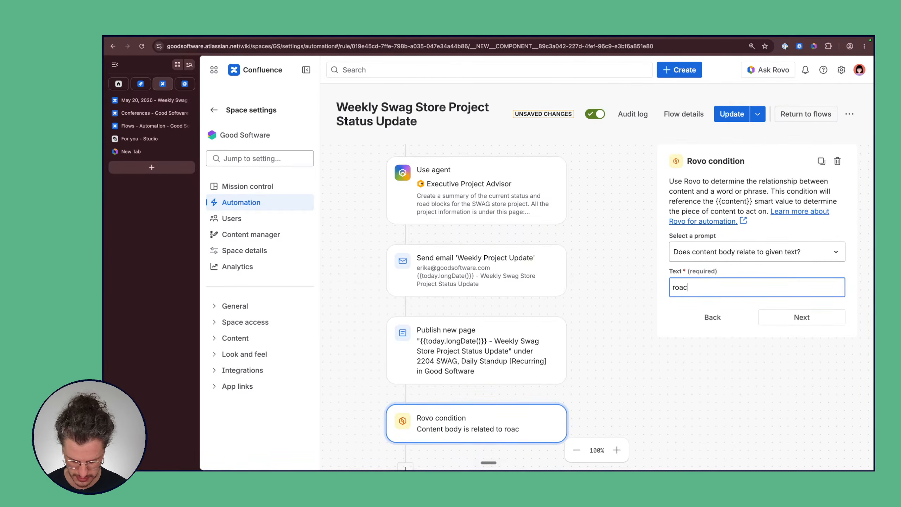
type("k, ")
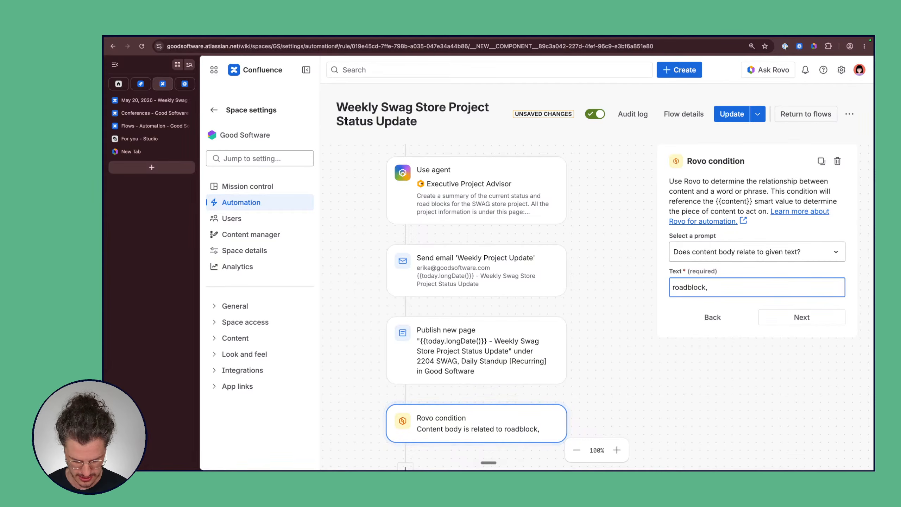
type("missed d")
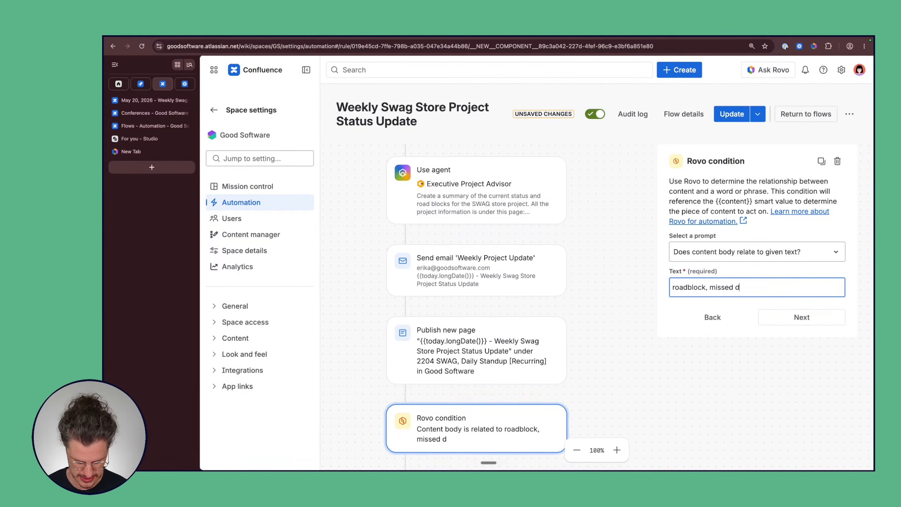
type("ates, del")
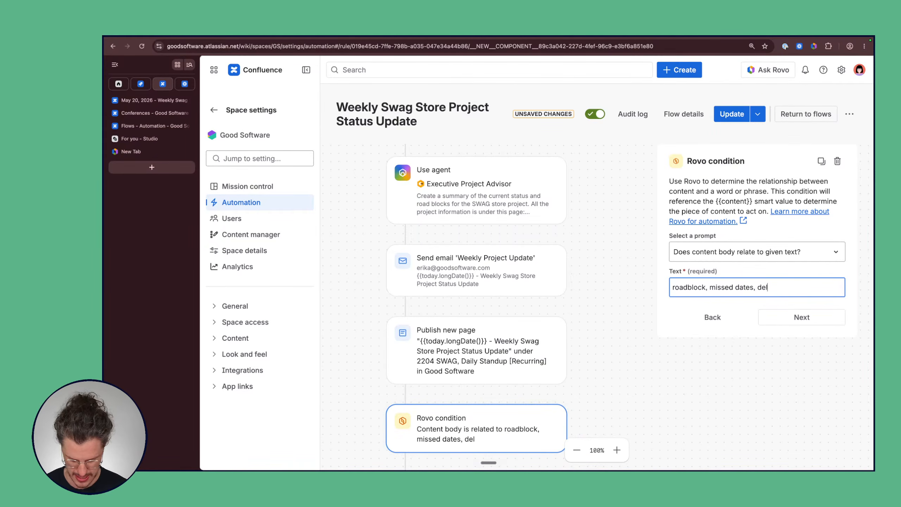
type("ay, ")
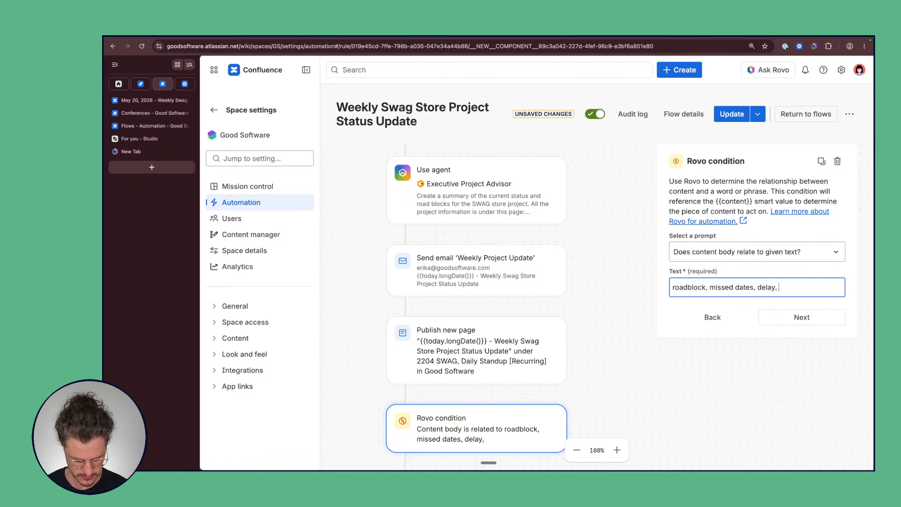
type("extra")
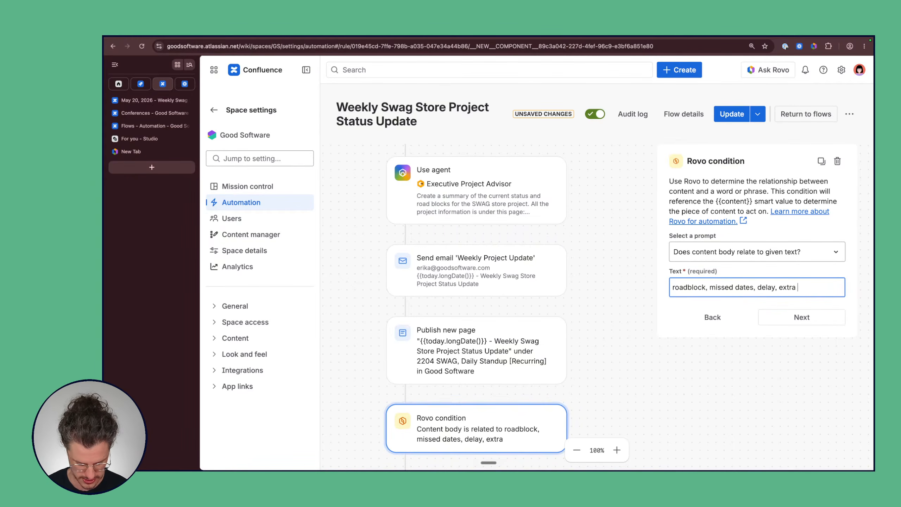
type(" cost, ")
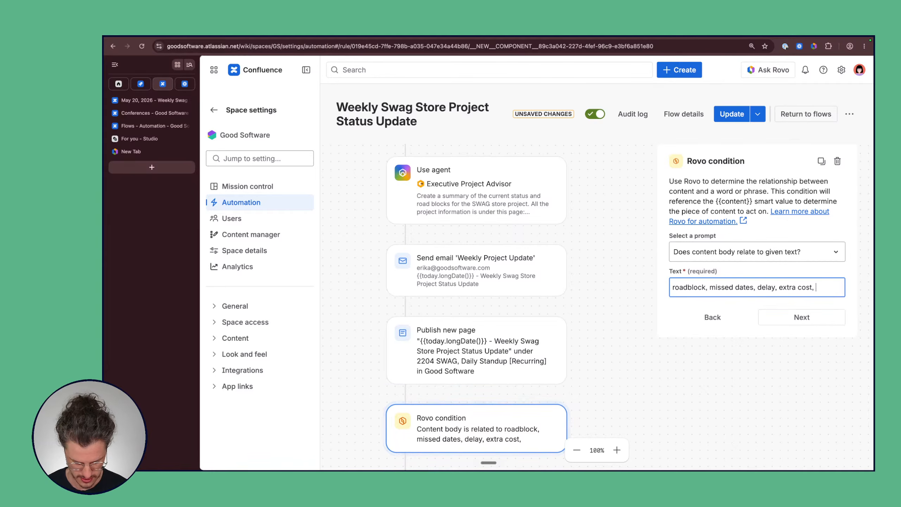
type("concern")
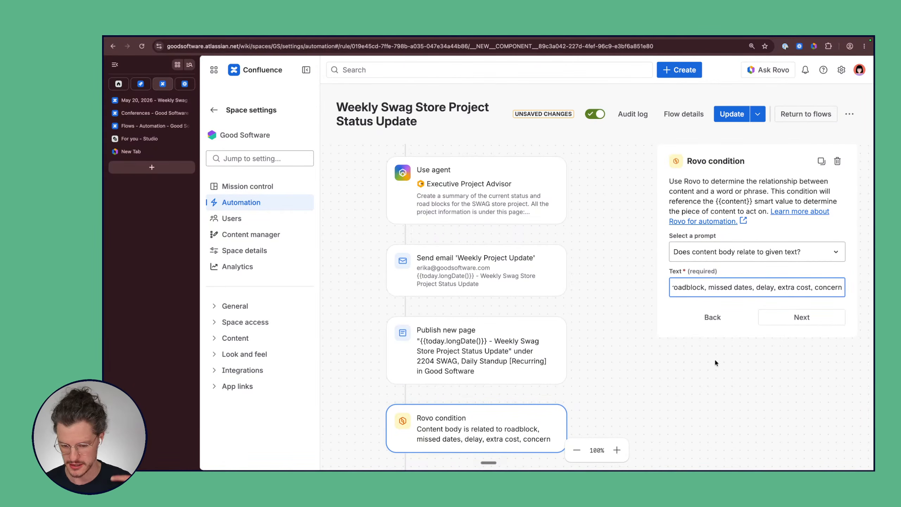
triple_click(739, 287)
left_click_drag(842, 287, 729, 288)
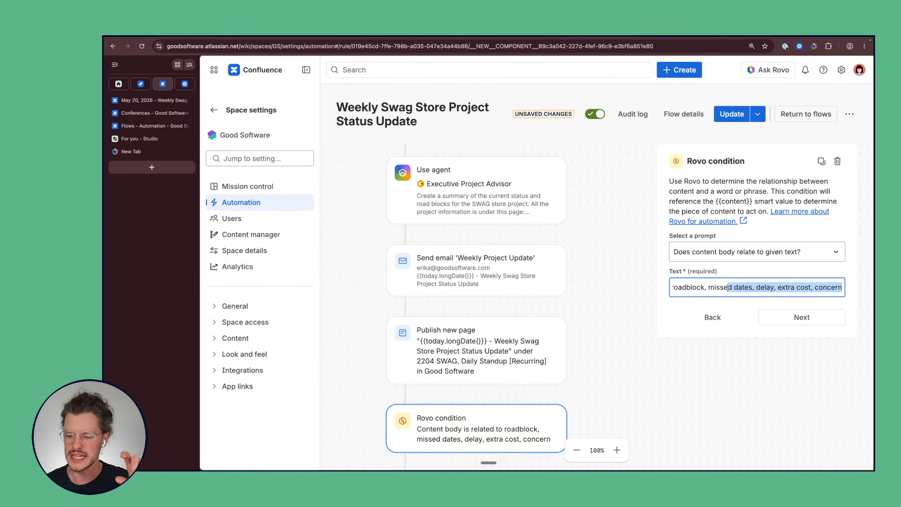
double_click(677, 288)
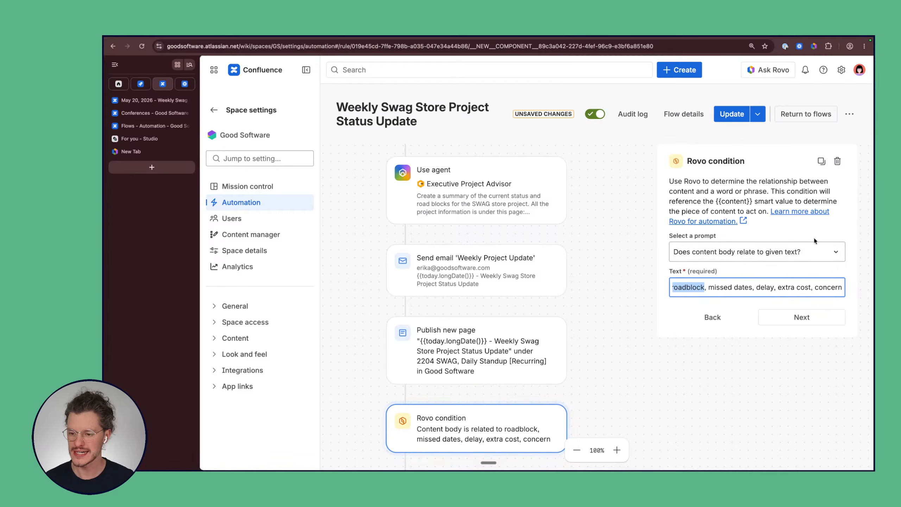
left_click(749, 257)
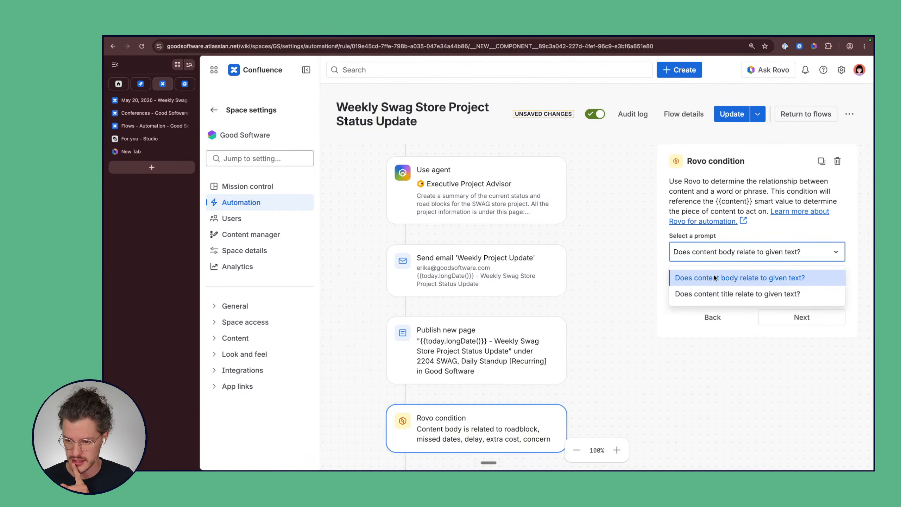
Step: Finish the condition, then add a Create work item in Jira action and start its Jira connection
left_click(743, 279)
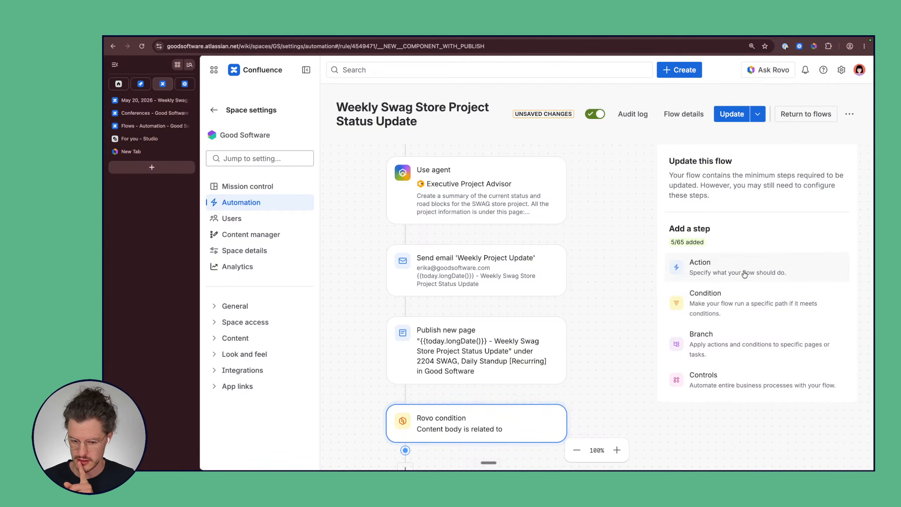
scroll(456, 330, "down", 3)
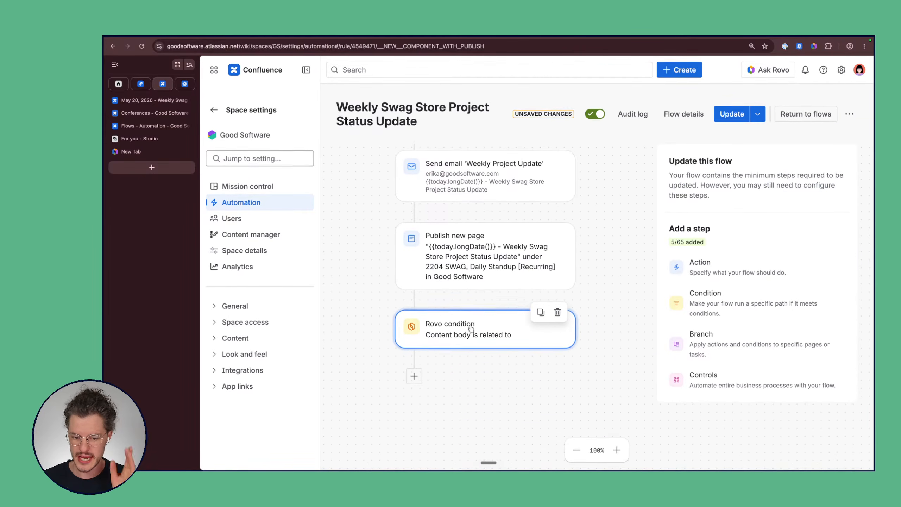
scroll(451, 335, "right", 2)
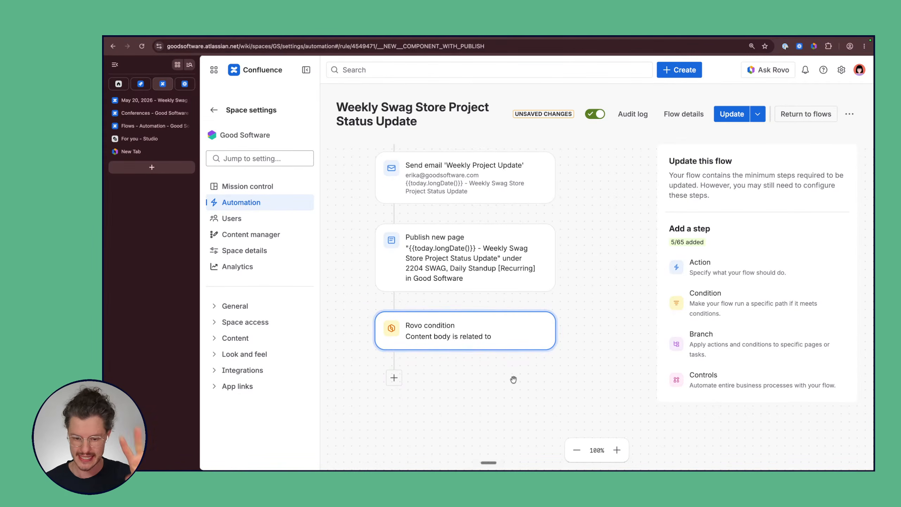
left_click(394, 377)
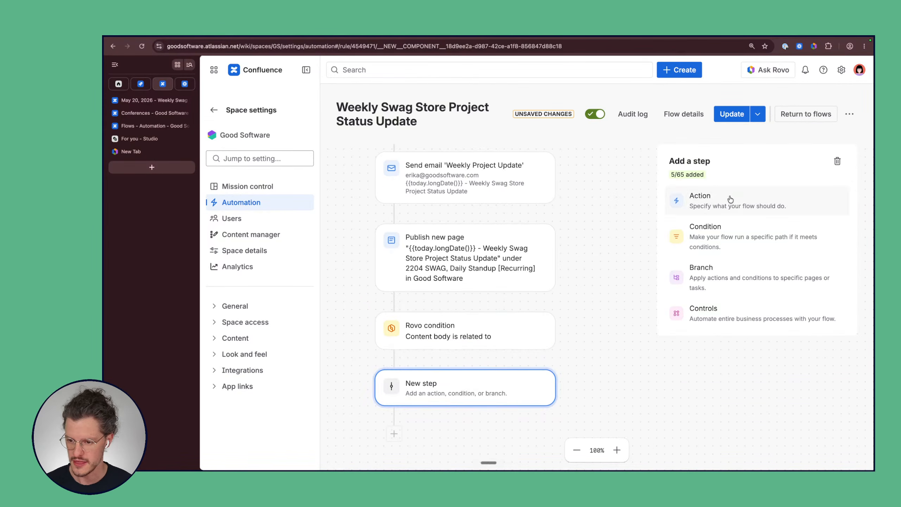
left_click(696, 201)
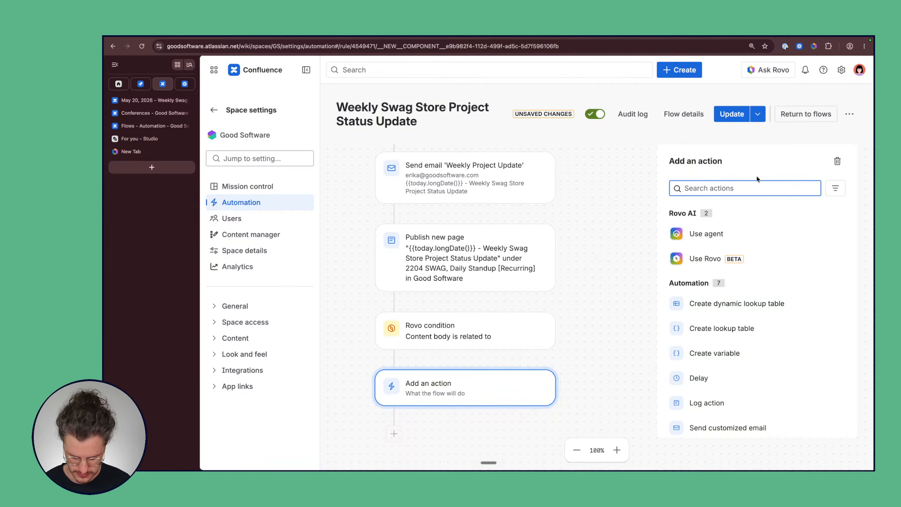
type("work")
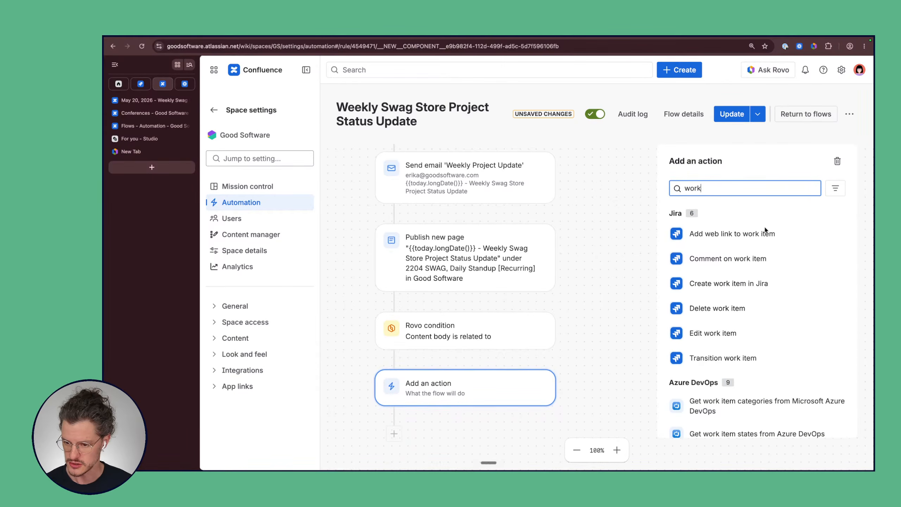
scroll(784, 282, "down", 1)
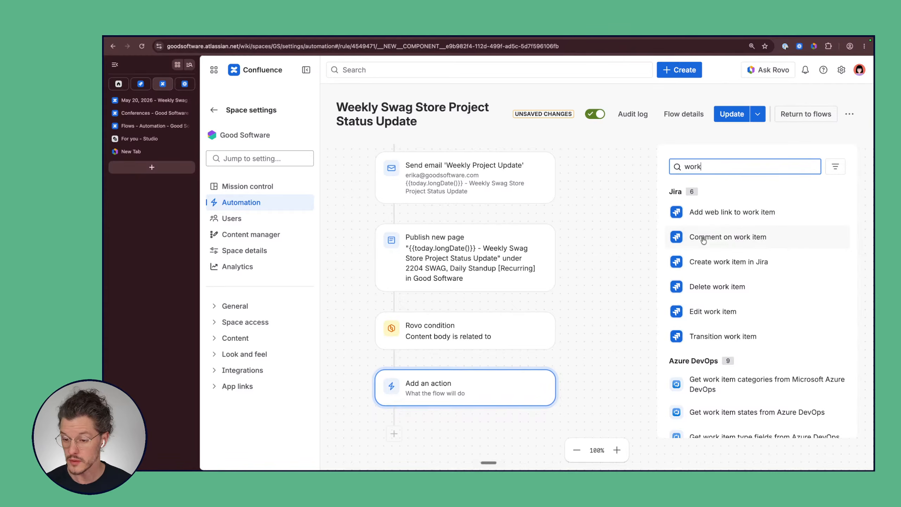
left_click(733, 263)
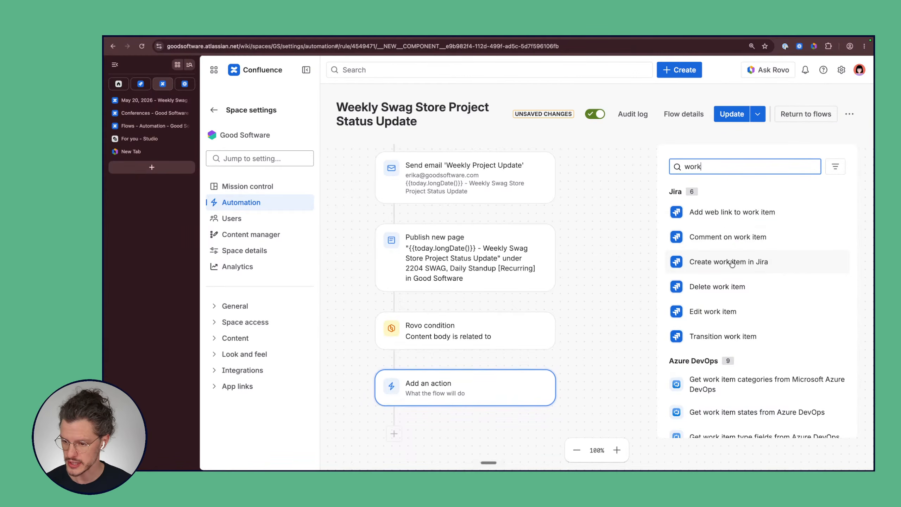
left_click(730, 220)
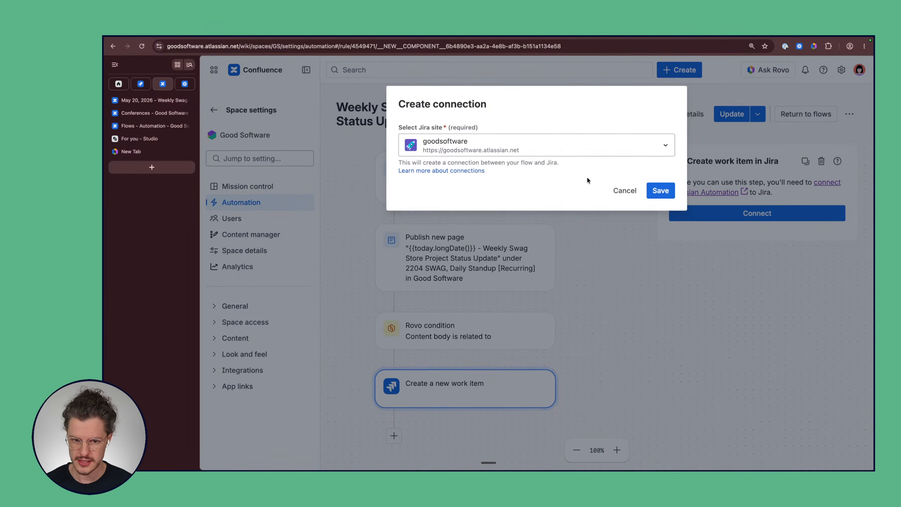
Step: Save the Jira connection and target the Good Software Swag Store (SWAG) space with issue type Task
left_click(660, 191)
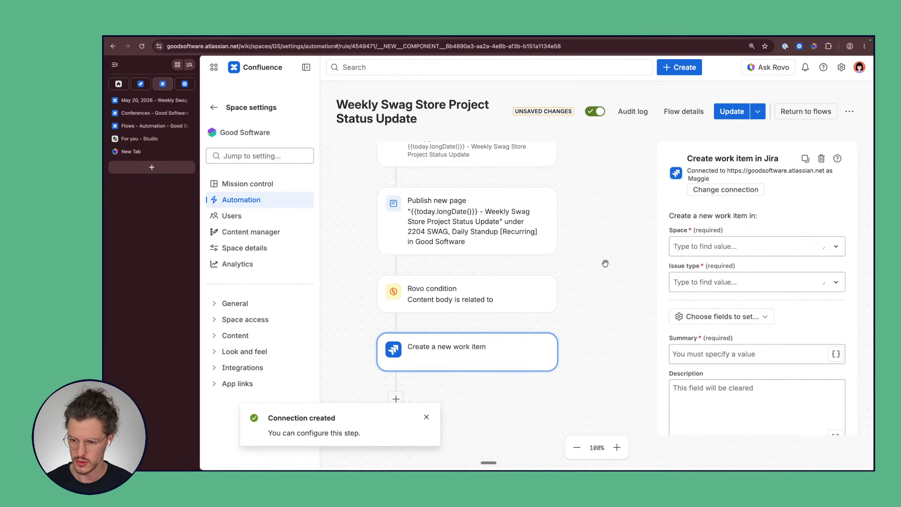
left_click(763, 246)
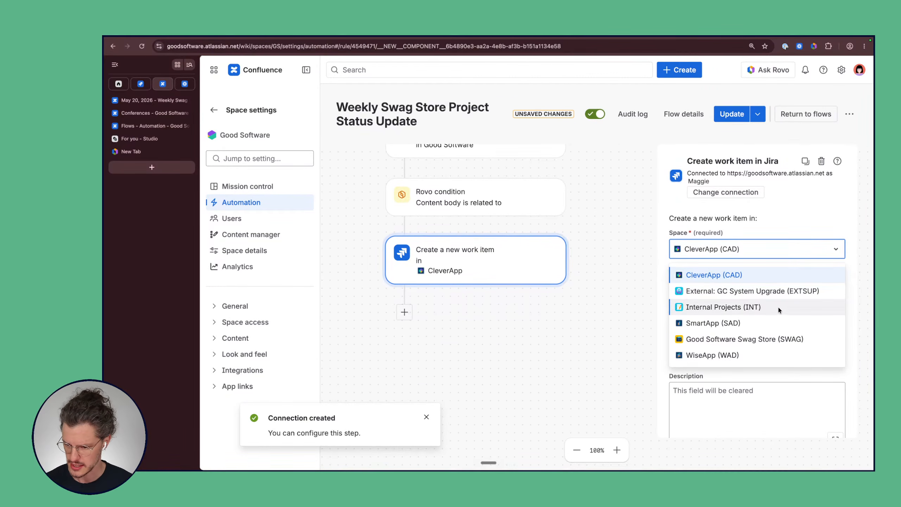
left_click(768, 340)
left_click(746, 251)
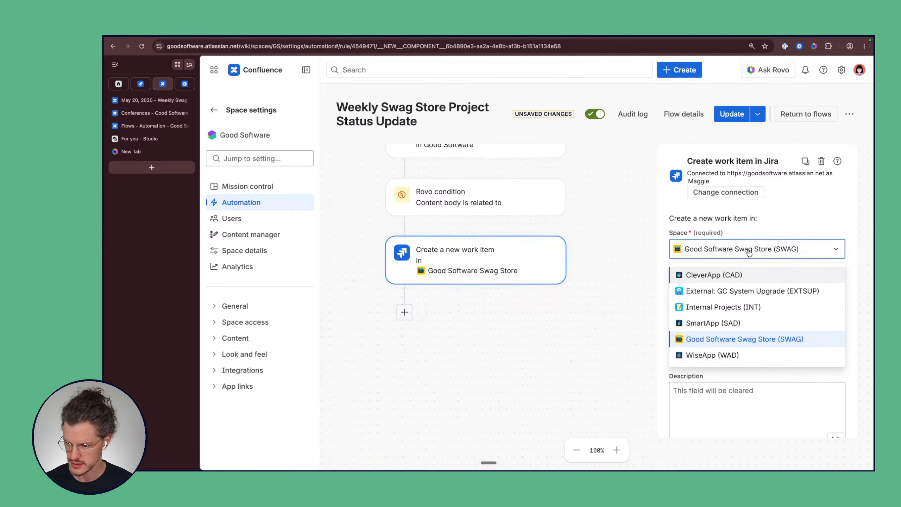
left_click(639, 256)
left_click(704, 290)
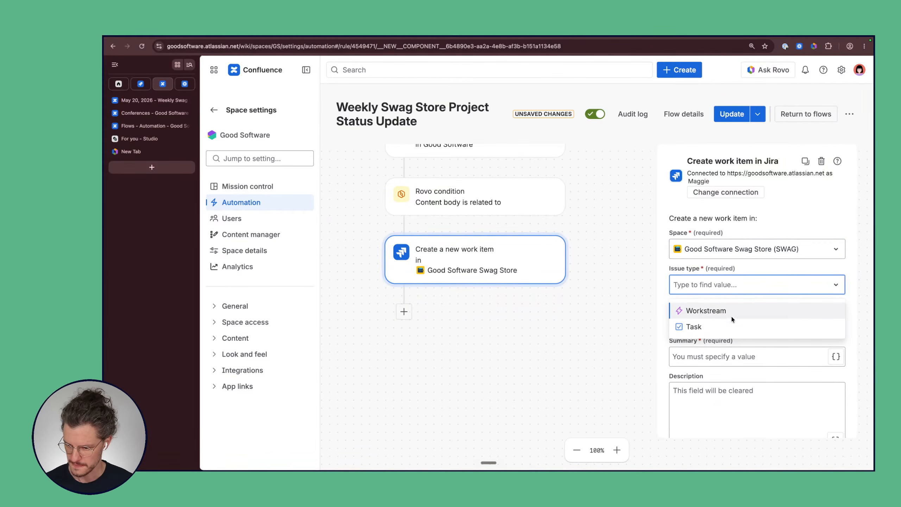
left_click(709, 328)
scroll(715, 272, "down", 3)
scroll(716, 272, "down", 1)
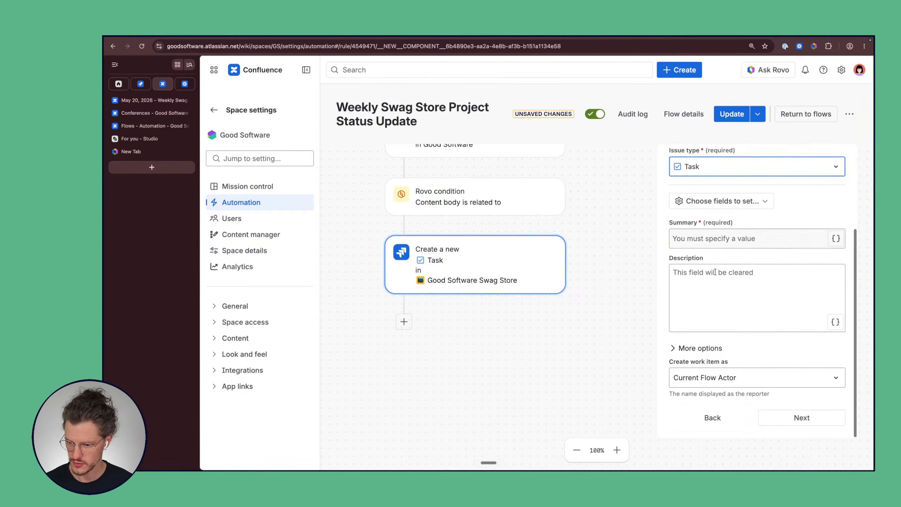
Step: Create the work item as Executive Project Advisor and return to the first settings page
left_click(710, 241)
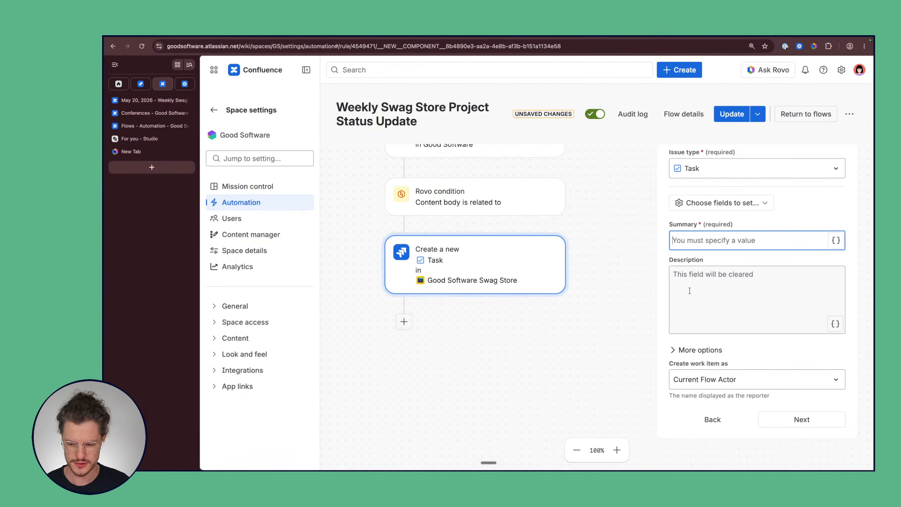
left_click(704, 380)
left_click(701, 410)
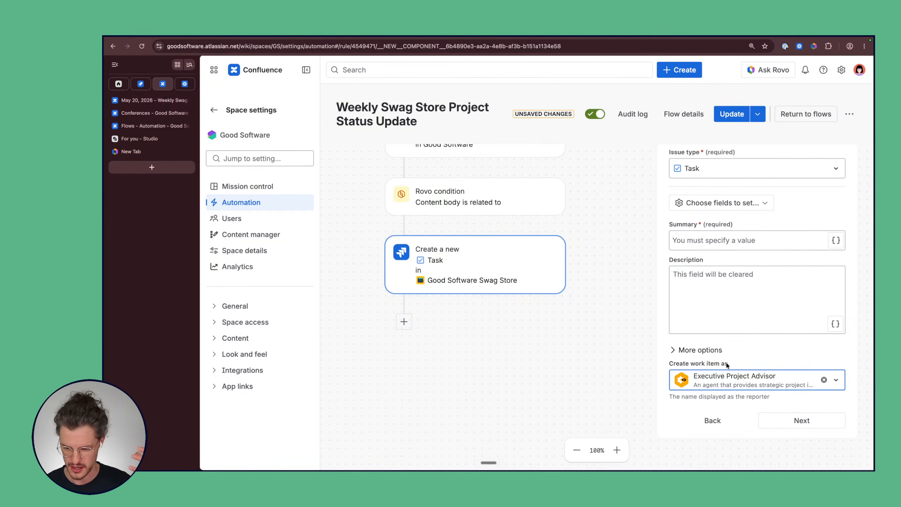
left_click(737, 358)
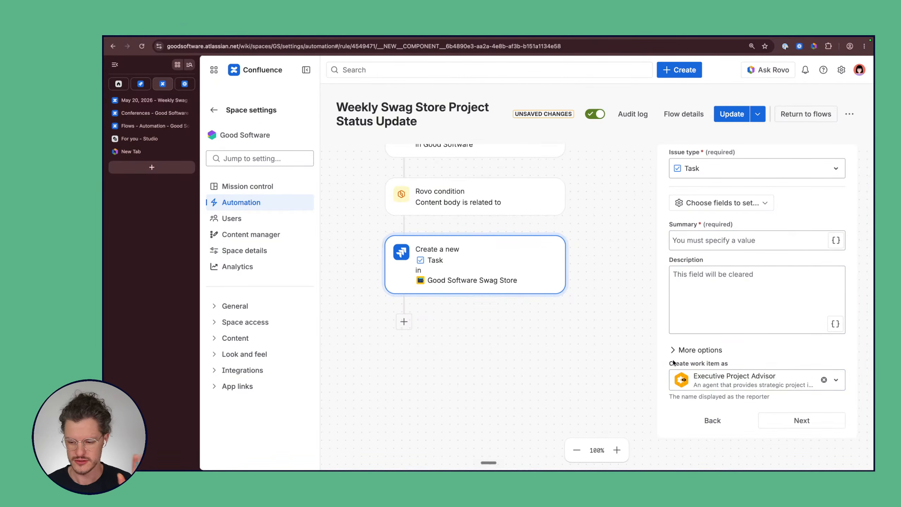
left_click(746, 418)
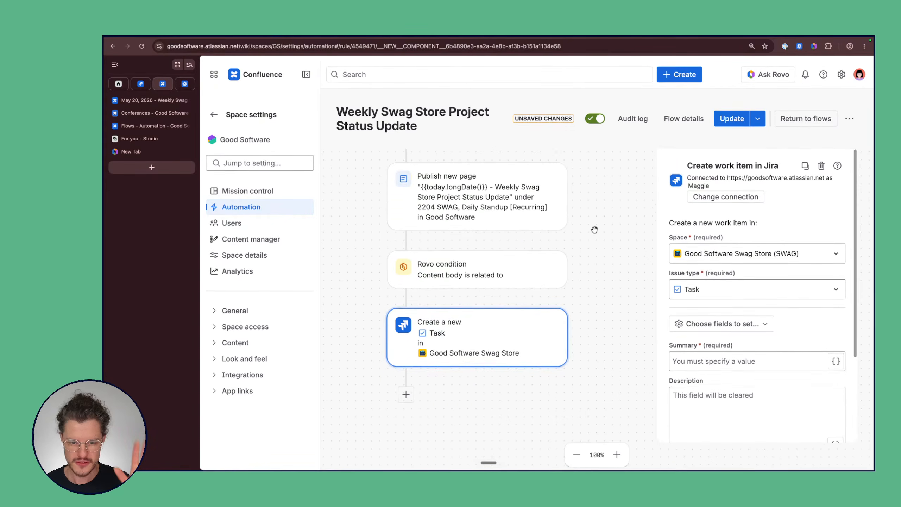
scroll(595, 229, "up", 2)
scroll(595, 229, "down", 1)
scroll(594, 230, "up", 1)
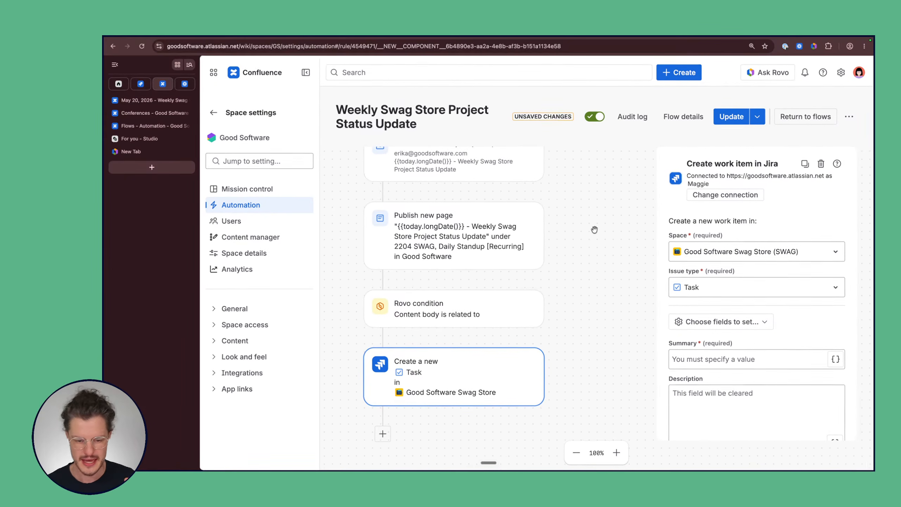
scroll(595, 230, "up", 4)
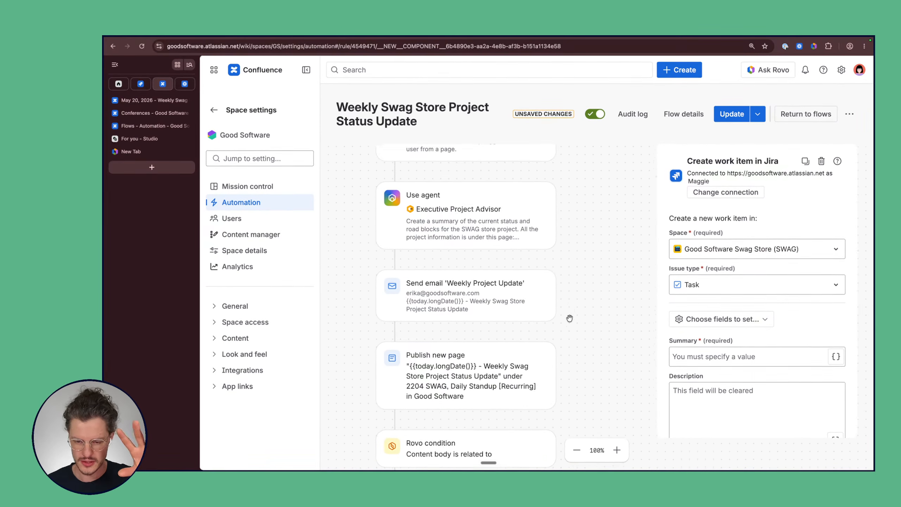
scroll(570, 319, "up", 2)
scroll(570, 318, "right", 1)
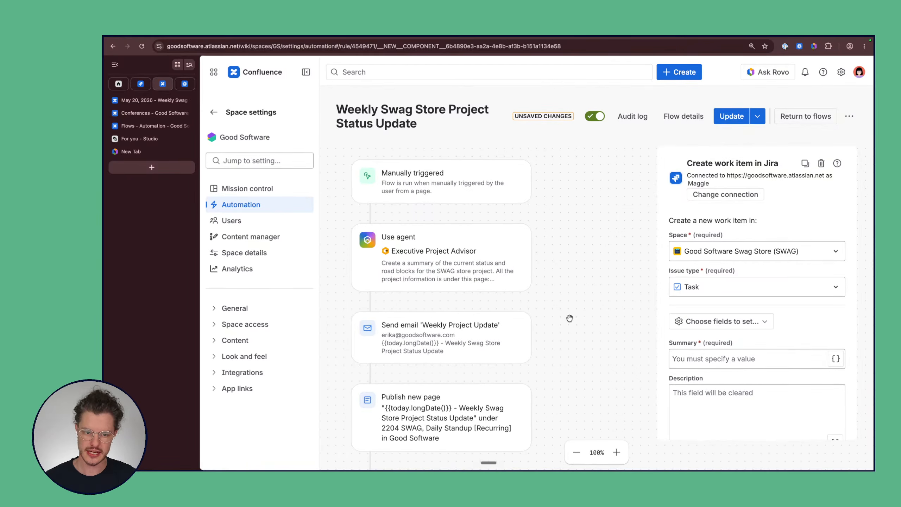
scroll(564, 204, "down", 5)
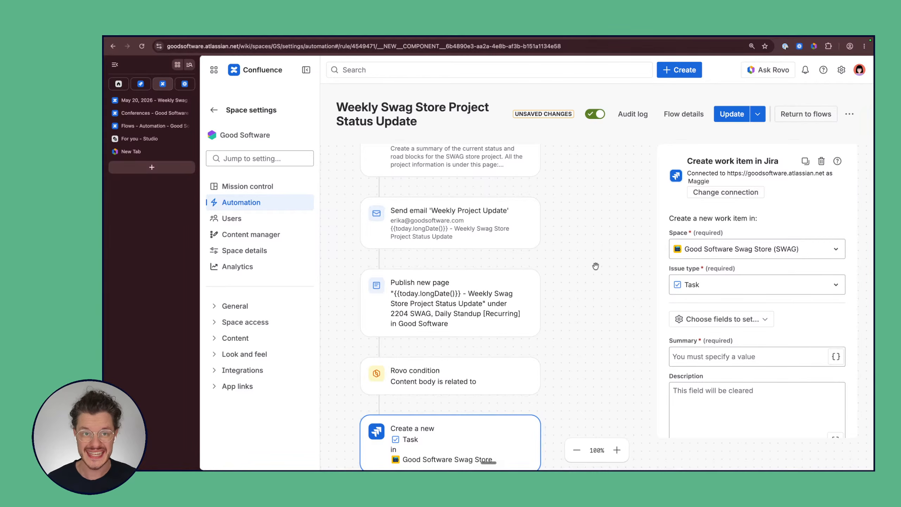
scroll(596, 266, "down", 5)
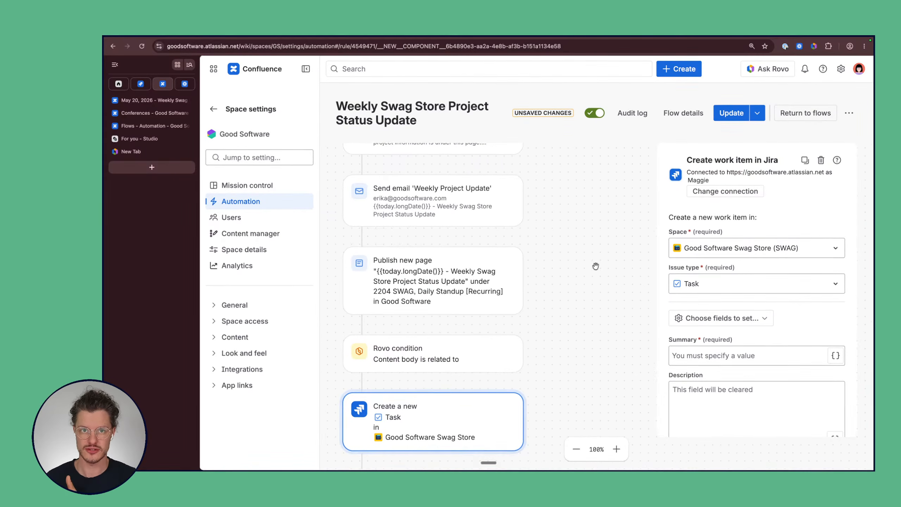
scroll(596, 266, "down", 2)
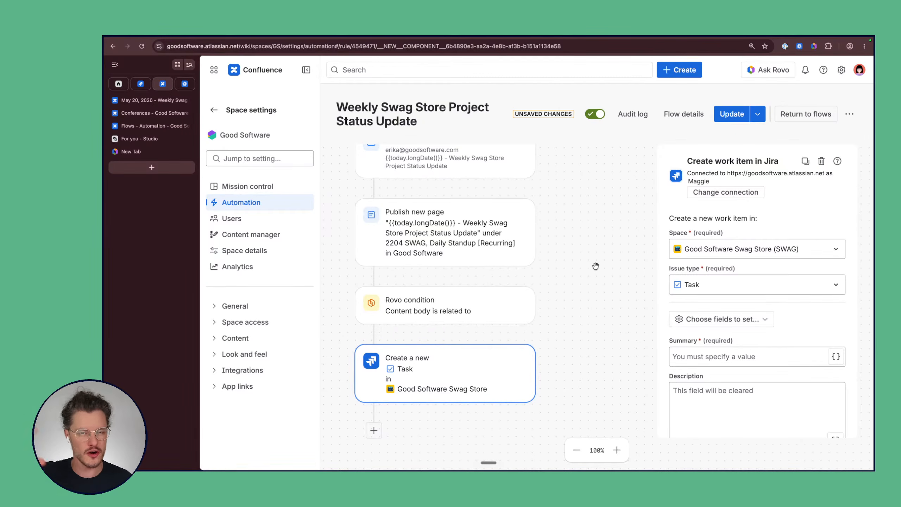
scroll(551, 243, "up", 6)
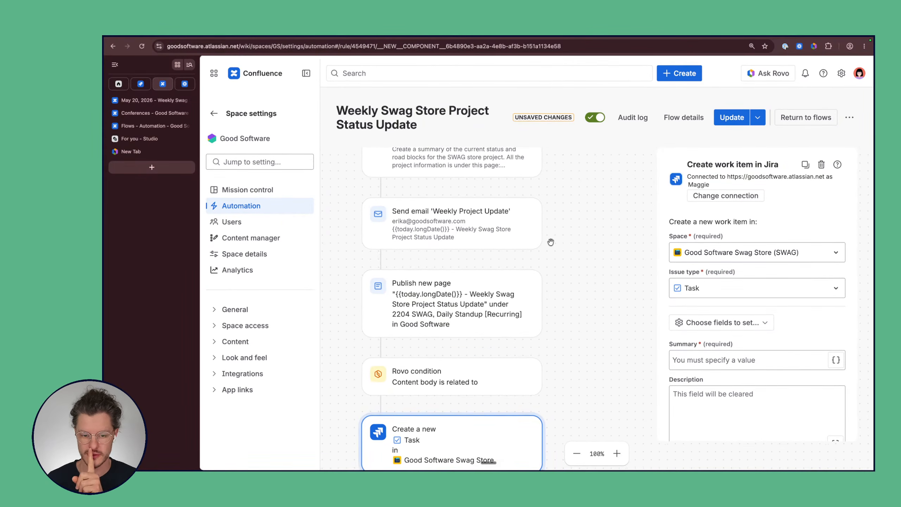
scroll(551, 242, "up", 8)
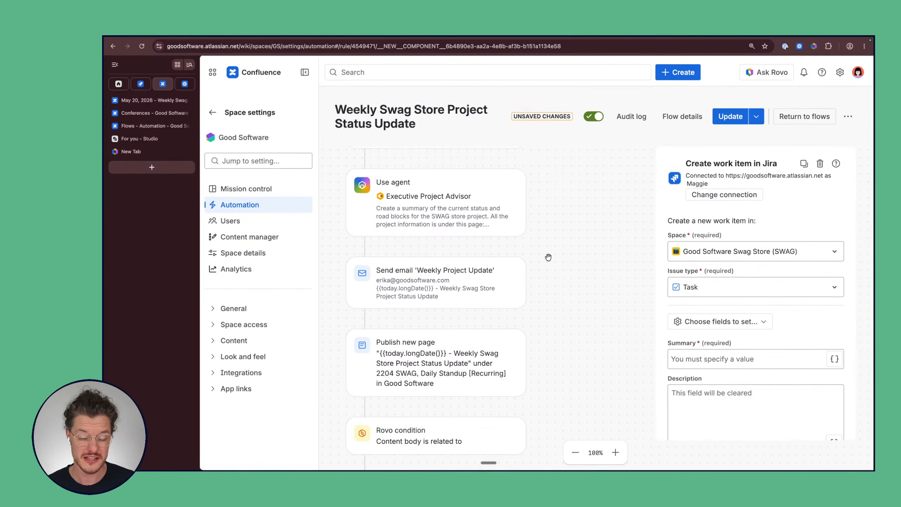
scroll(549, 257, "down", 4)
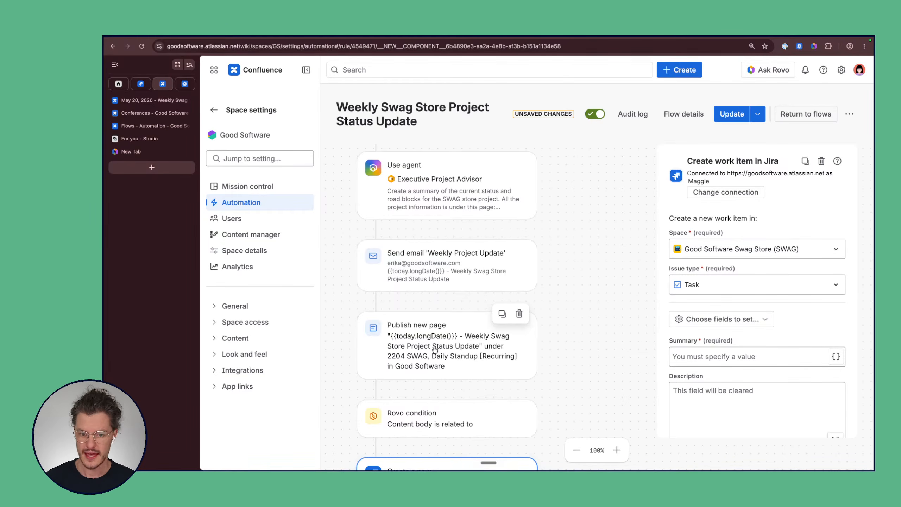
scroll(408, 284, "up", 3)
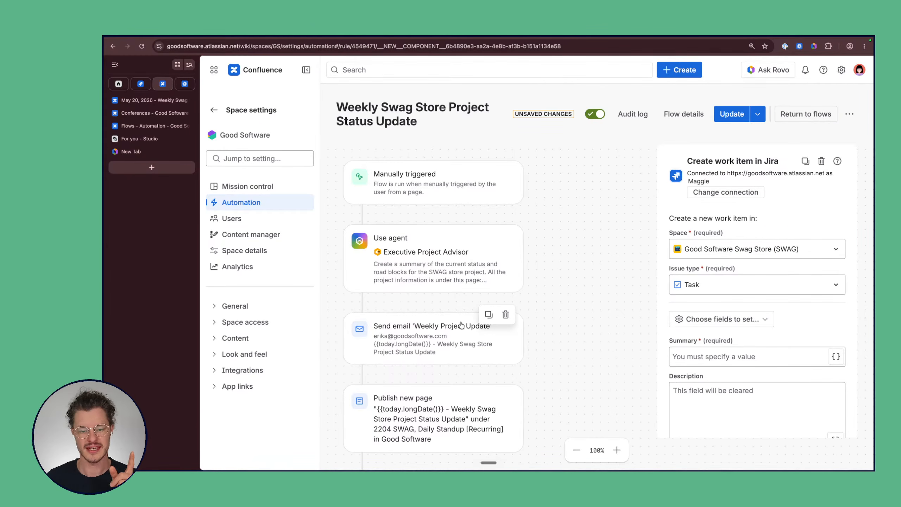
left_click_drag(403, 327, 419, 242)
scroll(419, 242, "down", 5)
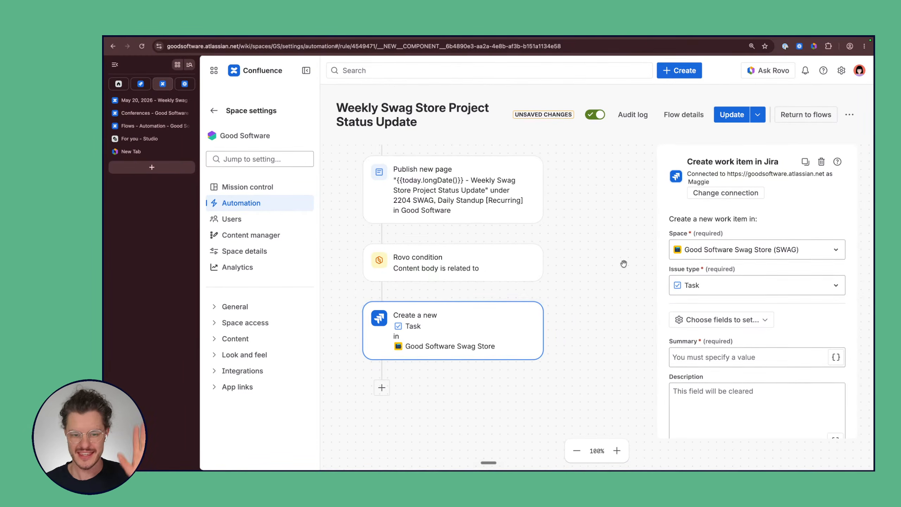
scroll(611, 268, "up", 3)
scroll(593, 272, "up", 2)
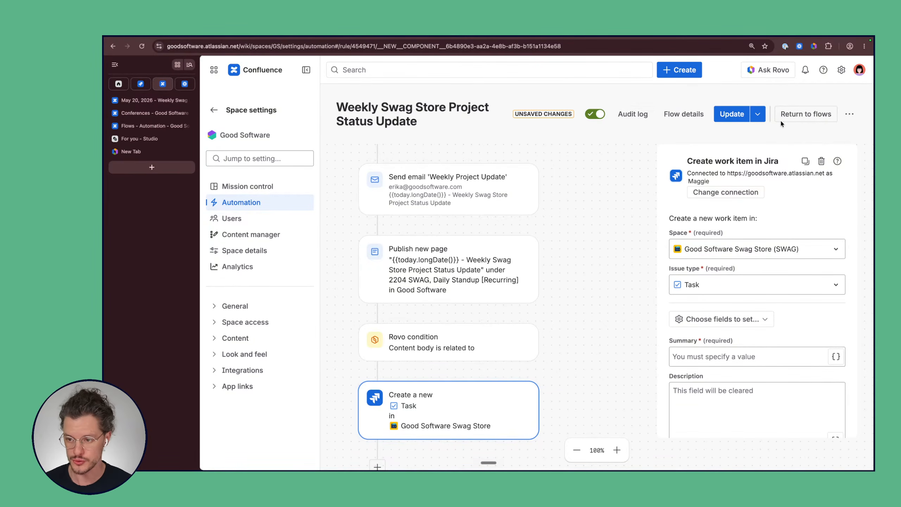
left_click(795, 116)
Step: Discard the unsaved flow edits, view monthly usage, then return to the Flows list
left_click(657, 143)
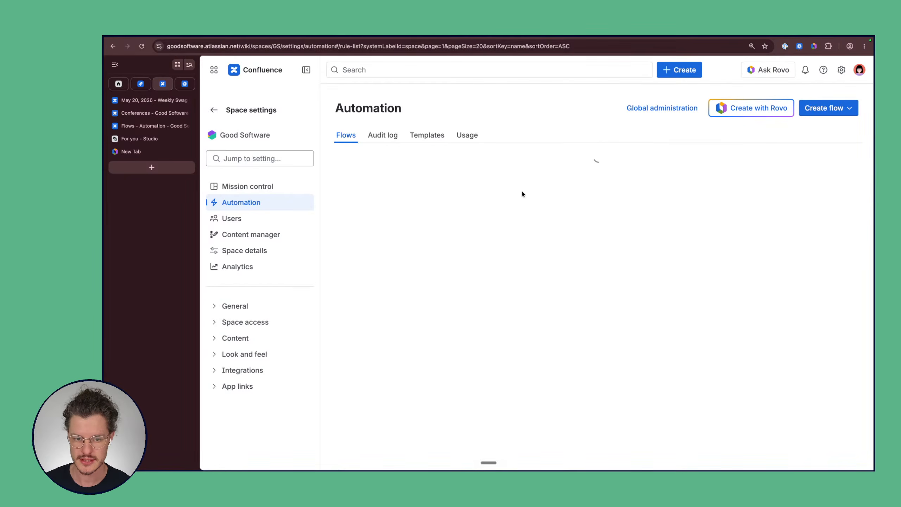
left_click(466, 135)
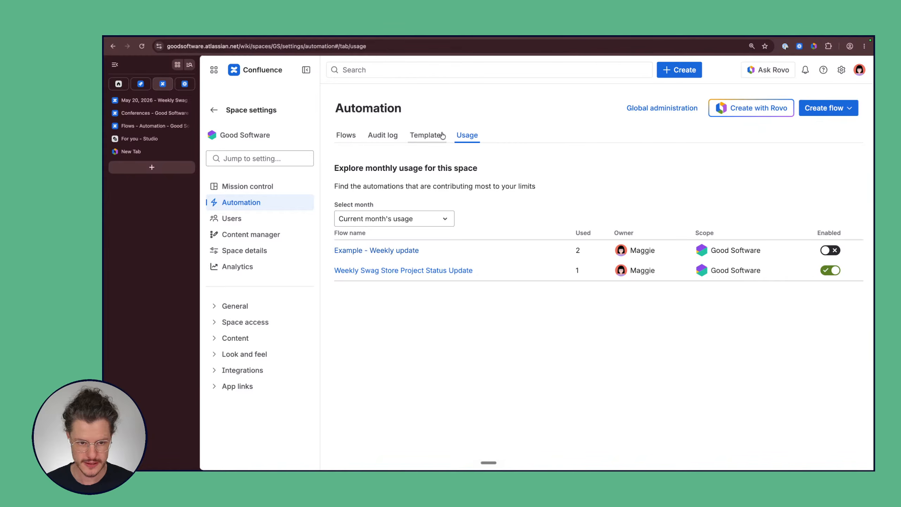
left_click(344, 138)
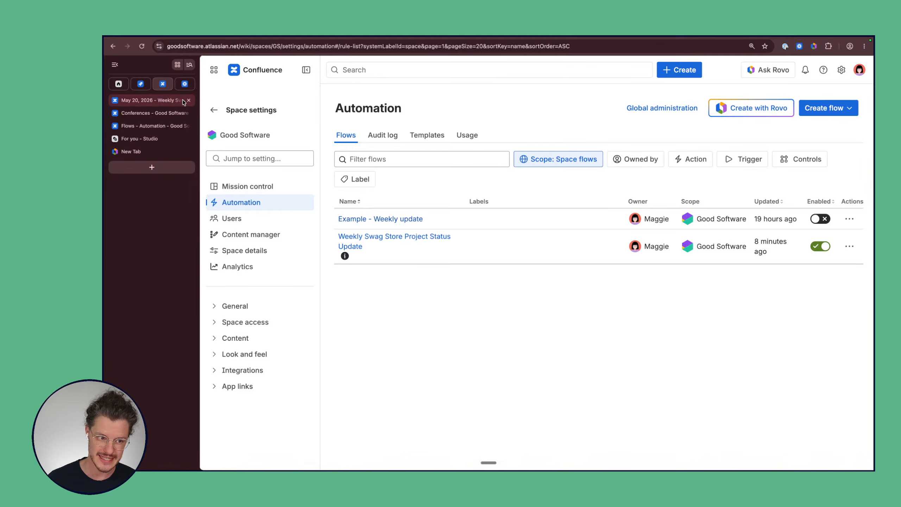
Step: Switch through the May 20, 2026 status page tab to the Conferences database tab
left_click(156, 103)
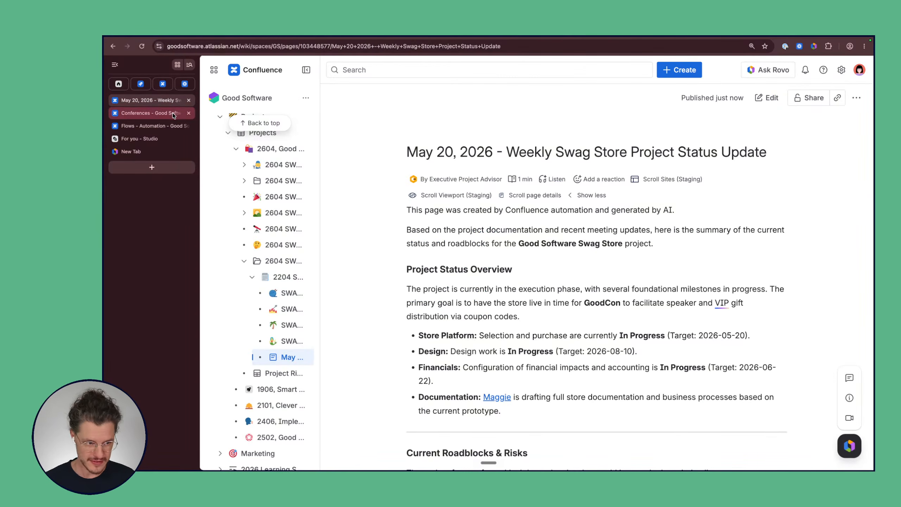
left_click(174, 113)
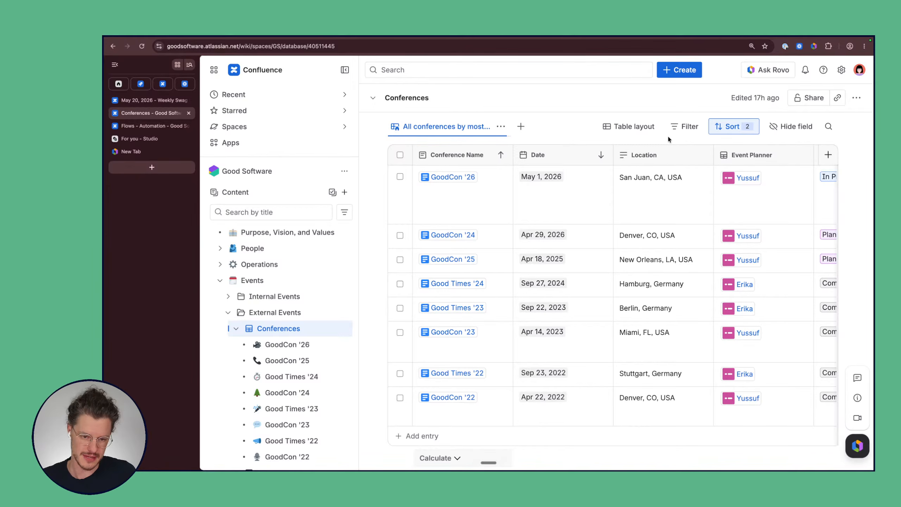
scroll(612, 256, "right", 5)
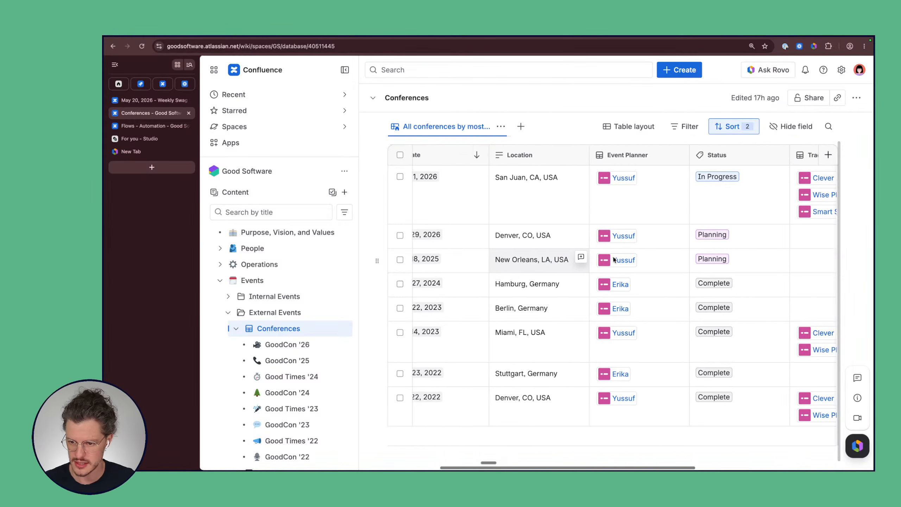
scroll(614, 259, "right", 10)
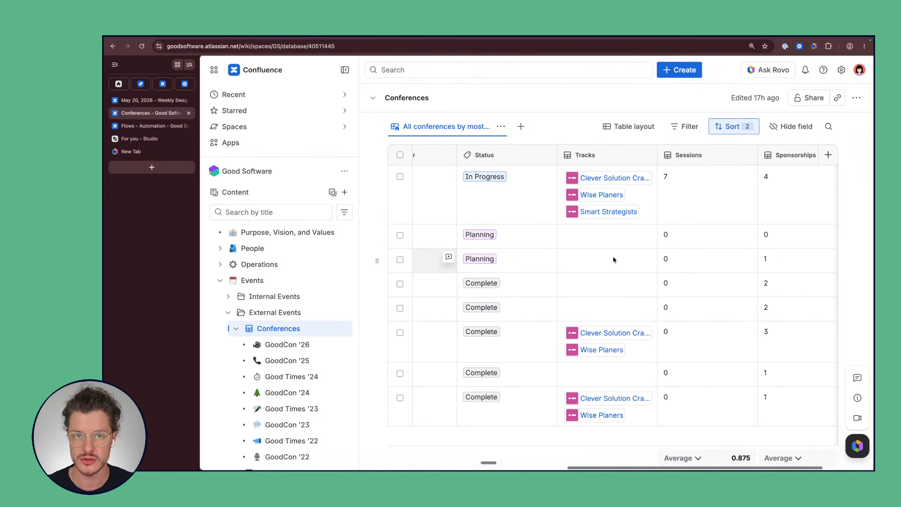
scroll(612, 255, "left", 3)
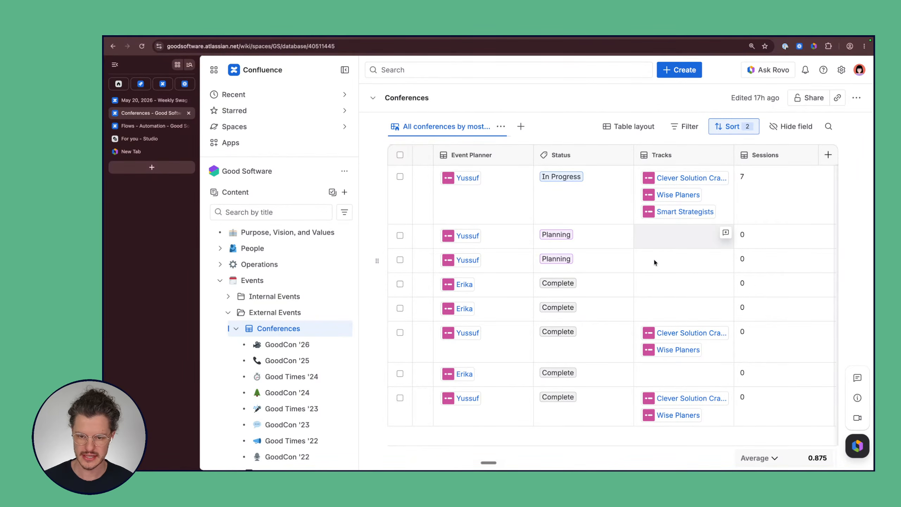
scroll(595, 250, "right", 3)
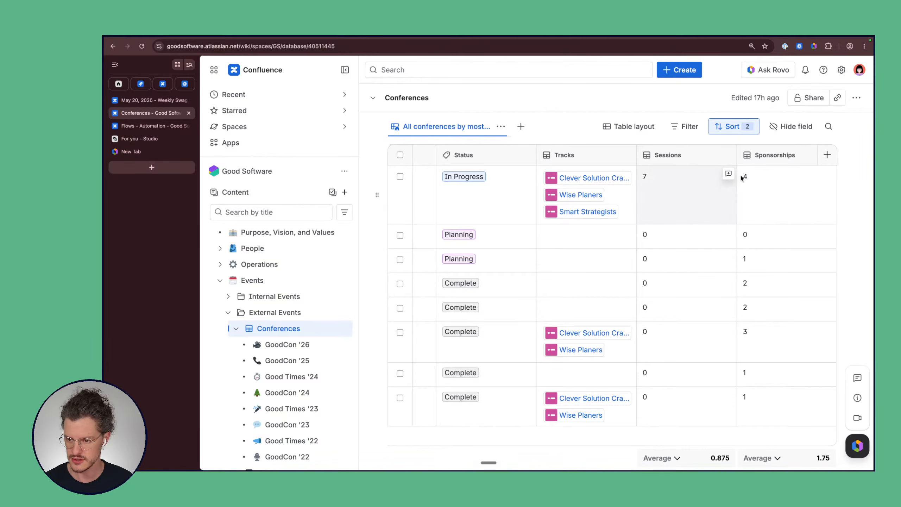
scroll(655, 203, "left", 3)
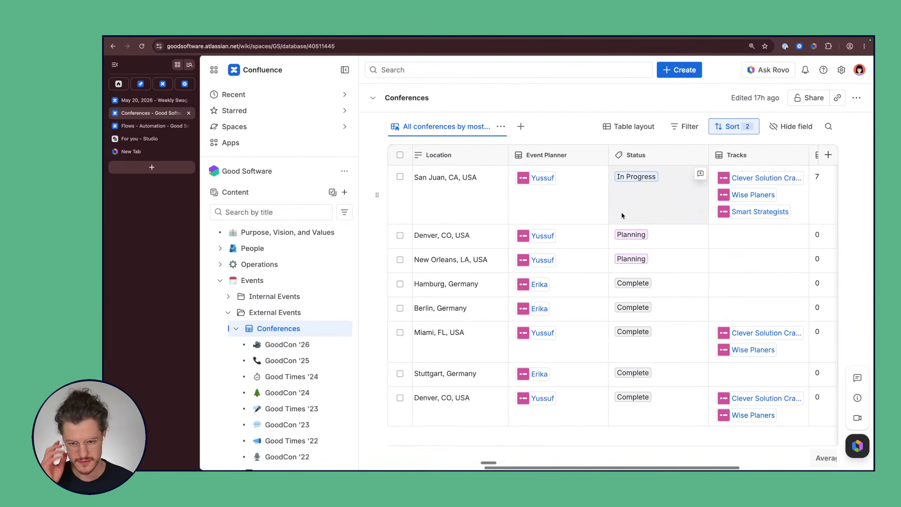
scroll(569, 214, "right", 2)
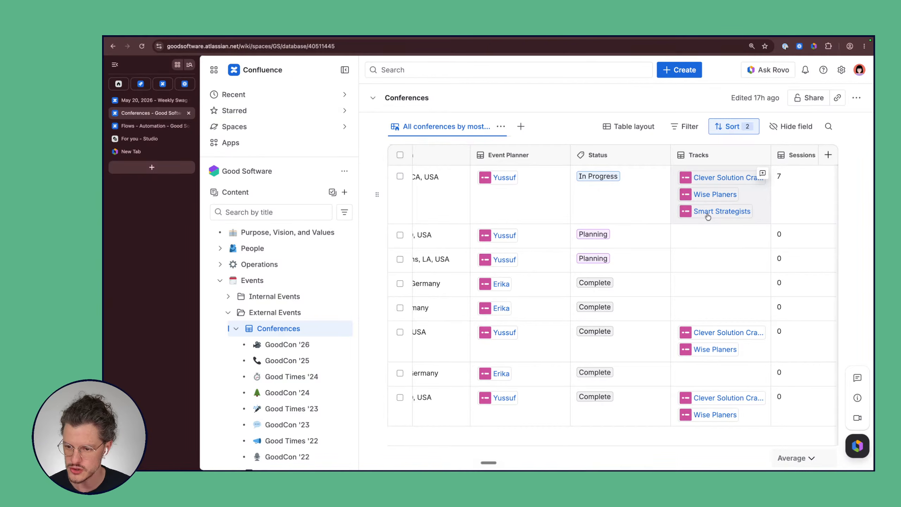
scroll(559, 197, "left", 5)
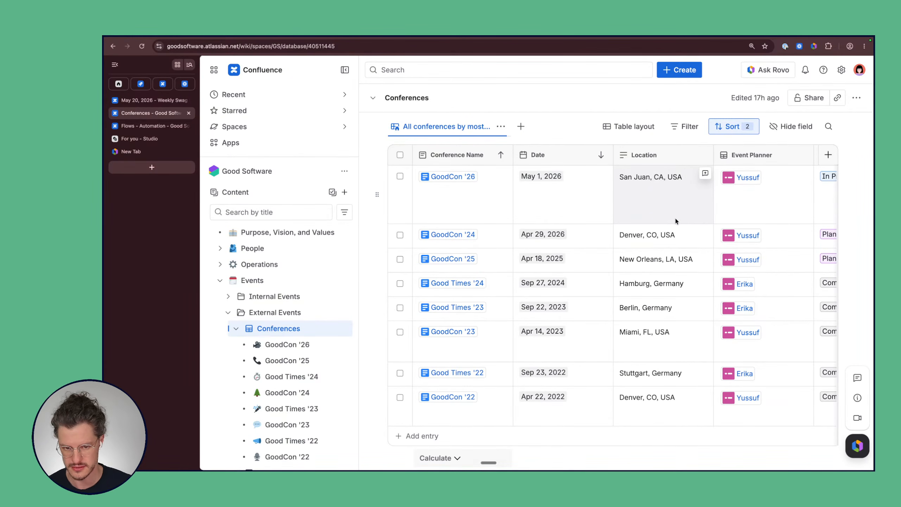
mouse_move(439, 179)
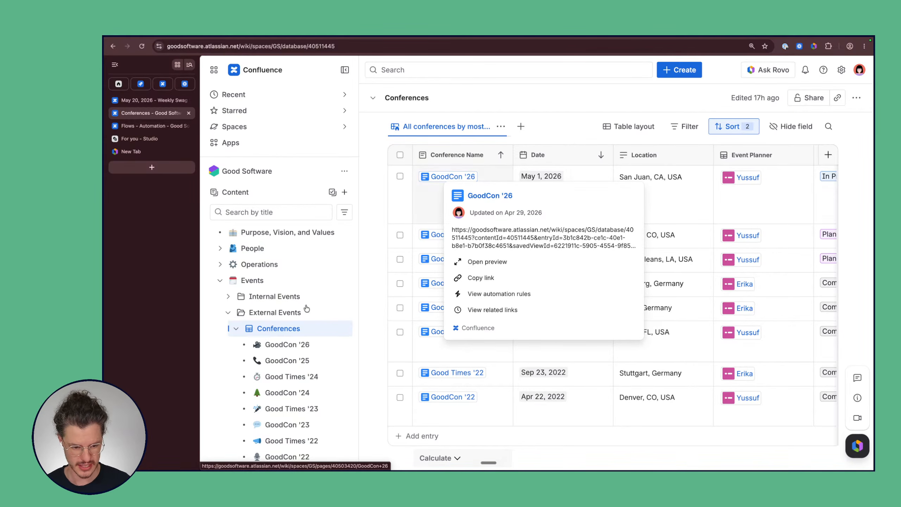
mouse_move(293, 350)
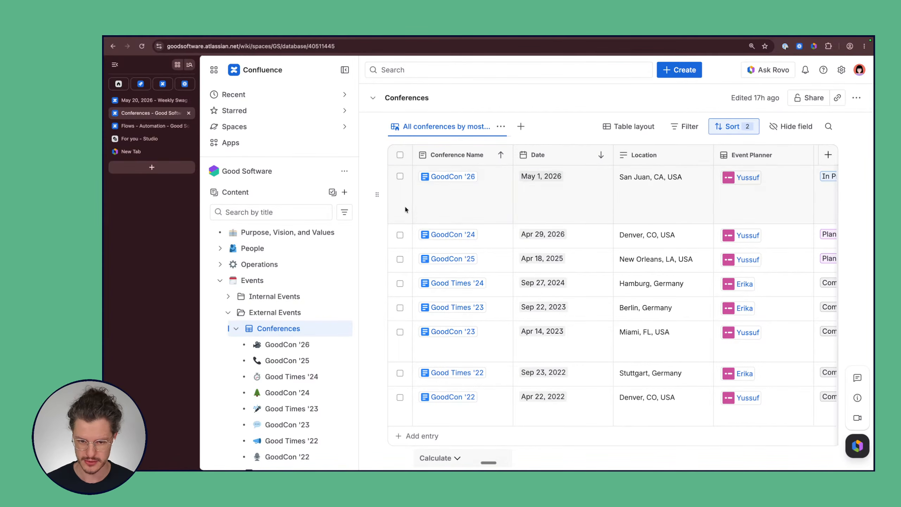
scroll(633, 204, "right", 5)
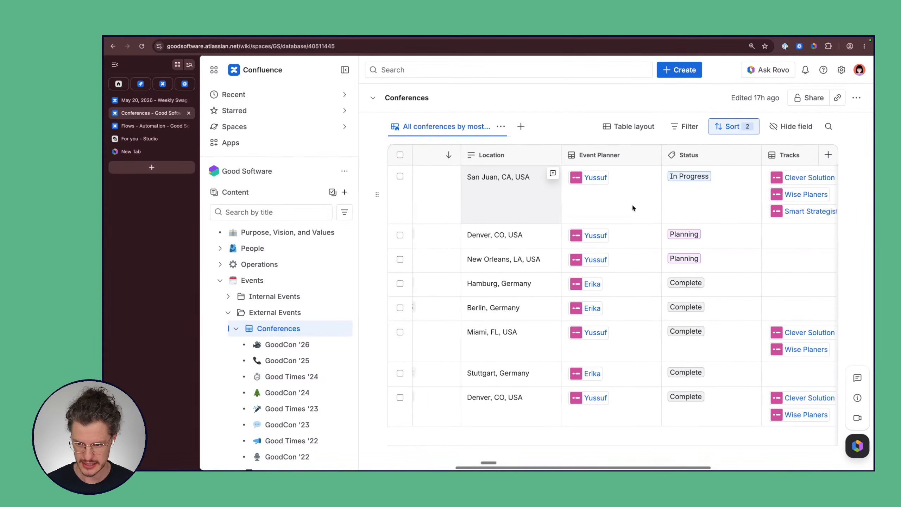
scroll(632, 204, "left", 5)
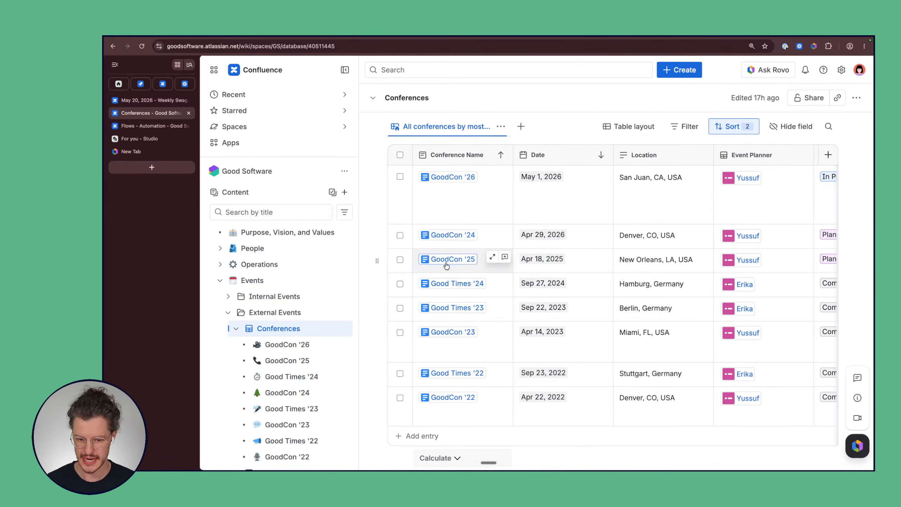
mouse_move(448, 263)
scroll(665, 267, "right", 5)
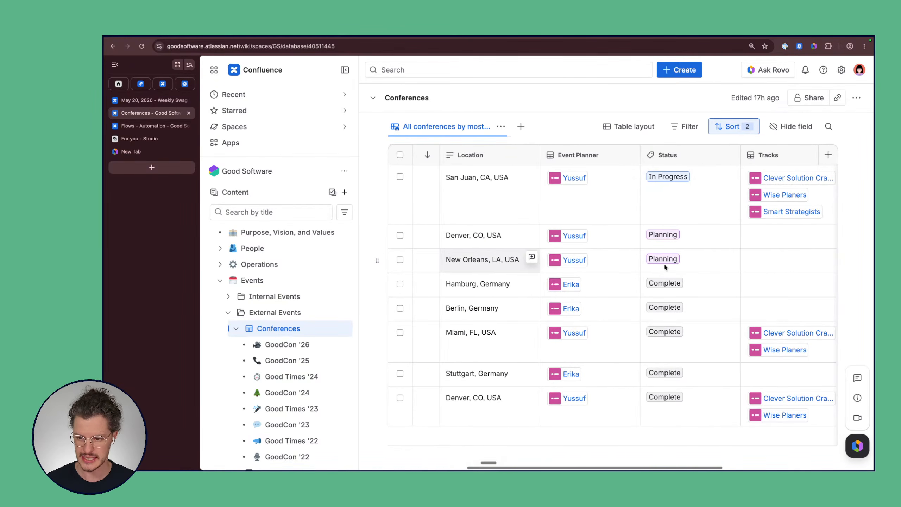
left_click(688, 260)
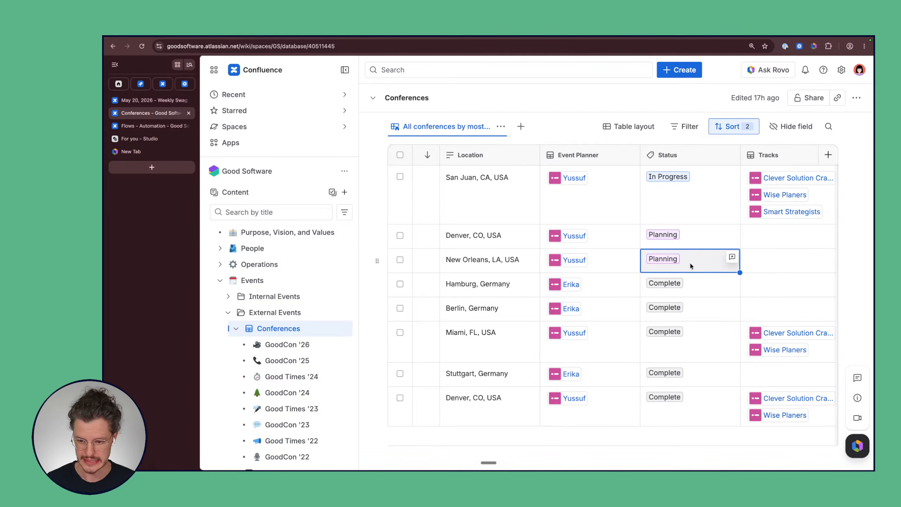
left_click(686, 259)
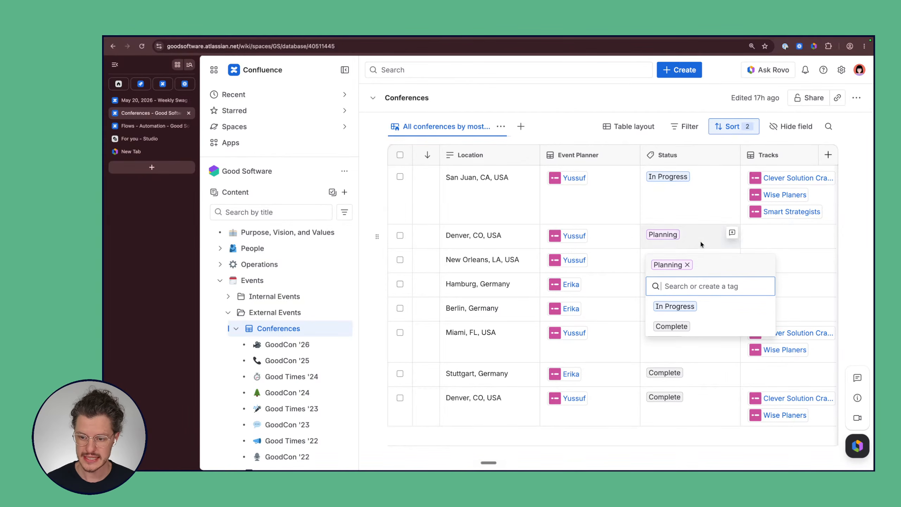
left_click(699, 251)
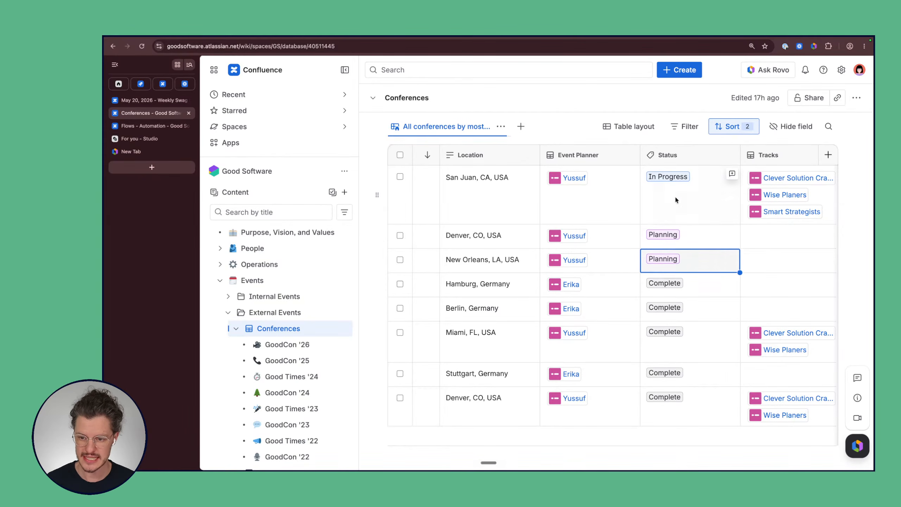
left_click(694, 254)
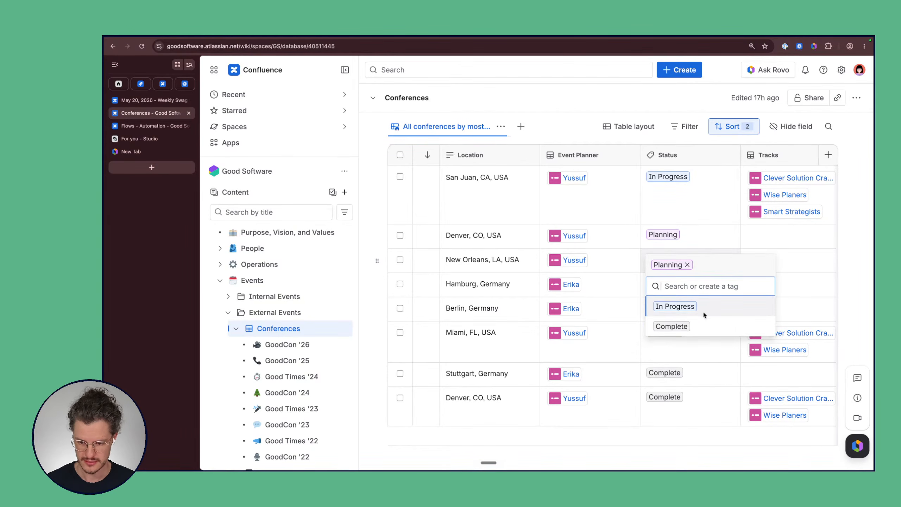
left_click(689, 328)
left_click(714, 235)
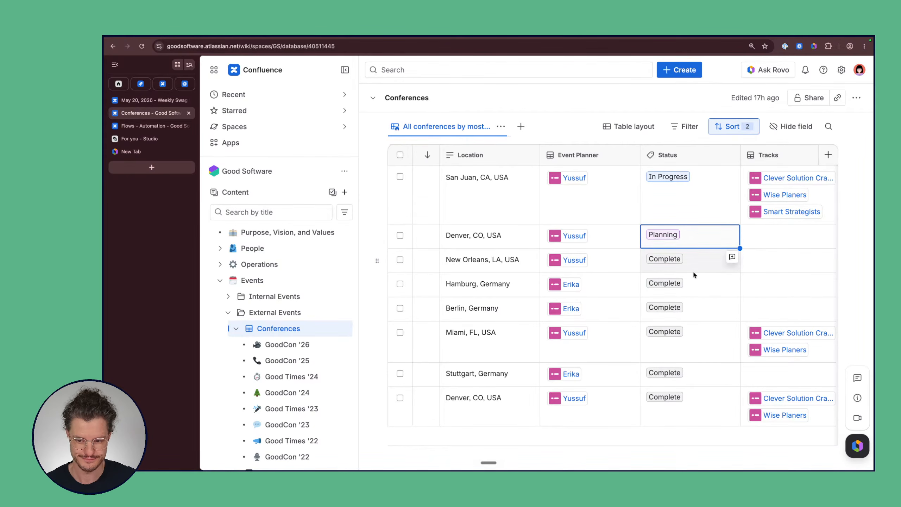
left_click(693, 235)
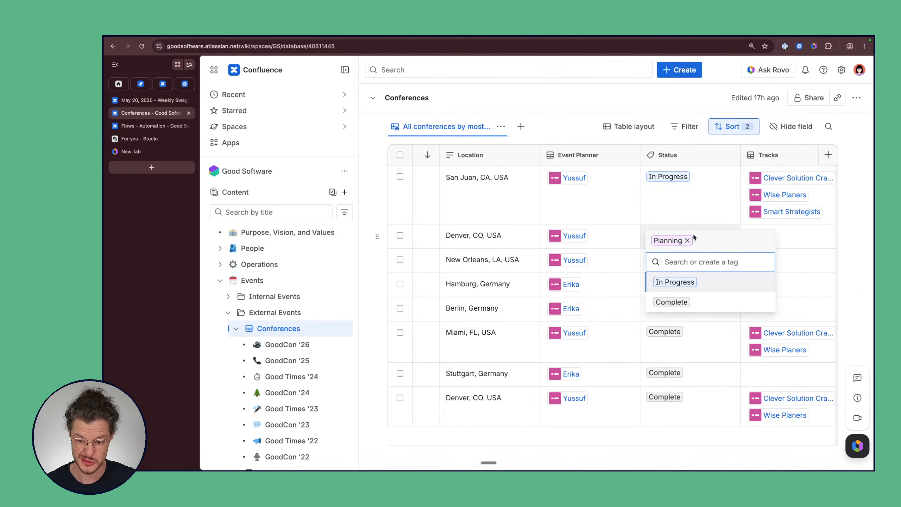
left_click(686, 304)
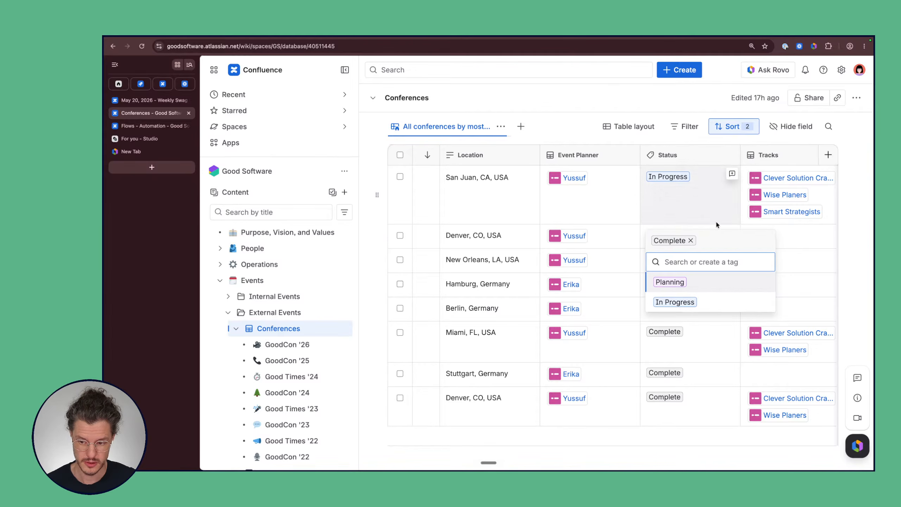
left_click(800, 234)
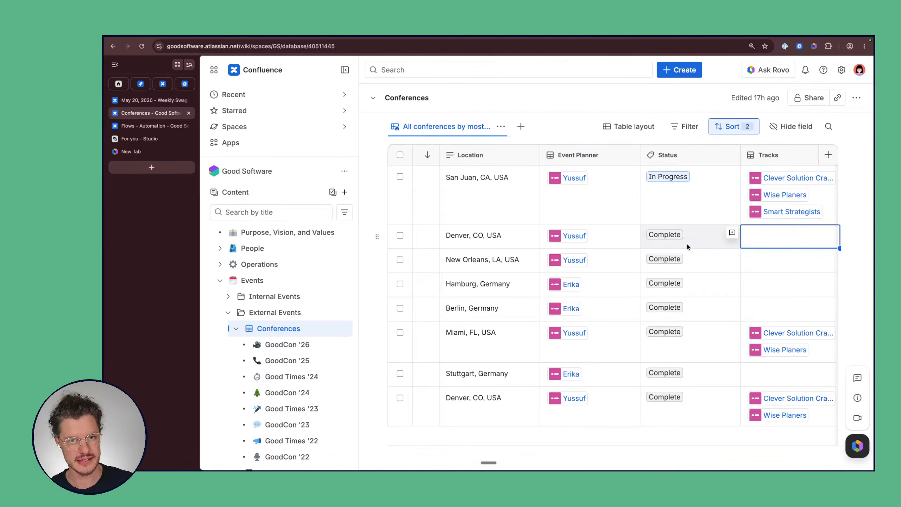
left_click(702, 241)
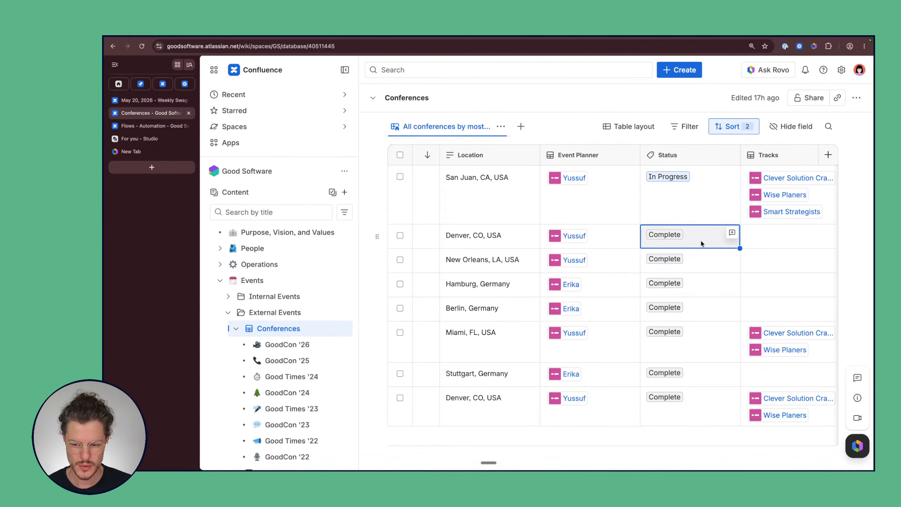
left_click(702, 242)
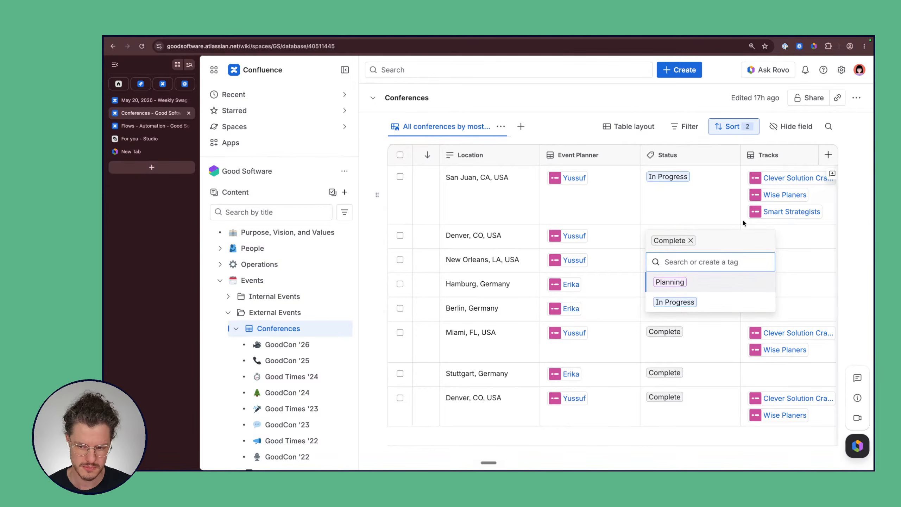
left_click(730, 225)
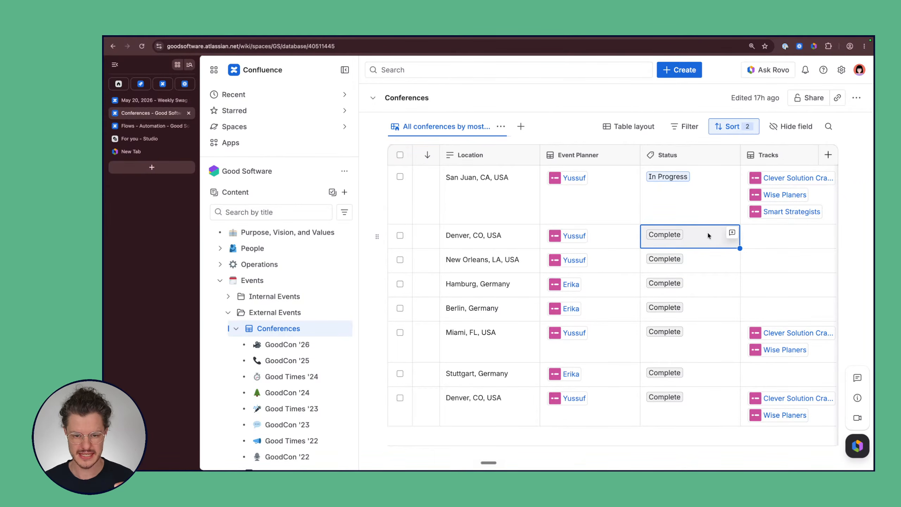
mouse_move(734, 154)
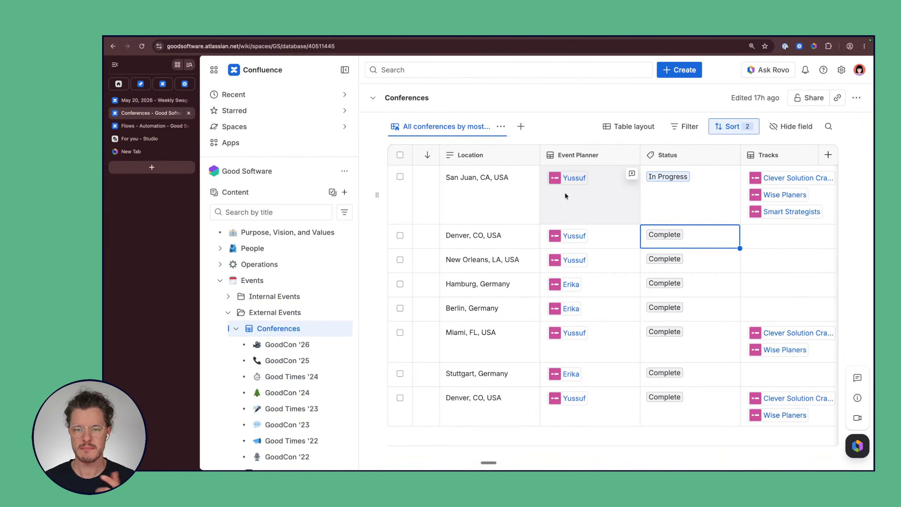
mouse_move(449, 159)
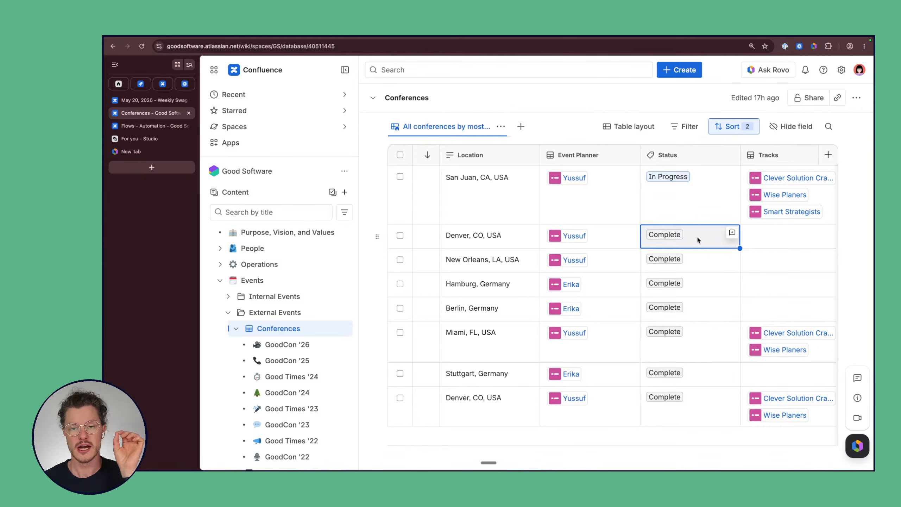
scroll(697, 236, "right", 5)
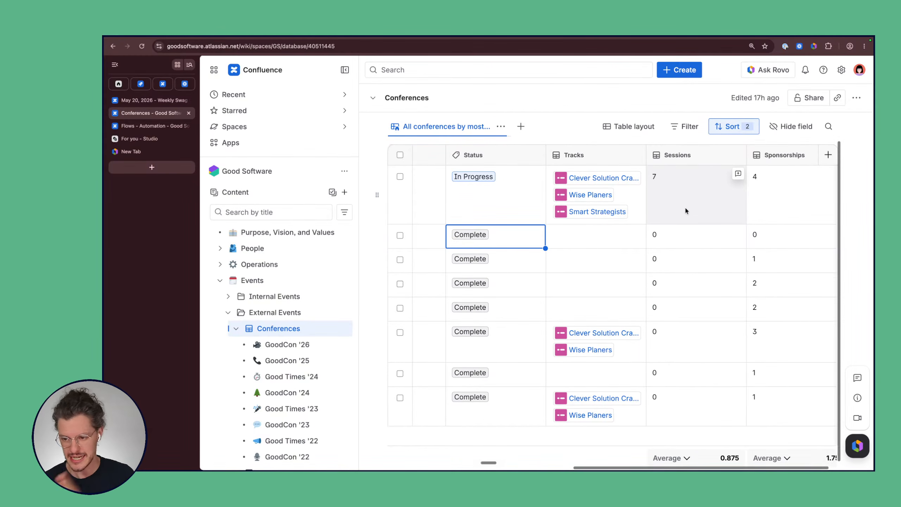
Step: Check GoodCon '26's date stays May 1, 2026, then view the table's sort settings
scroll(686, 209, "left", 6)
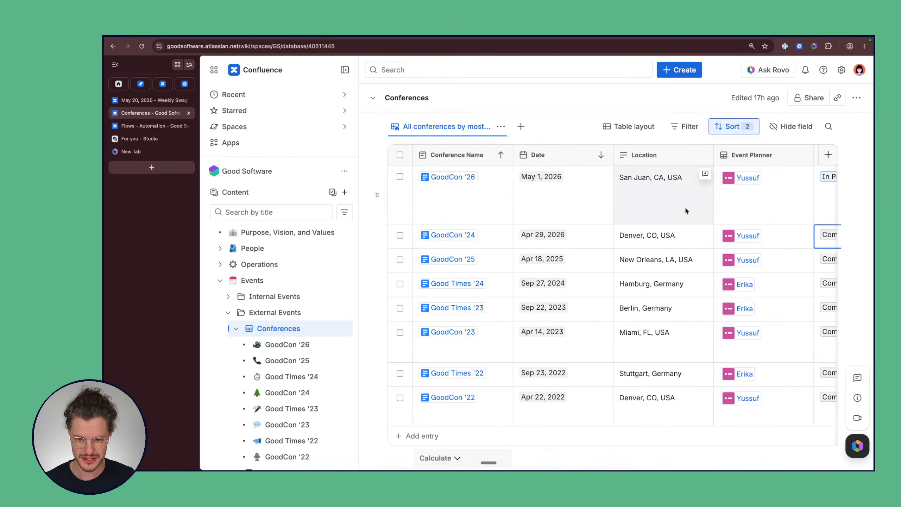
left_click(576, 201)
left_click(577, 202)
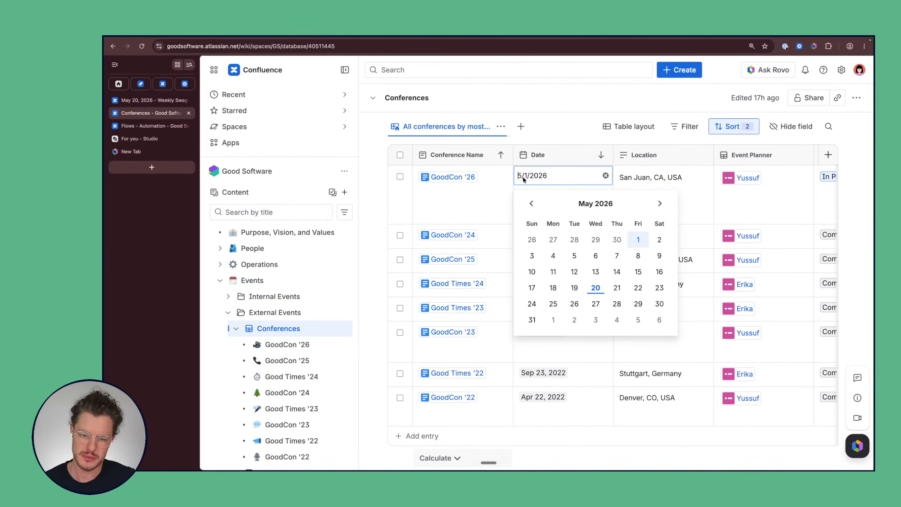
left_click(552, 182)
left_click(551, 181)
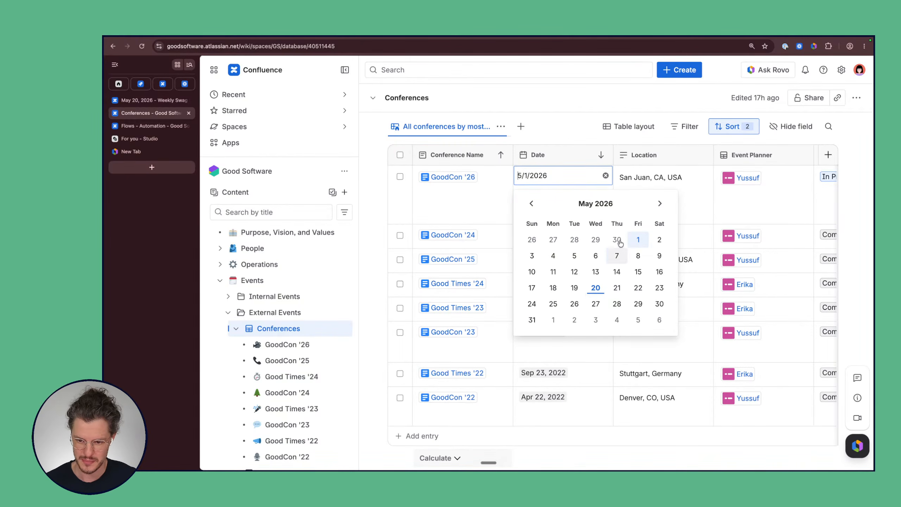
left_click(576, 176)
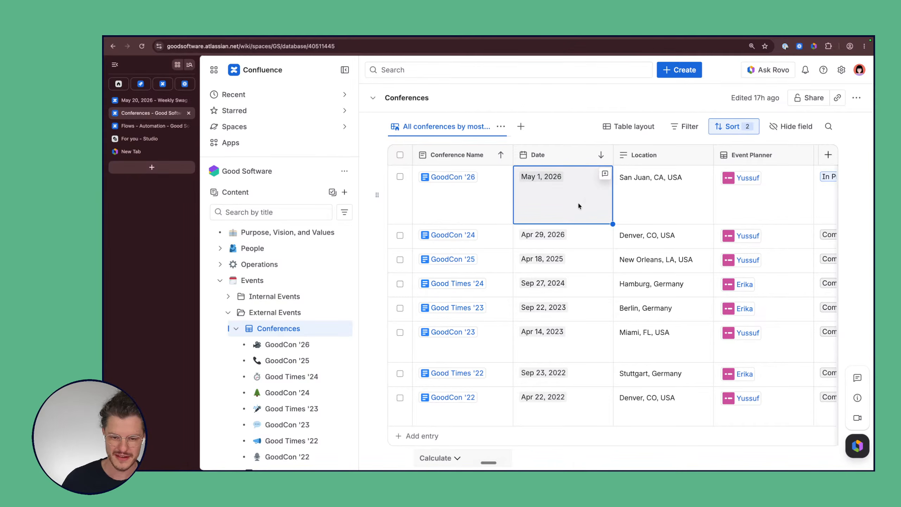
left_click(555, 120)
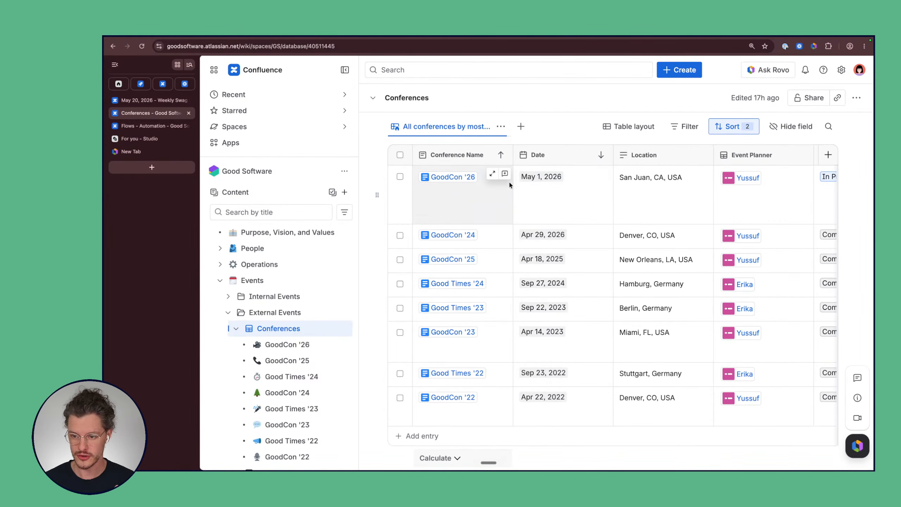
left_click(735, 131)
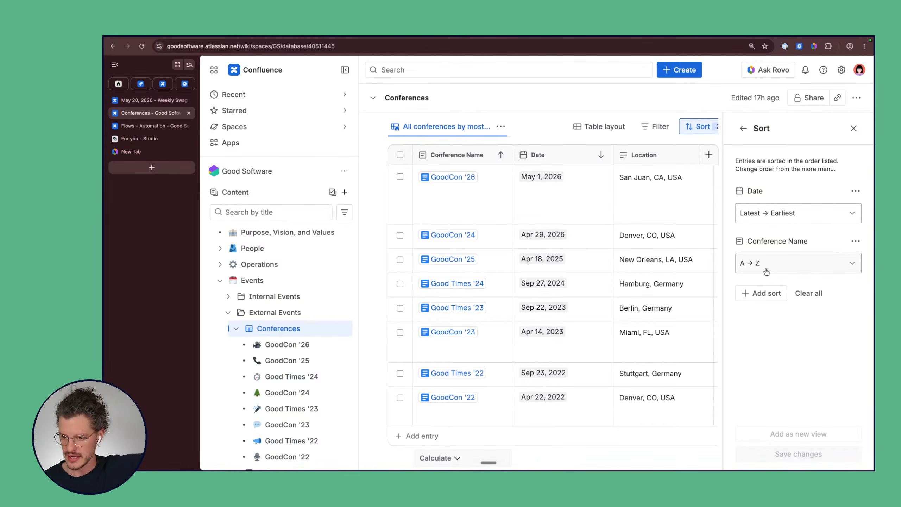
Step: Close the sort panel and scroll right to the Status, Tracks, Sessions and Sponsorships columns
left_click(853, 128)
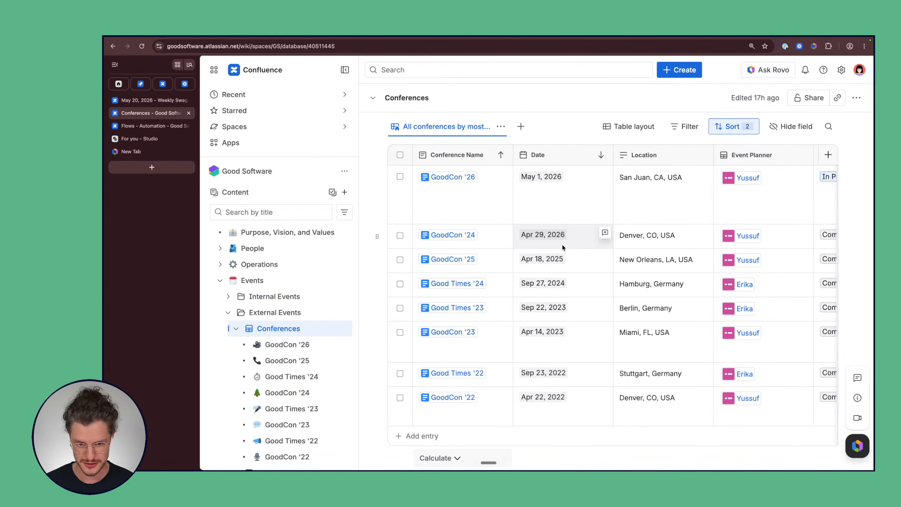
scroll(552, 219, "right", 3)
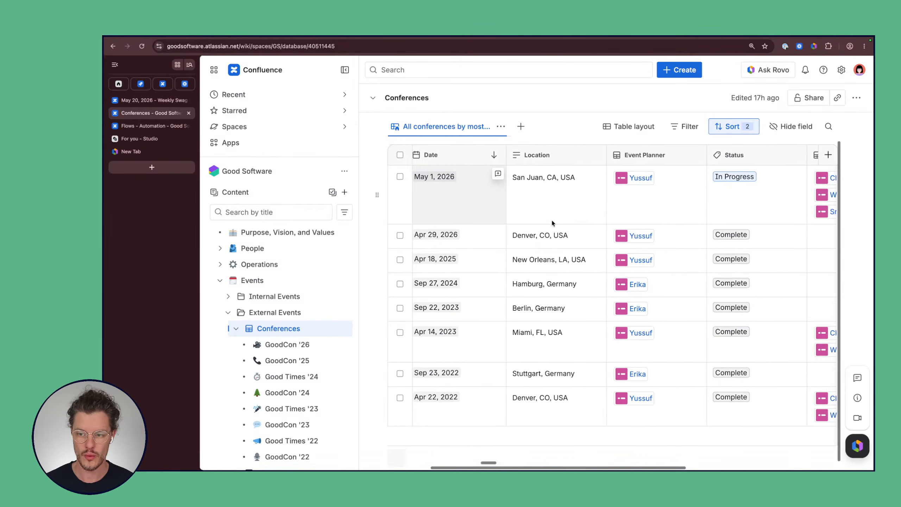
scroll(552, 222, "right", 5)
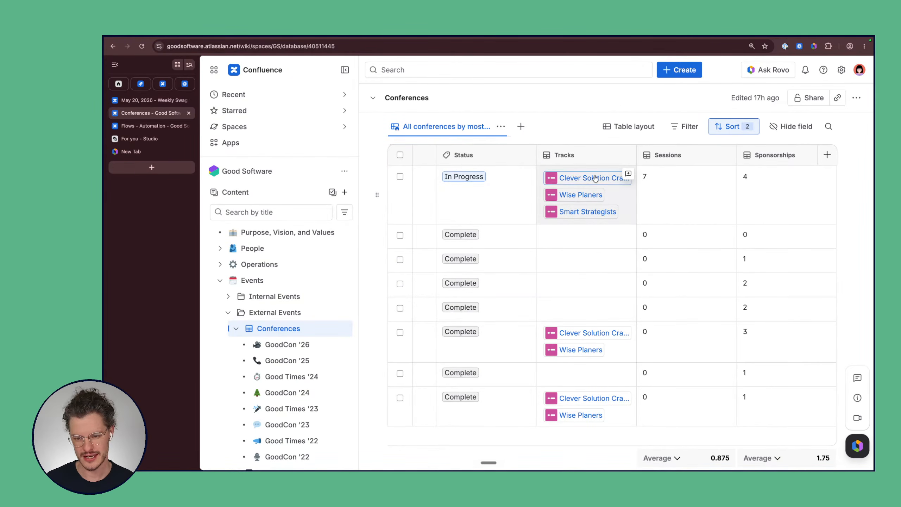
mouse_move(590, 203)
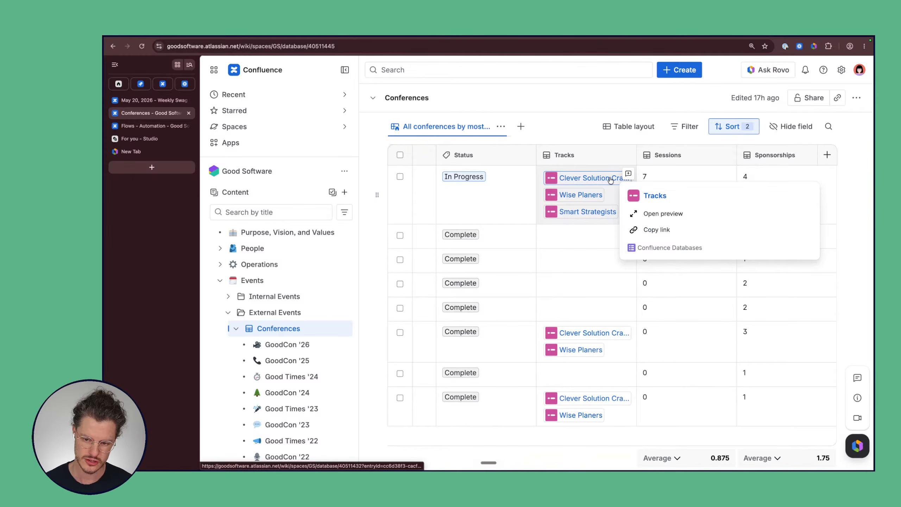
Step: Open the Clever Solution Crafters entry from the In Progress row's Tracks cell and resize its panel
left_click(591, 178)
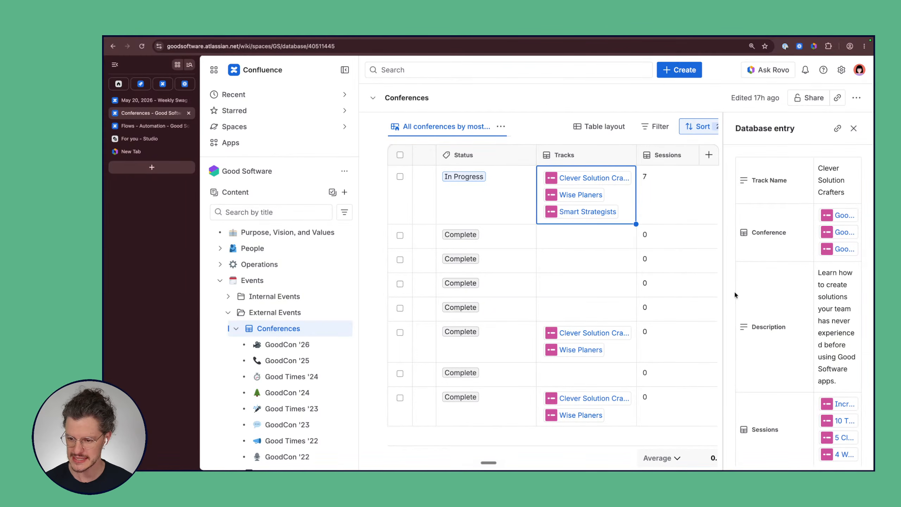
left_click_drag(725, 293, 711, 292)
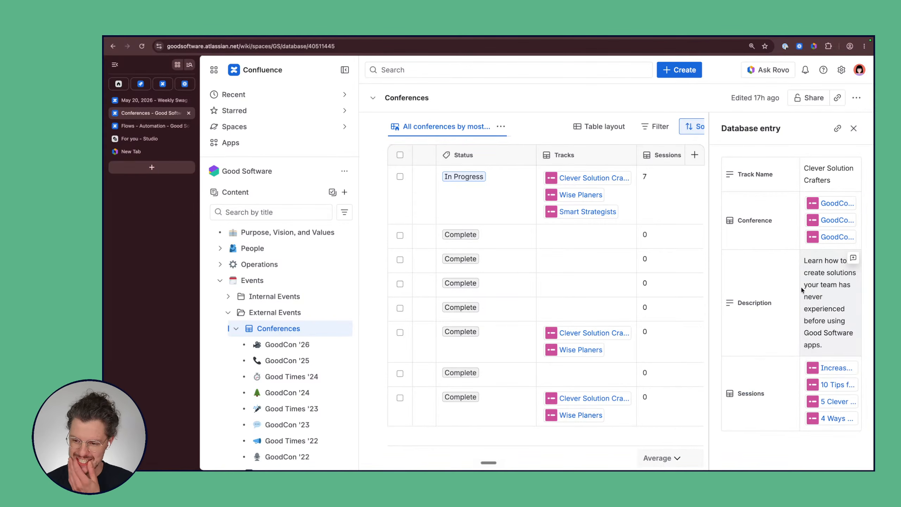
mouse_move(788, 291)
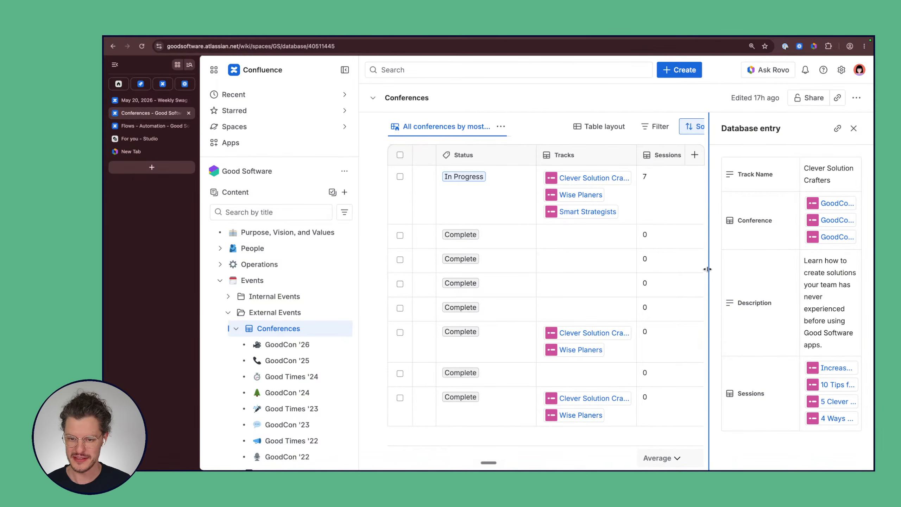
left_click_drag(707, 269, 735, 269)
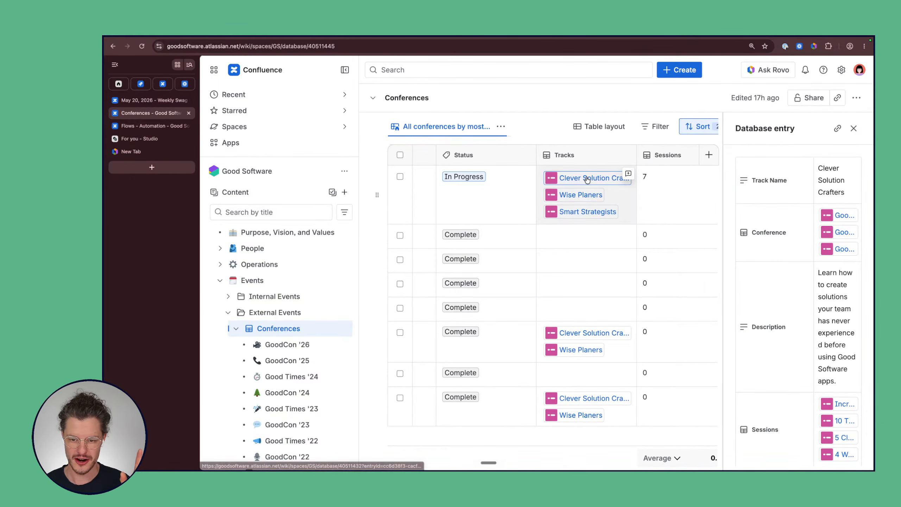
mouse_move(589, 180)
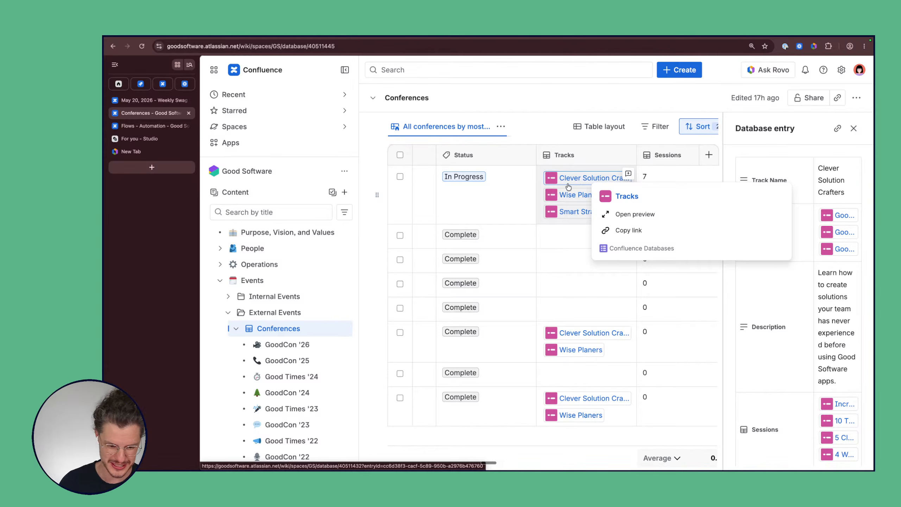
scroll(320, 355, "down", 6)
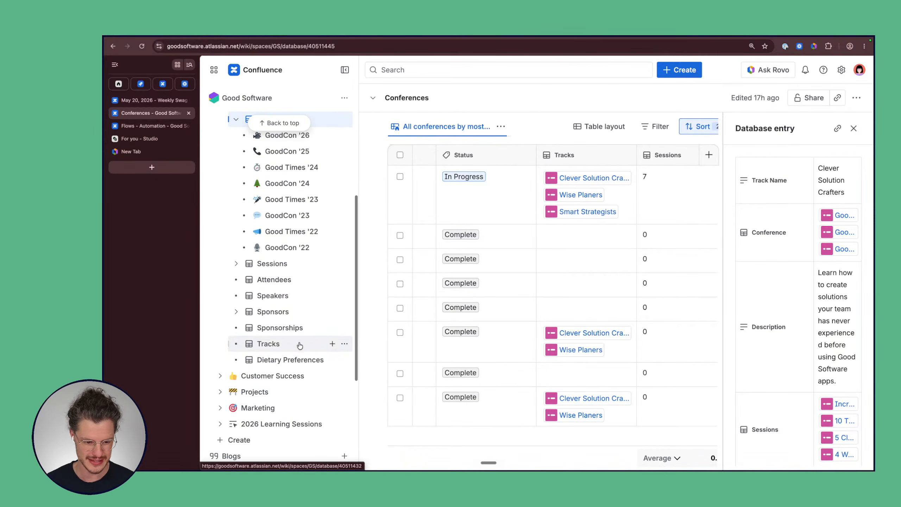
Step: Open Tracks in a new tab and review Clever Solution Crafters' description, name and conferences unchanged
left_click(300, 346, "super")
left_click(162, 127)
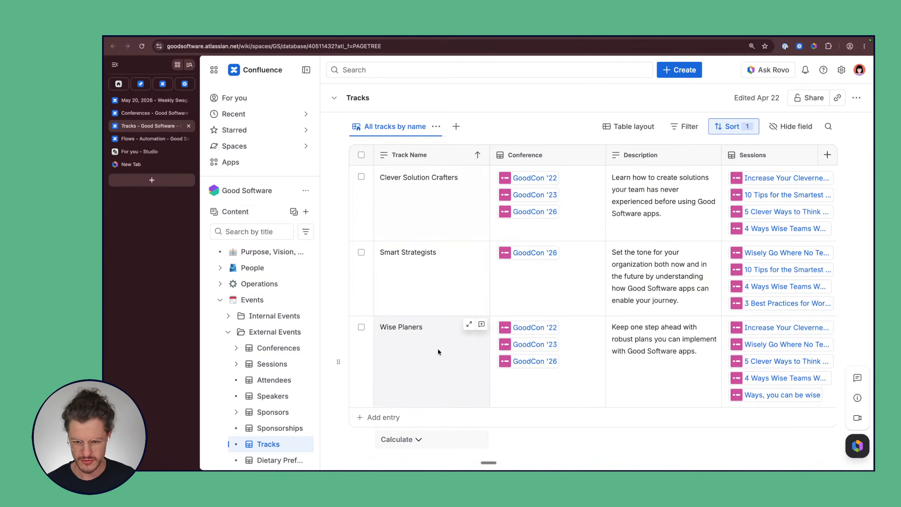
left_click(650, 220)
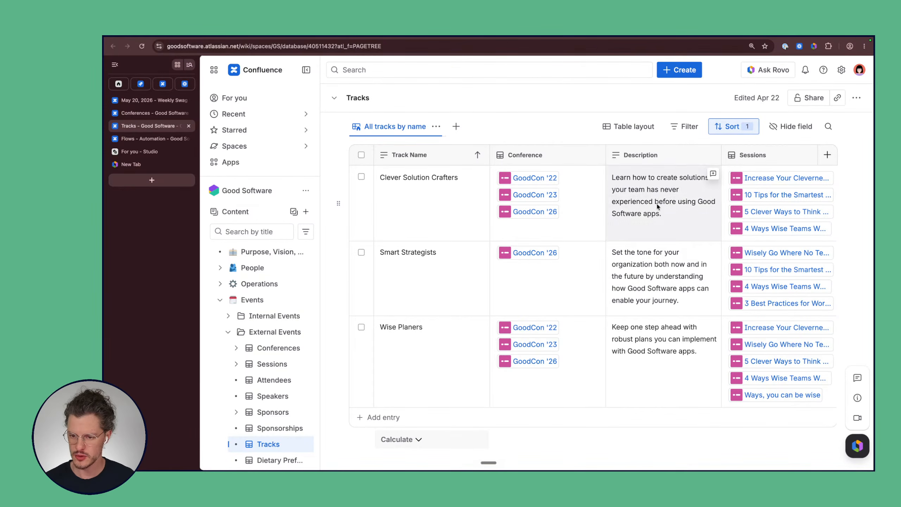
double_click(665, 201)
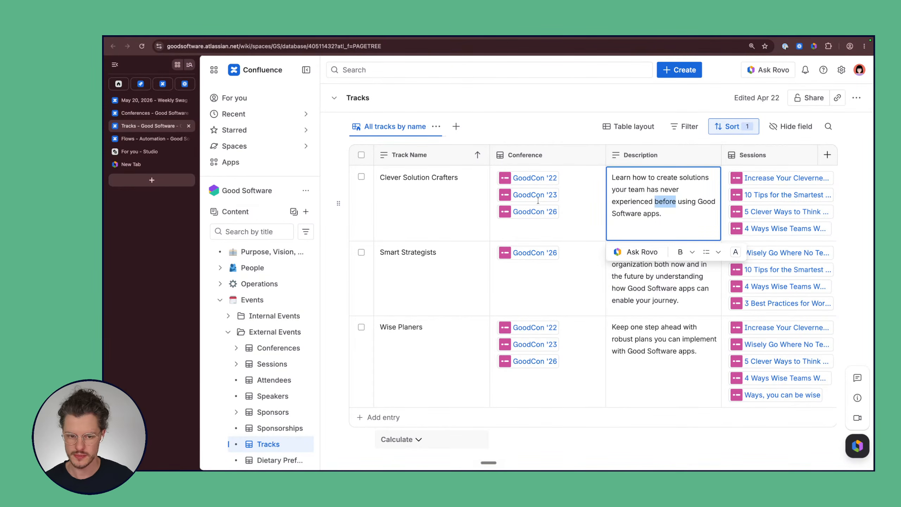
left_click(429, 180)
key("Escape")
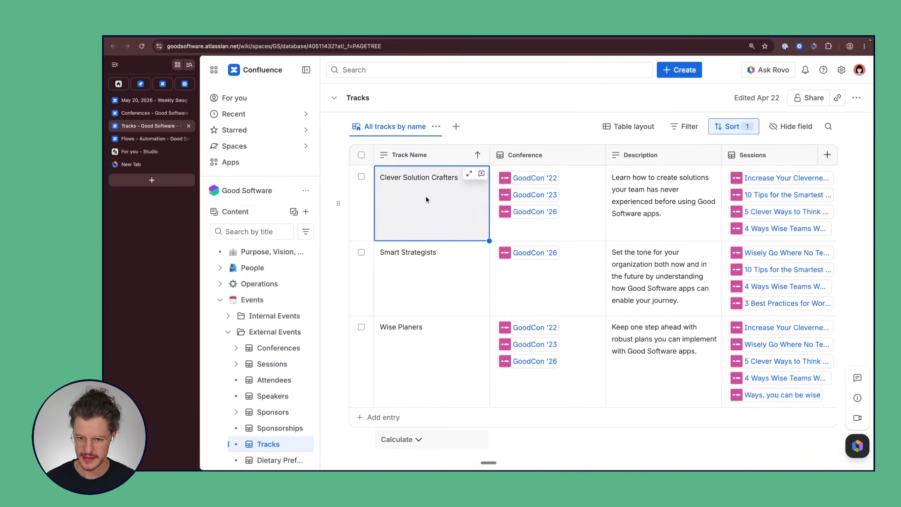
left_click(575, 180)
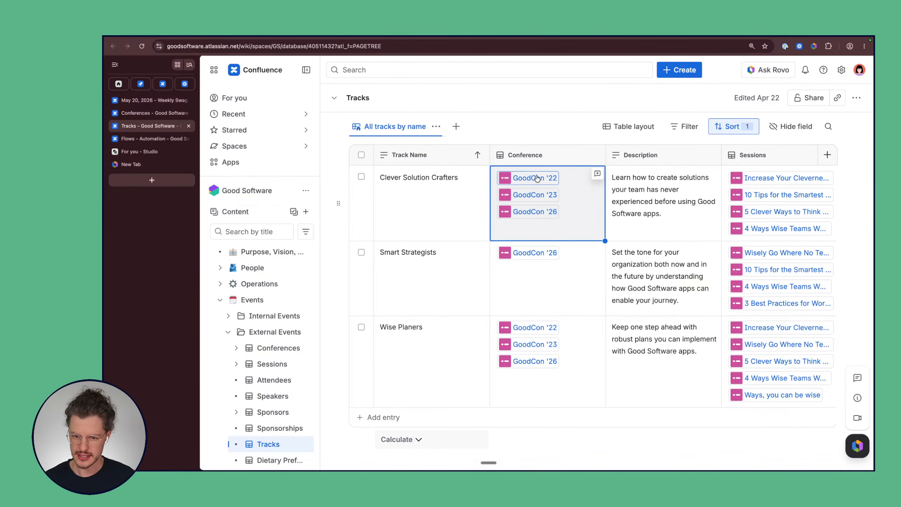
mouse_move(537, 178)
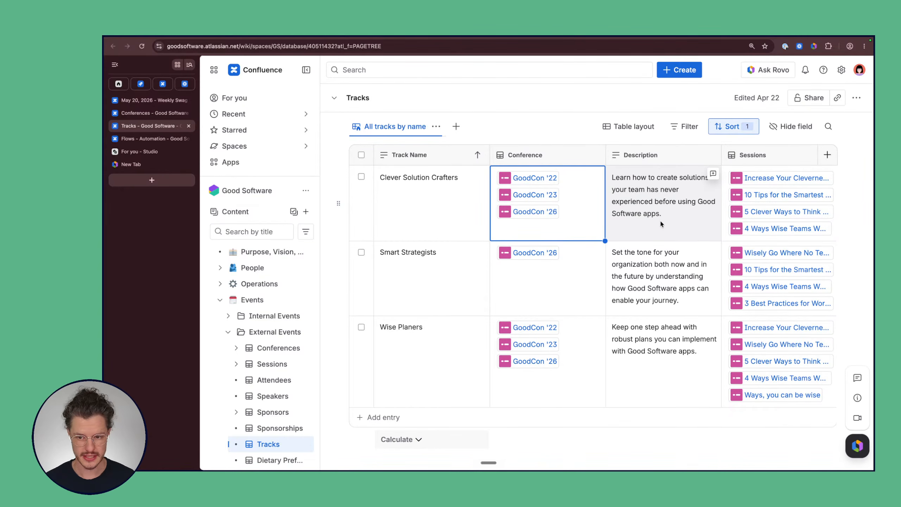
double_click(661, 204)
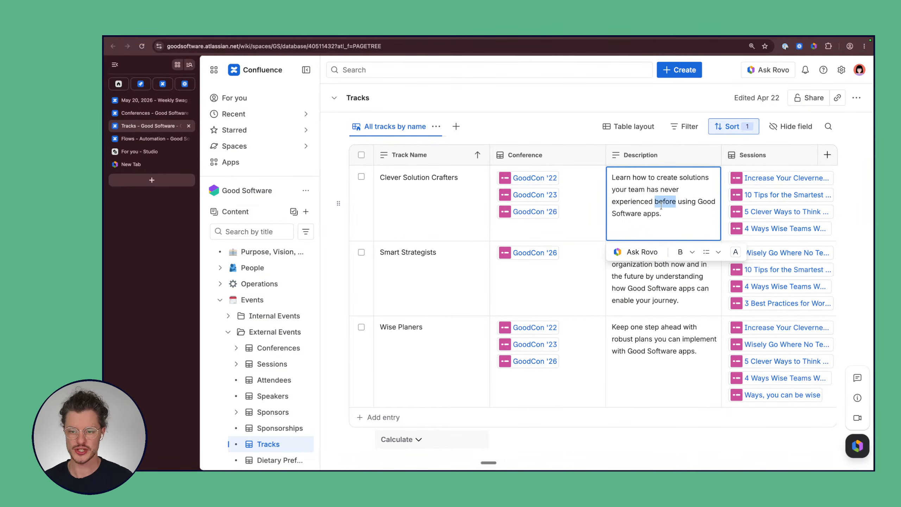
key("Escape")
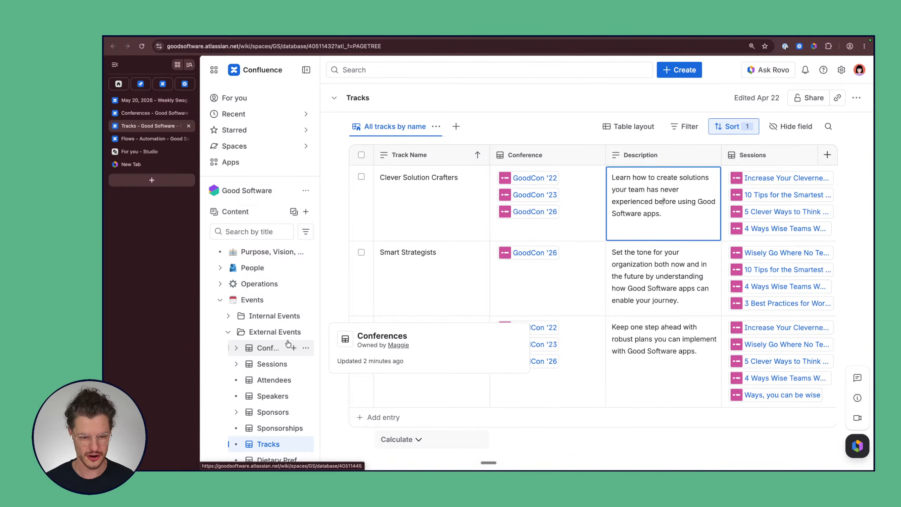
Step: Open the Sessions database from the page tree and scroll right to the Track column
left_click(268, 364)
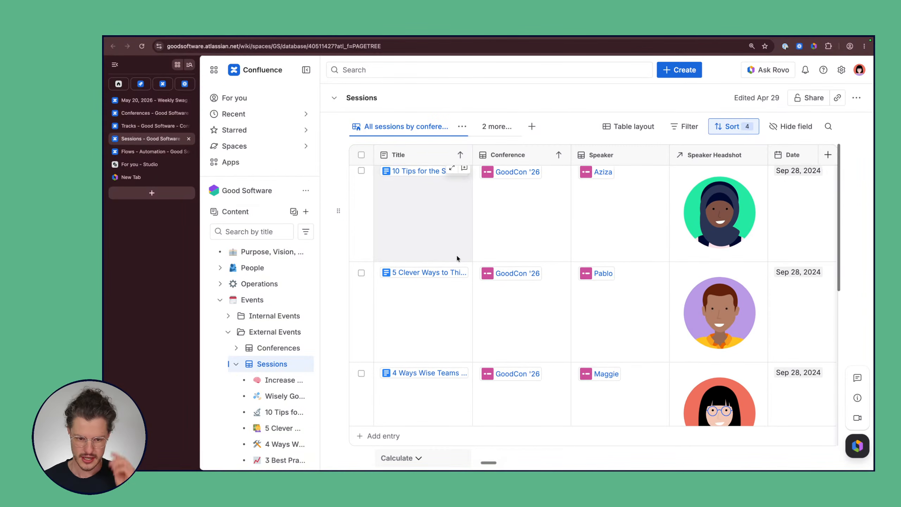
scroll(456, 253, "down", 4)
scroll(457, 258, "down", 10)
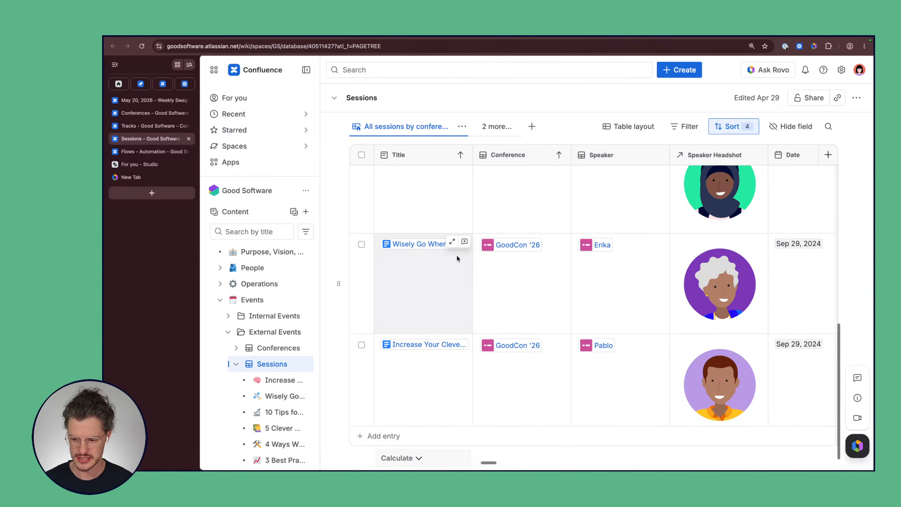
scroll(457, 258, "up", 15)
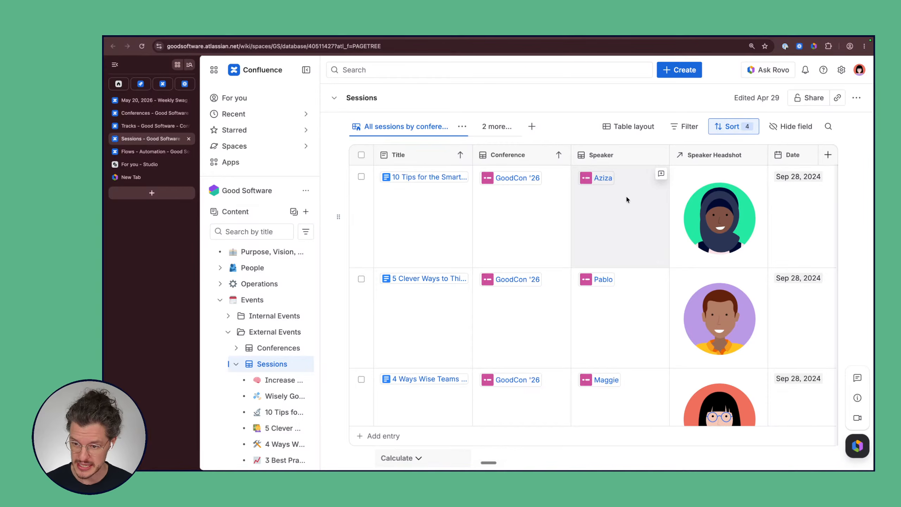
scroll(626, 196, "right", 10)
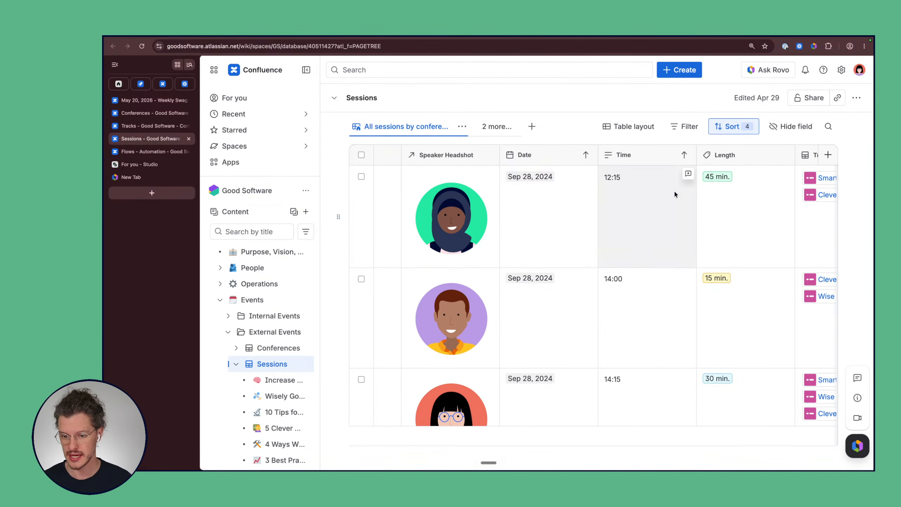
scroll(675, 192, "right", 6)
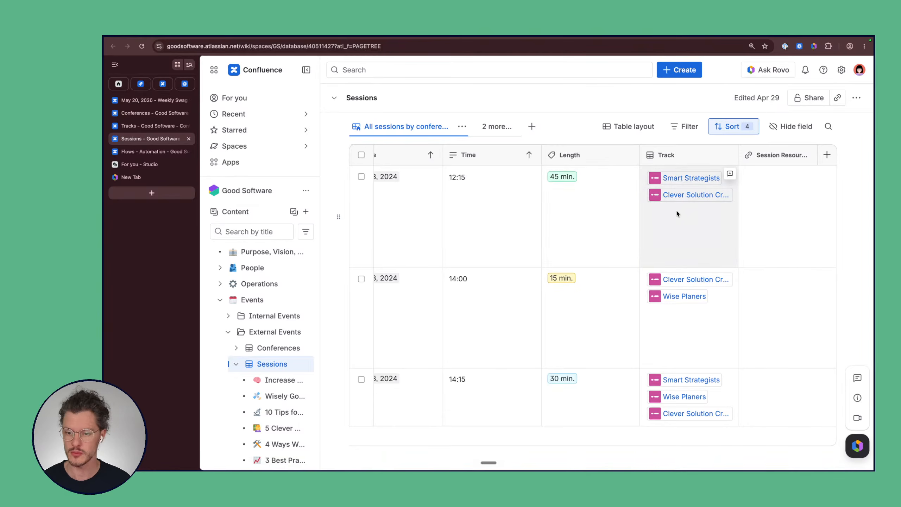
scroll(685, 273, "down", 1)
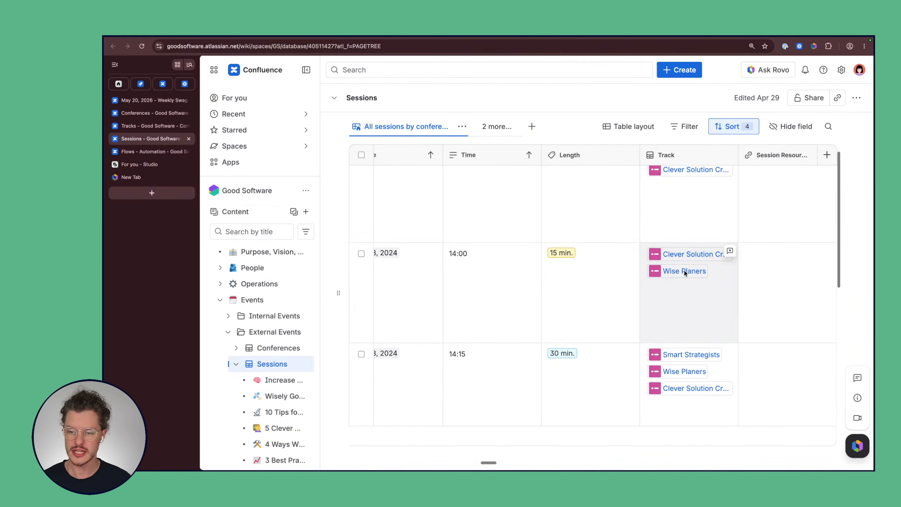
scroll(683, 271, "up", 1)
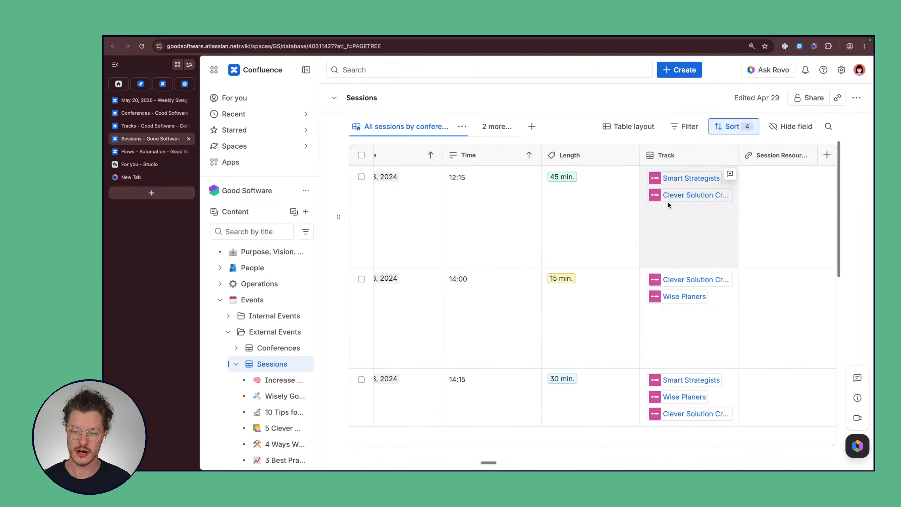
Step: Replace Smart Strategists with Wise Planers in the 12:15 session's tracks, keeping Clever Solution Crafters
left_click(656, 224)
left_click(656, 224)
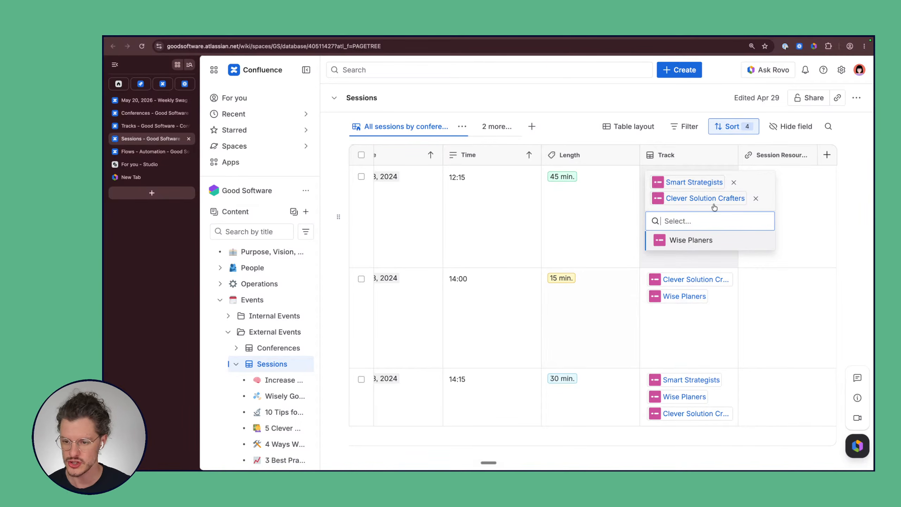
left_click(734, 182)
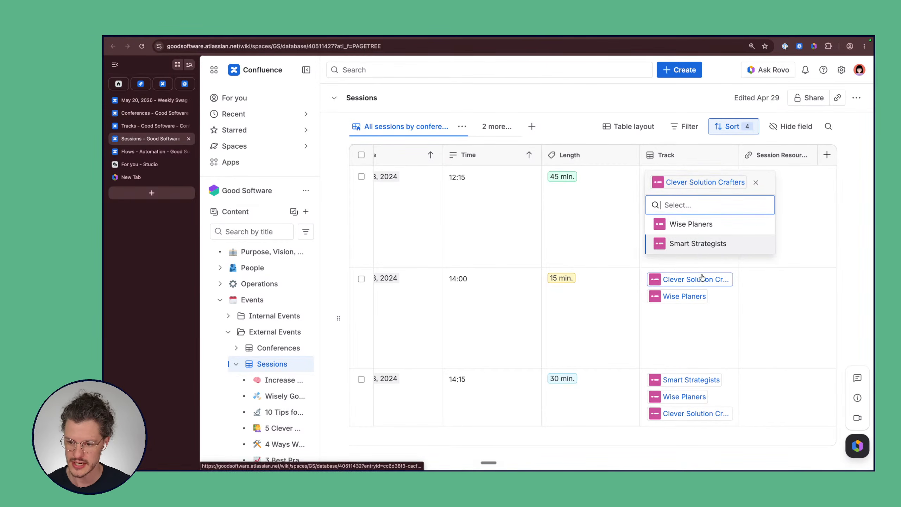
left_click(692, 223)
left_click(784, 254)
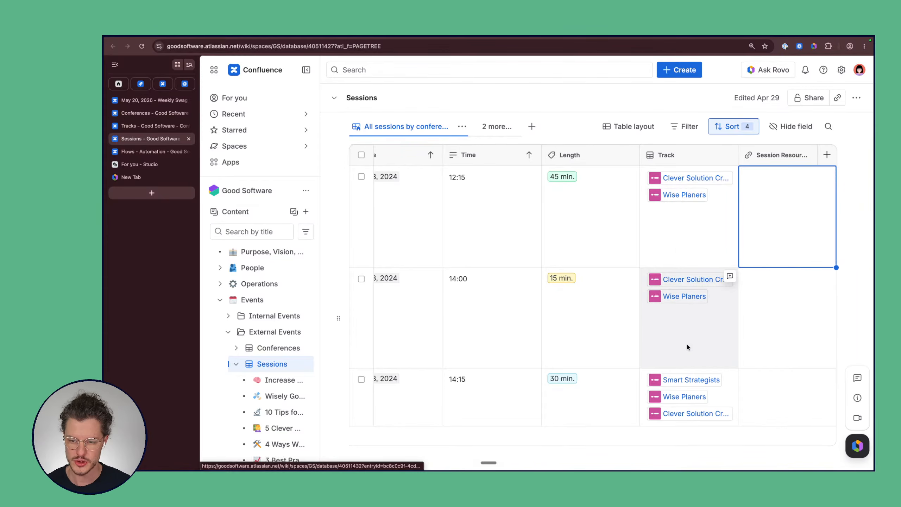
Step: In the 14:00 session's Speaker cell, add Erika next to Pablo
scroll(687, 342, "down", 5)
scroll(687, 342, "left", 2)
scroll(687, 342, "up", 4)
scroll(687, 342, "right", 2)
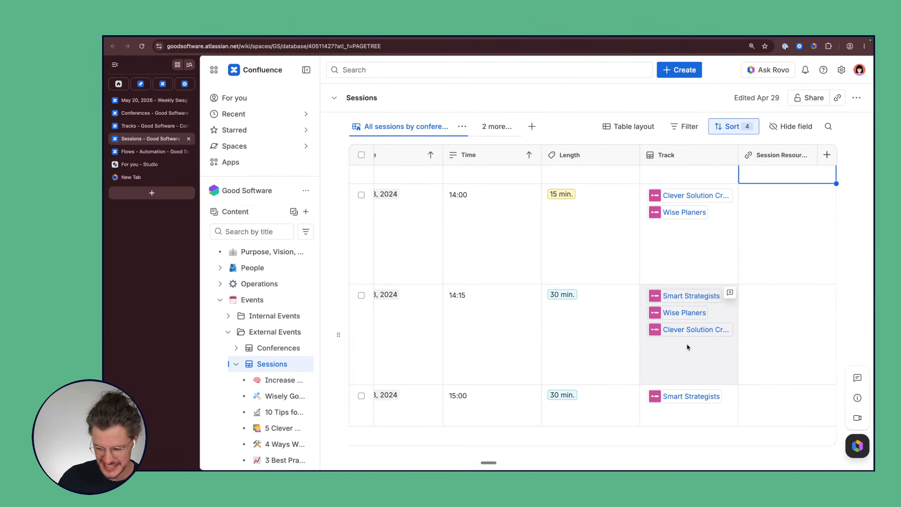
scroll(512, 318, "left", 10)
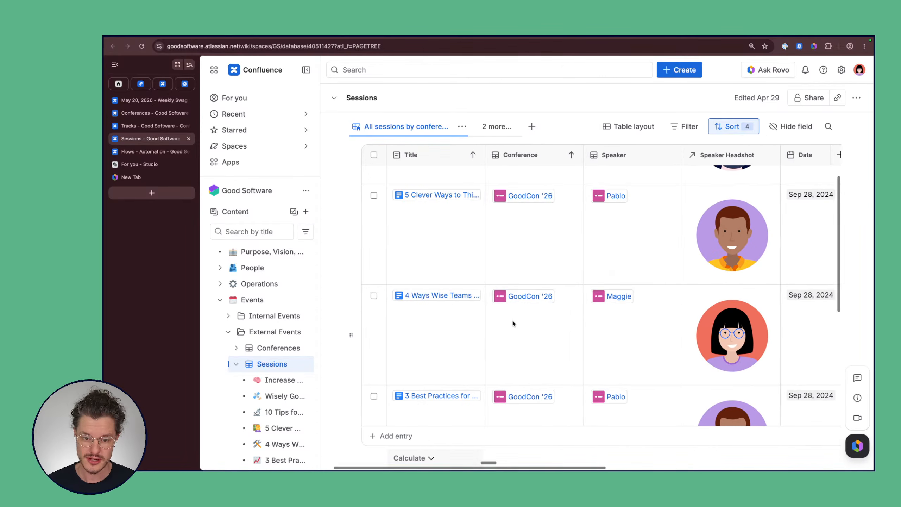
scroll(622, 227, "right", 2)
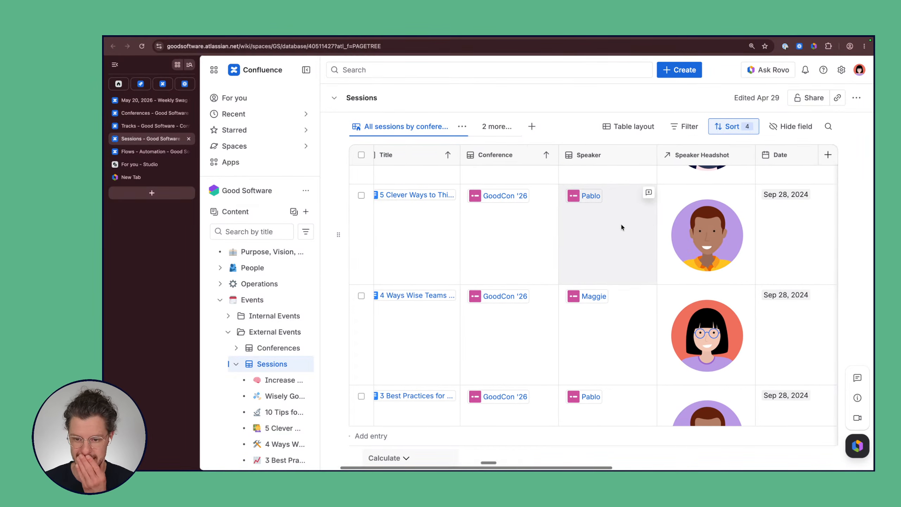
left_click(583, 215)
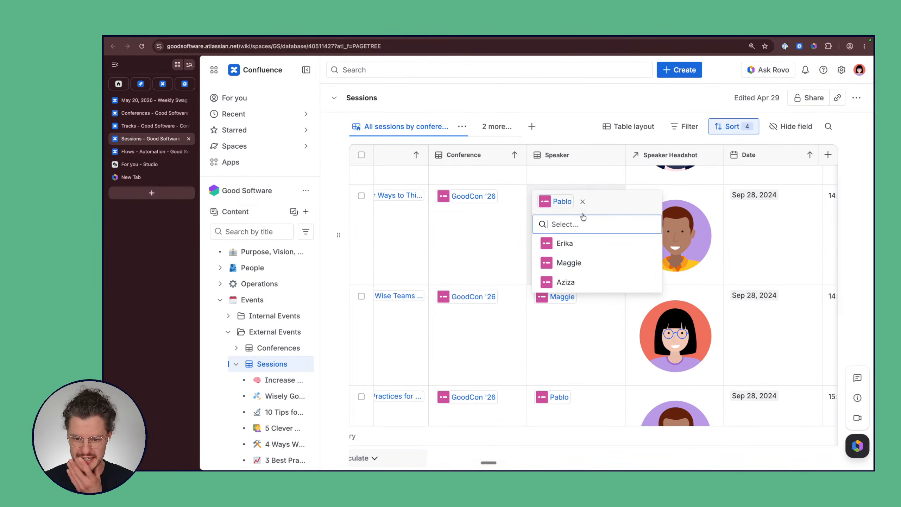
left_click(578, 249)
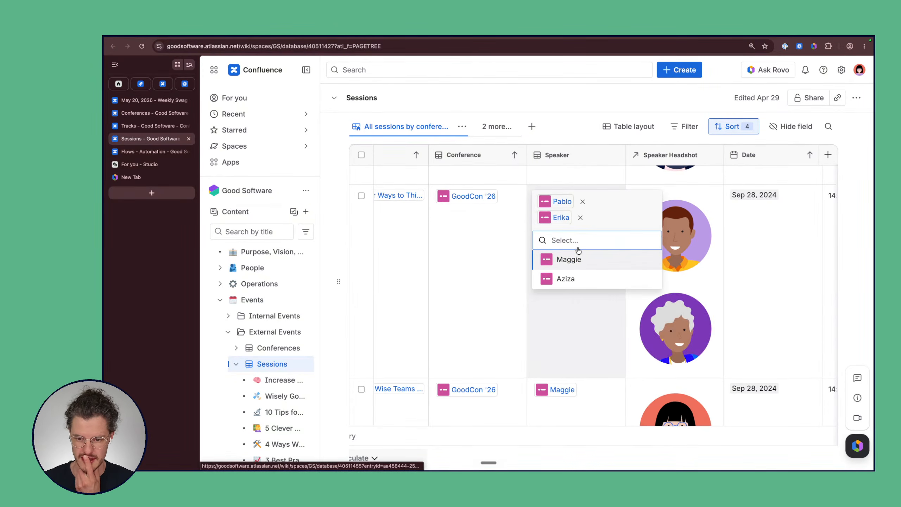
left_click(601, 174)
scroll(542, 292, "down", 2)
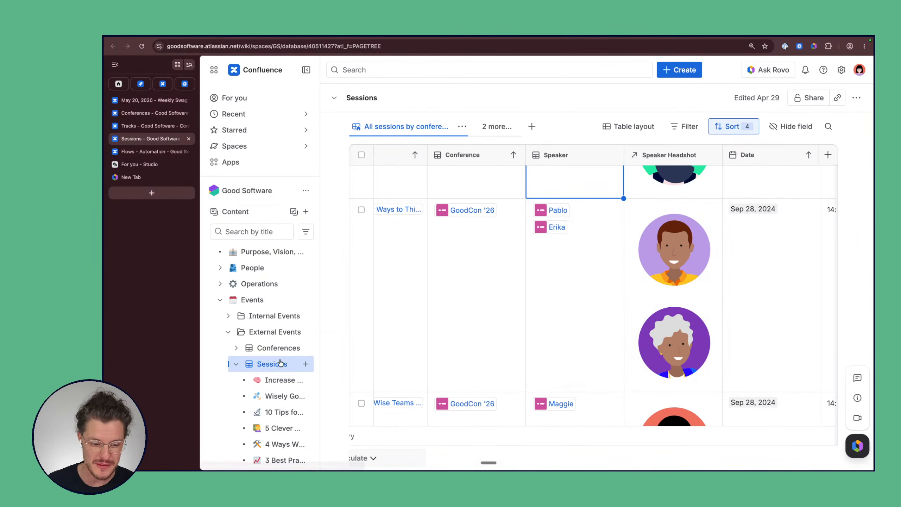
scroll(278, 361, "down", 5)
left_click(270, 309, "super")
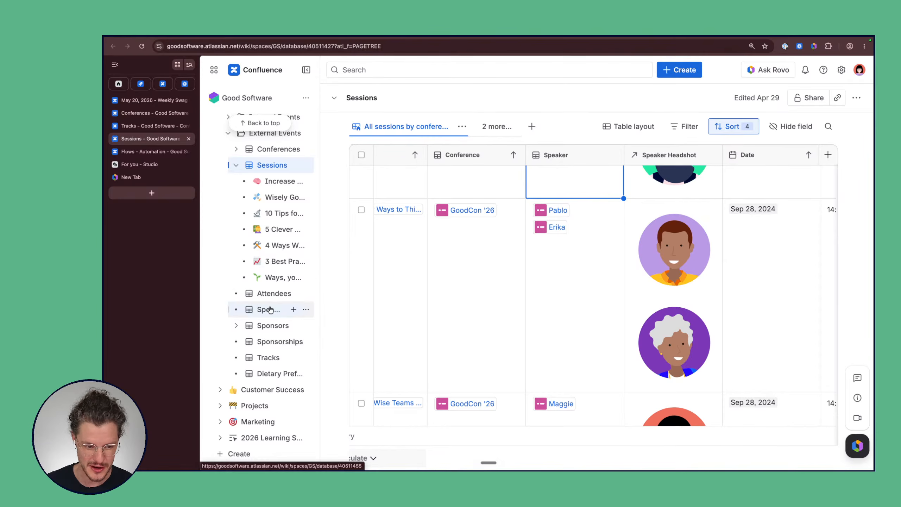
left_click(164, 150)
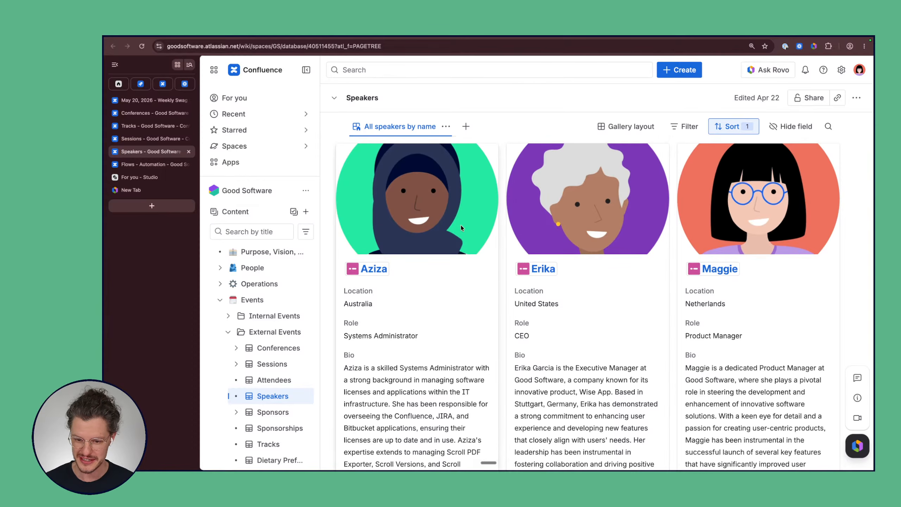
scroll(628, 217, "down", 5)
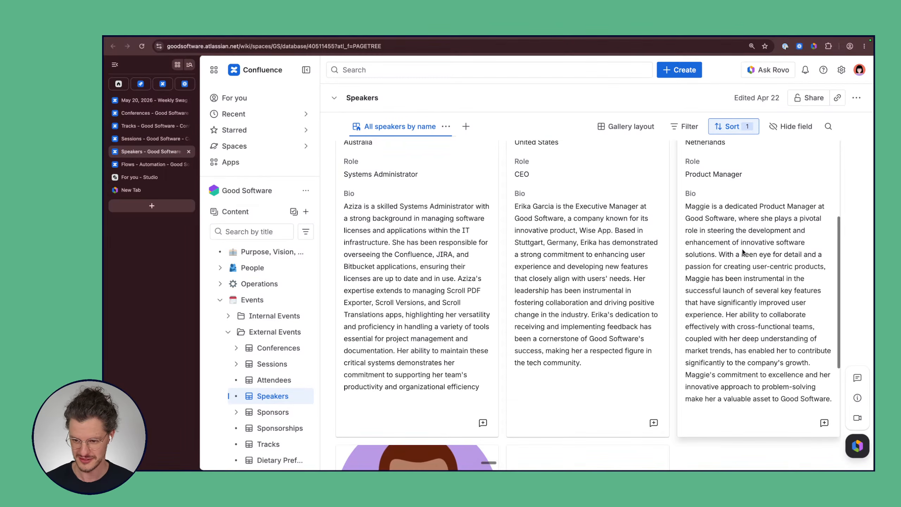
scroll(418, 326, "down", 7)
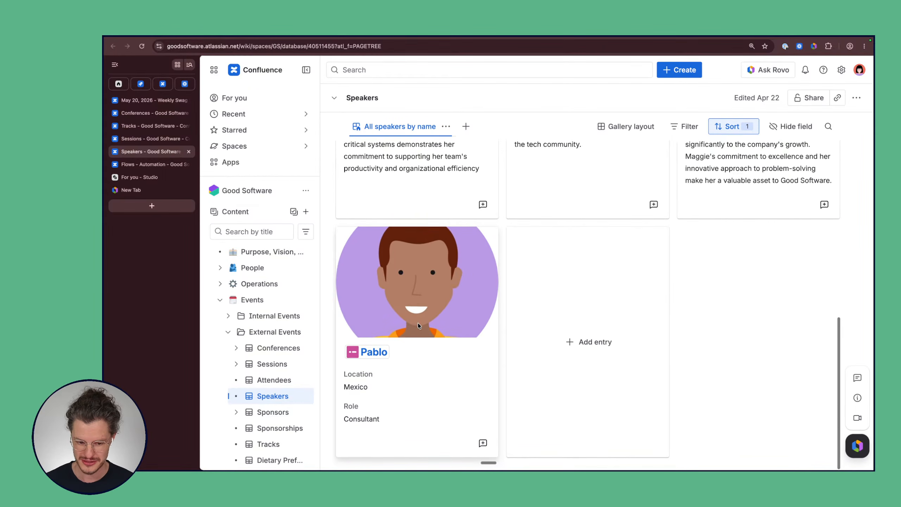
scroll(419, 325, "up", 12)
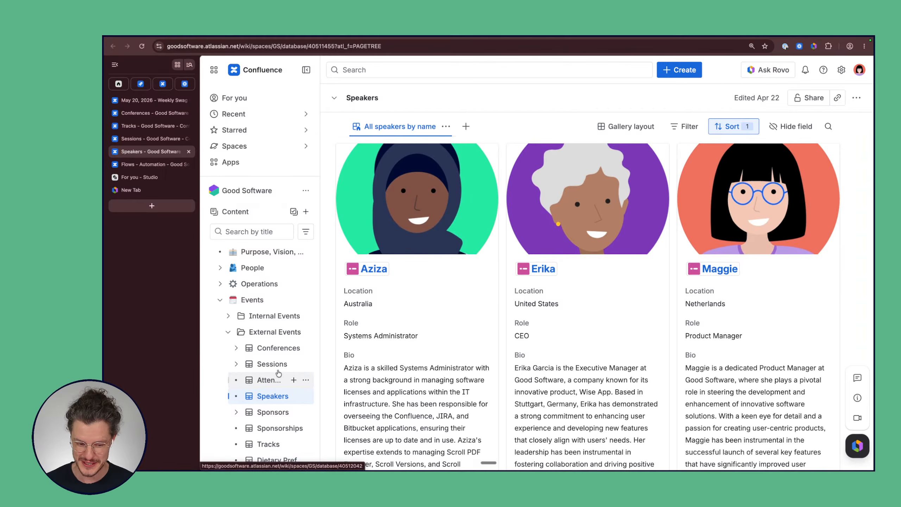
mouse_move(278, 365)
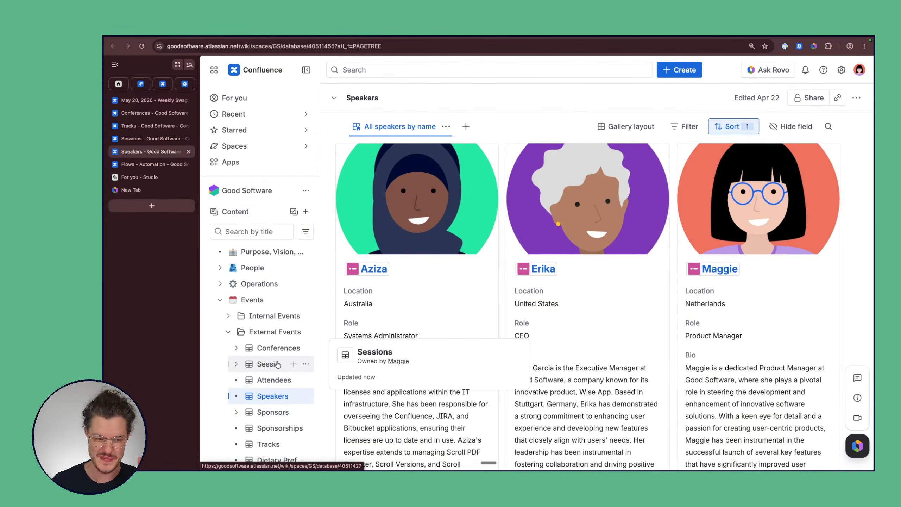
left_click(278, 364)
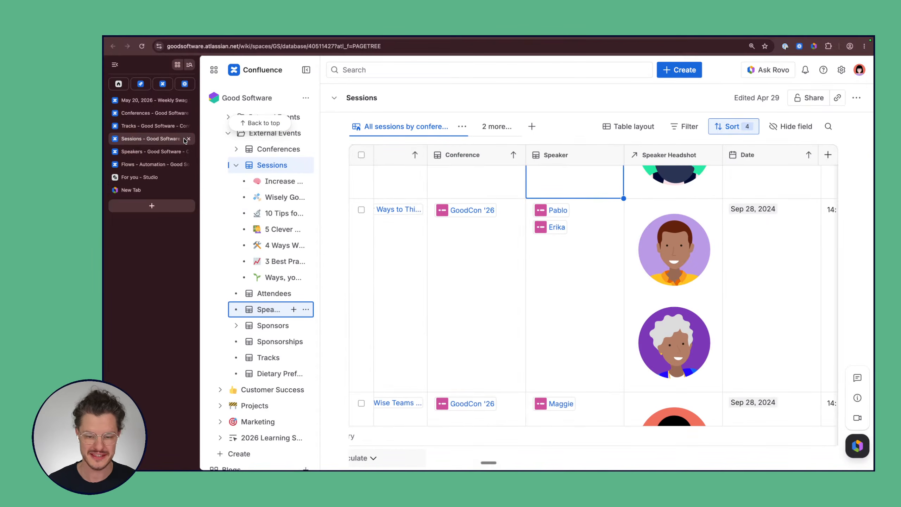
scroll(491, 271, "up", 2)
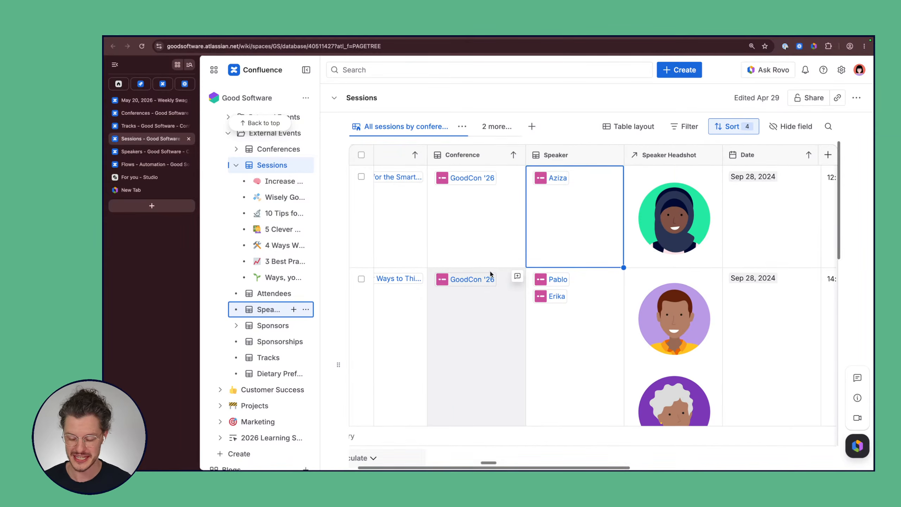
scroll(549, 324, "down", 2)
scroll(549, 324, "up", 1)
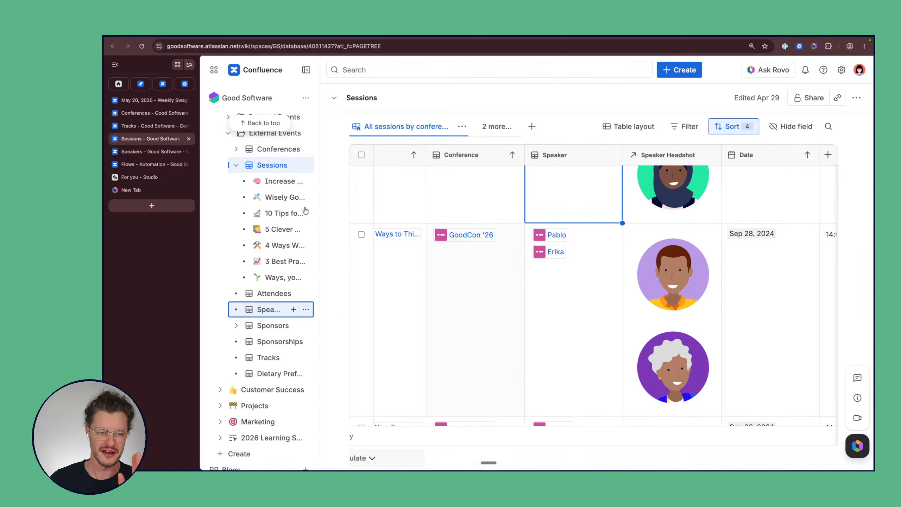
left_click(284, 183)
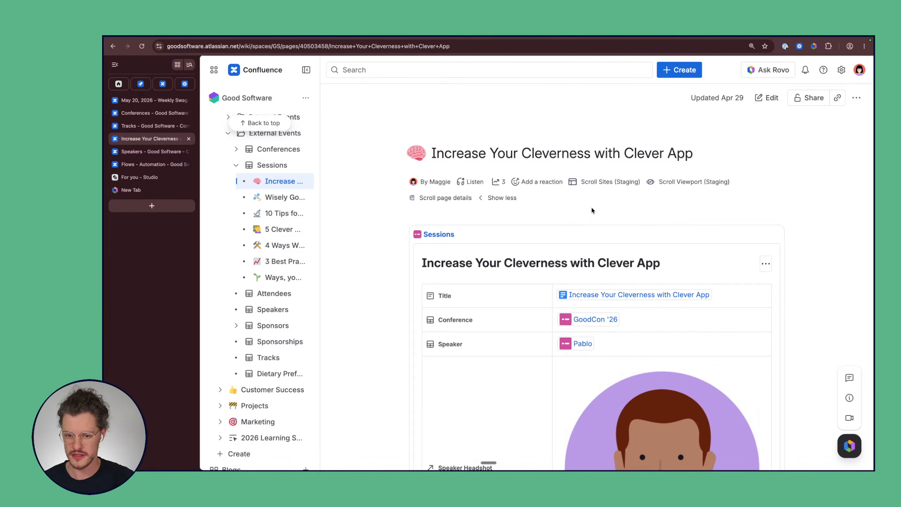
scroll(817, 278, "down", 15)
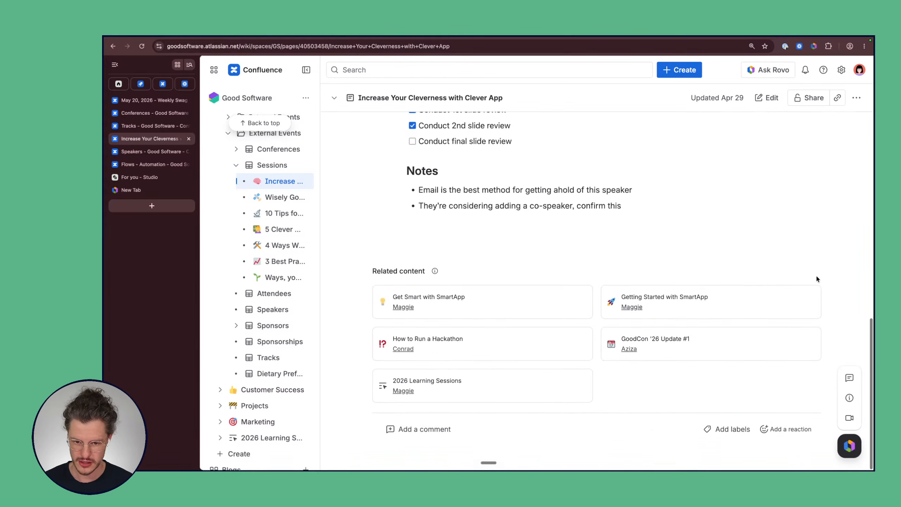
scroll(817, 278, "up", 3)
scroll(629, 189, "up", 2)
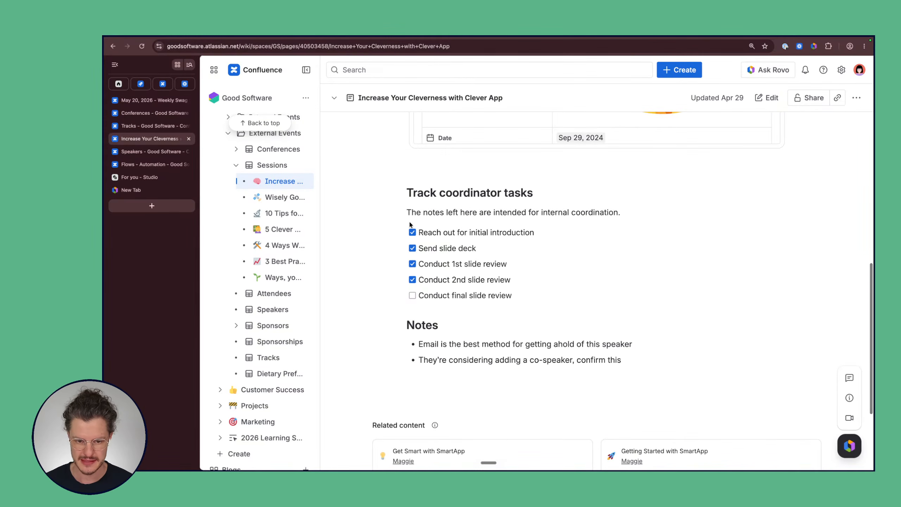
left_click_drag(405, 194, 528, 295)
left_click(528, 295)
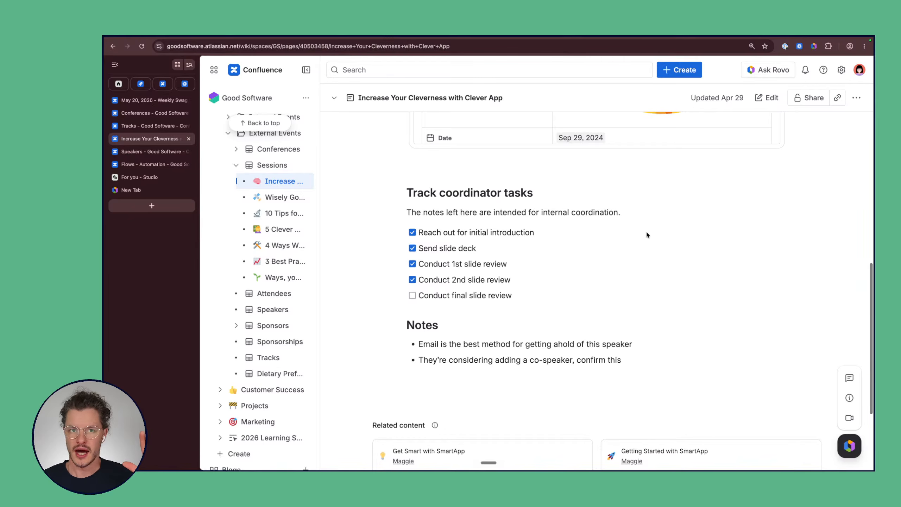
scroll(646, 230, "up", 8)
scroll(647, 231, "up", 8)
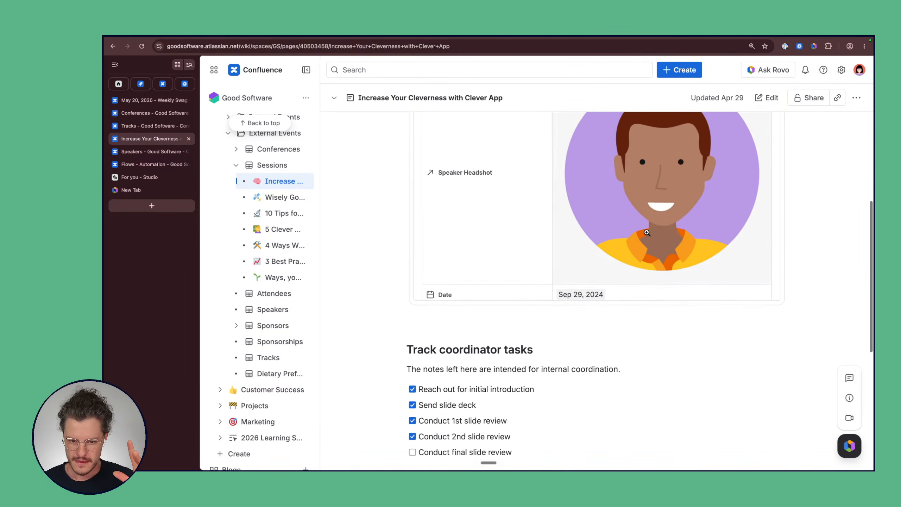
scroll(646, 232, "up", 2)
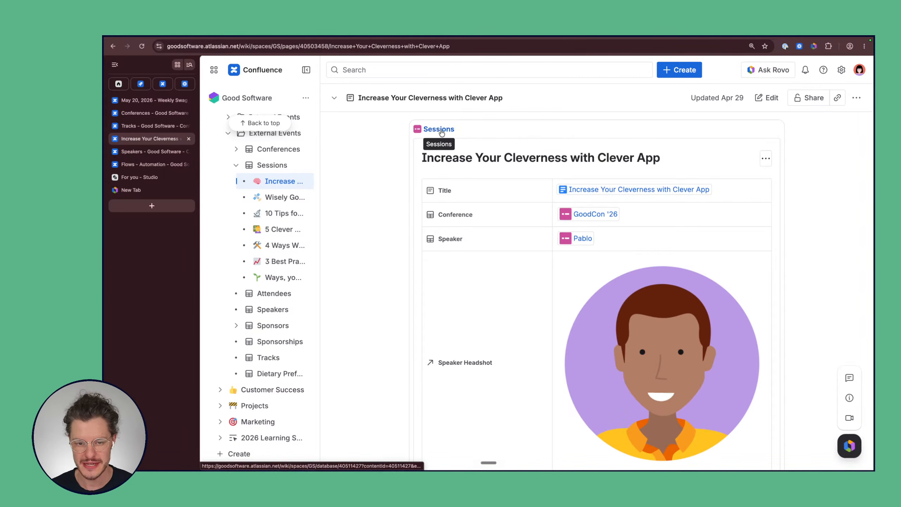
scroll(396, 193, "down", 2)
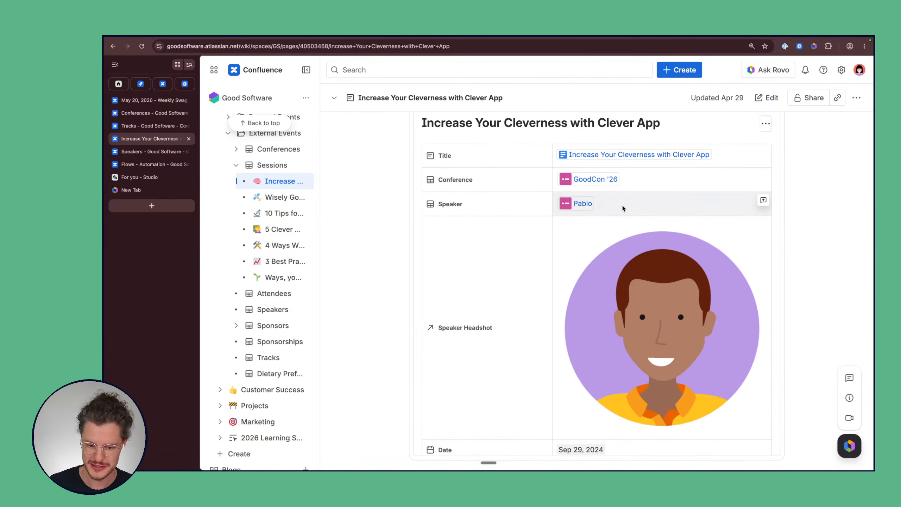
scroll(623, 206, "down", 4)
scroll(655, 372, "down", 2)
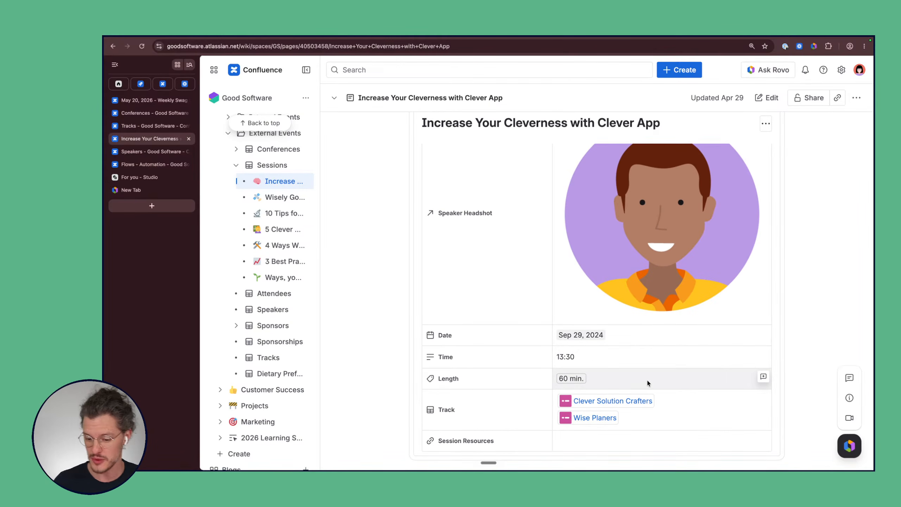
Step: Set the session's Length tag to 30 min
left_click(576, 379)
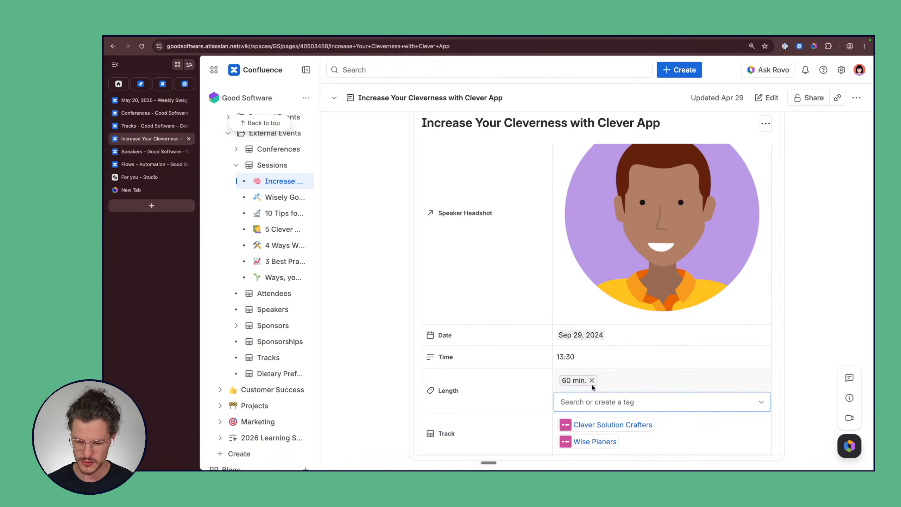
left_click(592, 393)
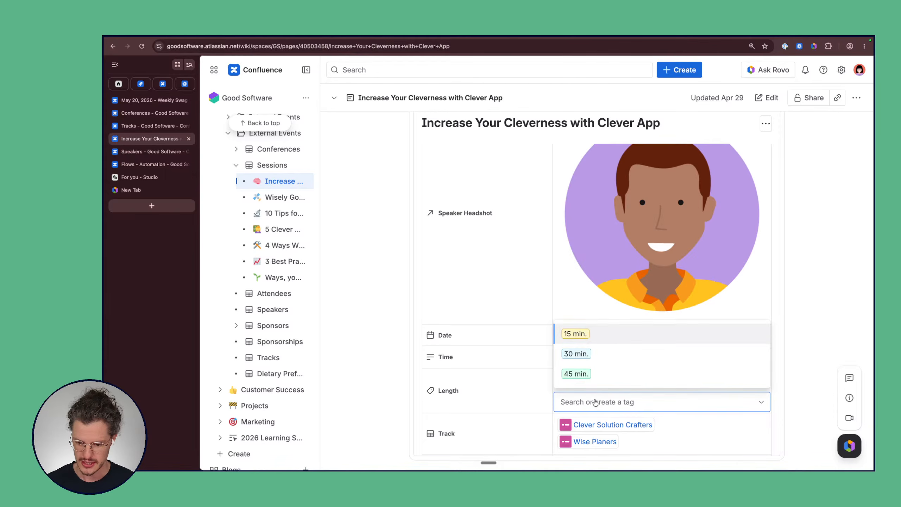
left_click(590, 354)
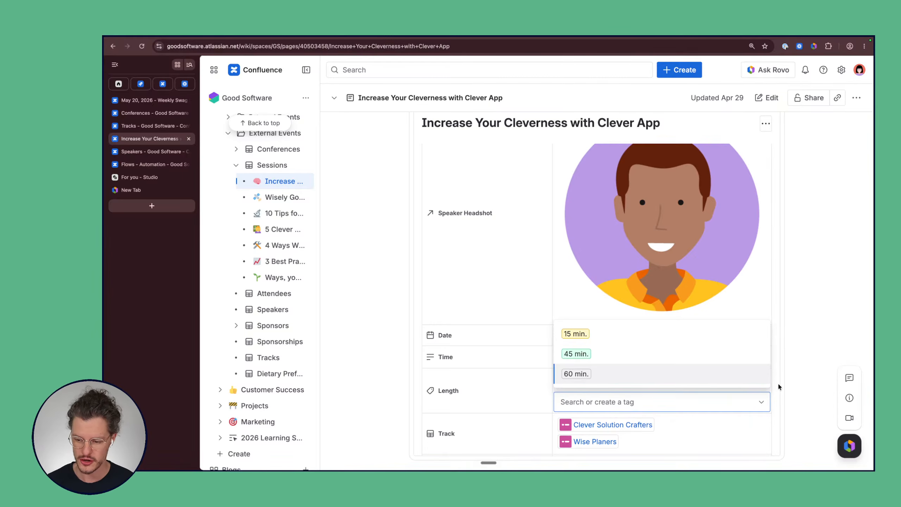
left_click(773, 386)
left_click(597, 364)
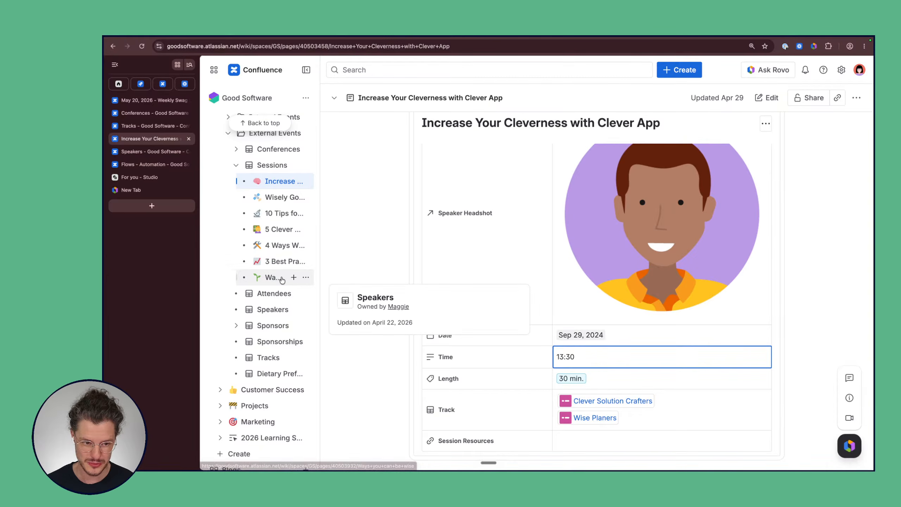
Step: Open the Sessions database in its own tab and browse the table of GoodCon '26 sessions
scroll(281, 248, "up", 3)
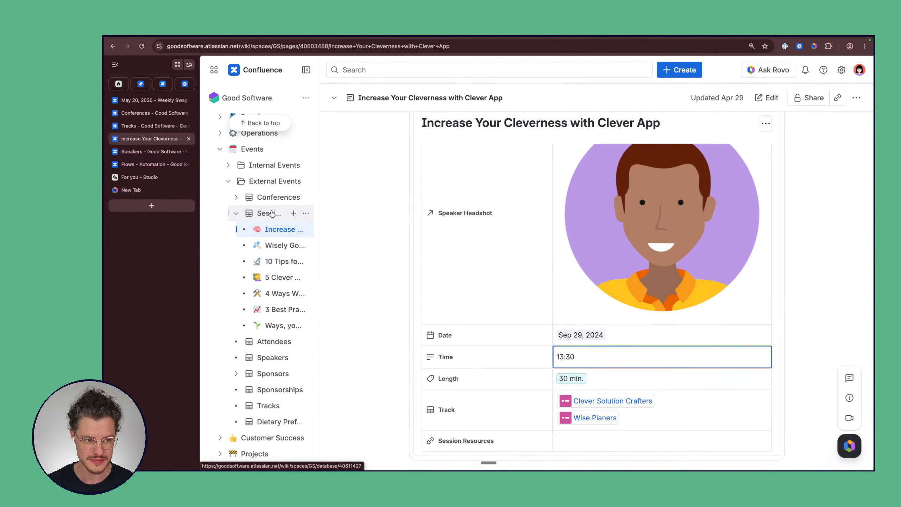
left_click(272, 214)
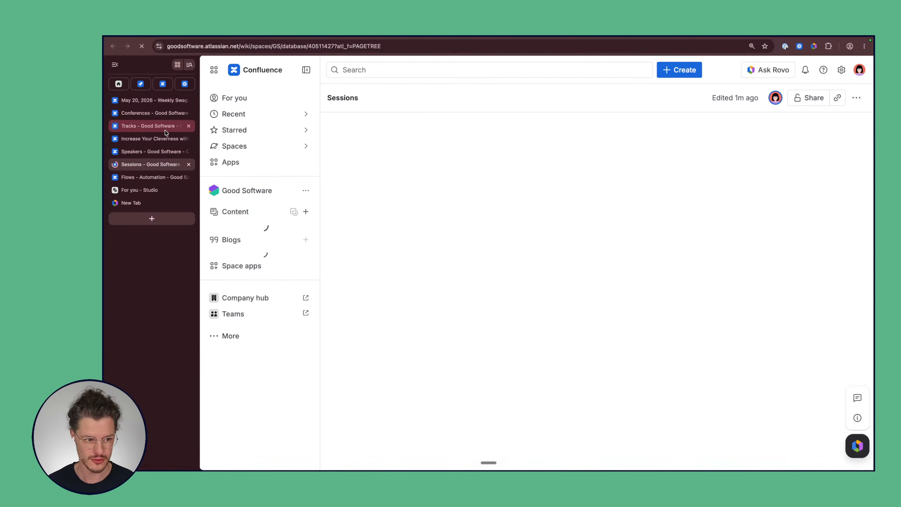
left_click(153, 151)
left_click(149, 139)
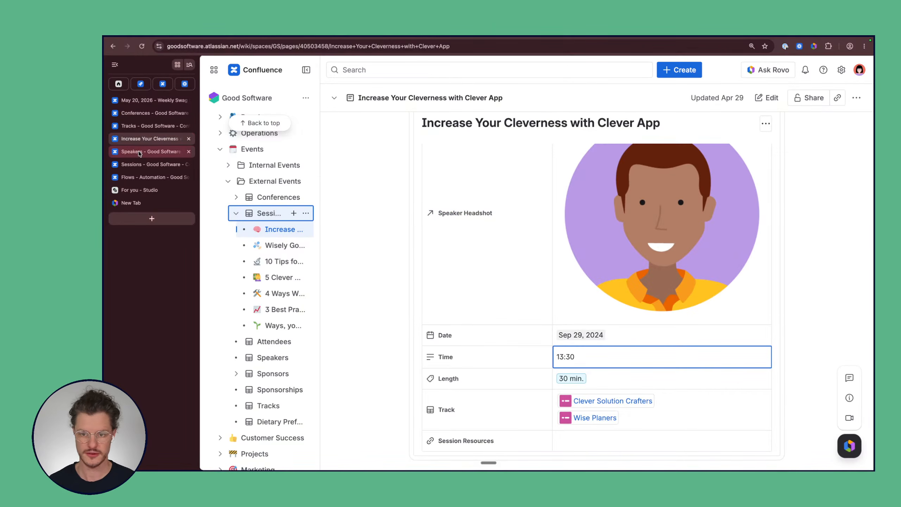
left_click(140, 164)
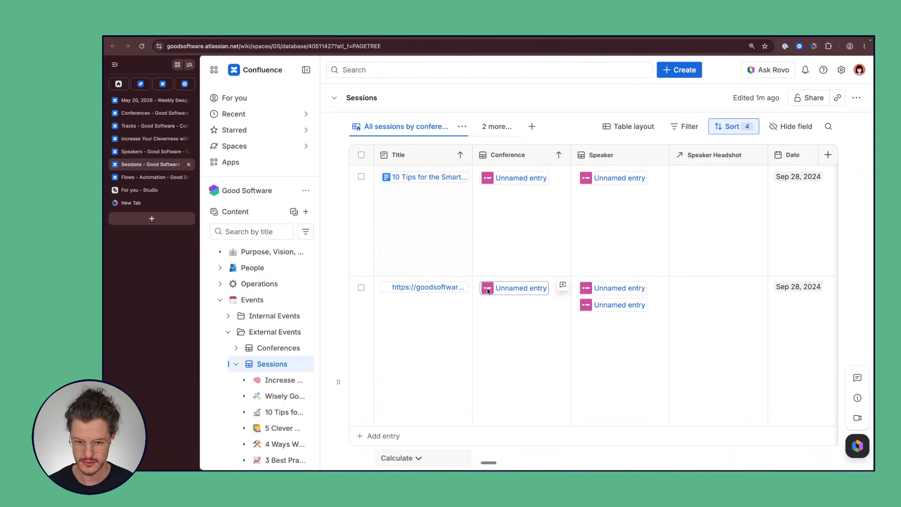
scroll(502, 324, "down", 10)
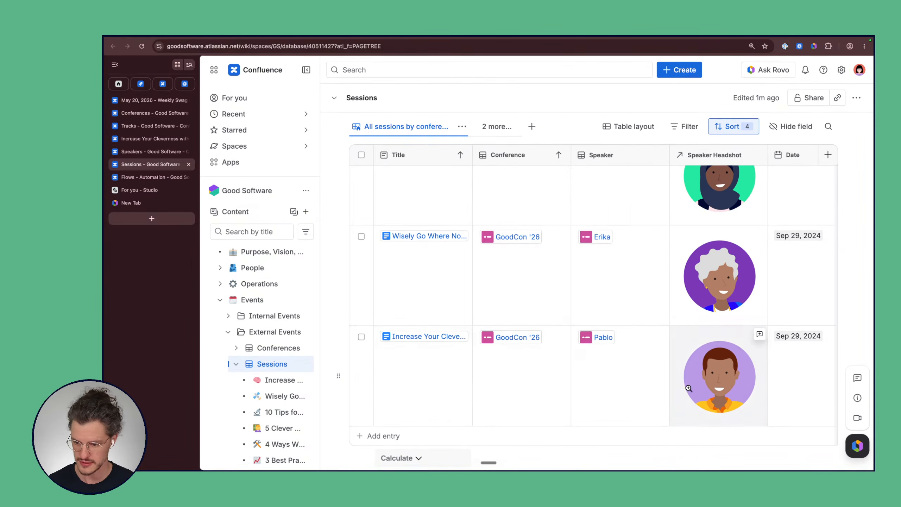
scroll(688, 388, "right", 5)
scroll(688, 388, "right", 3)
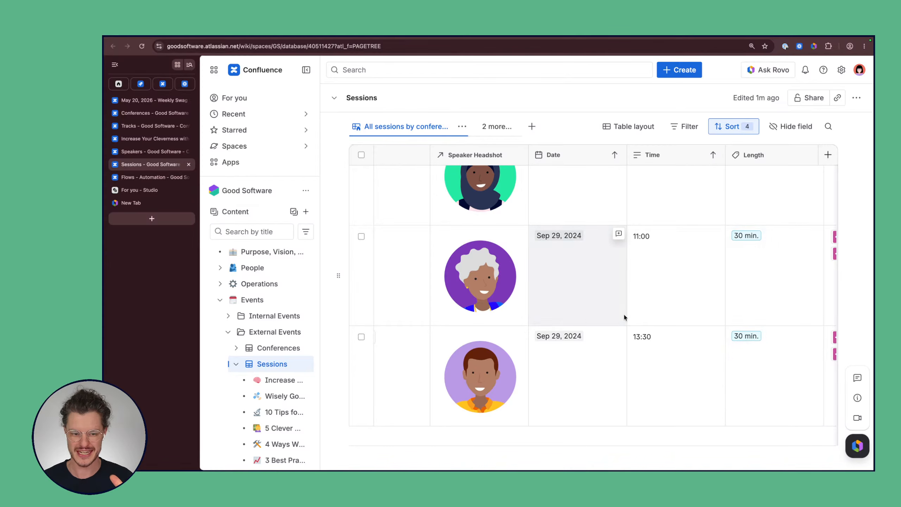
scroll(624, 312, "left", 7)
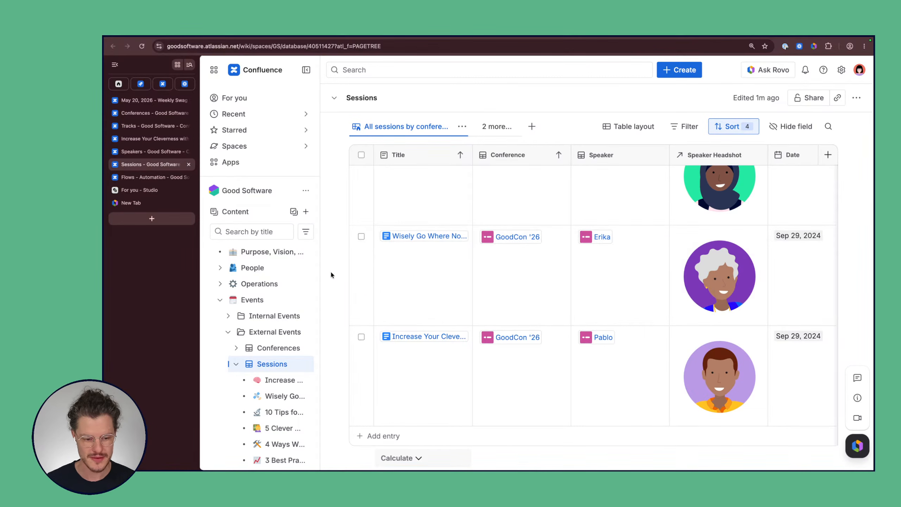
scroll(309, 382, "down", 4)
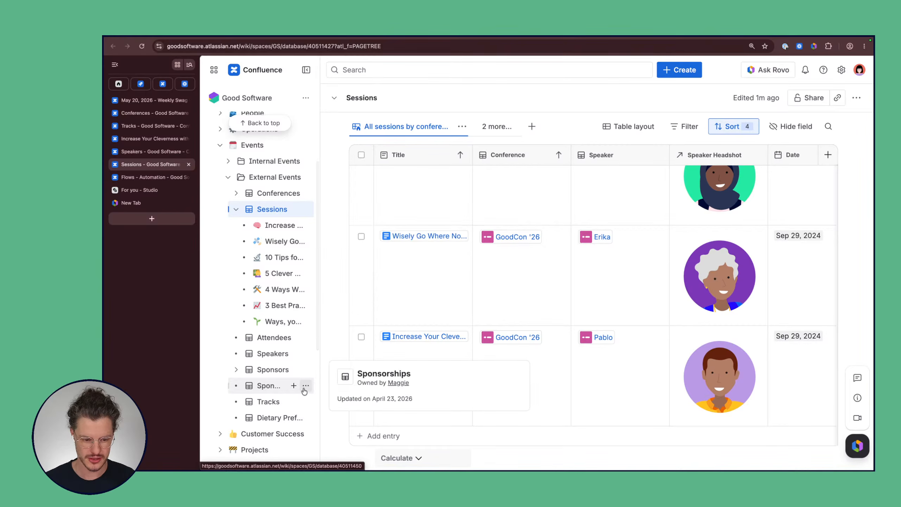
scroll(302, 388, "down", 2)
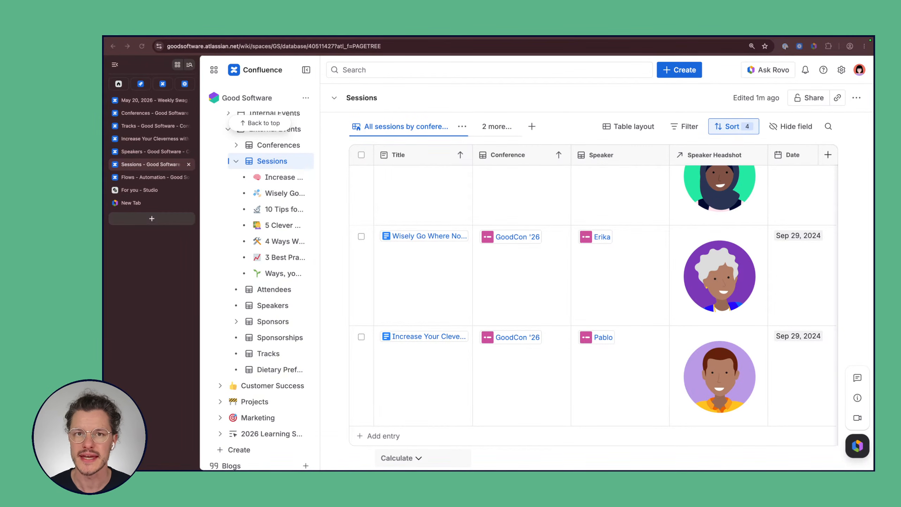
scroll(306, 299, "down", 3)
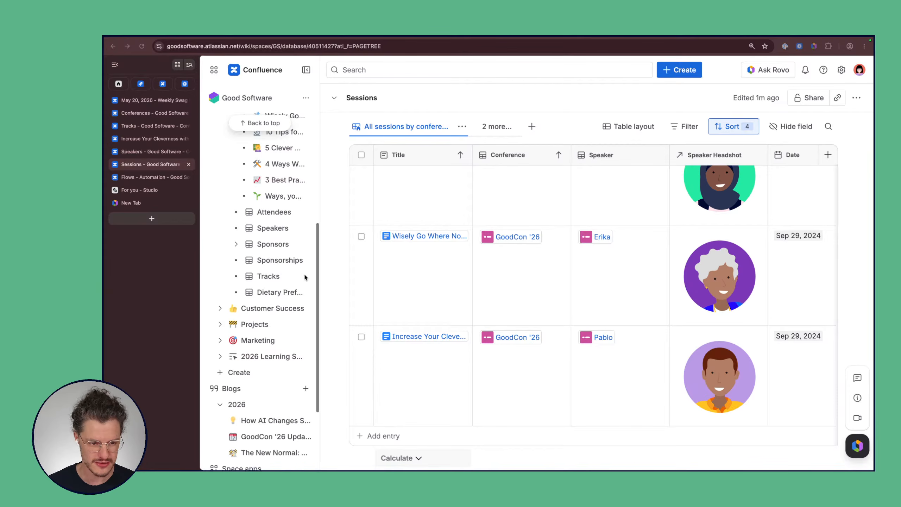
scroll(305, 277, "up", 5)
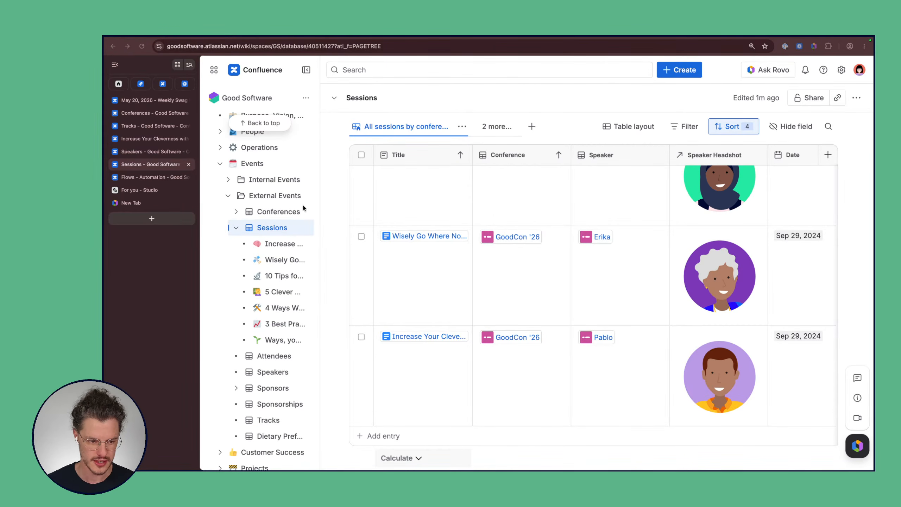
Step: Add a new database under External Events and title it 'Spaces'
left_click(294, 196)
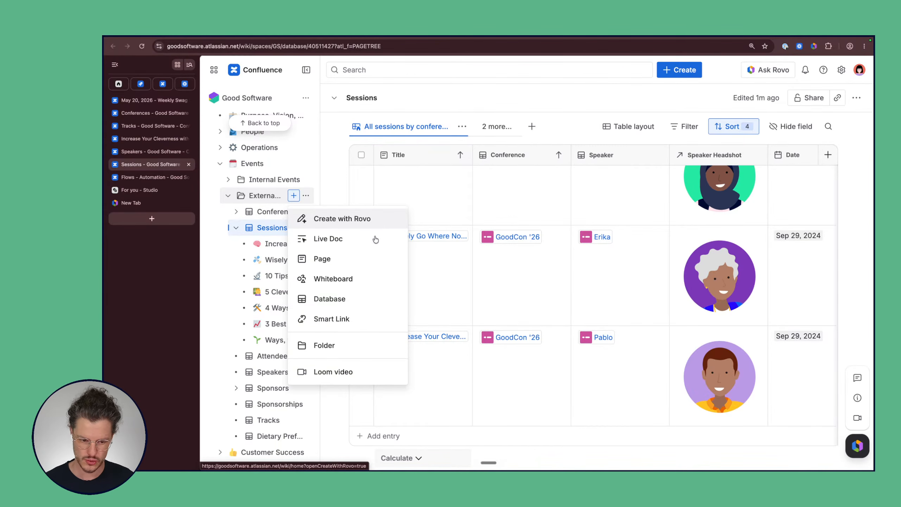
left_click(366, 302)
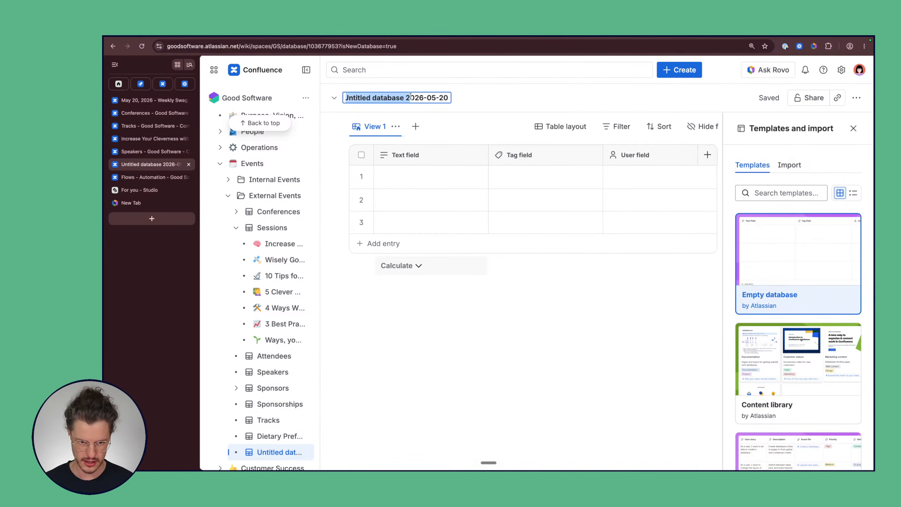
left_click_drag(410, 97, 449, 97)
type("S")
key("BackSpace")
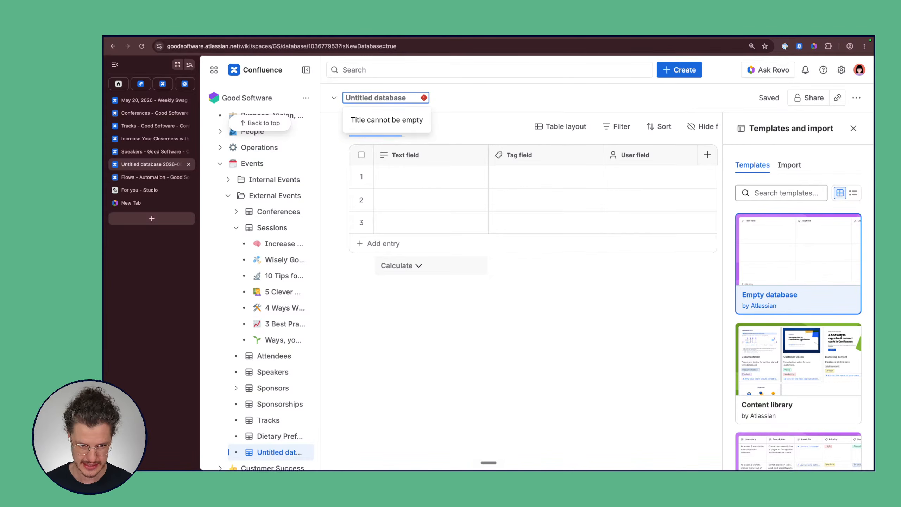
type("Spaces")
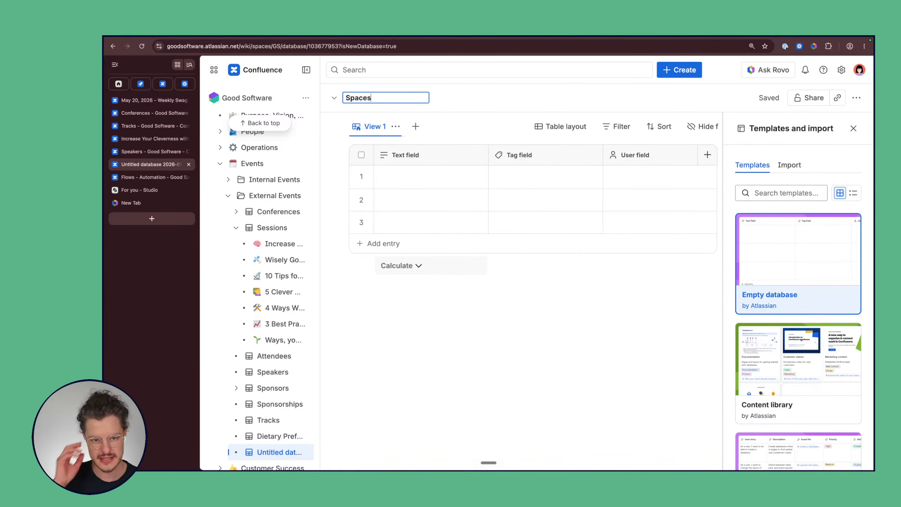
left_click(854, 129)
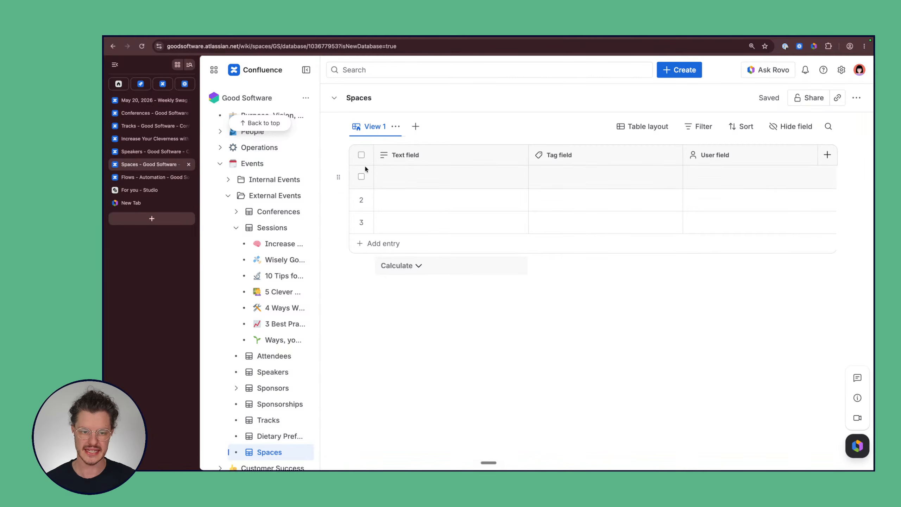
Step: Rename the first Text field to 'Name', leaving its description turned off
left_click(407, 153)
triple_click(791, 180)
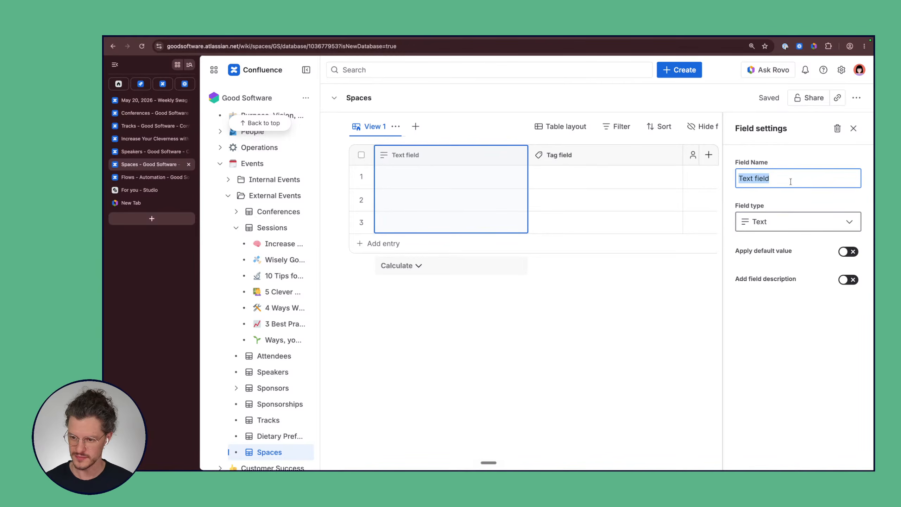
type("Name")
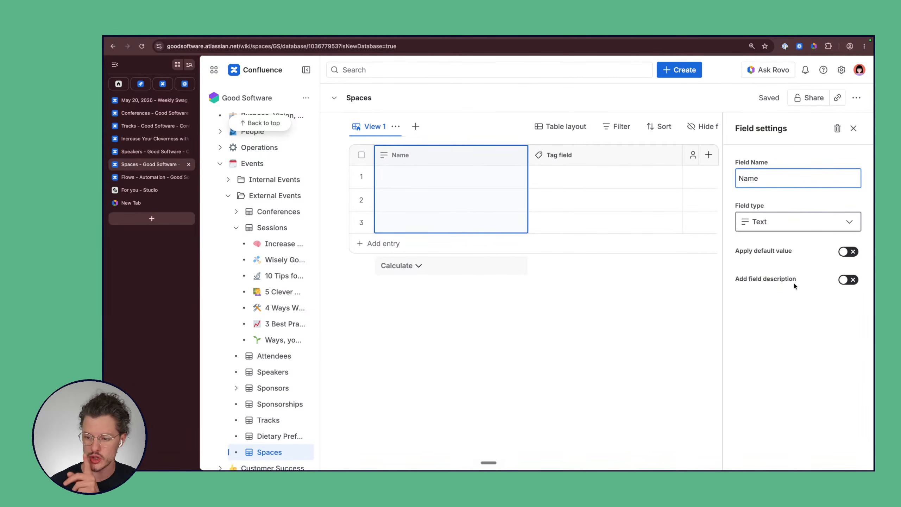
left_click(848, 280)
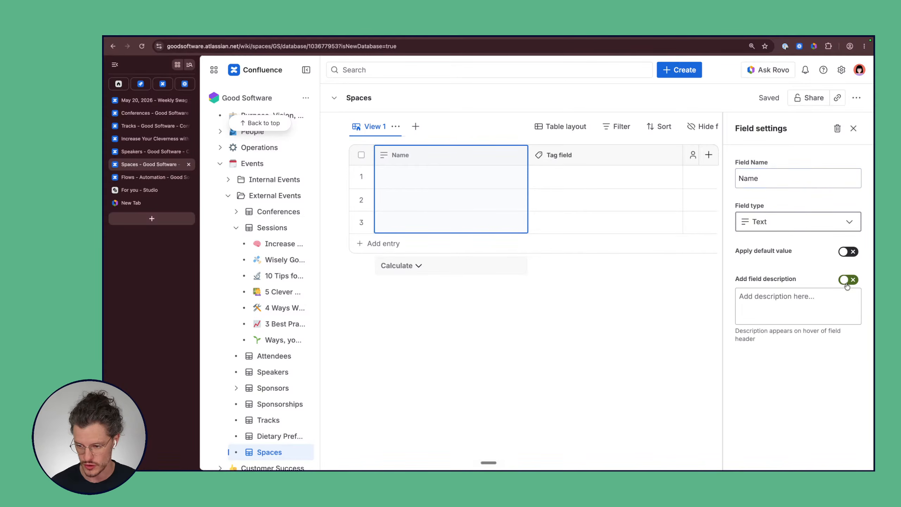
left_click(762, 300)
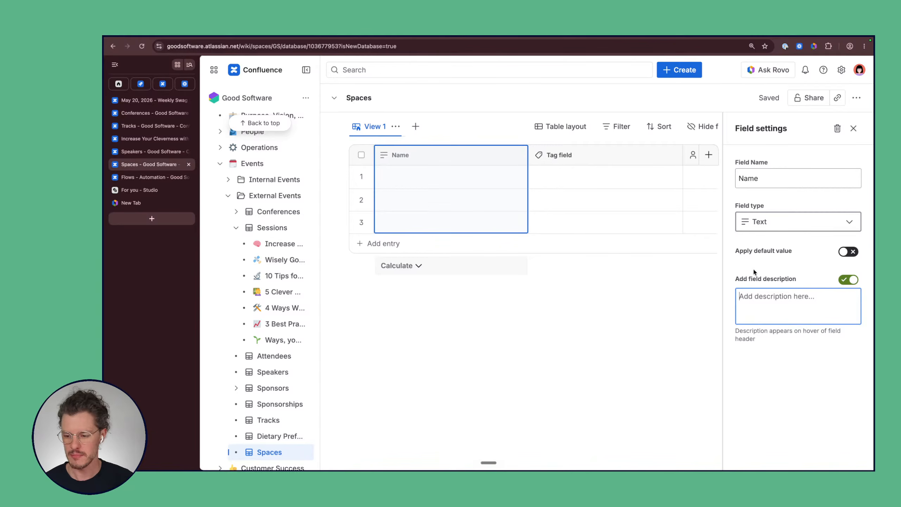
left_click(849, 279)
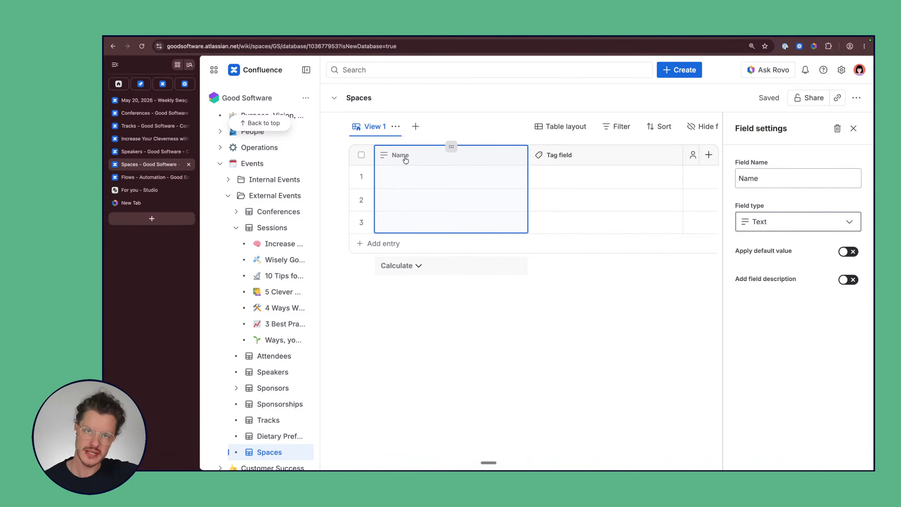
Step: Look at the Tag field's settings, then return to the Name field's settings
left_click(596, 162)
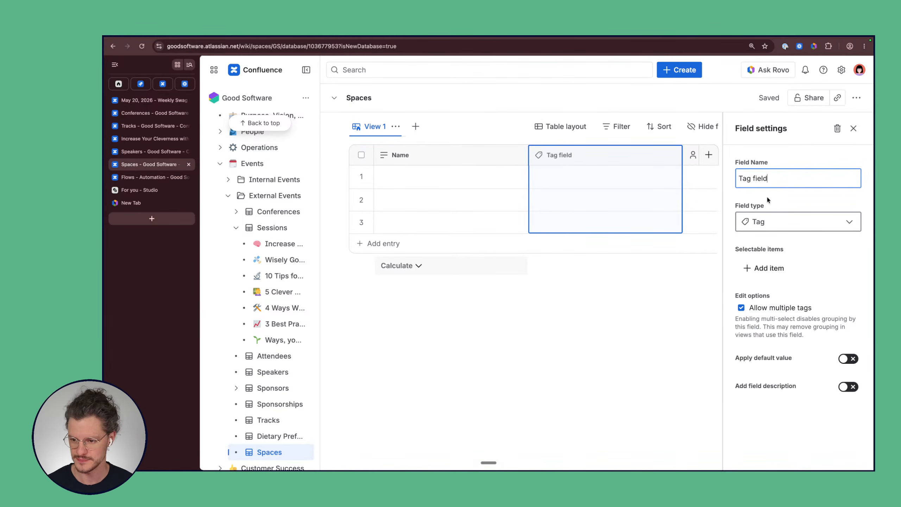
triple_click(762, 178)
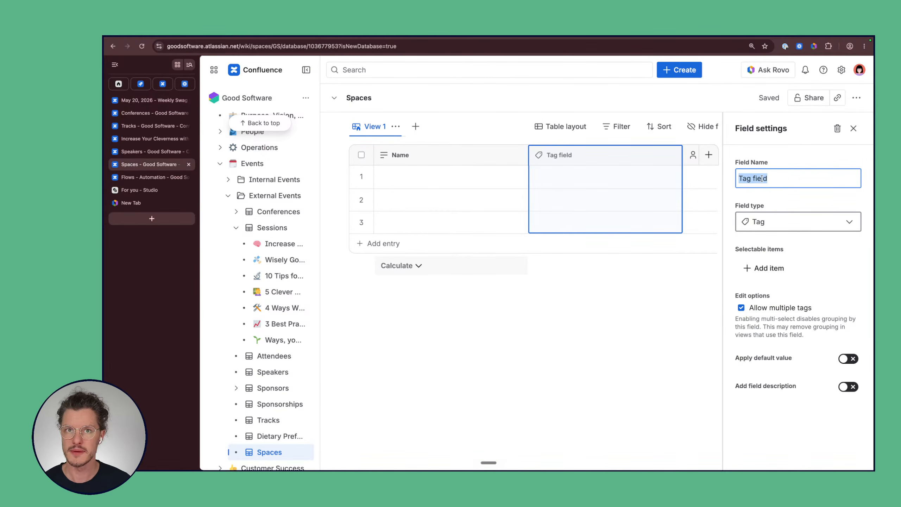
left_click(433, 155)
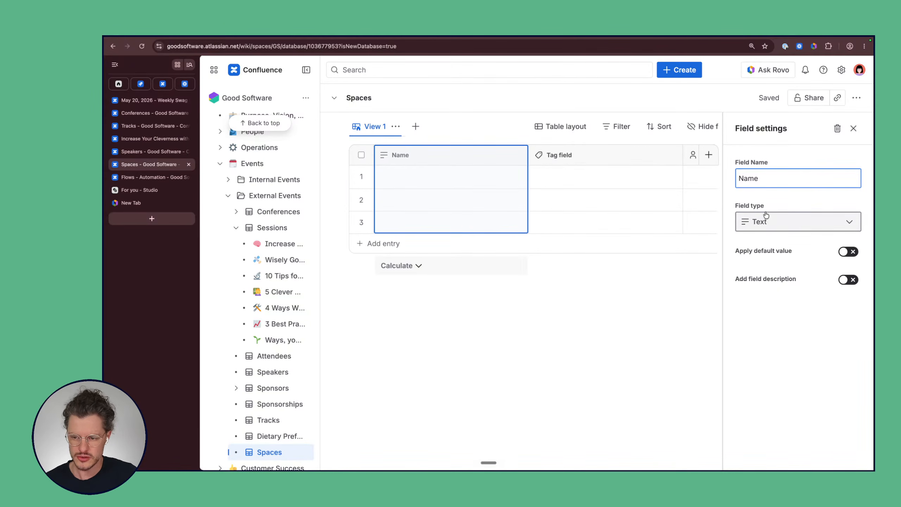
Step: Change the Name field's type to Link, with entries created as Pages instead of live docs
left_click(816, 218)
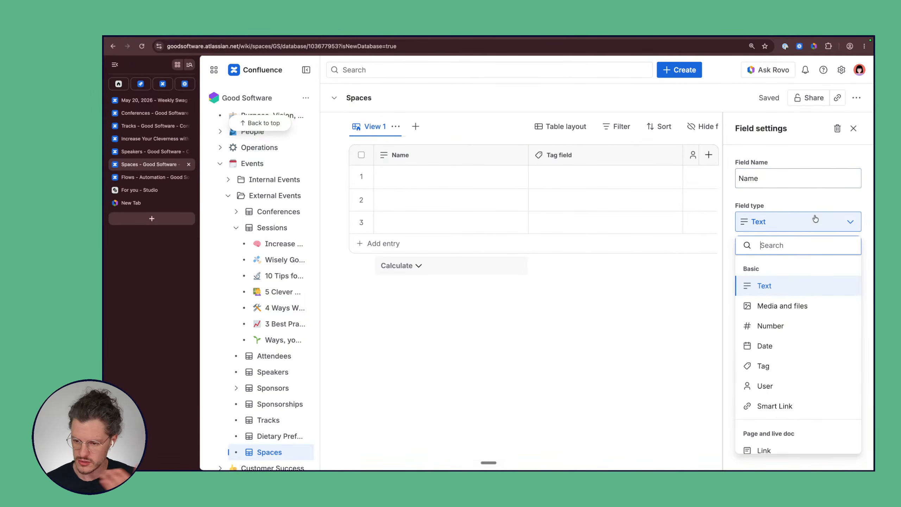
scroll(820, 320, "down", 1)
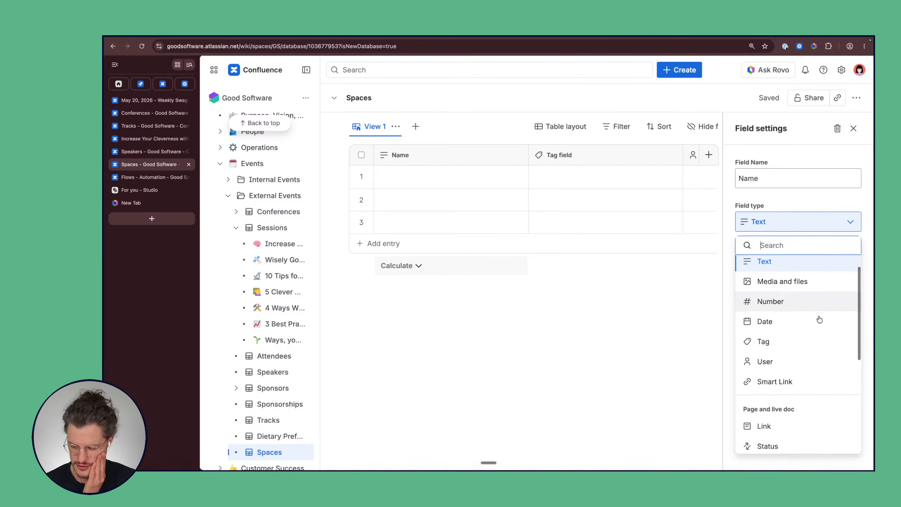
scroll(819, 320, "down", 4)
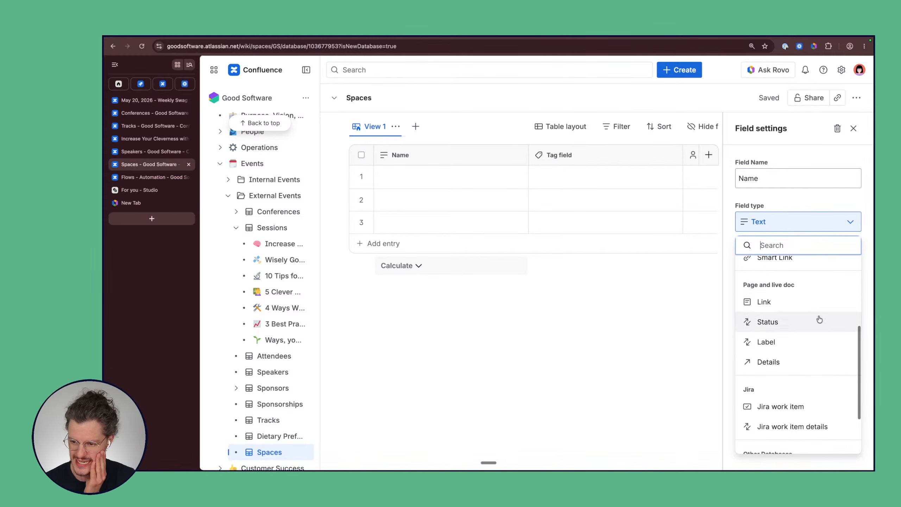
left_click(816, 302)
mouse_move(774, 304)
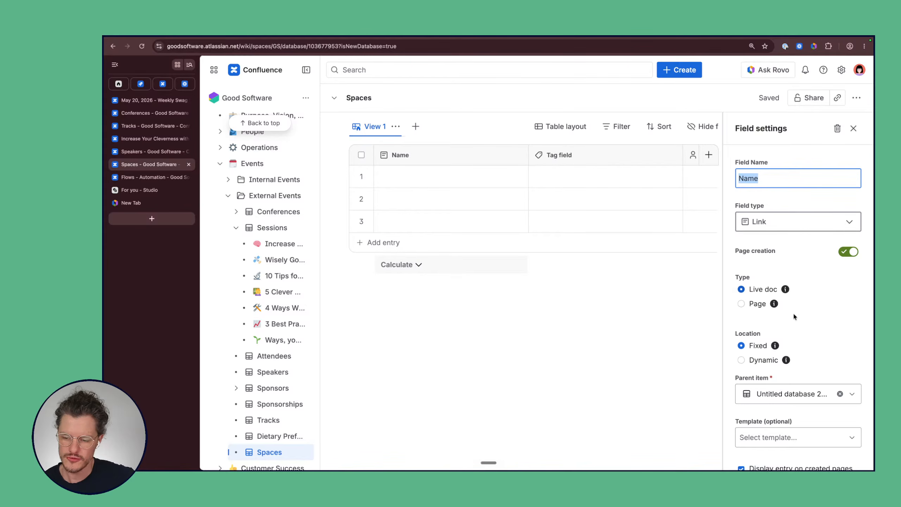
left_click(741, 304)
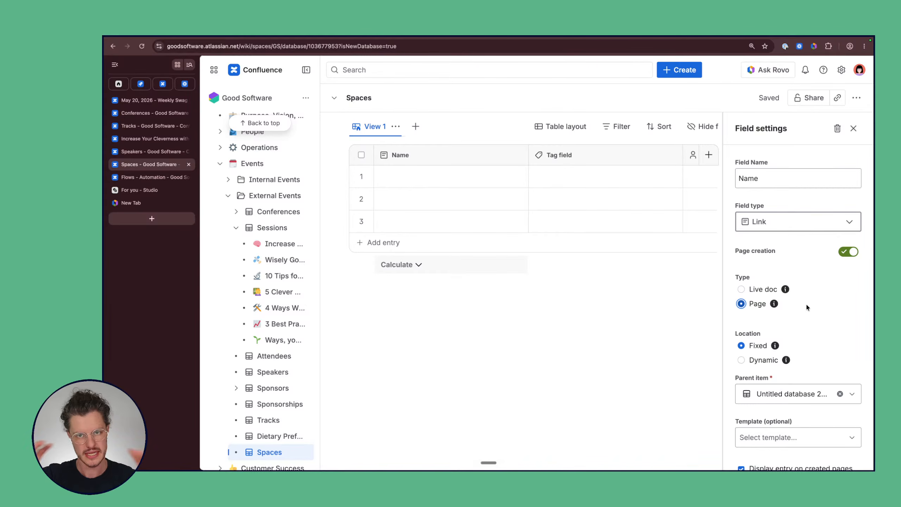
left_click(743, 303)
key("ctrl+Left")
key("ctrl+Right")
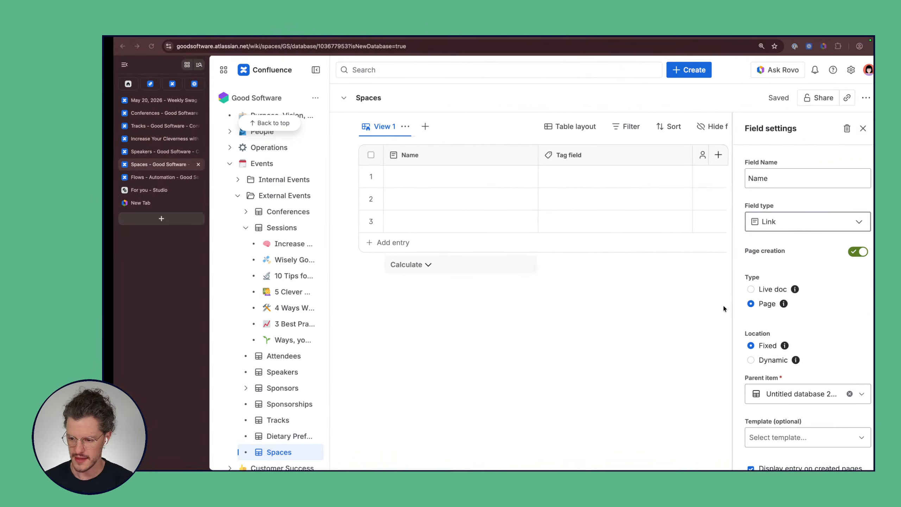
scroll(802, 369, "down", 3)
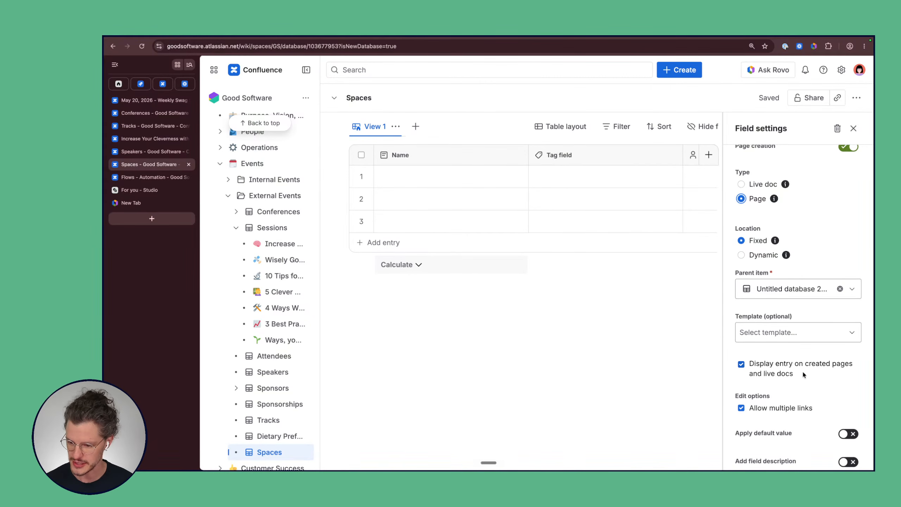
left_click(162, 139)
scroll(485, 163, "up", 5)
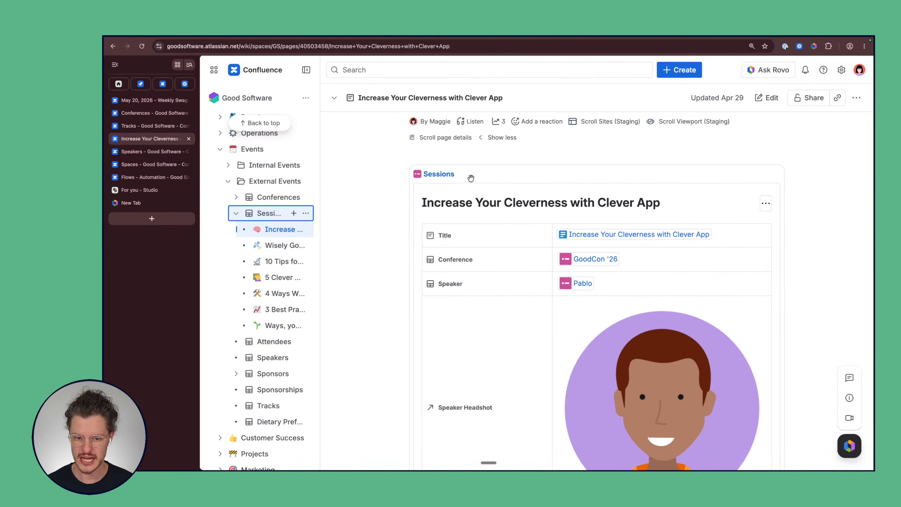
scroll(409, 241, "down", 6)
scroll(409, 241, "up", 5)
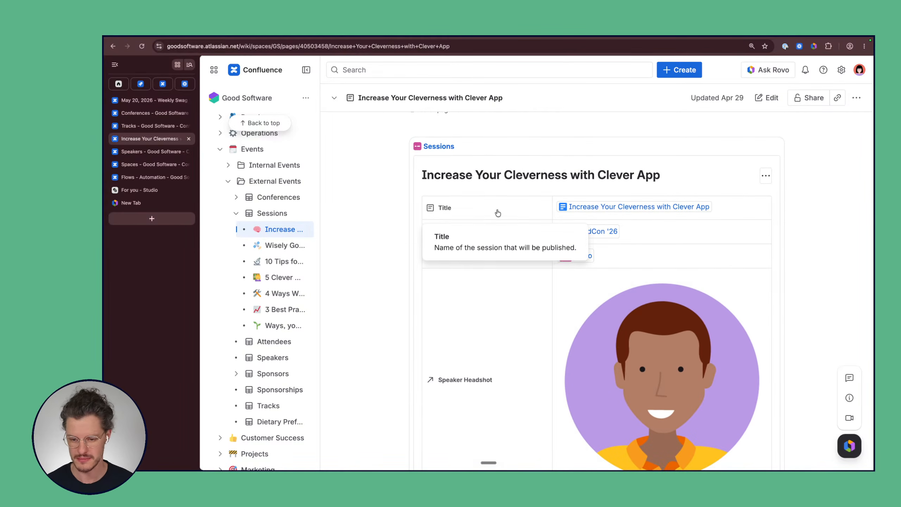
scroll(415, 209, "down", 3)
scroll(414, 209, "up", 3)
scroll(389, 229, "up", 3)
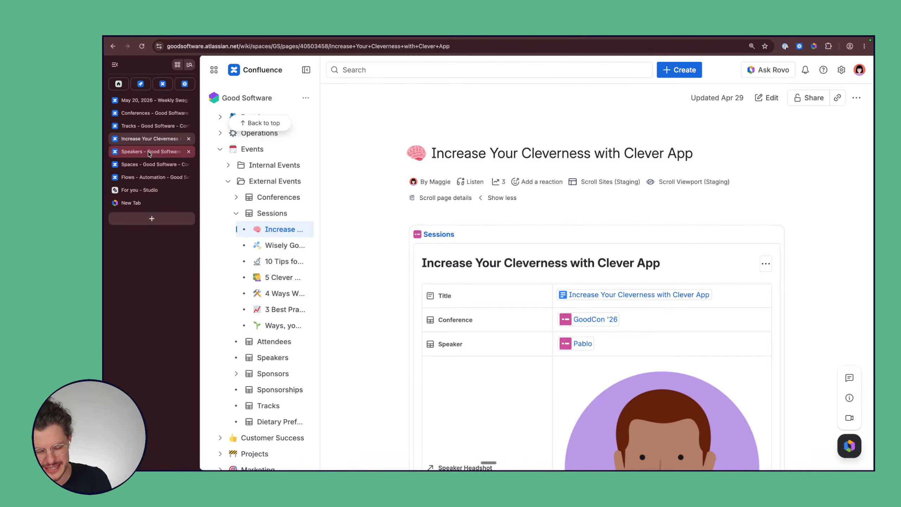
left_click(150, 164)
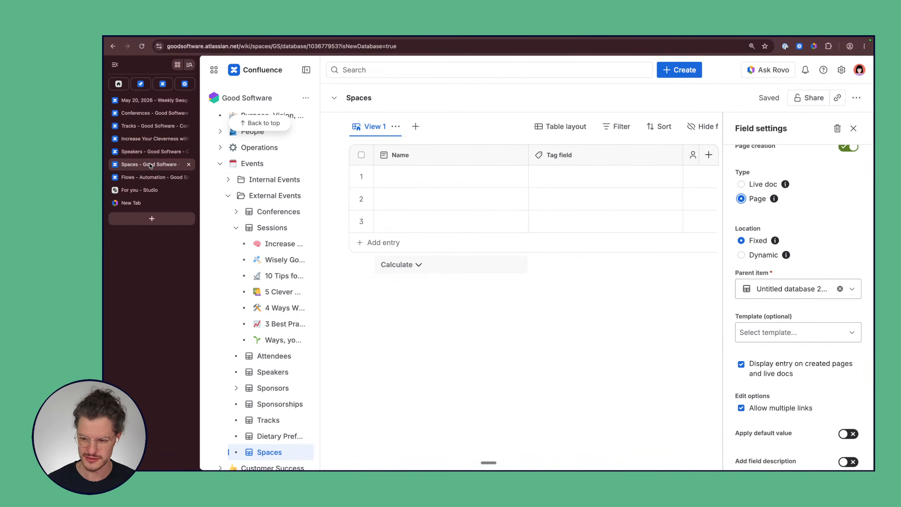
Step: Turn off 'Allow multiple links' for the Name field and close the Field settings panel
scroll(805, 365, "down", 2)
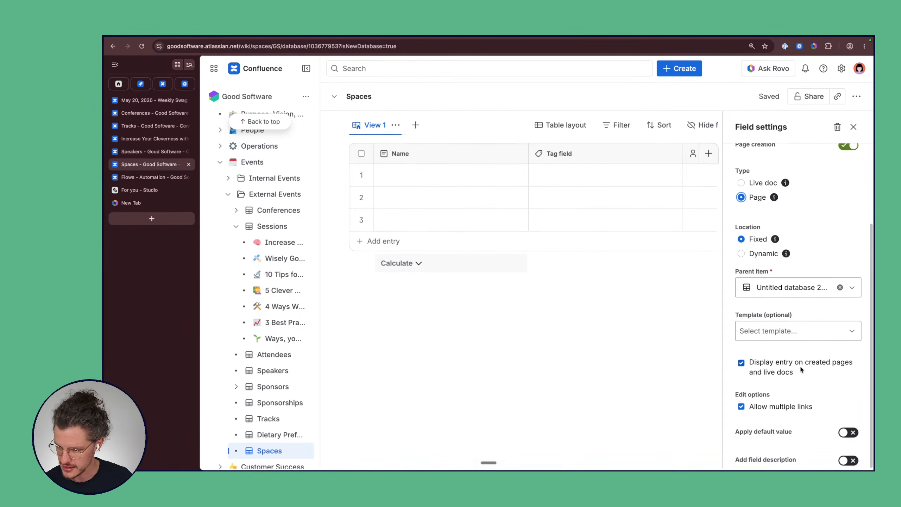
left_click(741, 408)
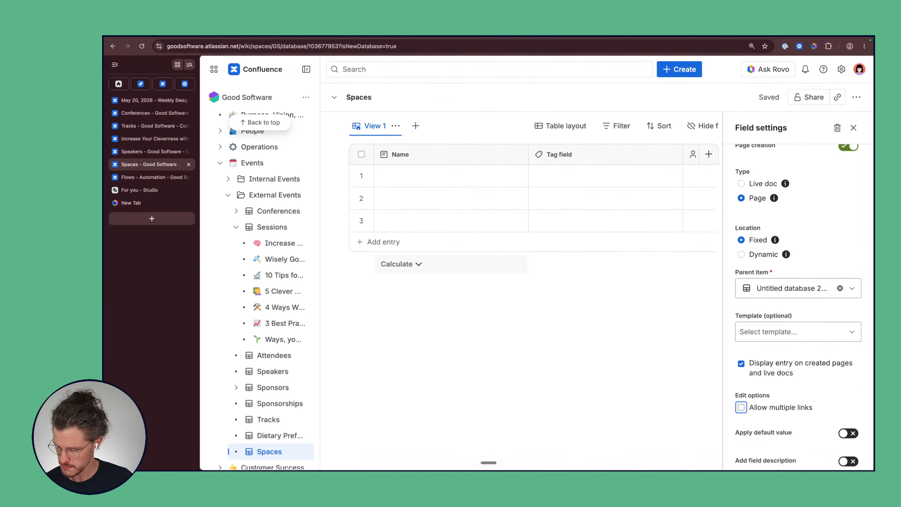
left_click(853, 129)
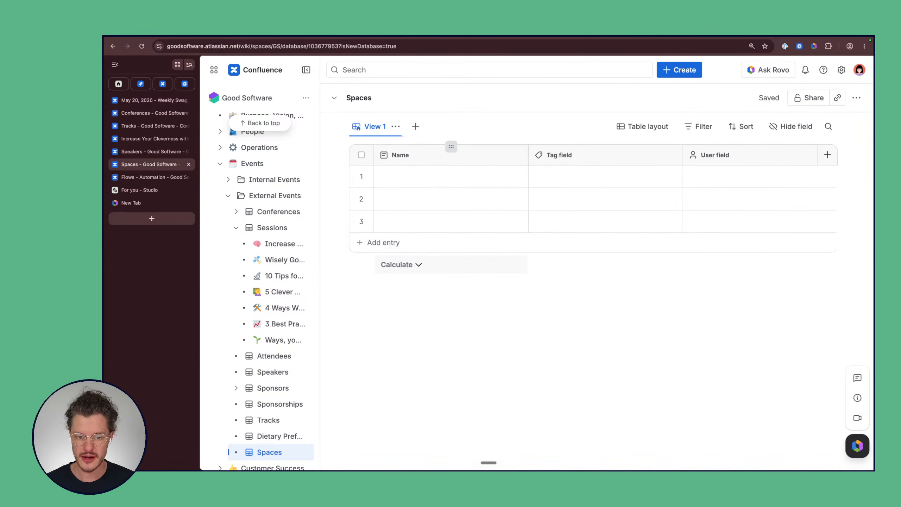
Step: Create a new page 'Ascend' and link it in row 1's Name cell
left_click(390, 182)
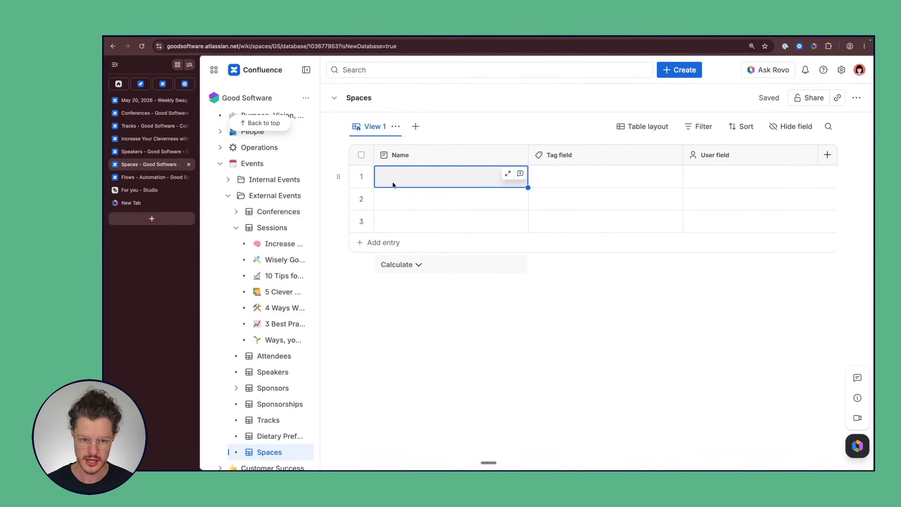
left_click(394, 179)
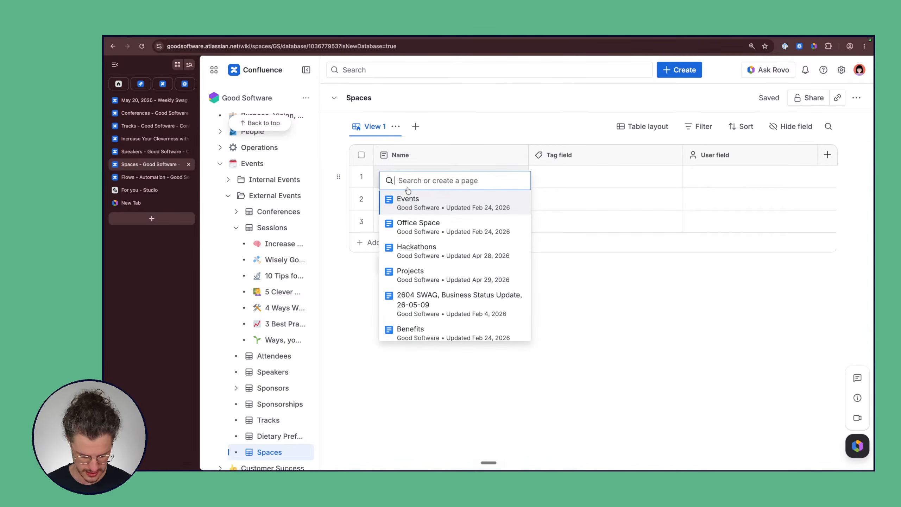
type("Au")
key("BackSpace")
key("BackSpace")
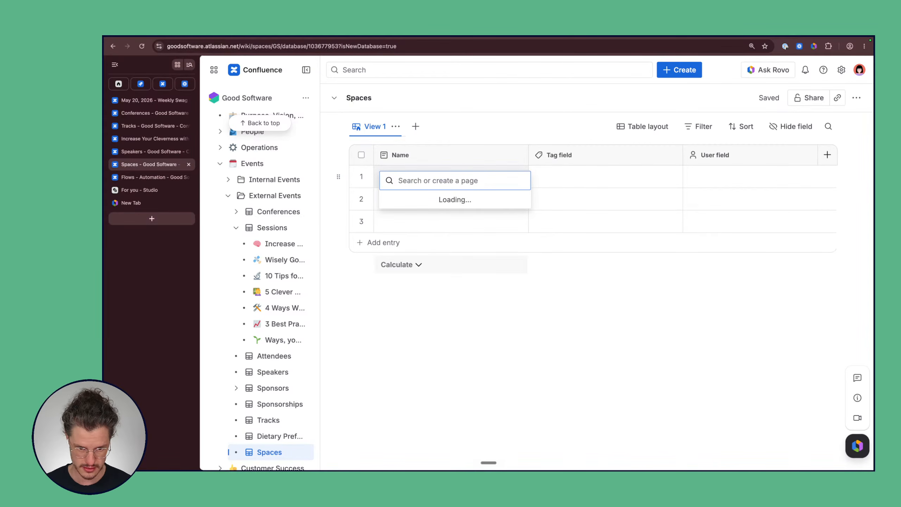
type("Ace")
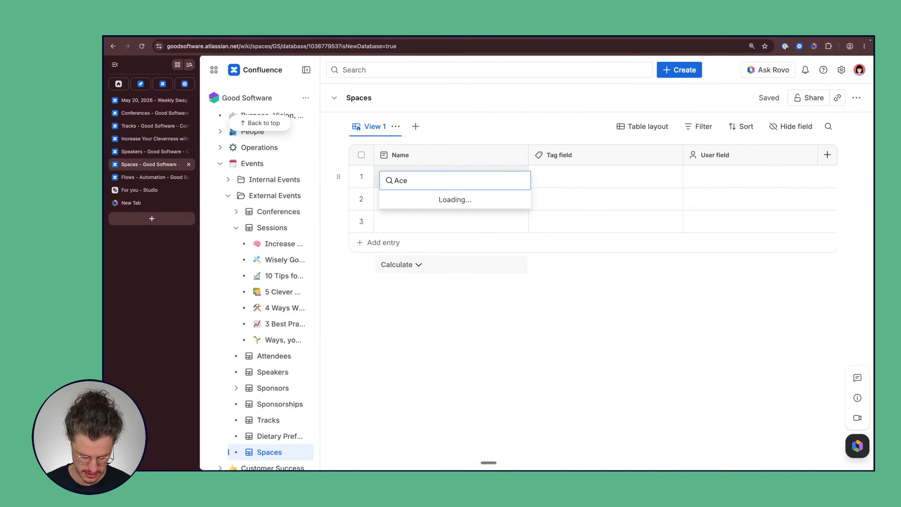
type("nd")
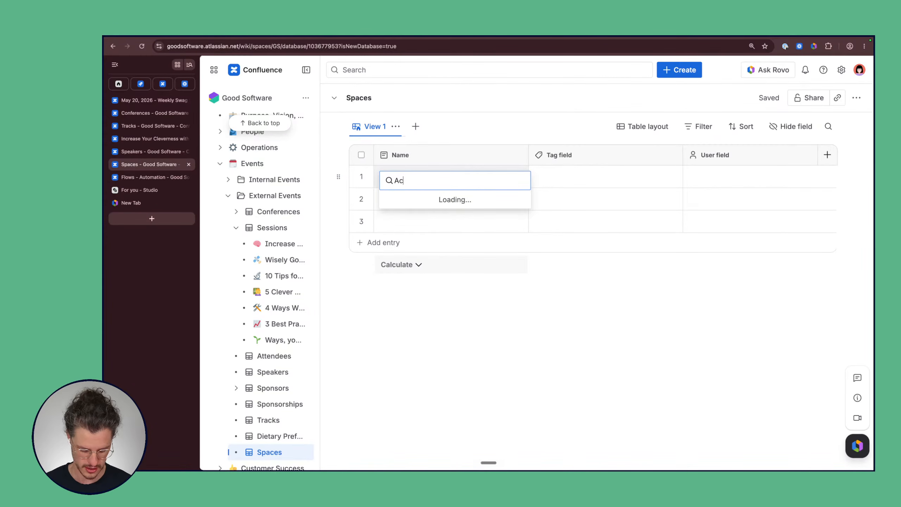
type("end")
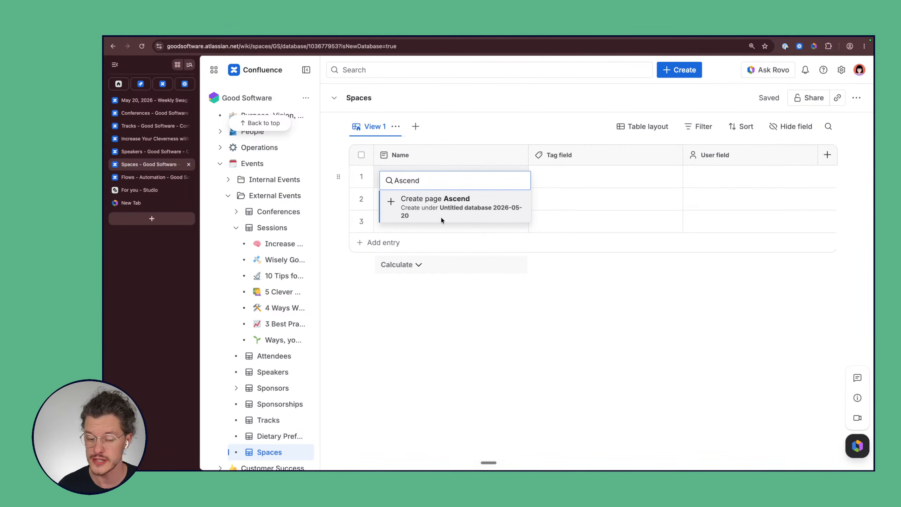
left_click(453, 206)
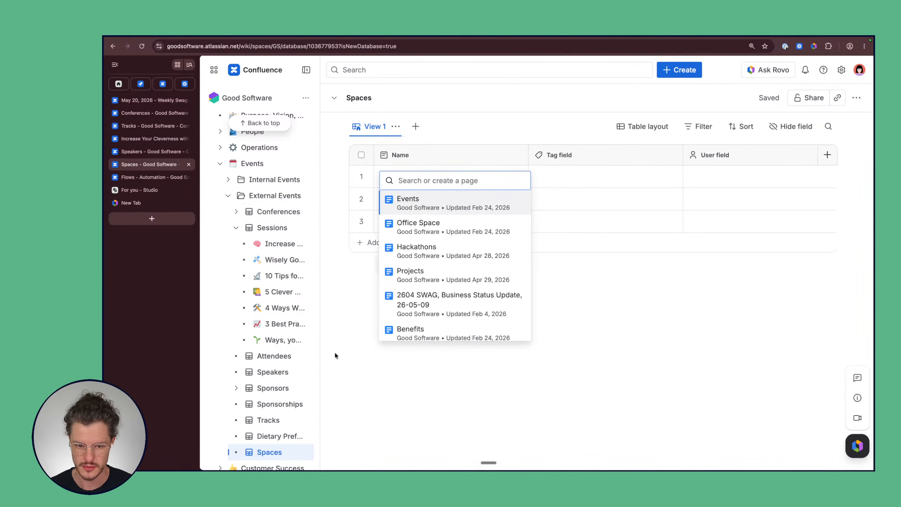
mouse_move(401, 188)
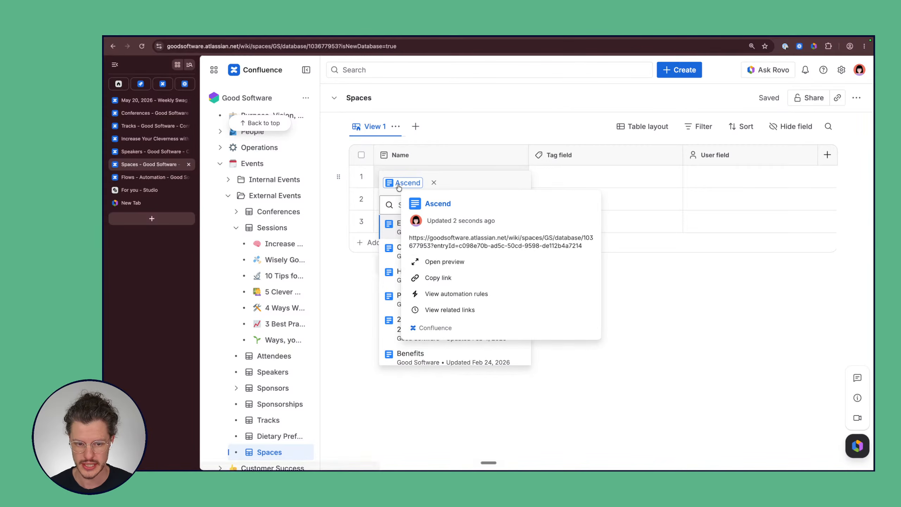
left_click(690, 315)
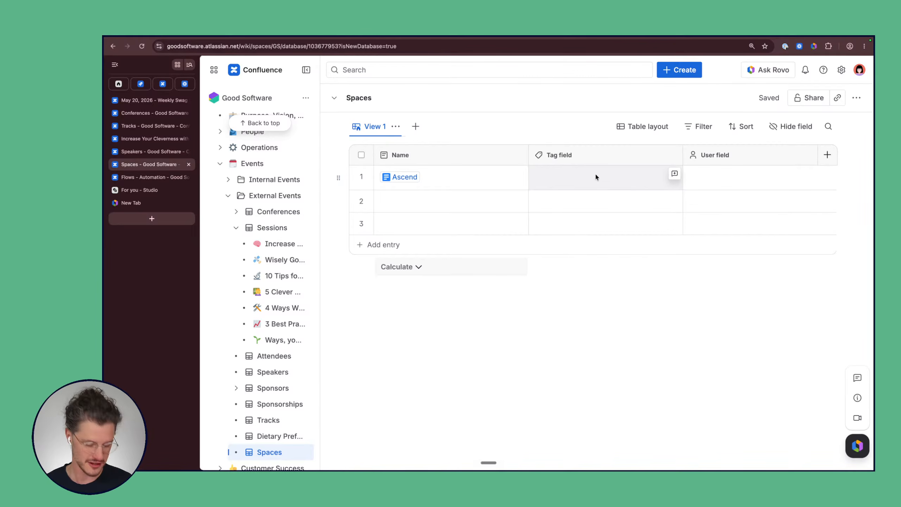
Step: Open the Tag field's settings and select the text in its Field Name box
left_click(558, 155)
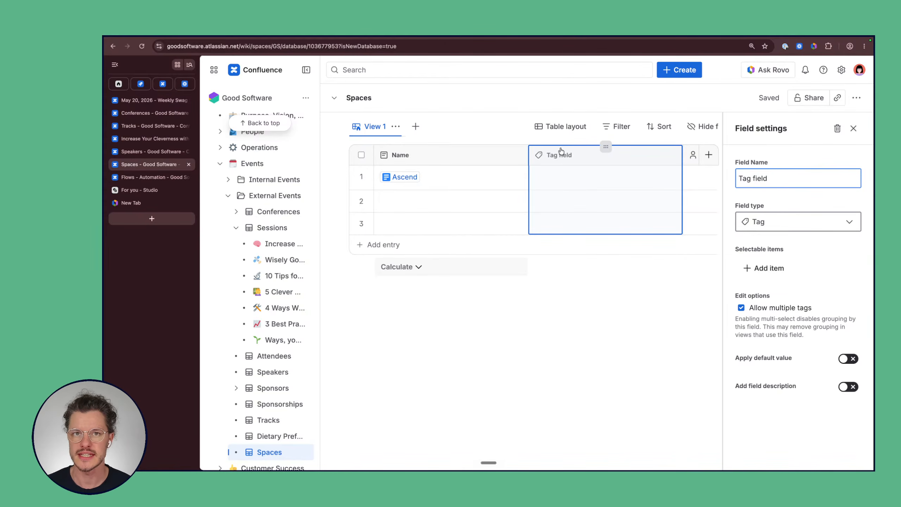
double_click(766, 178)
left_click(766, 178)
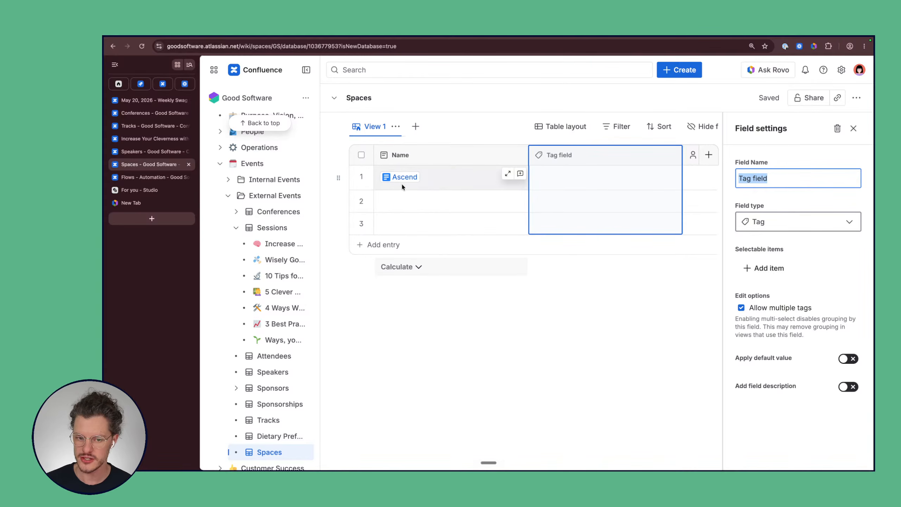
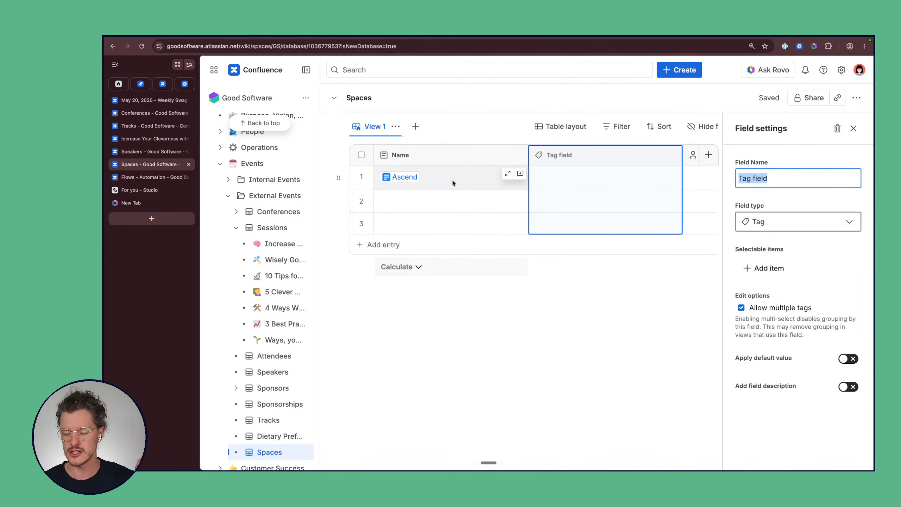
Step: Rename the Tag field to Status and change its field type to Status
left_click(769, 178)
double_click(768, 178)
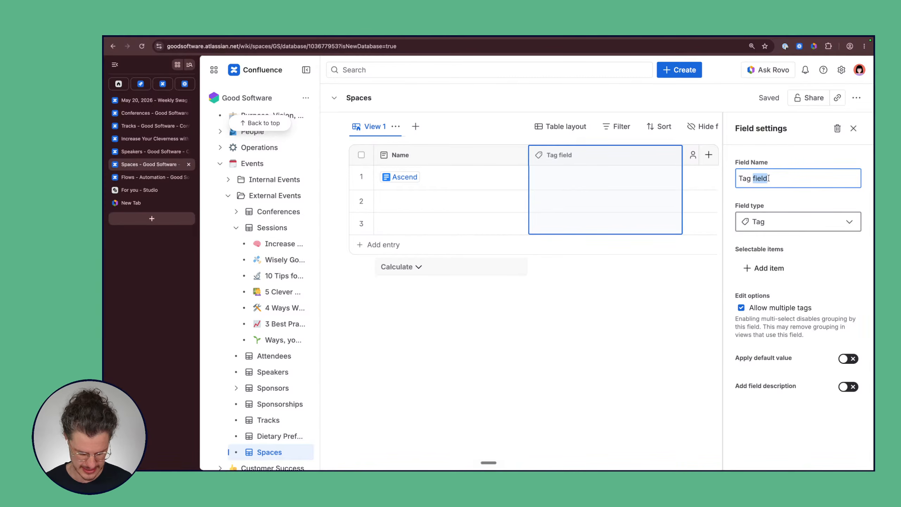
key("BackSpace")
key("BackSpace")
key("BackSpace")
key("BackSpace")
key("BackSpace")
type("Sta")
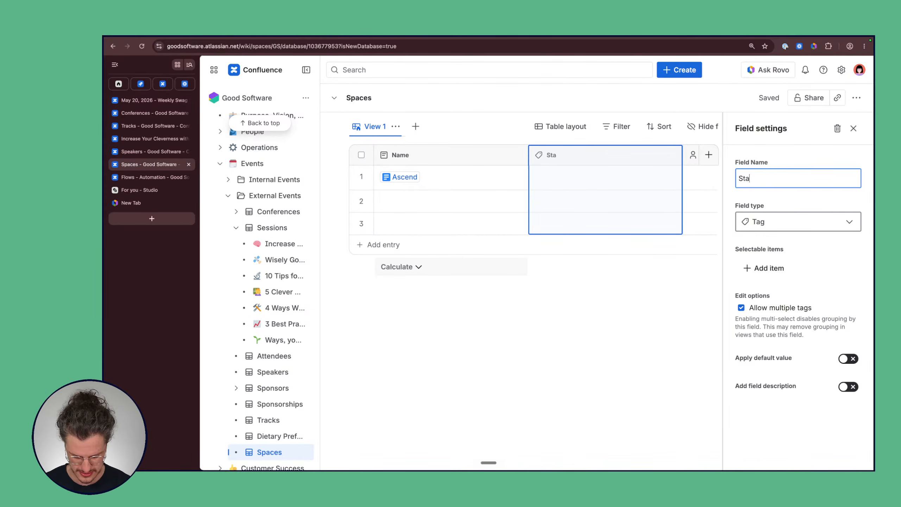
type("tus")
left_click(798, 223)
scroll(820, 296, "down", 5)
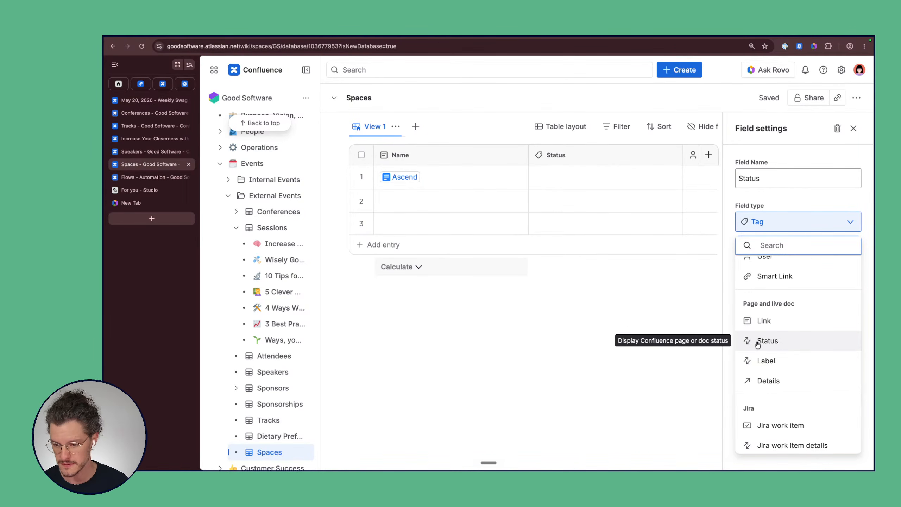
left_click(767, 340)
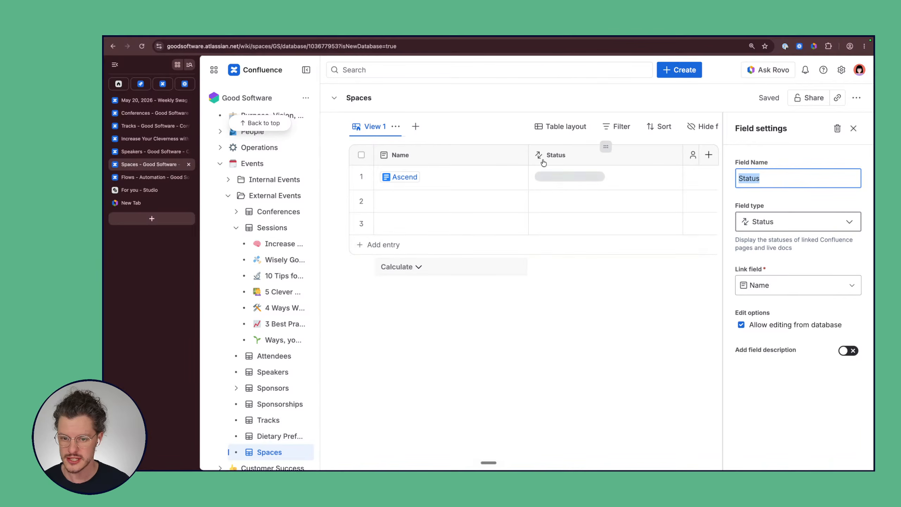
Step: Set the Ascend entry's status to Rough draft
mouse_move(405, 178)
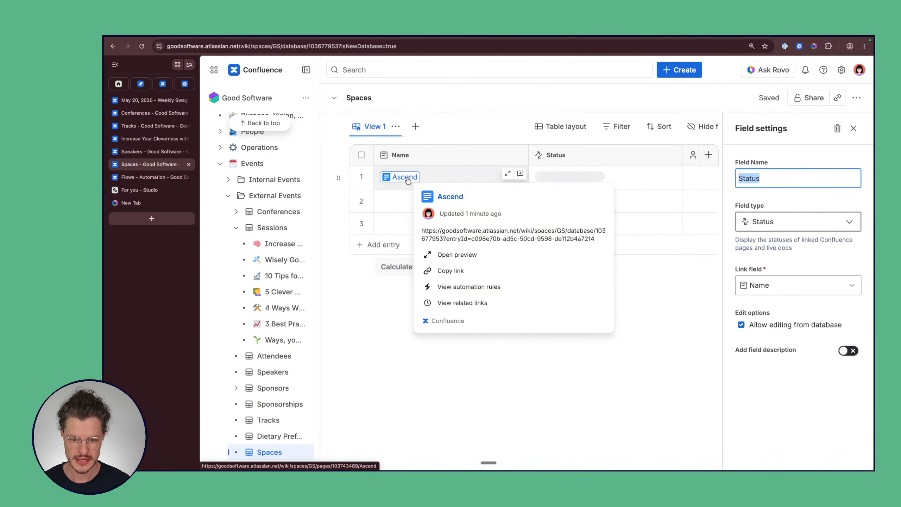
left_click(557, 174)
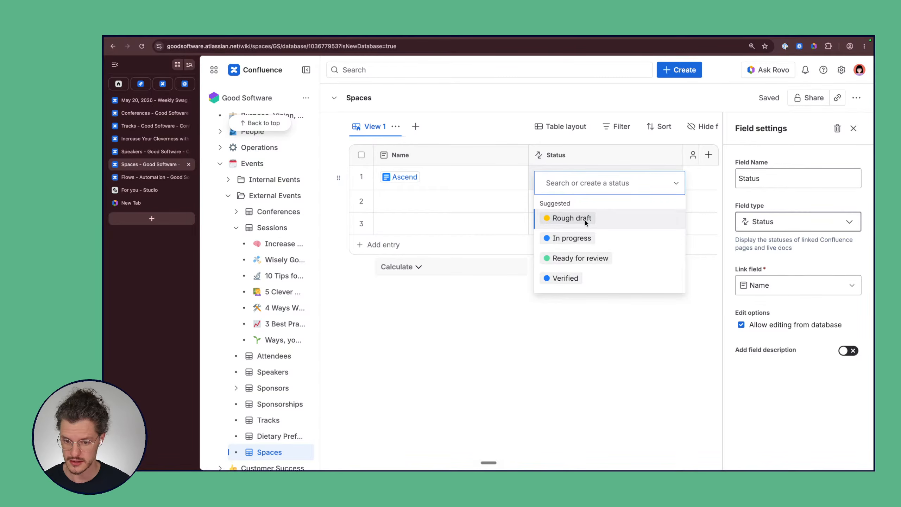
left_click(564, 218)
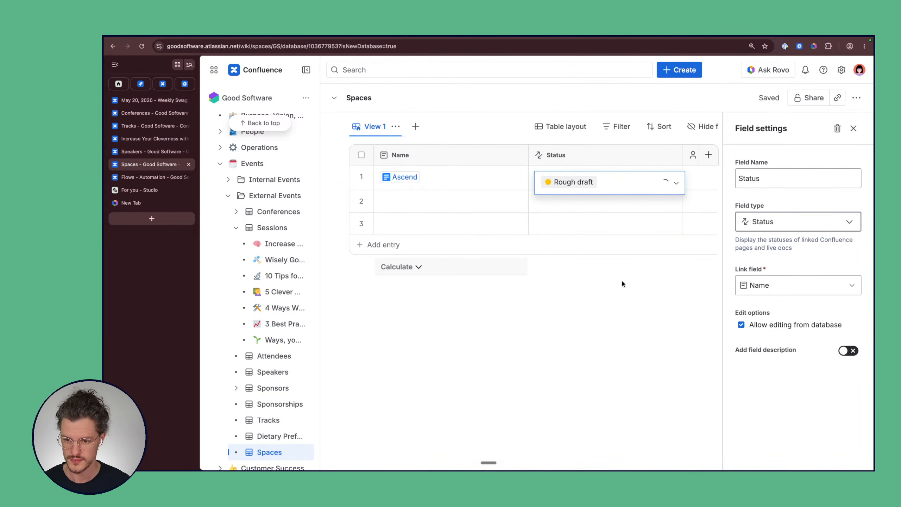
left_click(490, 177)
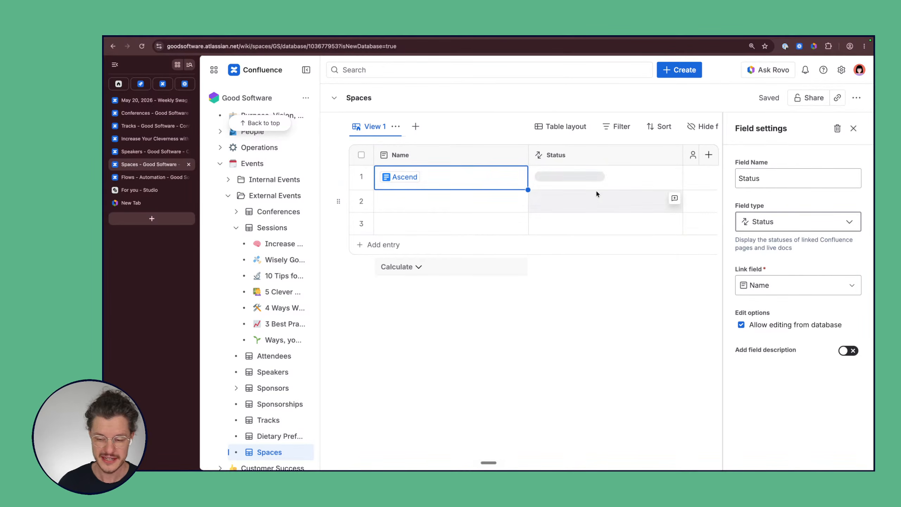
left_click(597, 175)
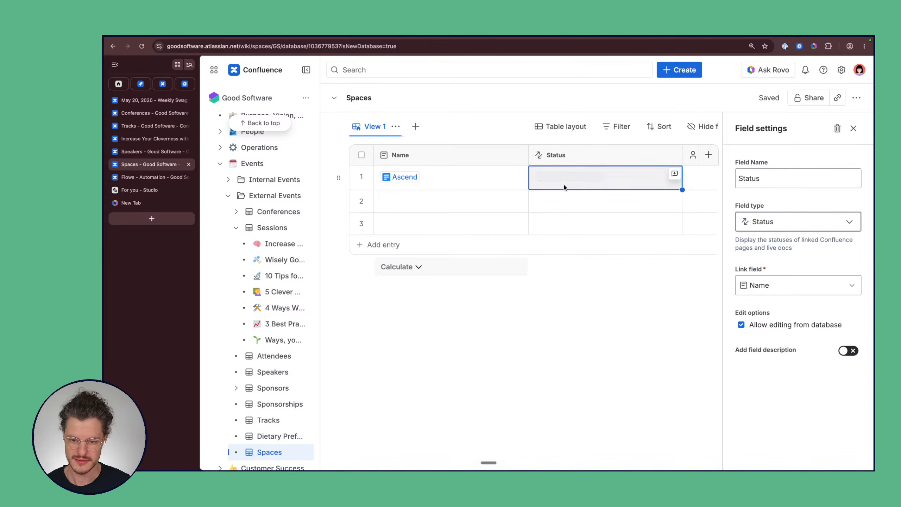
scroll(401, 182, "right", 5)
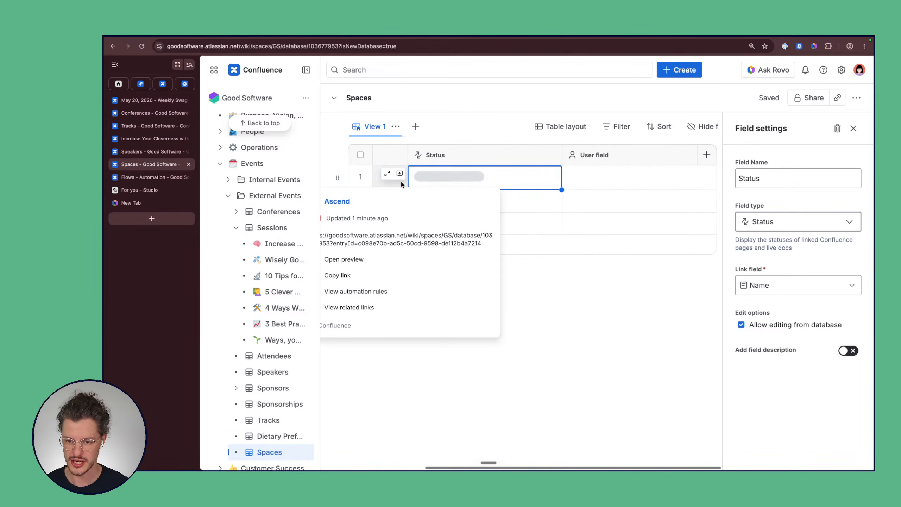
Step: Rename the User field to Type and make it a Tag field
left_click(628, 155)
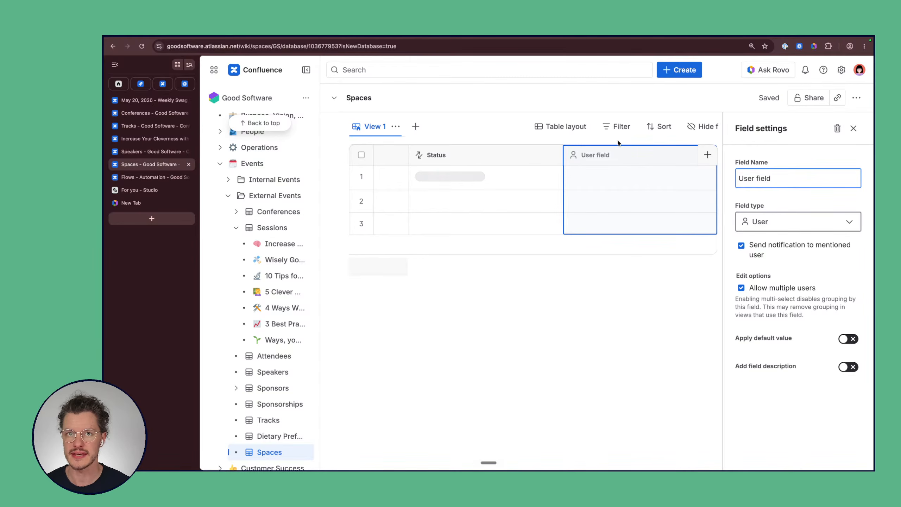
double_click(765, 178)
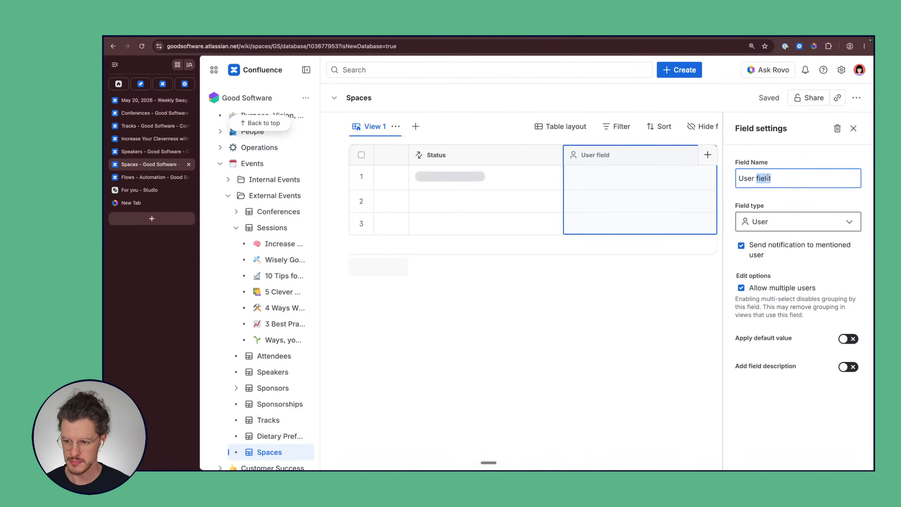
key("super+a")
type("Typ")
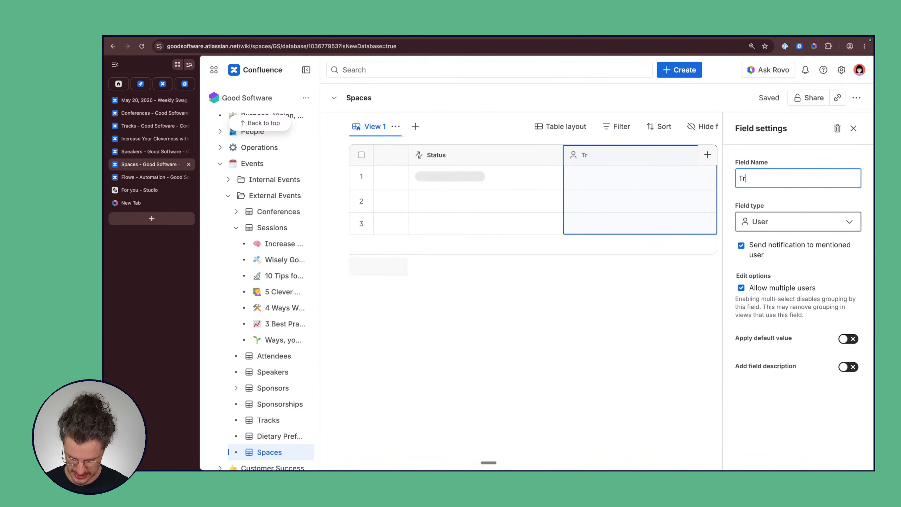
left_click(803, 223)
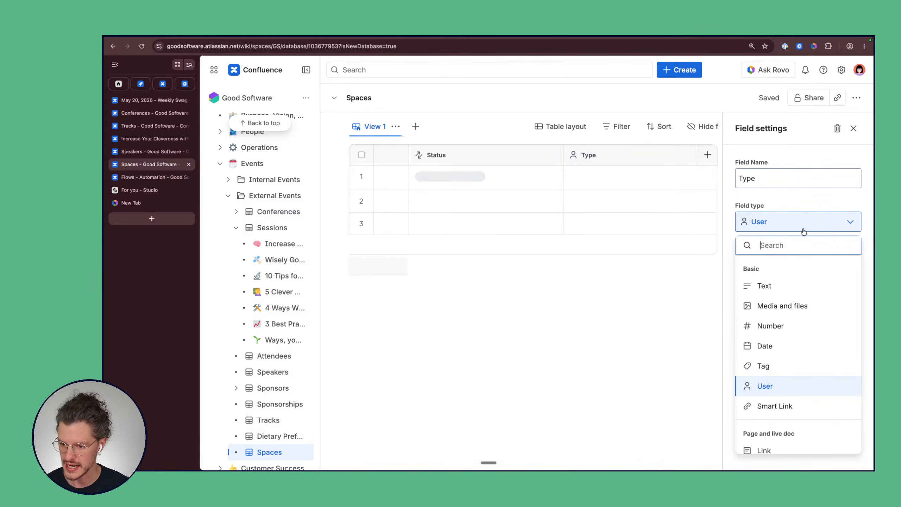
scroll(781, 334, "down", 1)
left_click(781, 334)
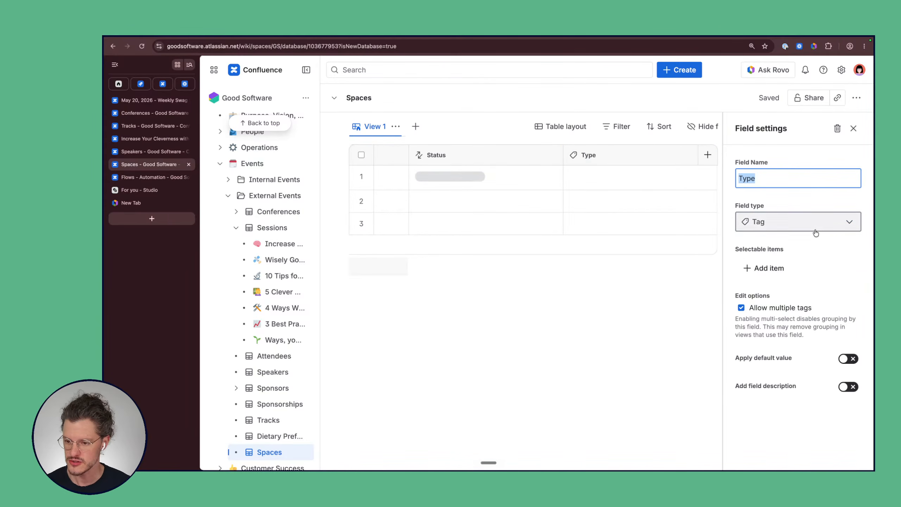
Step: Add an 'Open space' tag option, correcting its spelling
left_click(774, 276)
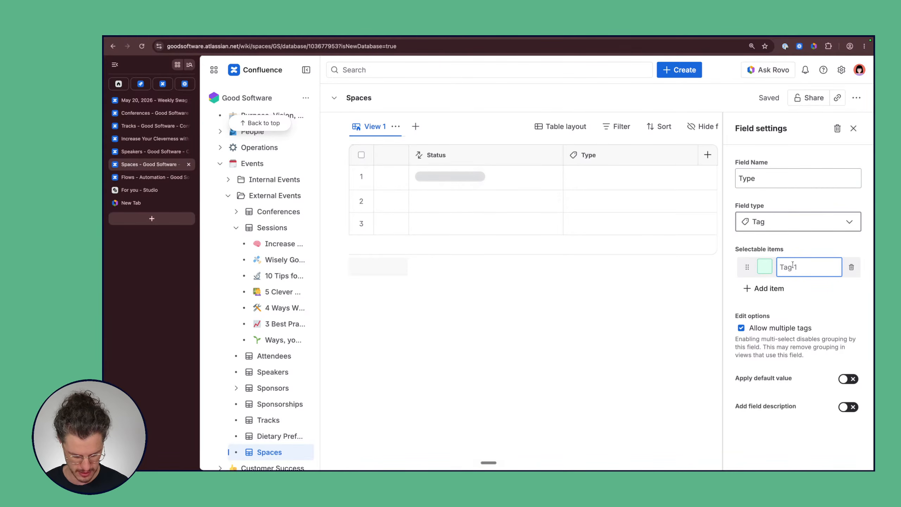
type("Open spacew")
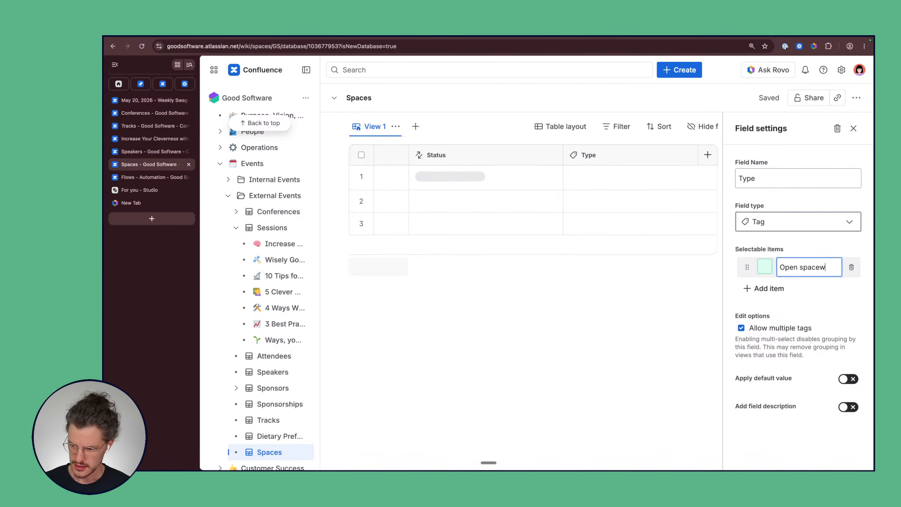
key("BackSpace")
key("BackSpace")
type("we")
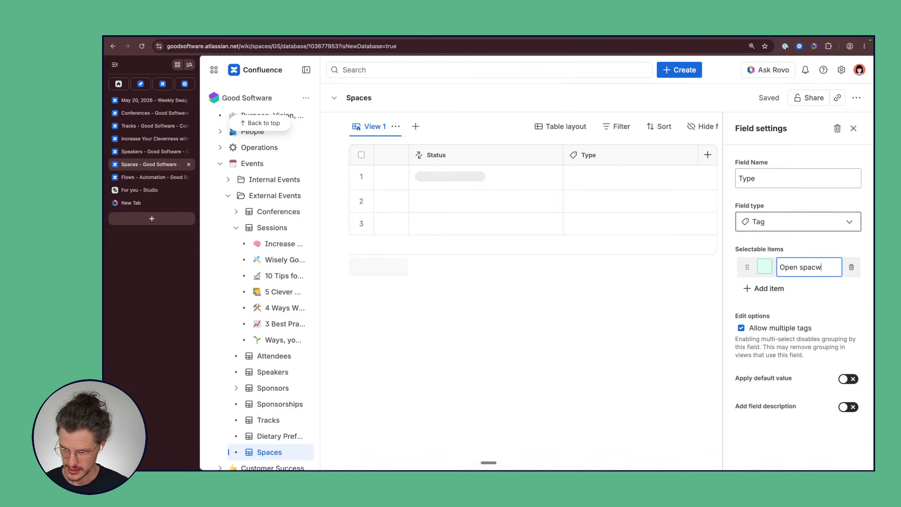
key("Return")
left_click(768, 289)
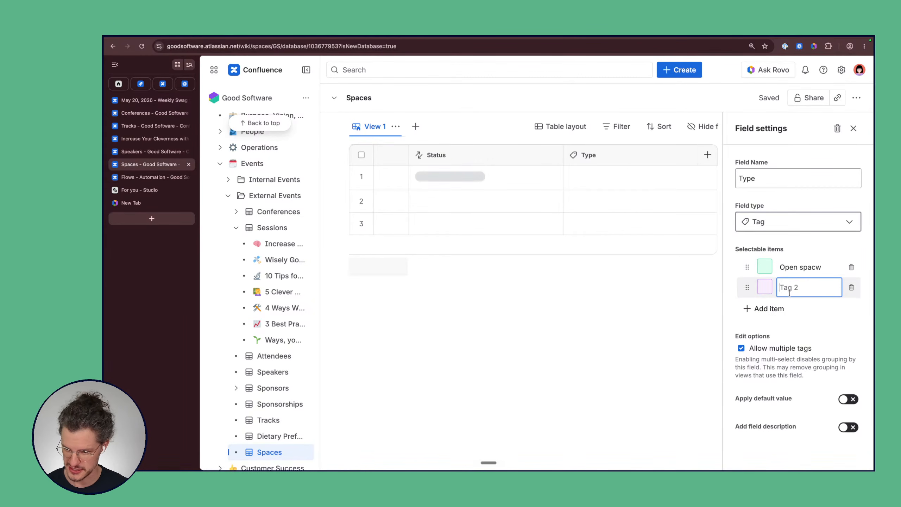
left_click(831, 267)
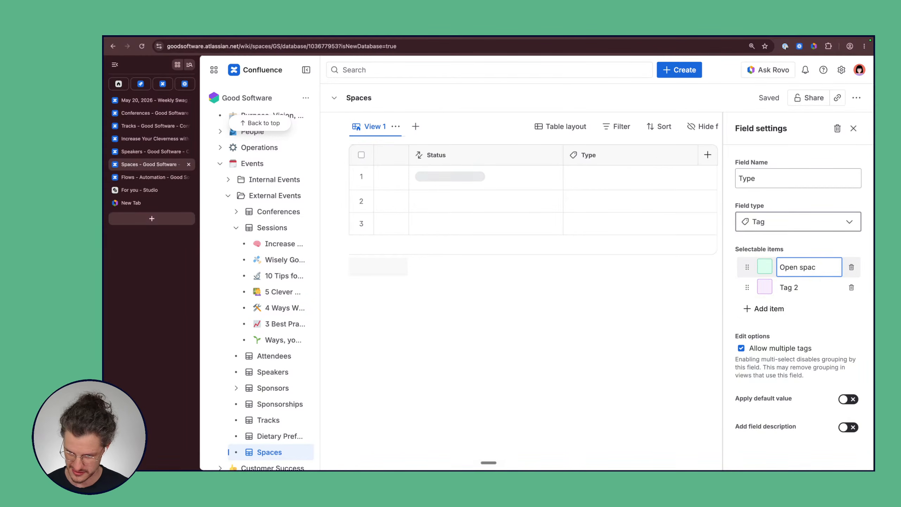
type("e")
Step: Add the Meeting room, Theater and Lab tag options
left_click(822, 292)
key("super+a")
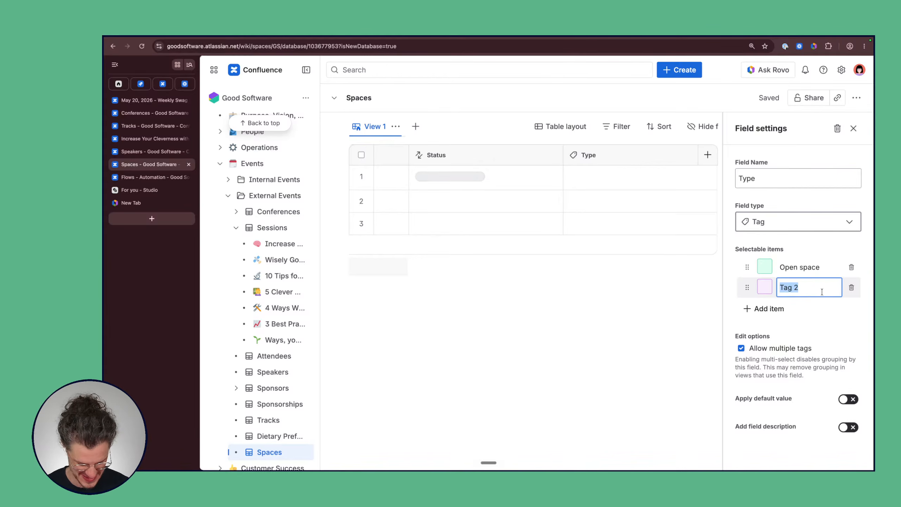
type("Meetin")
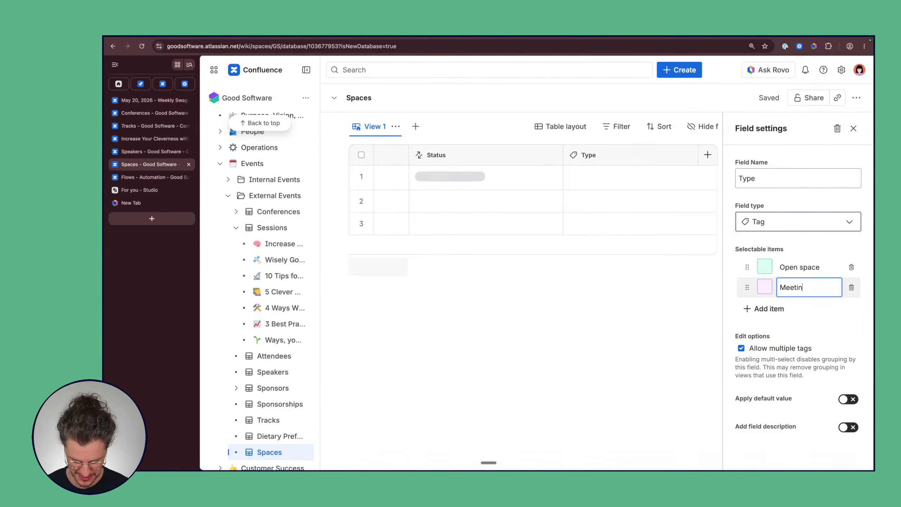
type("g room")
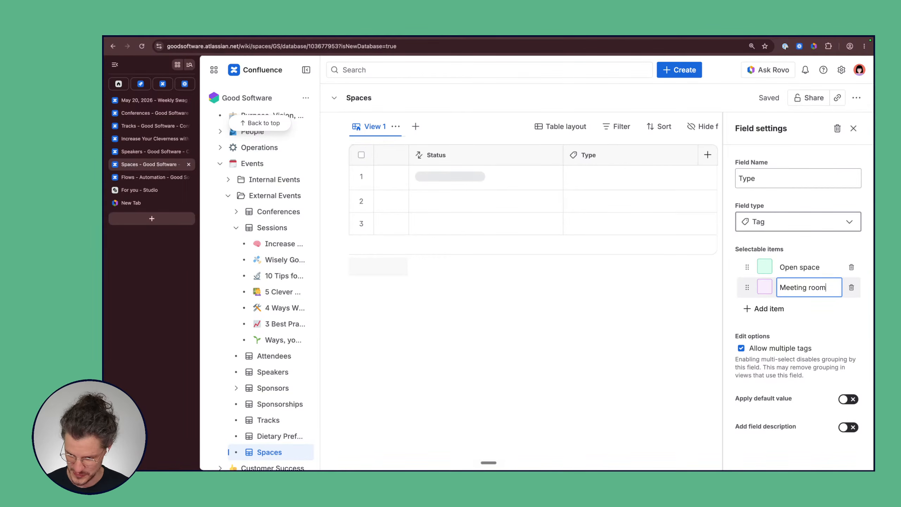
left_click(780, 309)
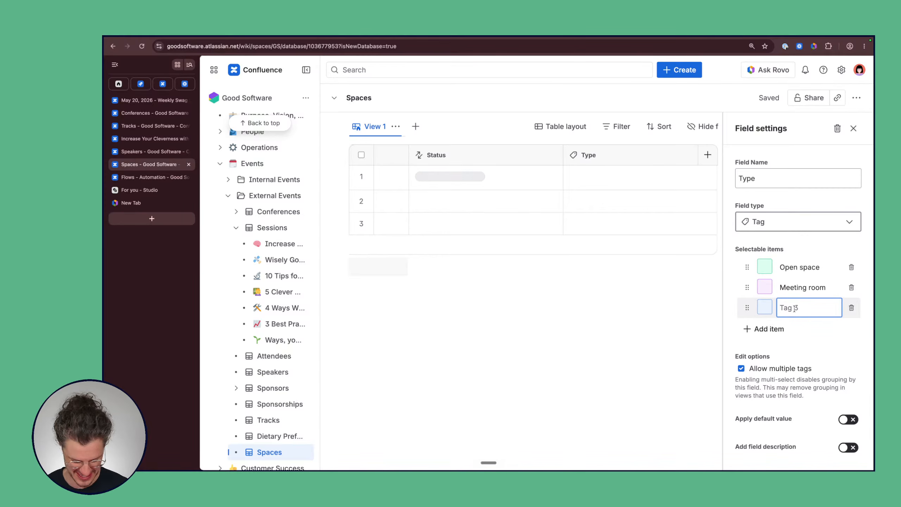
type("Theater")
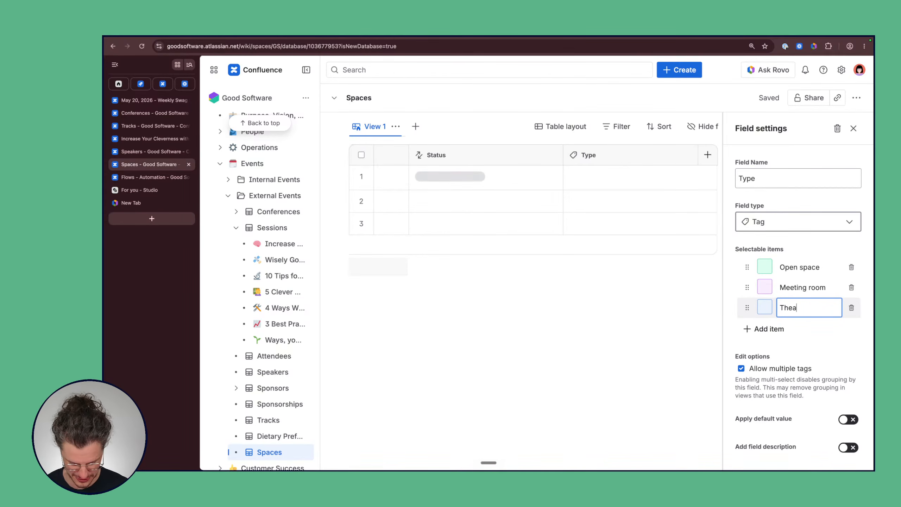
left_click(768, 329)
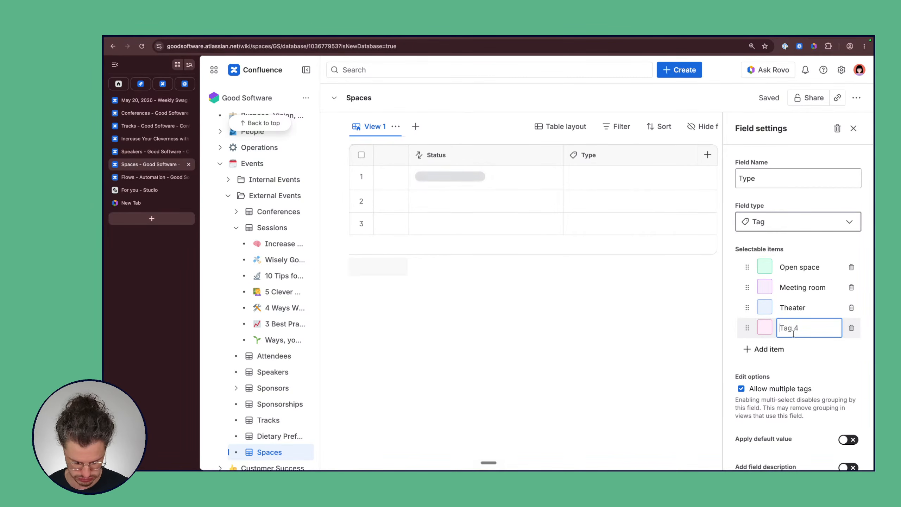
type("Lab")
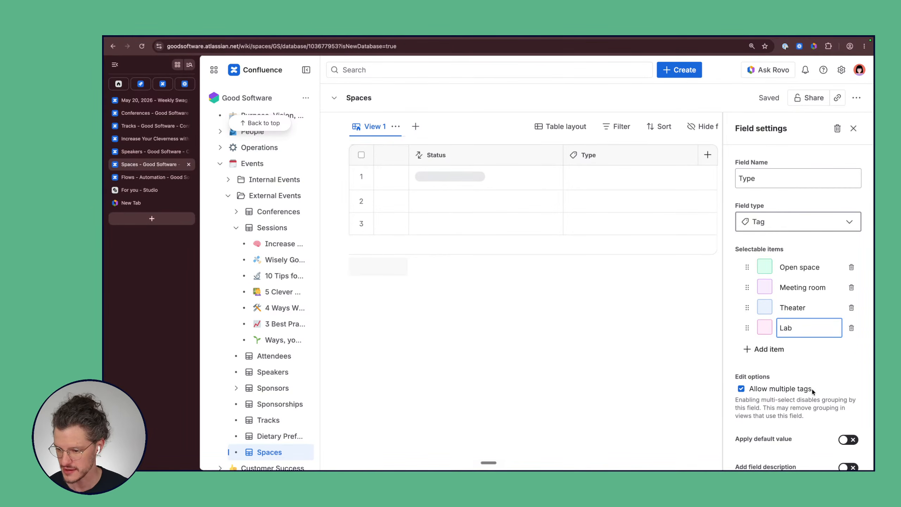
left_click(829, 364)
scroll(816, 385, "down", 1)
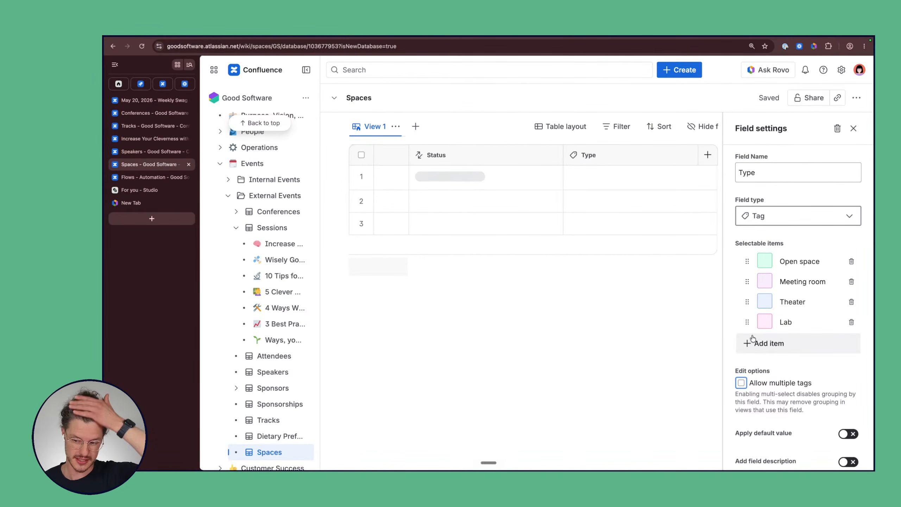
Step: Give the Type field a default value of Theater and close its settings
left_click(846, 434)
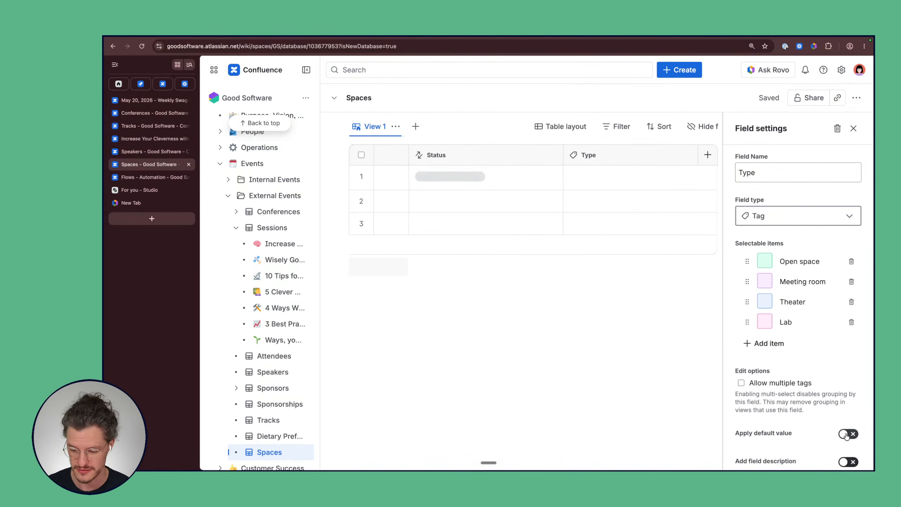
scroll(817, 410, "down", 2)
left_click(817, 412)
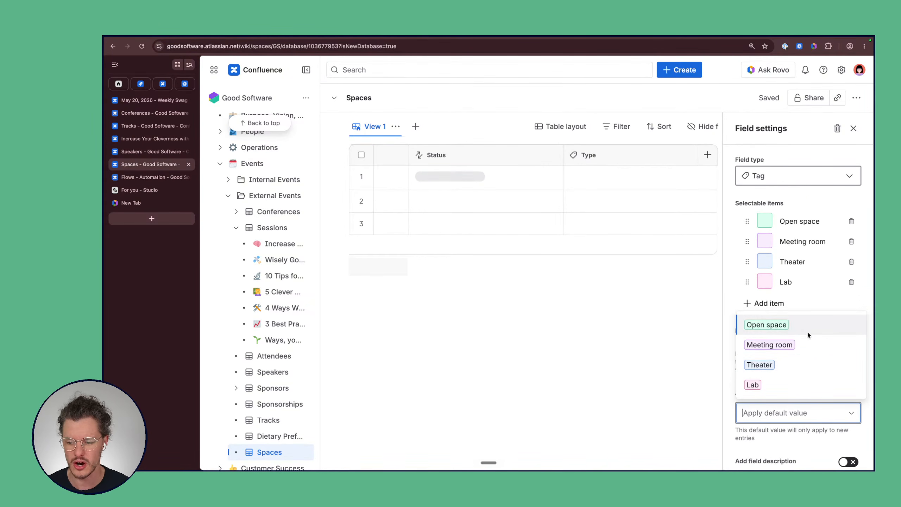
left_click(790, 369)
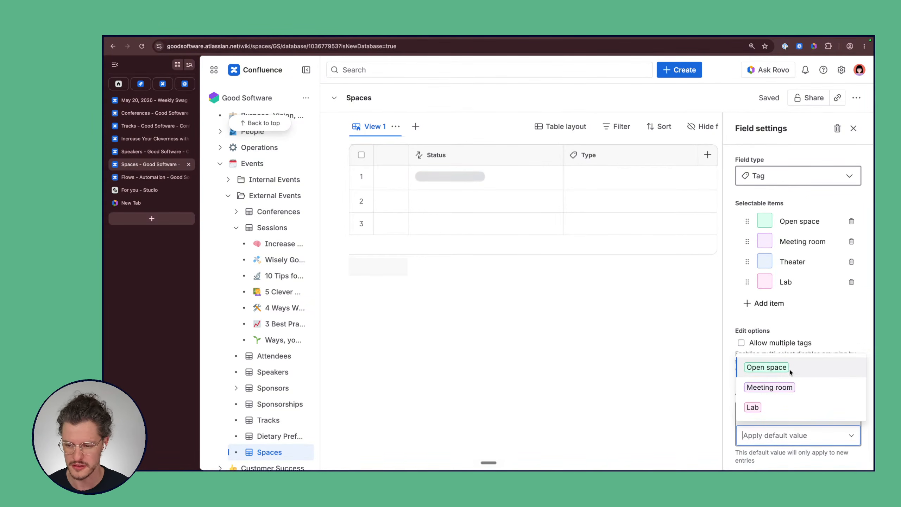
left_click(844, 328)
scroll(793, 422, "down", 1)
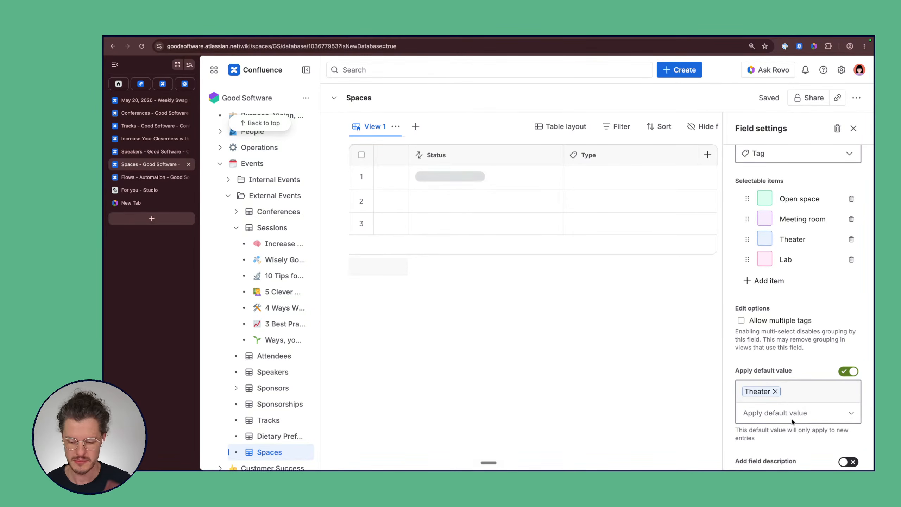
scroll(802, 269, "up", 3)
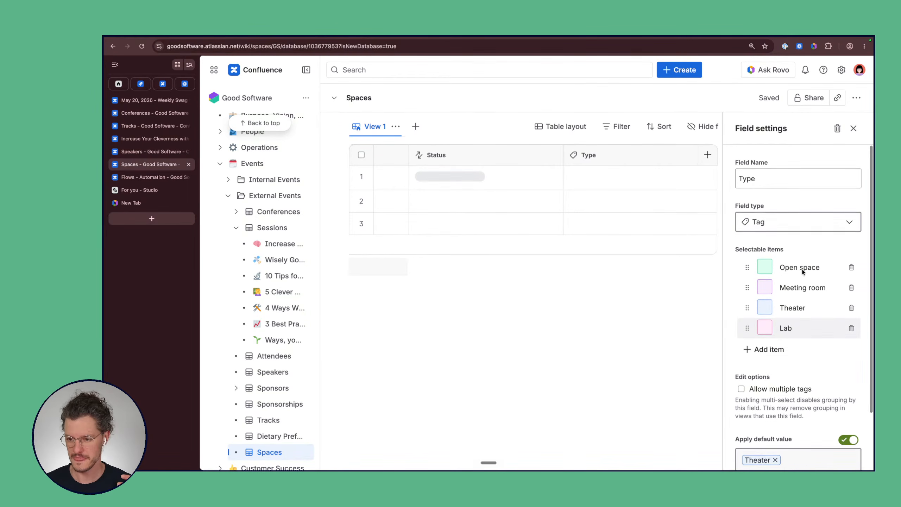
left_click(853, 130)
Step: Add a fourth, unnamed entry to the Spaces table, which gets Theater as its type
left_click(723, 181)
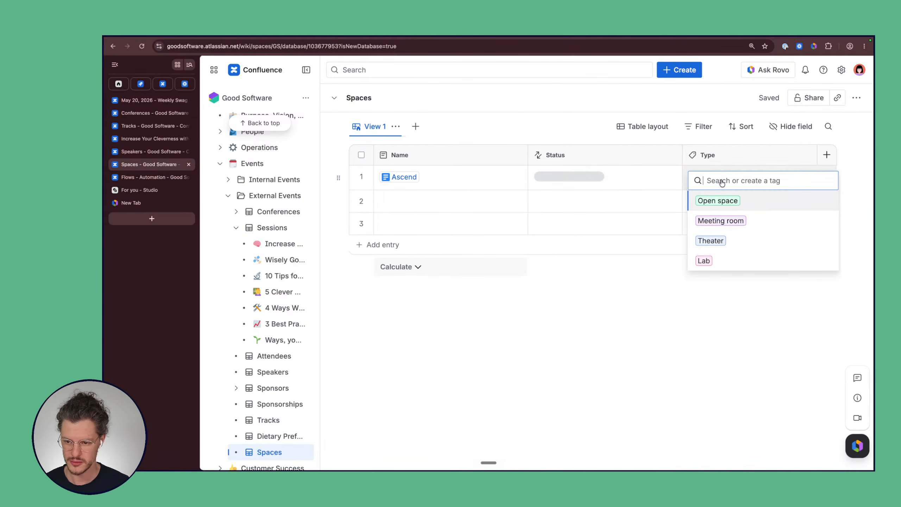
key("Escape")
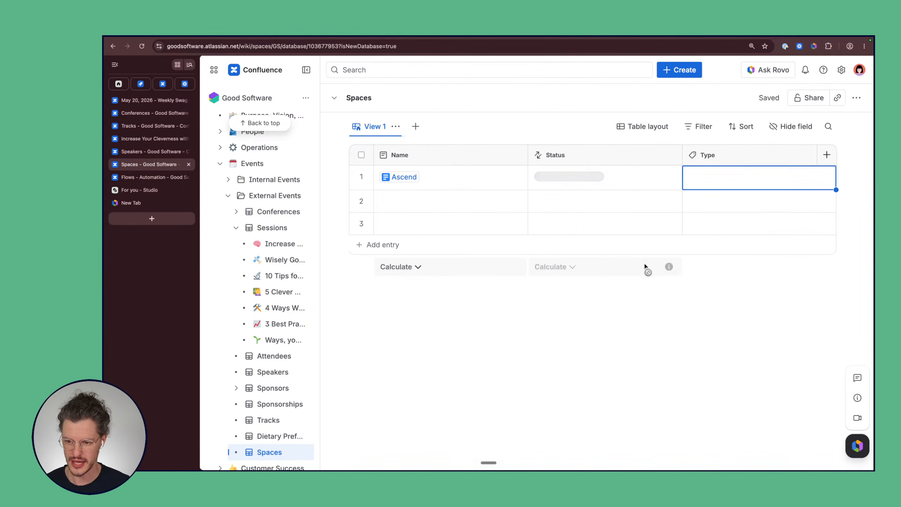
left_click(351, 243)
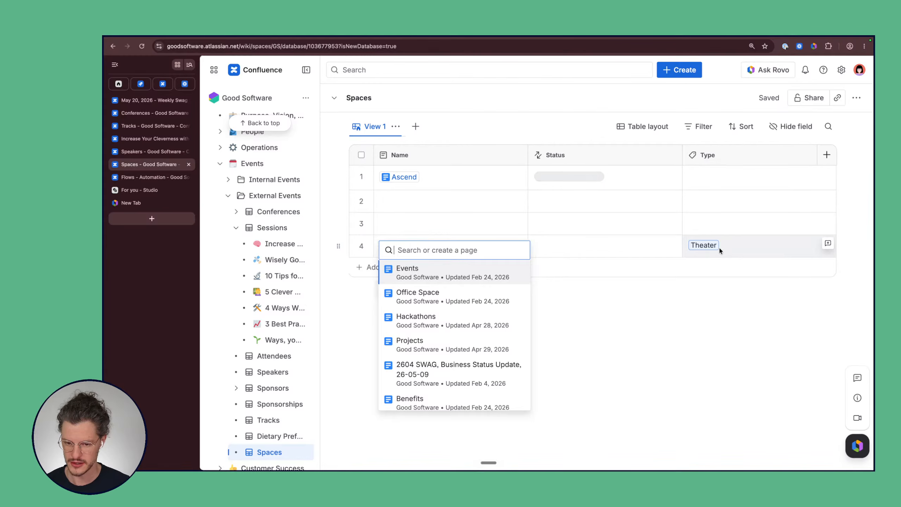
key("Escape")
left_click(827, 155)
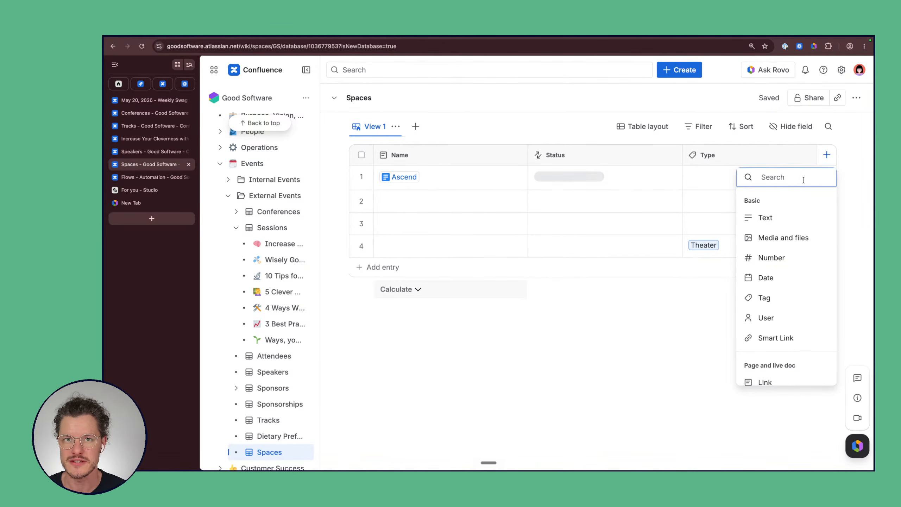
Step: Add a media and files field named 'Images of the Space' with Autofill display size
left_click(782, 238)
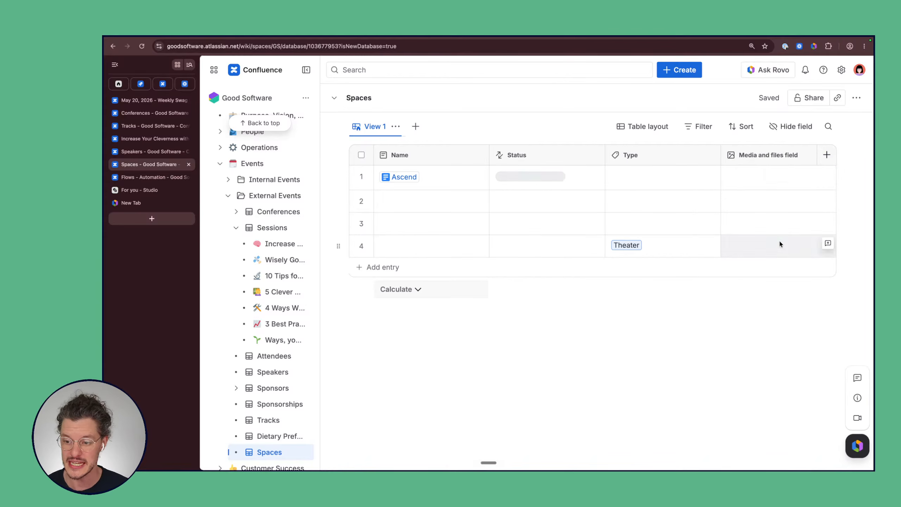
triple_click(778, 178)
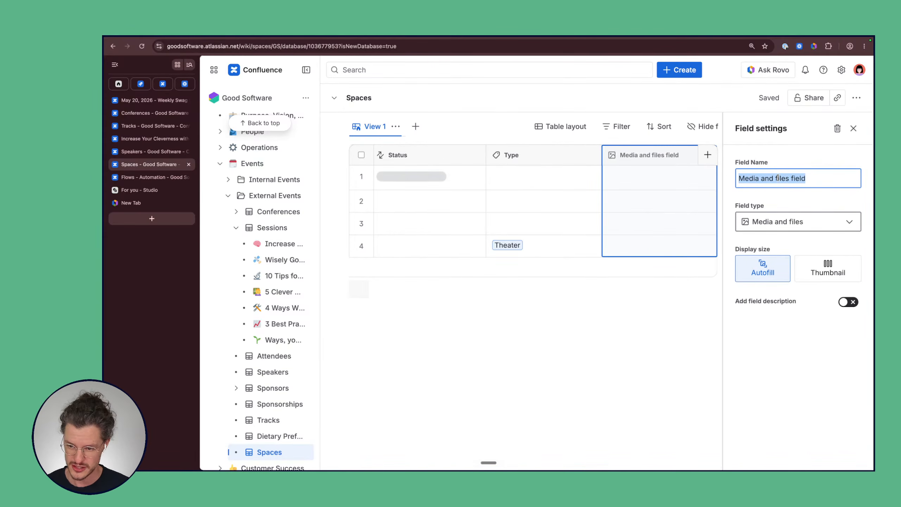
type("Image")
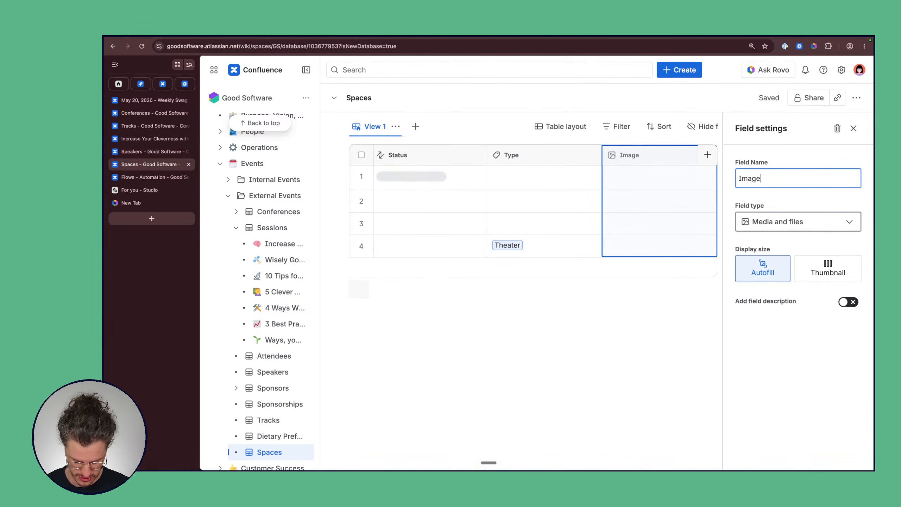
type("s of the Space")
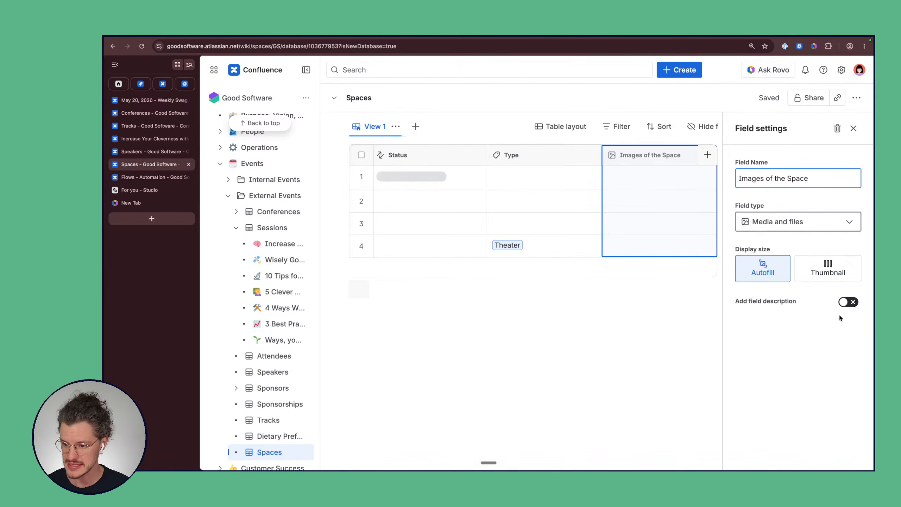
left_click(825, 270)
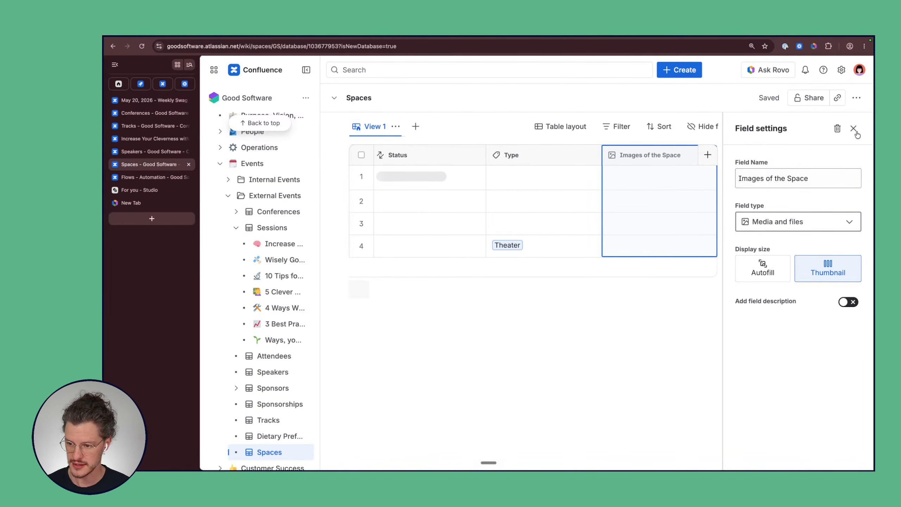
left_click(775, 272)
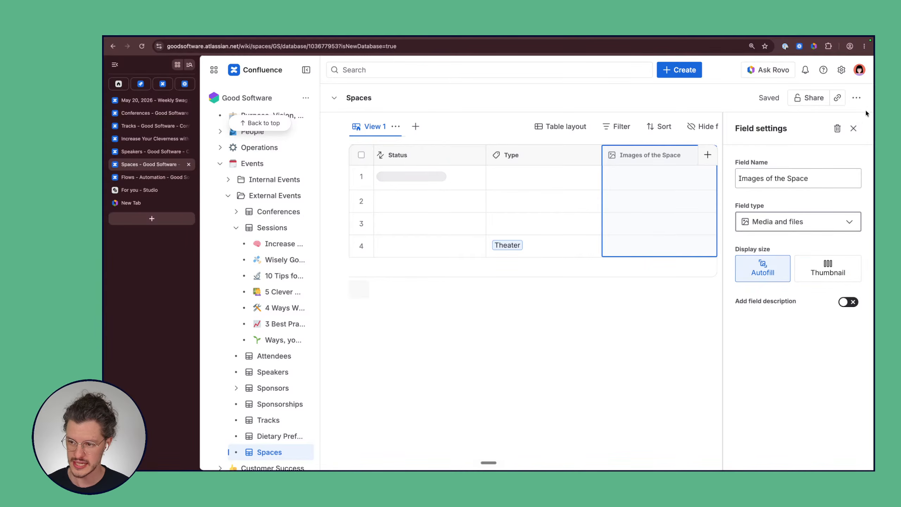
left_click(853, 128)
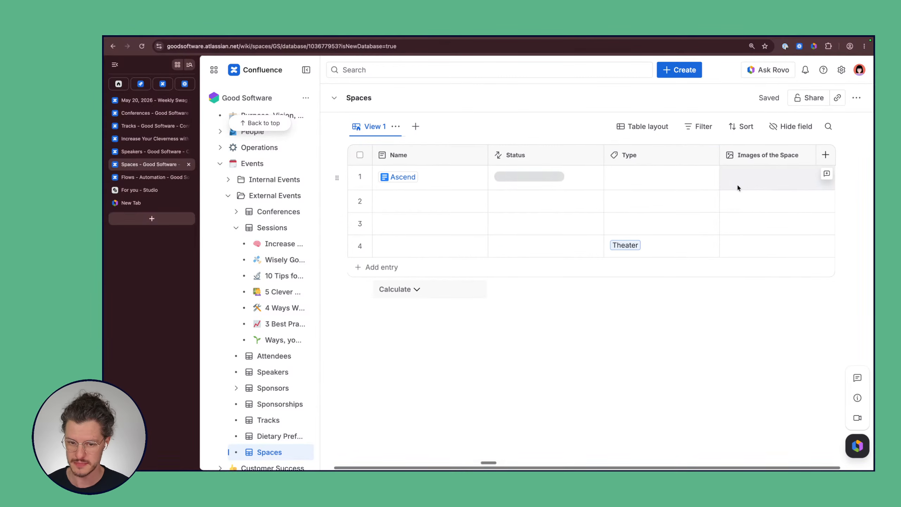
Step: Add a Sessions entry link field connected to the Sessions database
left_click(826, 157)
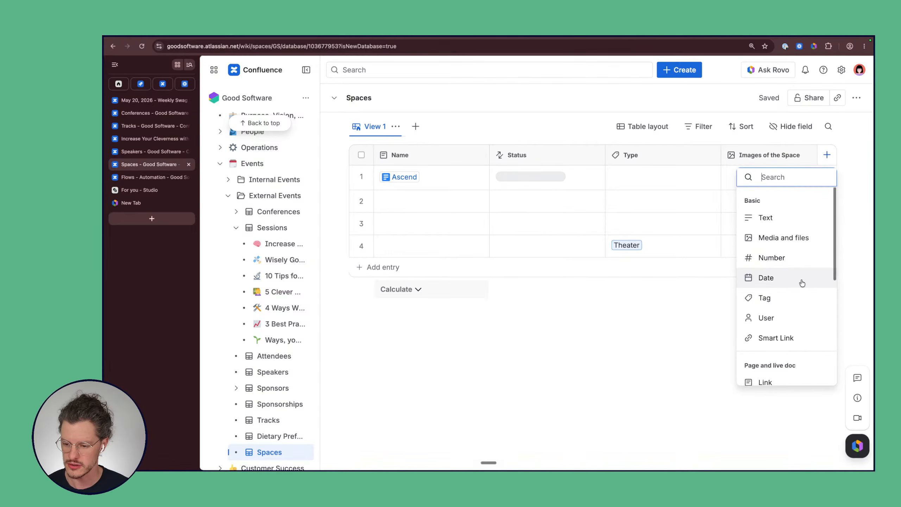
scroll(803, 283, "down", 4)
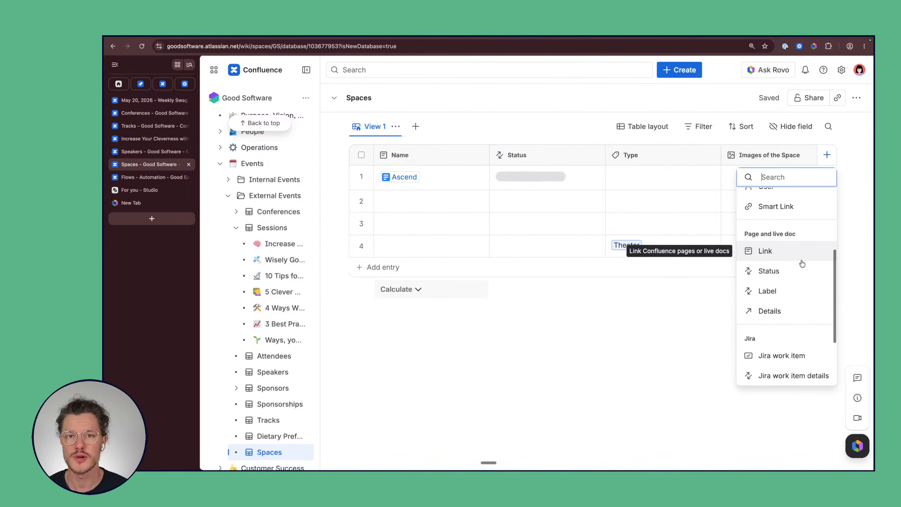
scroll(802, 263, "down", 2)
scroll(803, 263, "down", 1)
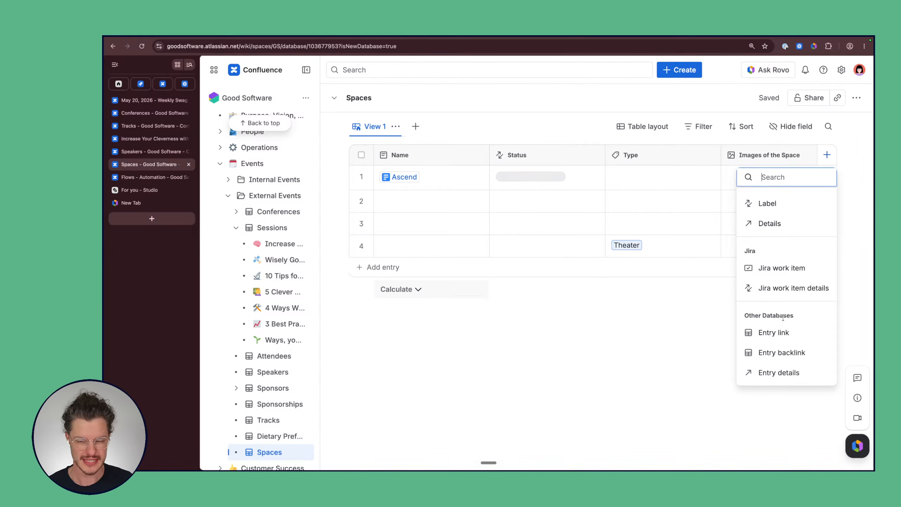
left_click(796, 335)
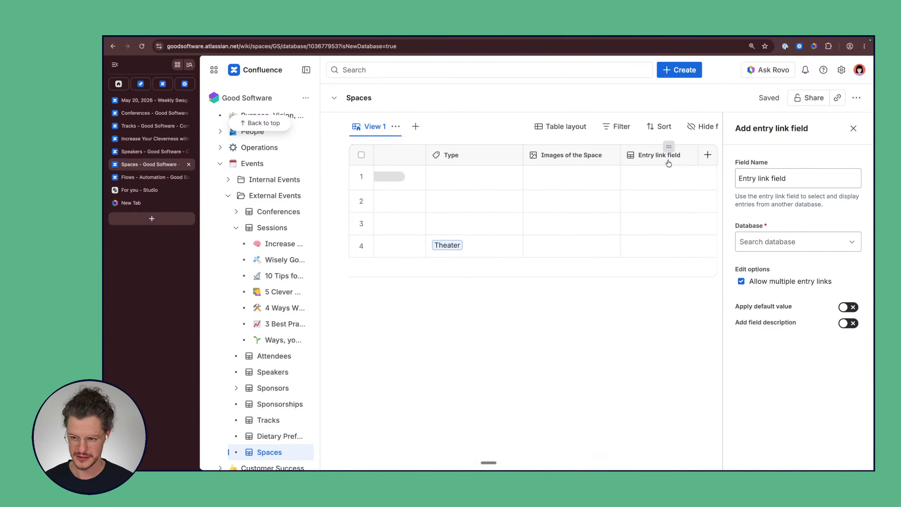
triple_click(786, 181)
type("Se")
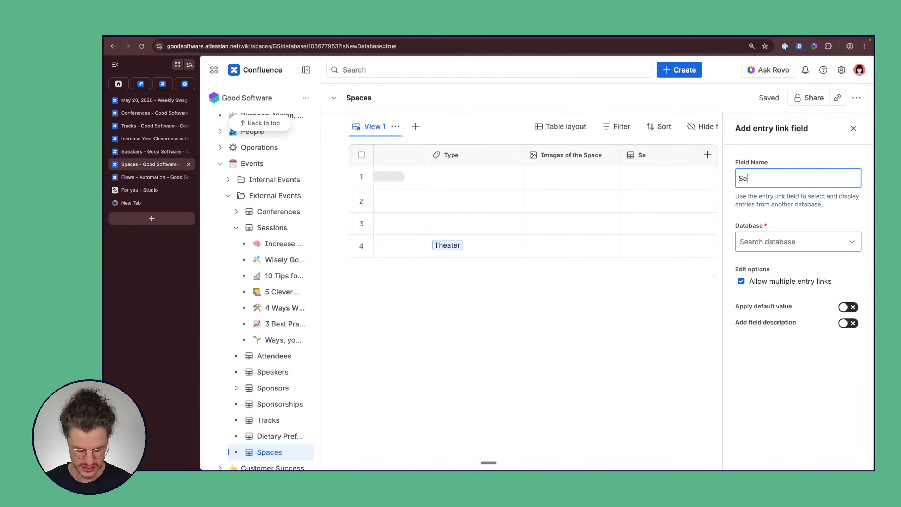
type("ssions")
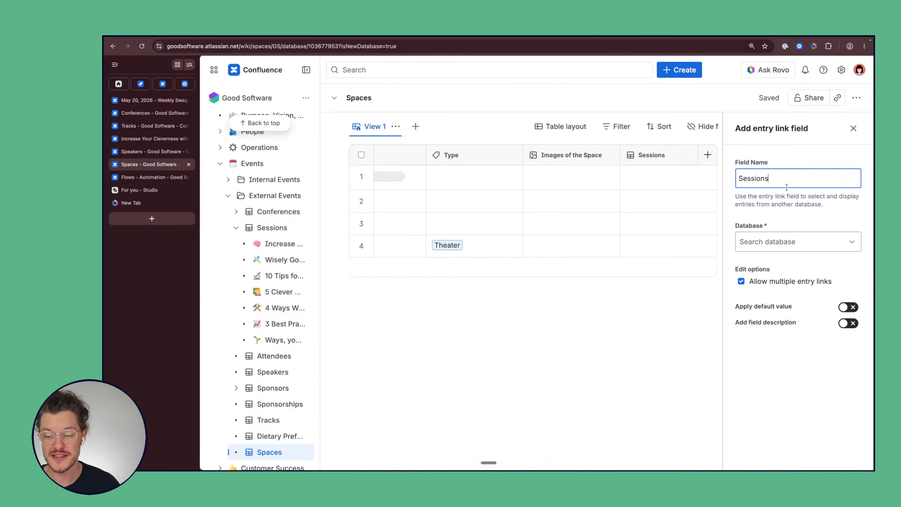
left_click(810, 248)
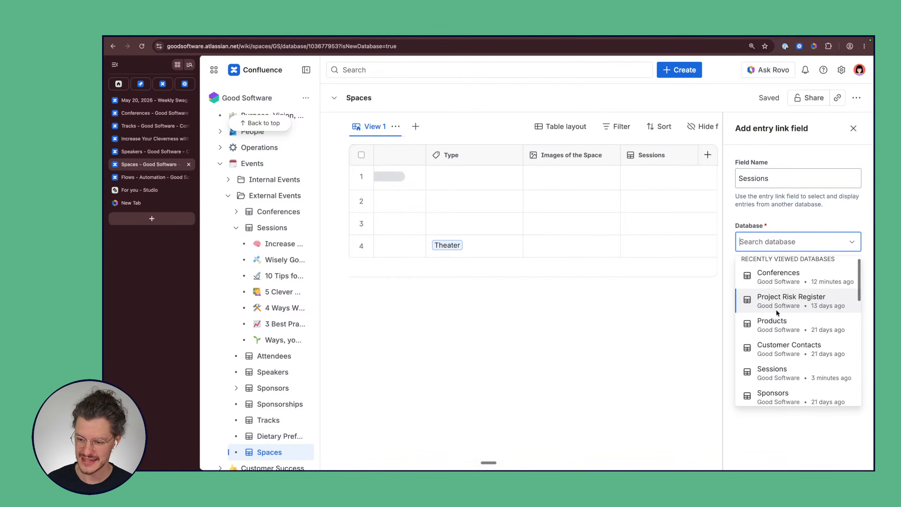
type("ses")
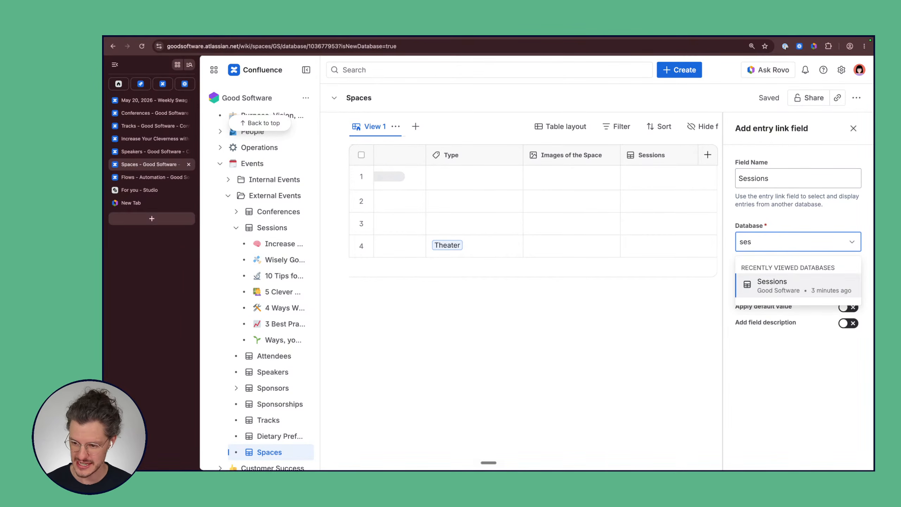
left_click(770, 290)
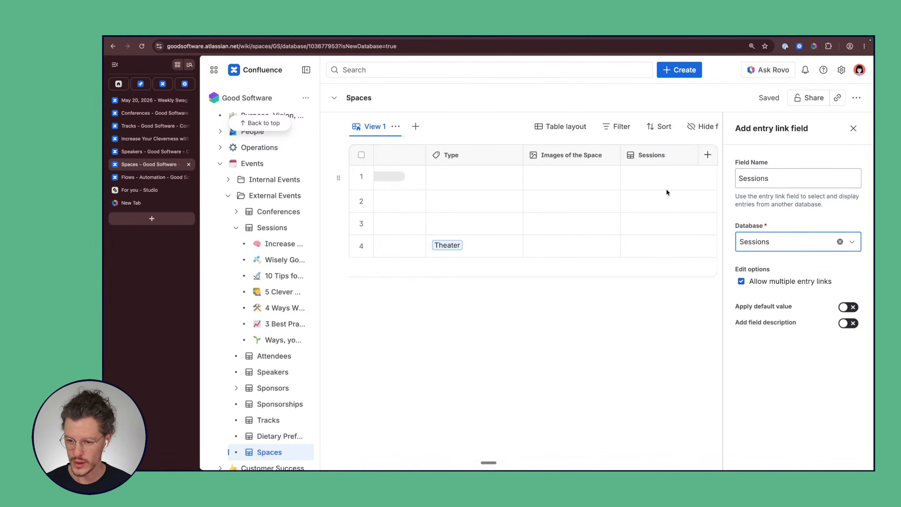
left_click(658, 179)
Step: Link 5 Clever Ways to Think About Tomorrow and 3 Best Practices for Working Smarter to row 1
left_click(625, 179)
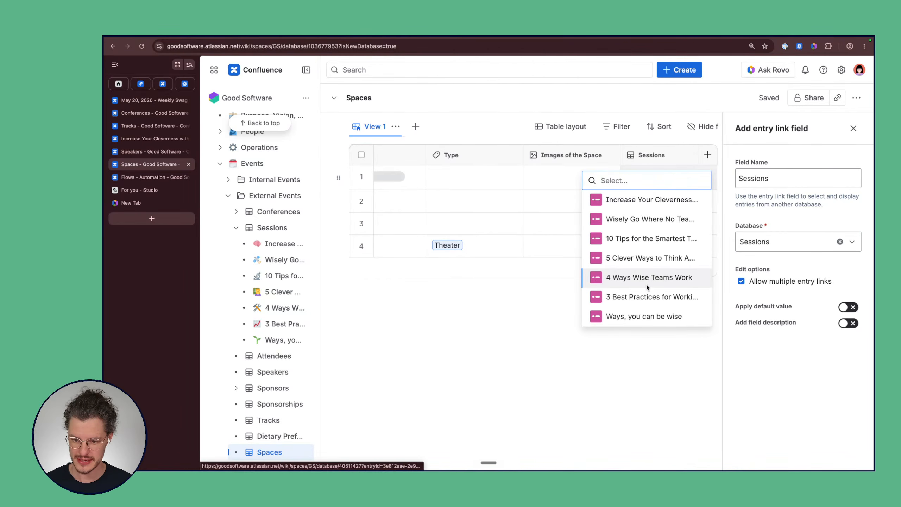
left_click(633, 258)
left_click(518, 293)
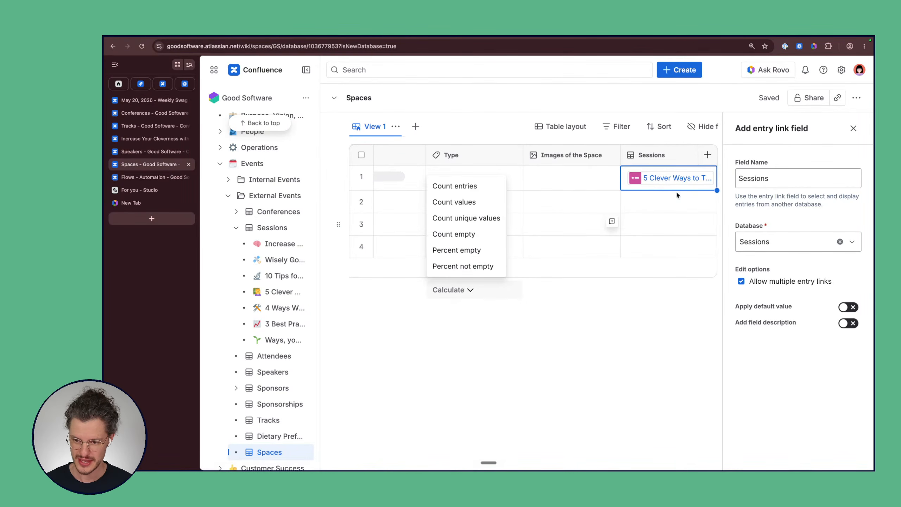
left_click(698, 188)
left_click(630, 302)
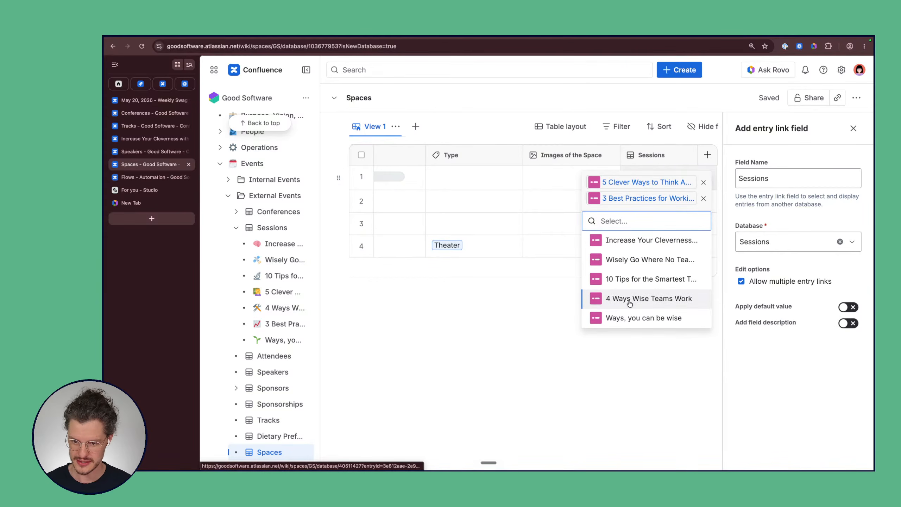
left_click(547, 309)
Step: Link 5 Clever Ways to Think About Tomorrow to row 2
left_click(662, 221)
left_click(662, 221)
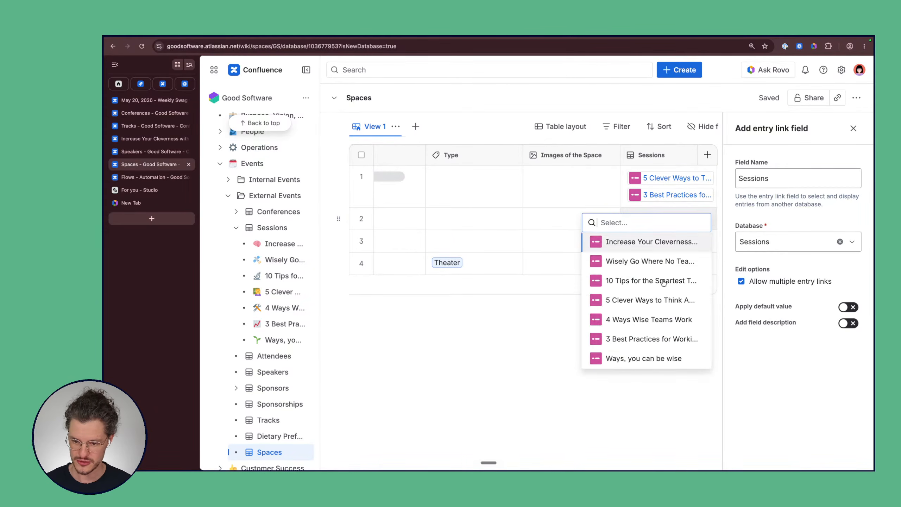
left_click(630, 298)
left_click(560, 230)
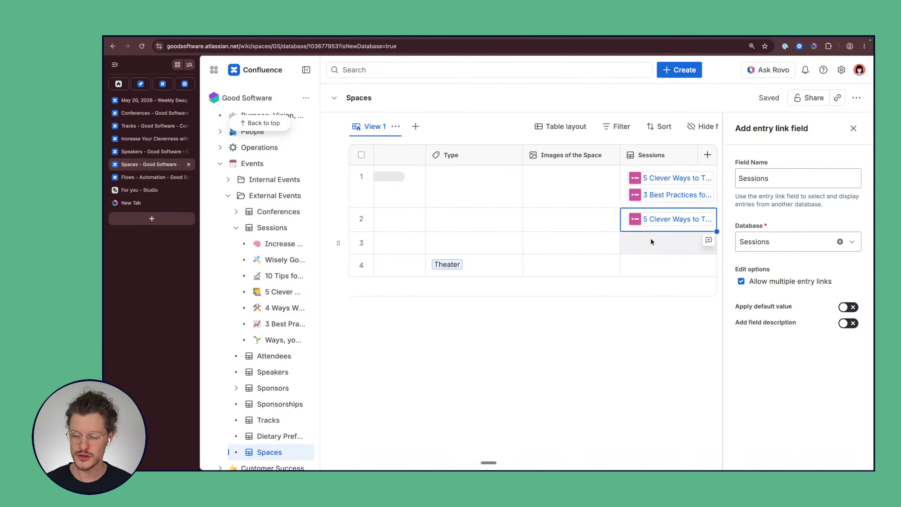
left_click(650, 354)
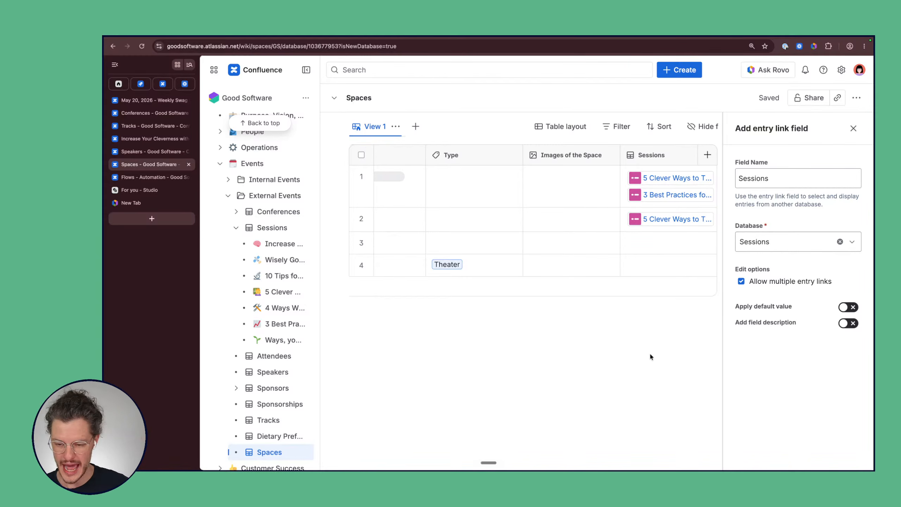
scroll(536, 298, "left", 2)
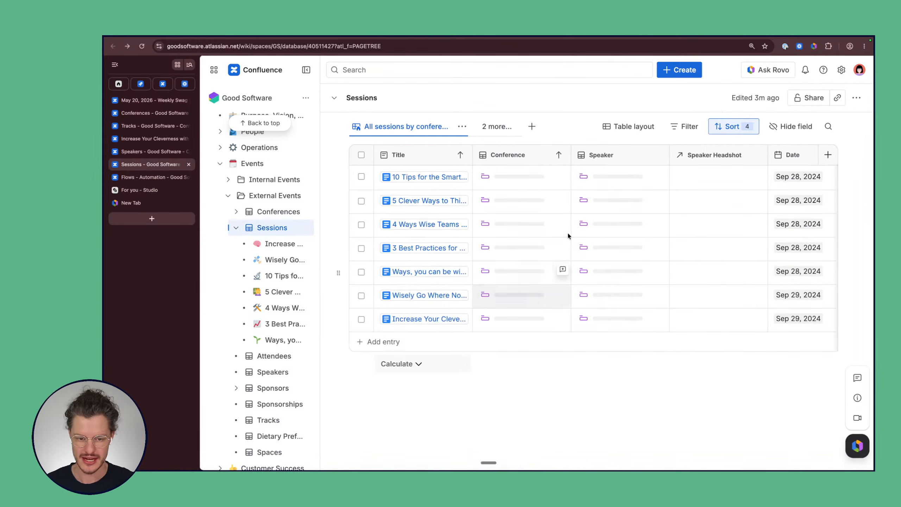
scroll(567, 233, "right", 4)
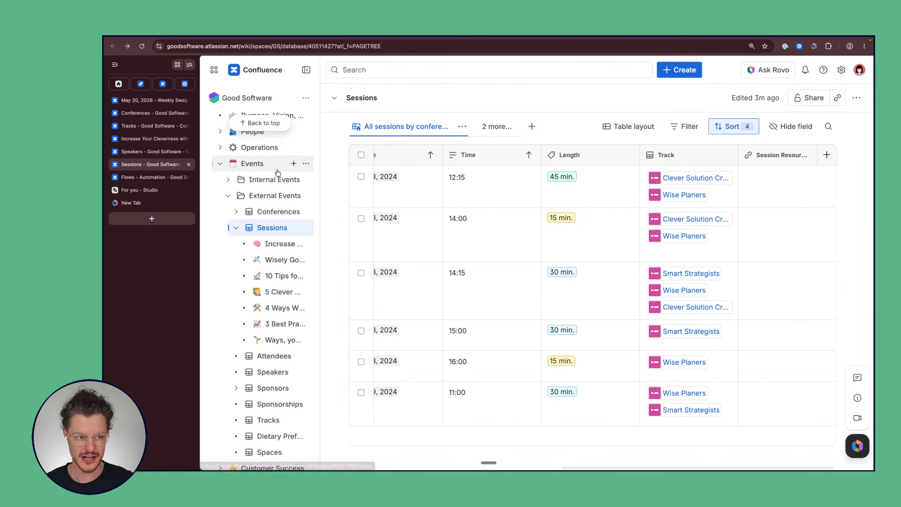
left_click(128, 46)
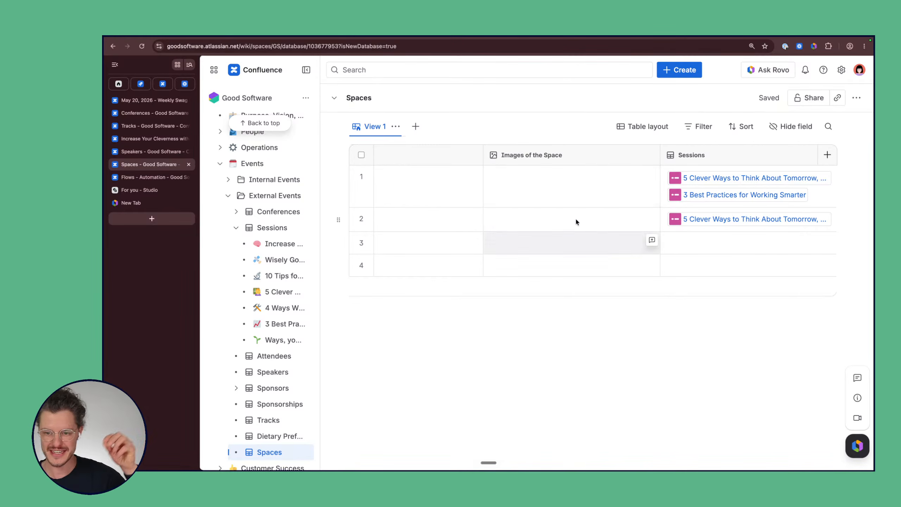
scroll(592, 207, "left", 5)
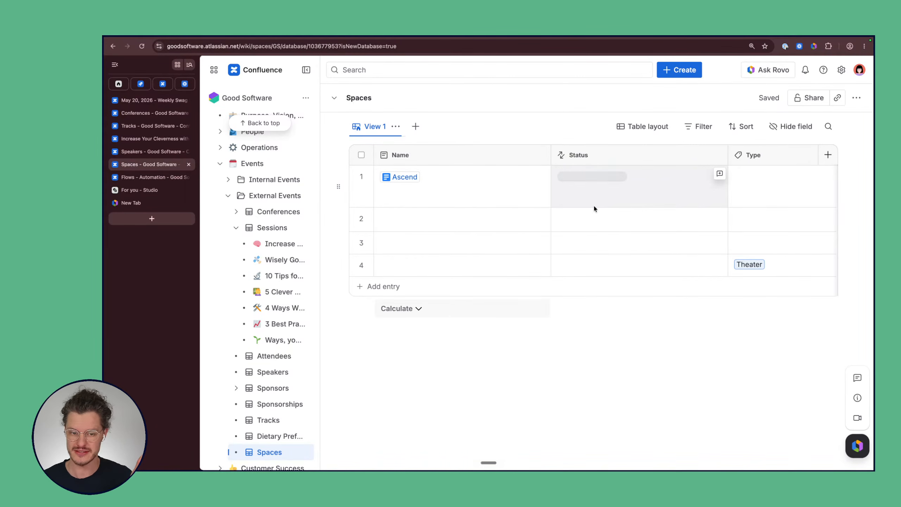
scroll(594, 207, "right", 5)
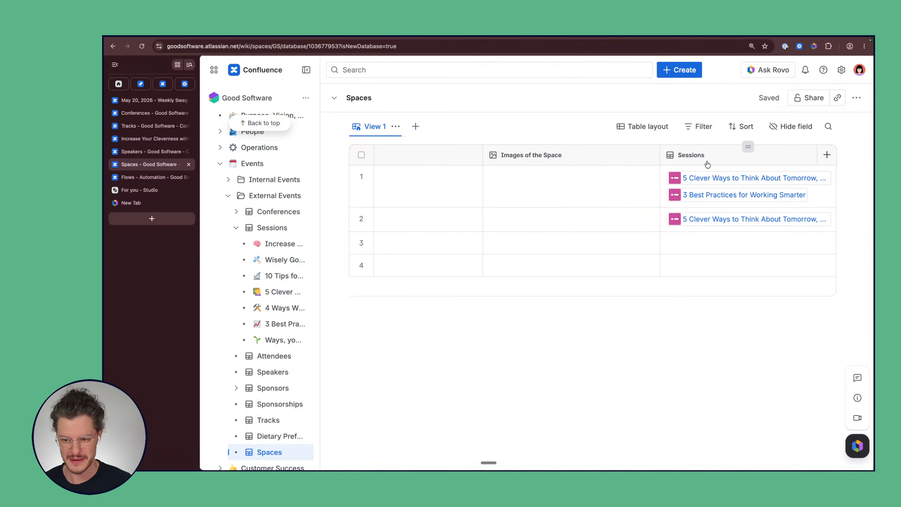
Step: Add an Entry backlink field from the Sessions database, displayed as a number
left_click(827, 155)
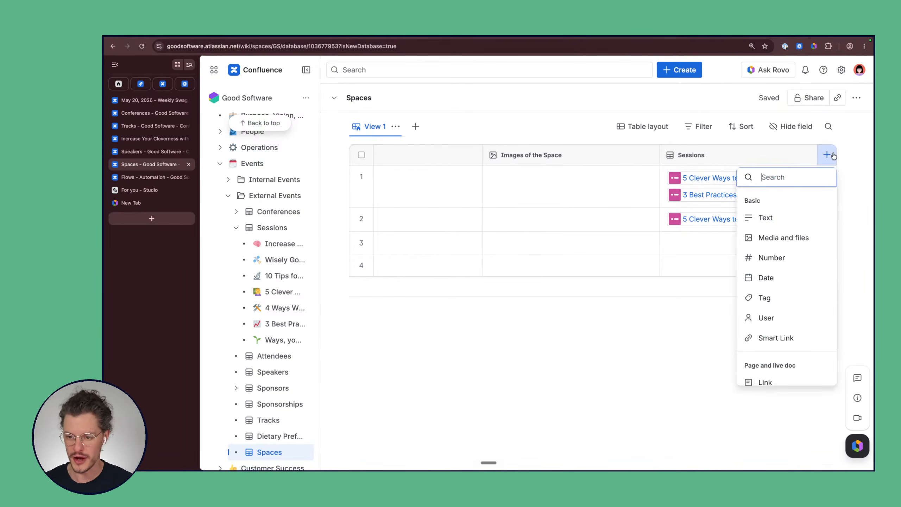
scroll(803, 275, "down", 3)
scroll(803, 276, "up", 1)
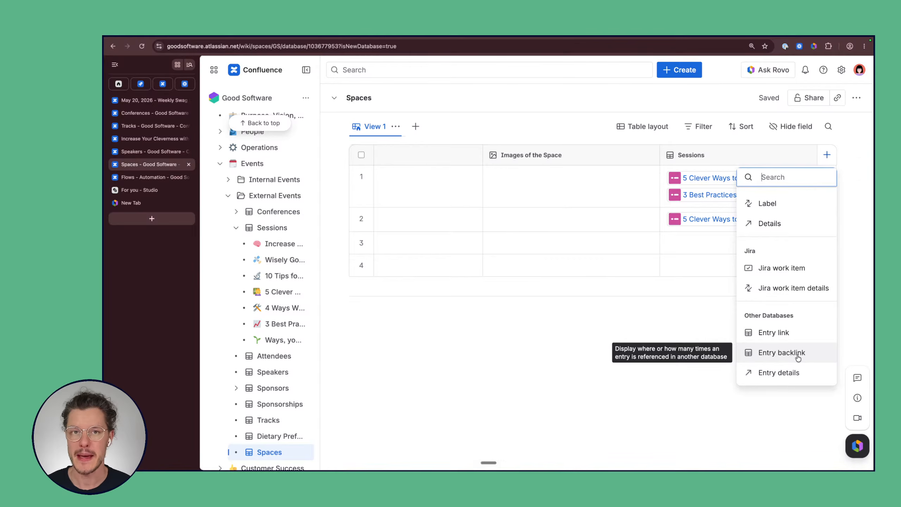
left_click(799, 356)
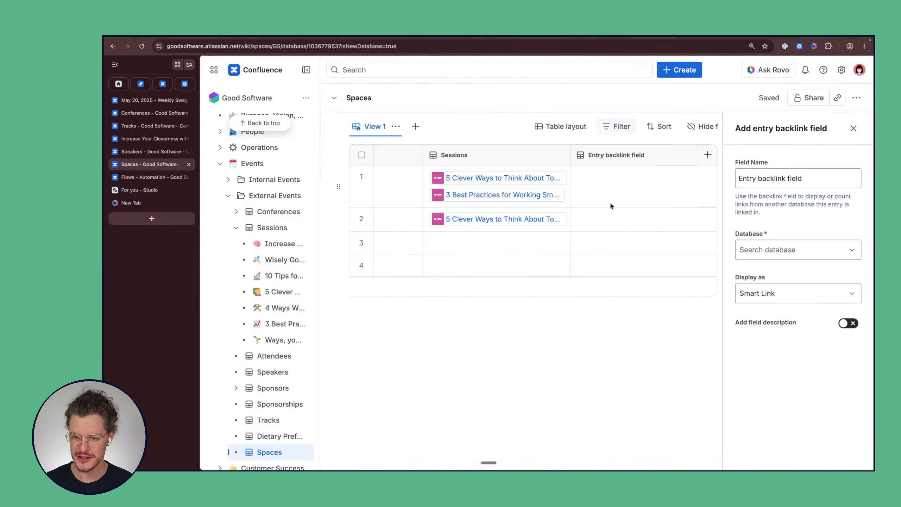
left_click(605, 181)
left_click(772, 251)
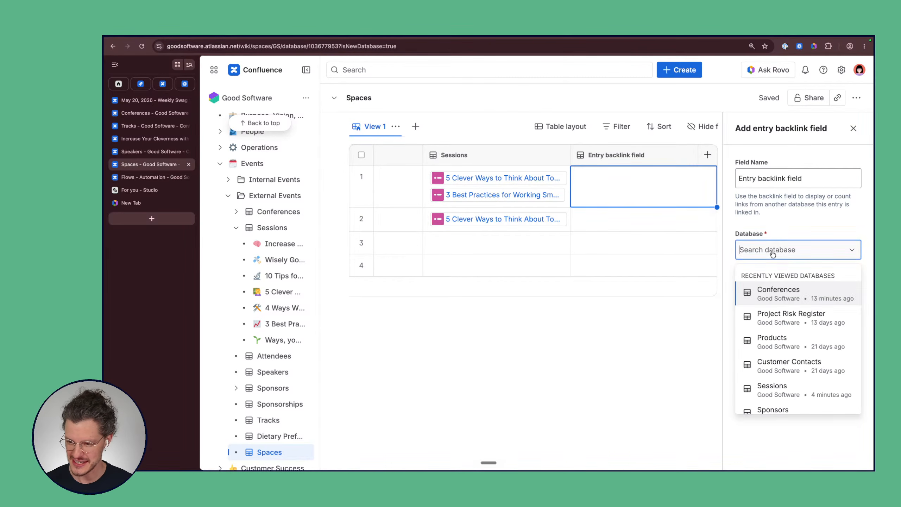
type("ses")
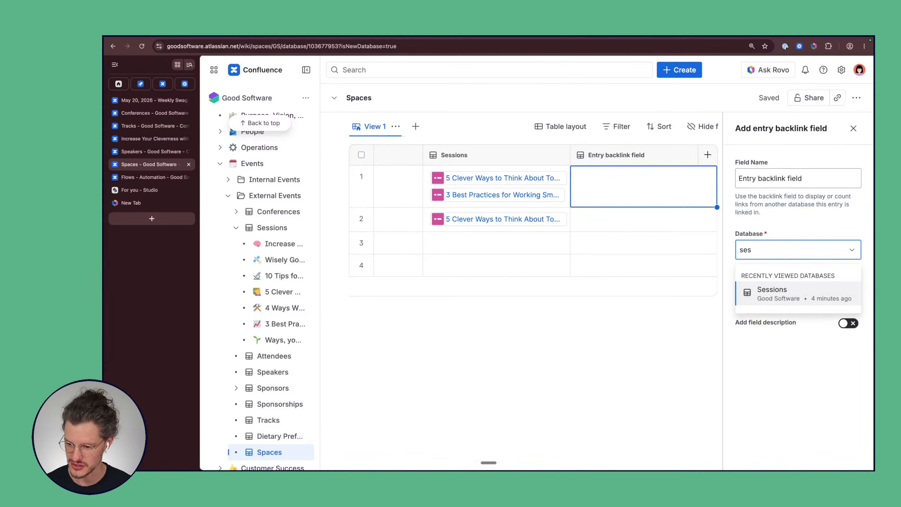
left_click(787, 292)
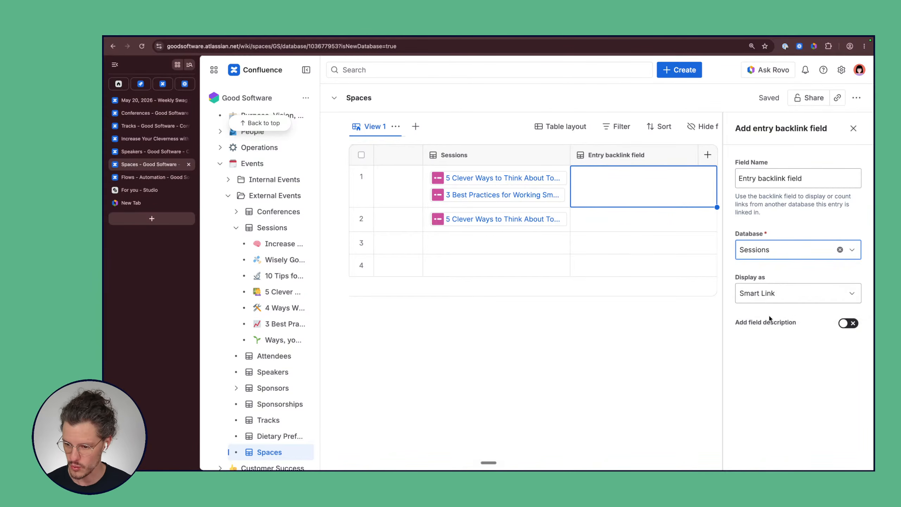
left_click(801, 301)
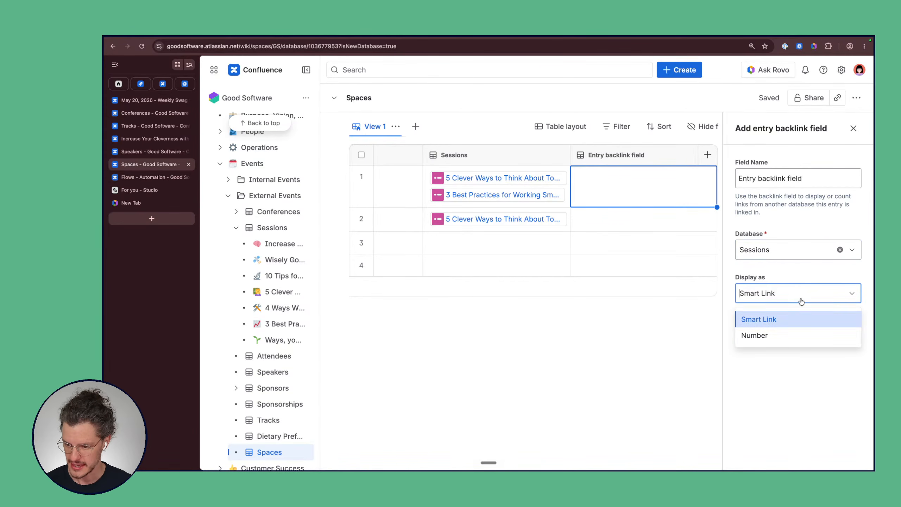
left_click(787, 337)
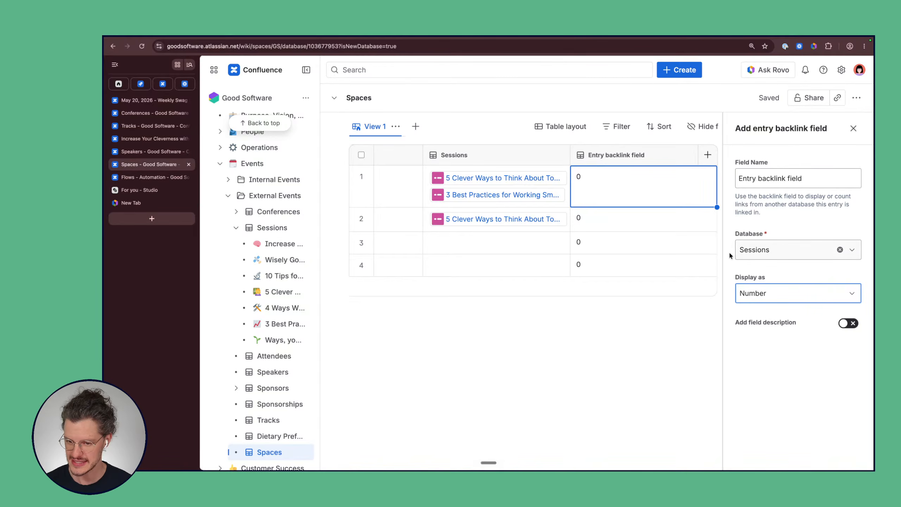
left_click(402, 189)
left_click(600, 196)
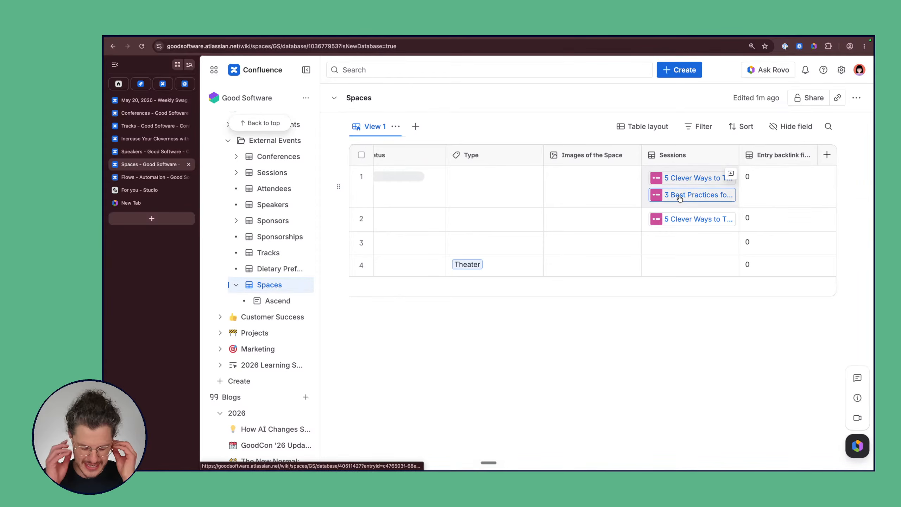
Step: Open the Conferences database under External Events in the sidebar
mouse_move(679, 197)
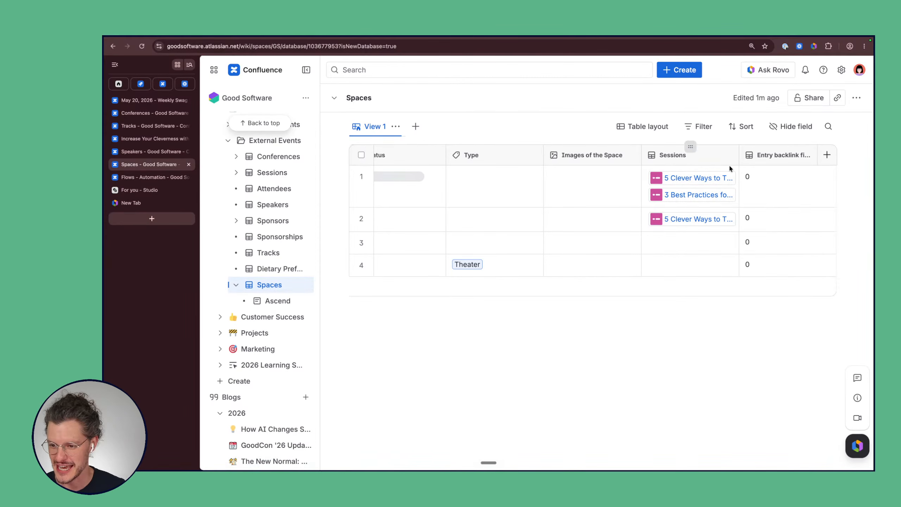
scroll(267, 227, "up", 2)
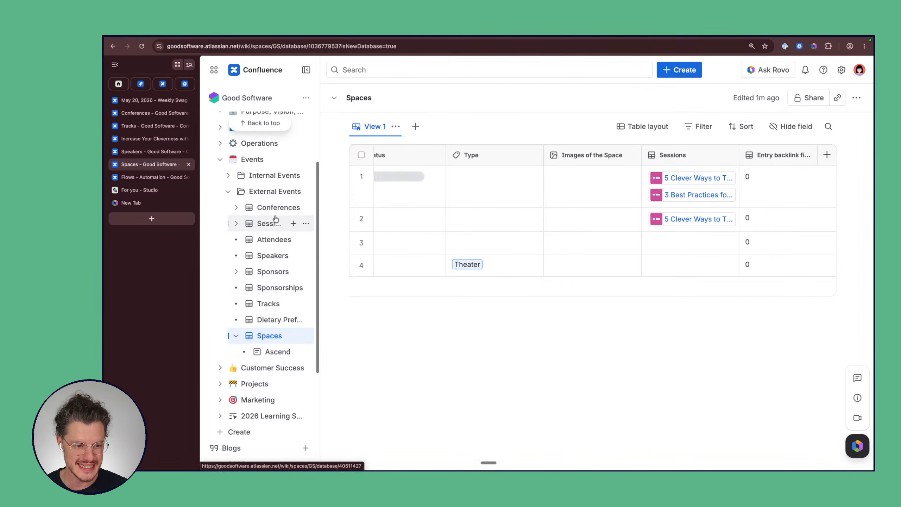
left_click(280, 211)
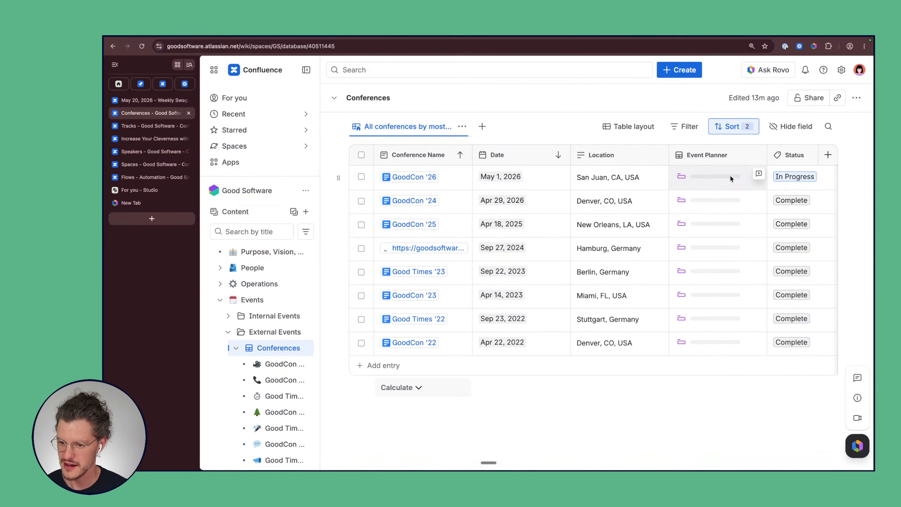
scroll(729, 174, "right", 10)
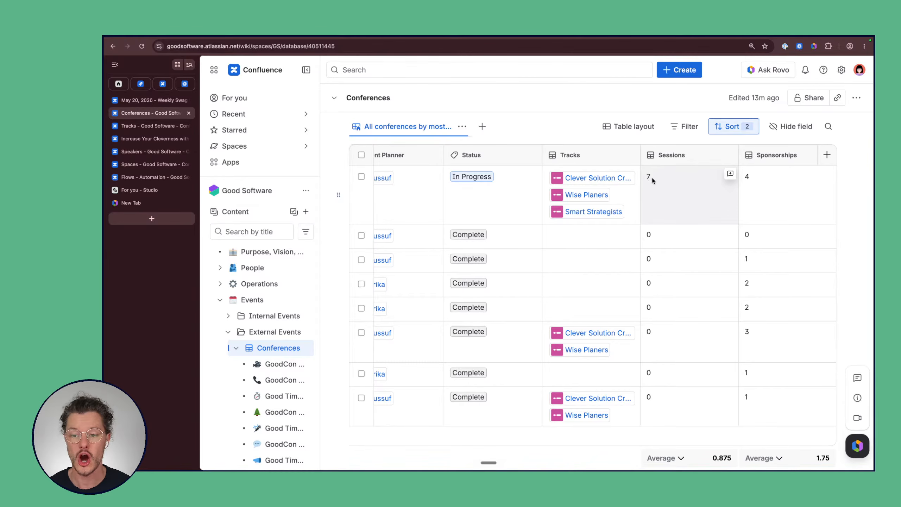
left_click(652, 179)
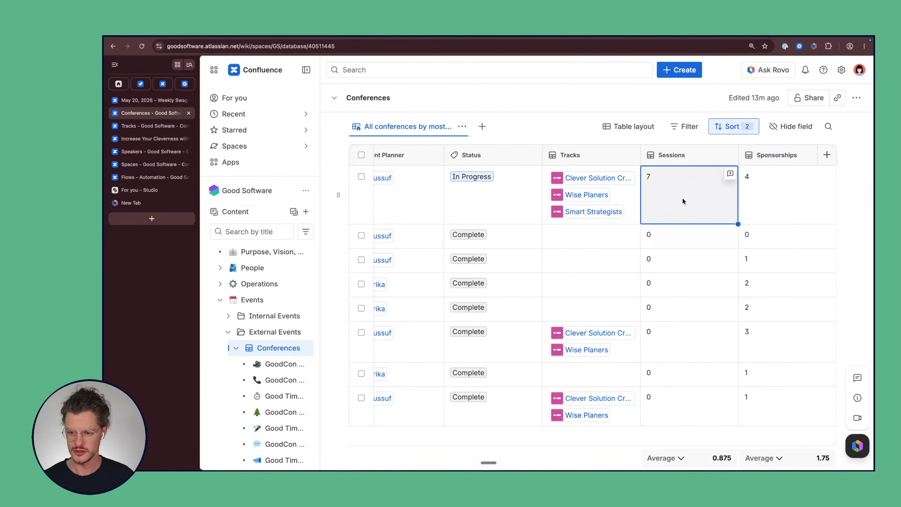
left_click(768, 194)
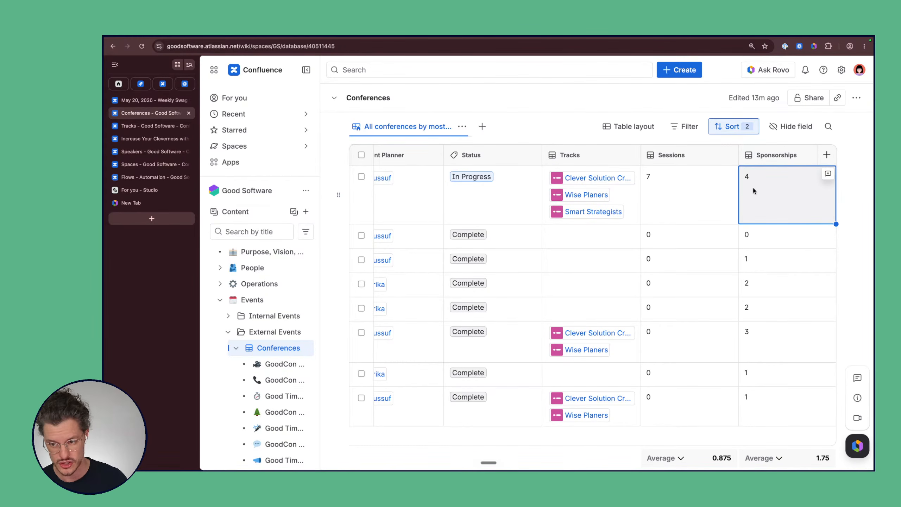
scroll(632, 195, "left", 3)
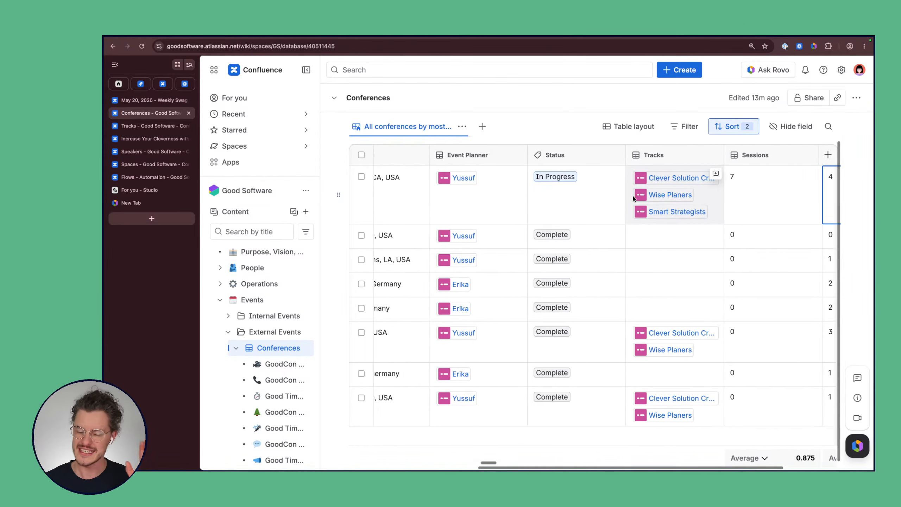
scroll(634, 197, "left", 5)
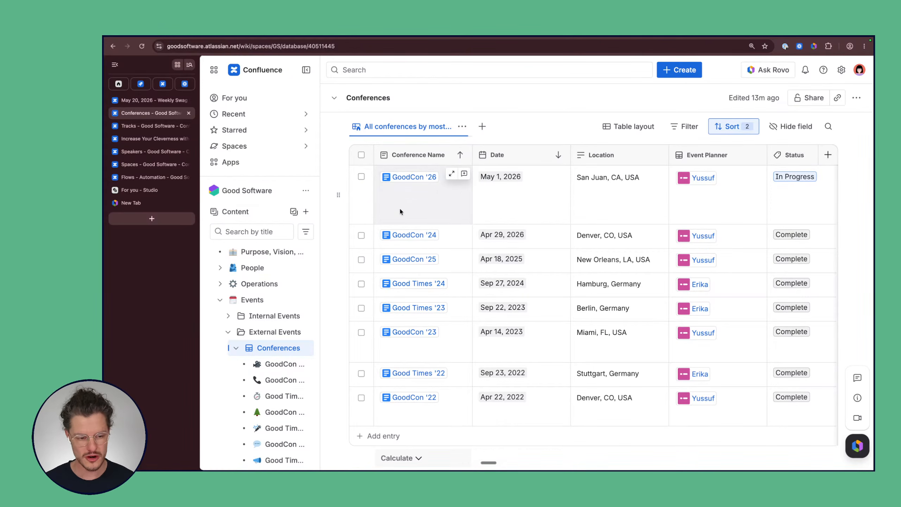
Step: Glance at the Tracks database, then switch to the Speakers database
left_click(148, 127)
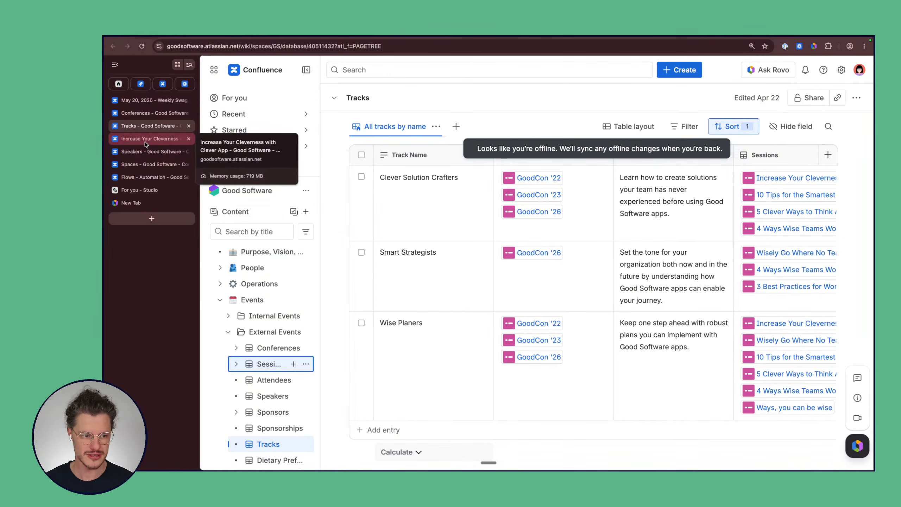
left_click(148, 152)
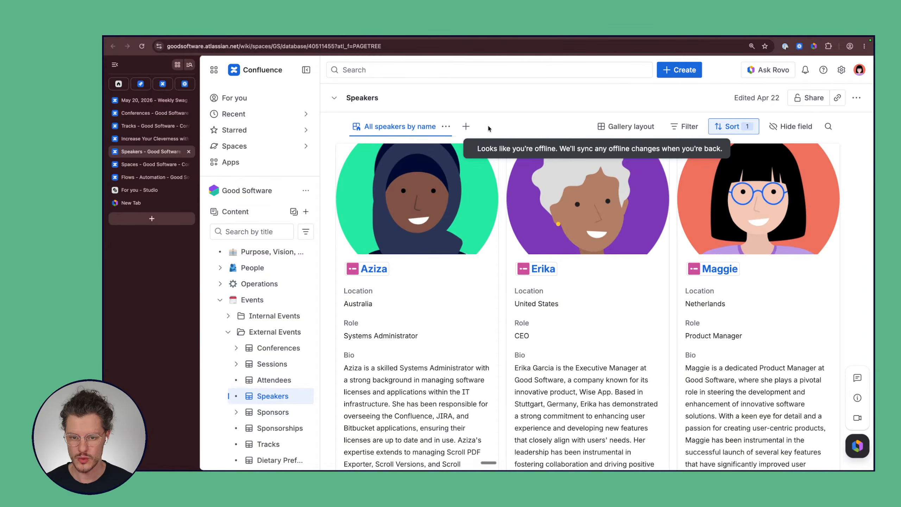
Step: Review the 'All speakers by name' view settings, trying table layout and checking filter and sort
left_click(447, 126)
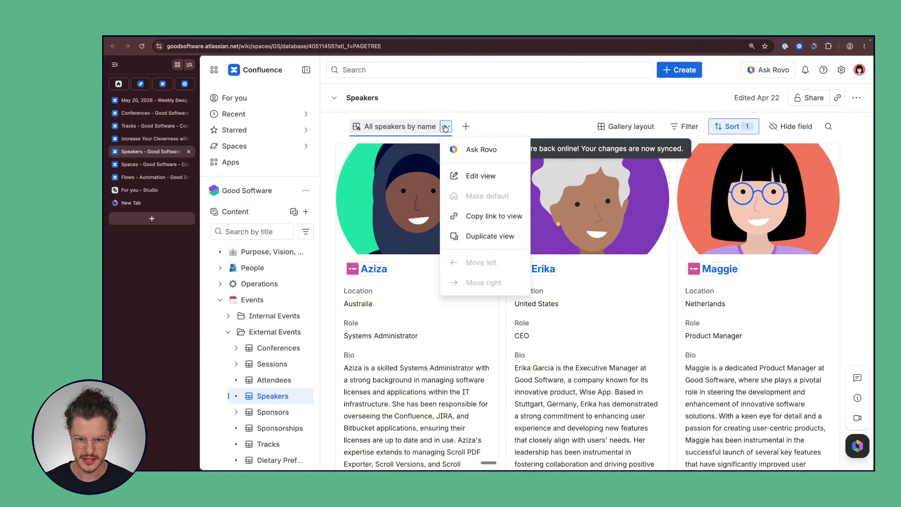
left_click(492, 123)
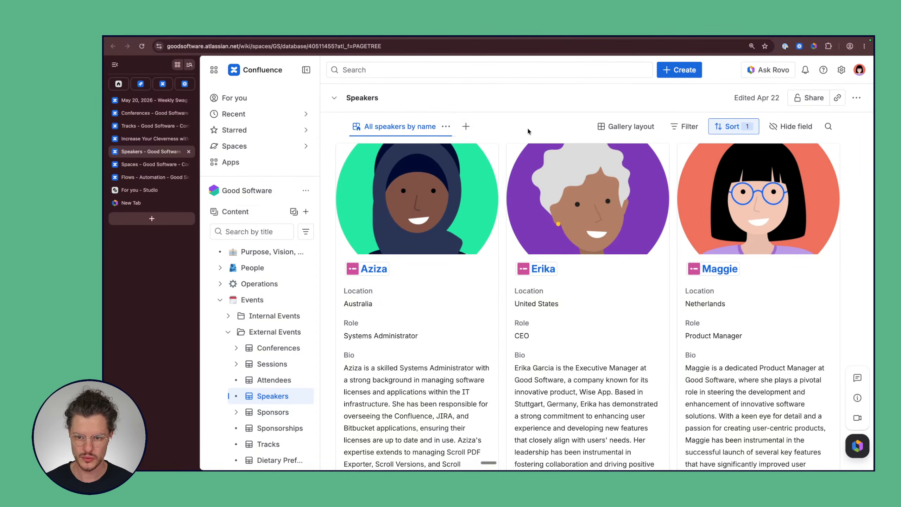
left_click(631, 129)
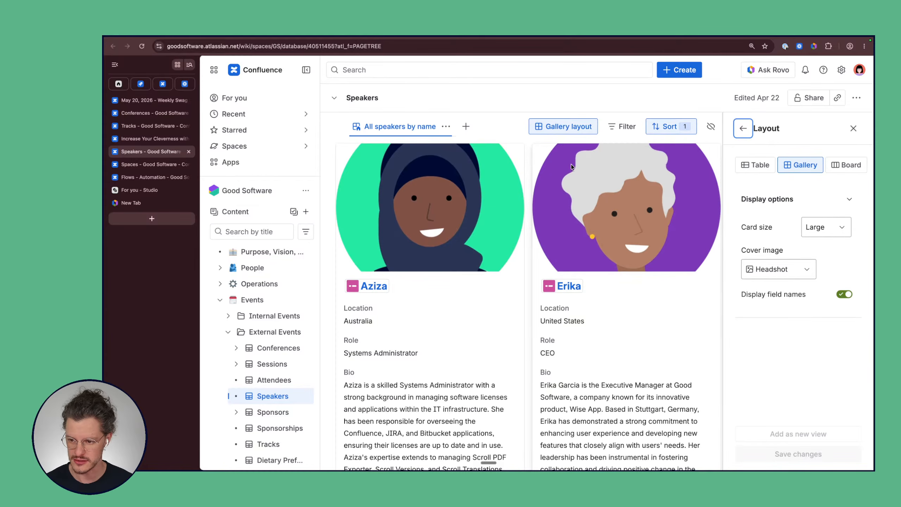
left_click(758, 165)
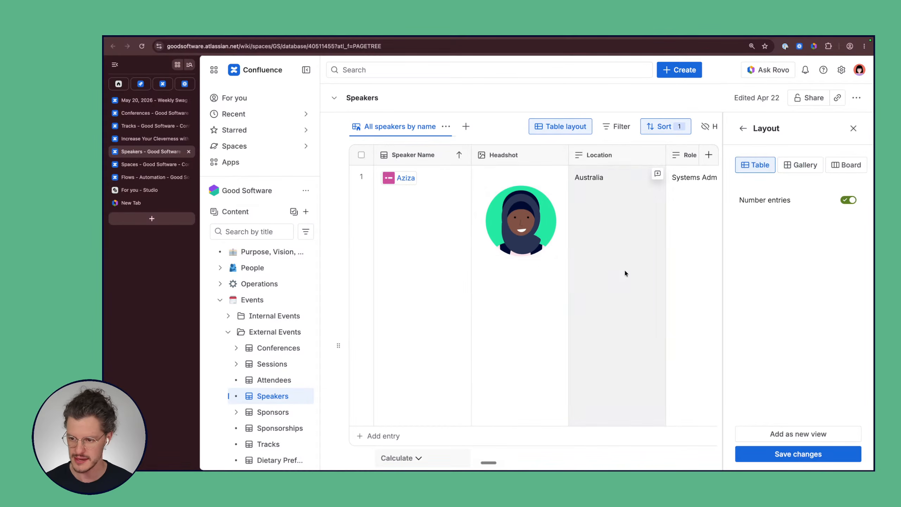
left_click(742, 130)
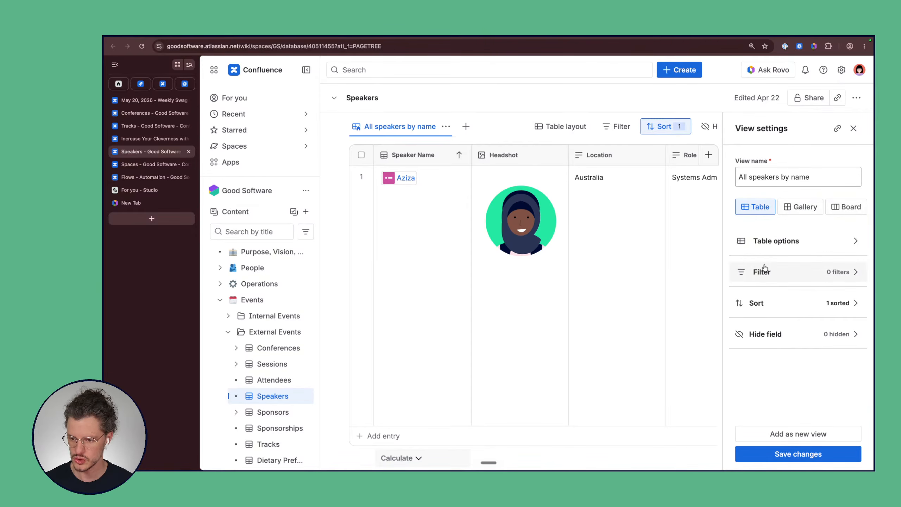
left_click(795, 286)
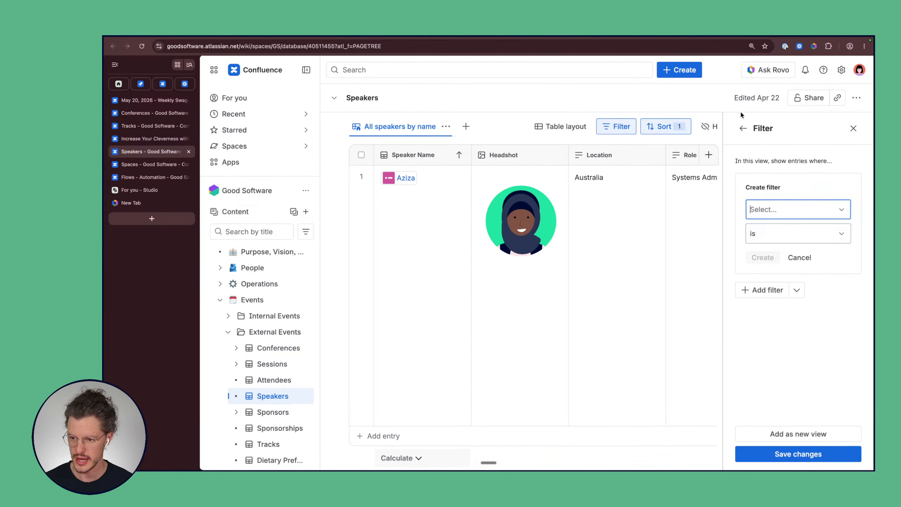
left_click(743, 128)
left_click(806, 300)
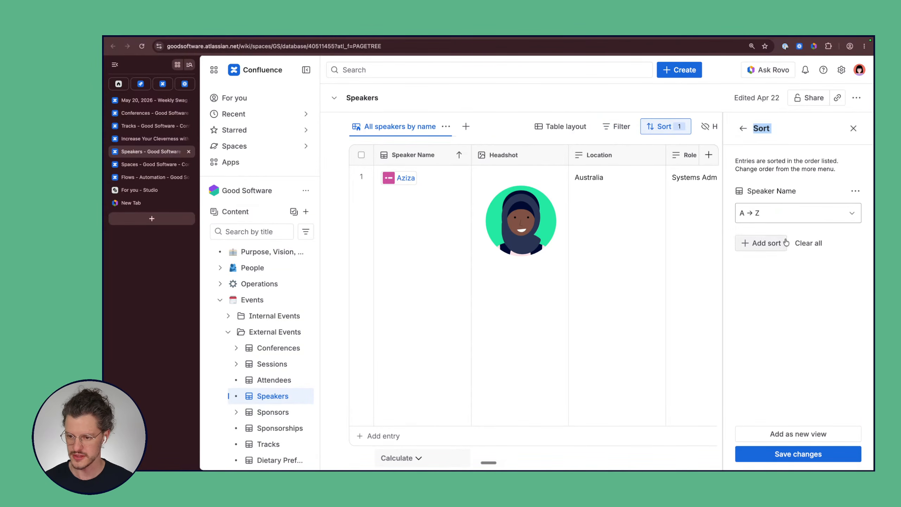
left_click(742, 129)
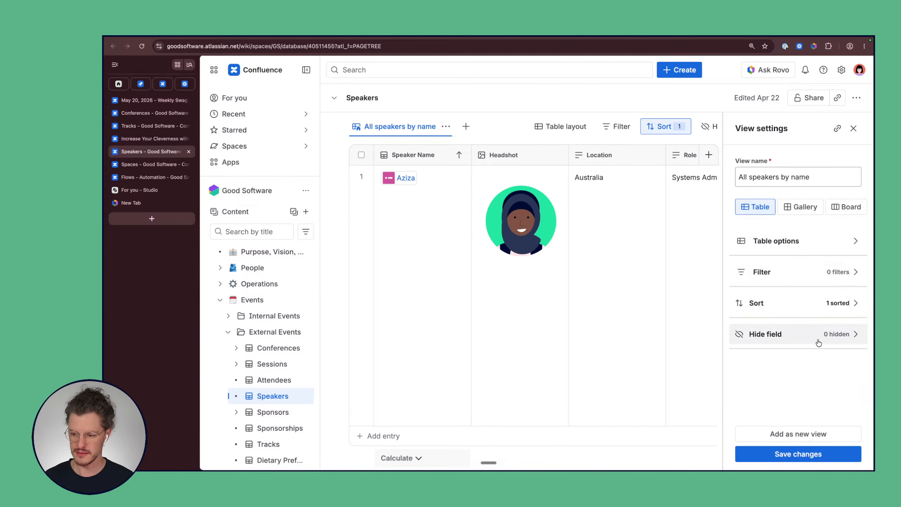
Step: Switch the speakers view back to the Gallery layout
scroll(525, 291, "down", 2)
scroll(525, 292, "down", 5)
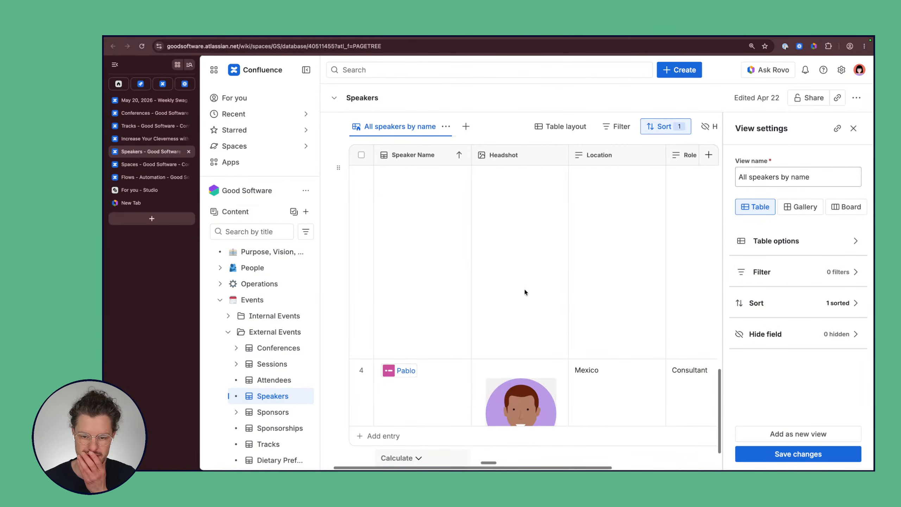
scroll(546, 290, "right", 5)
scroll(568, 289, "up", 6)
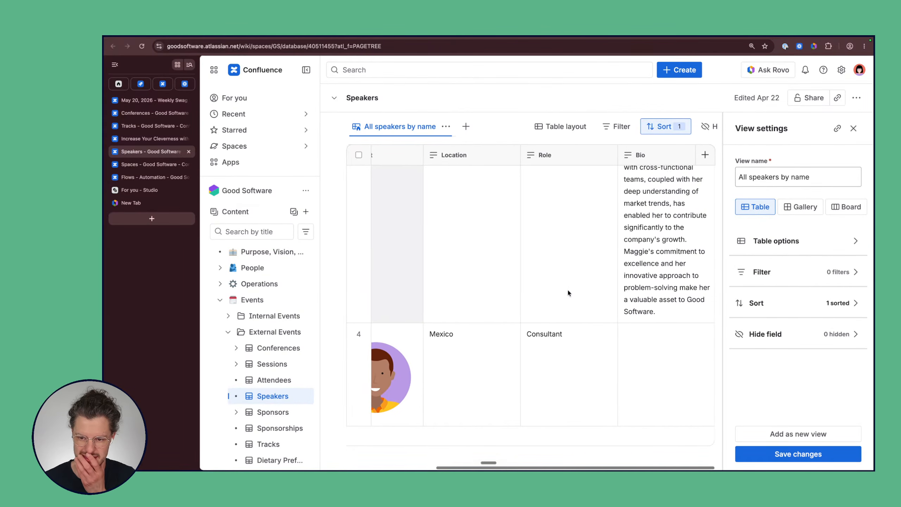
scroll(557, 258, "up", 2)
scroll(558, 259, "left", 5)
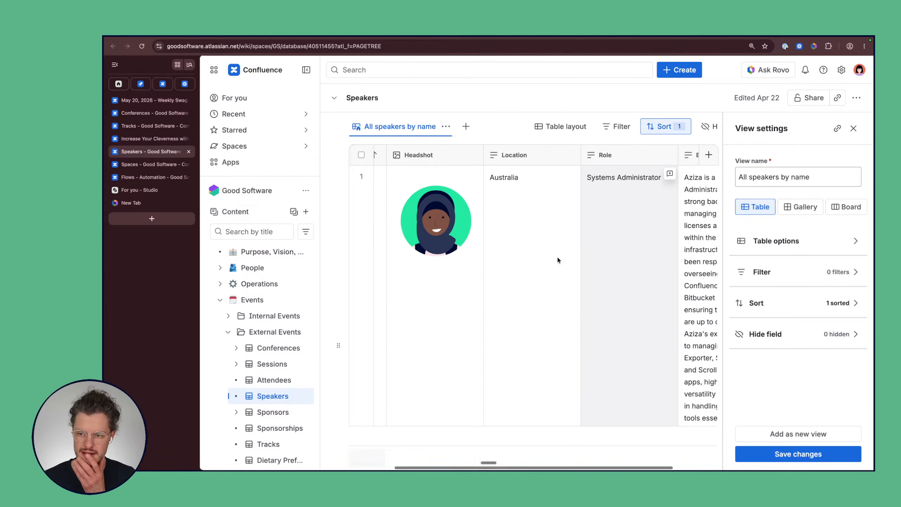
left_click(803, 208)
scroll(579, 292, "down", 10)
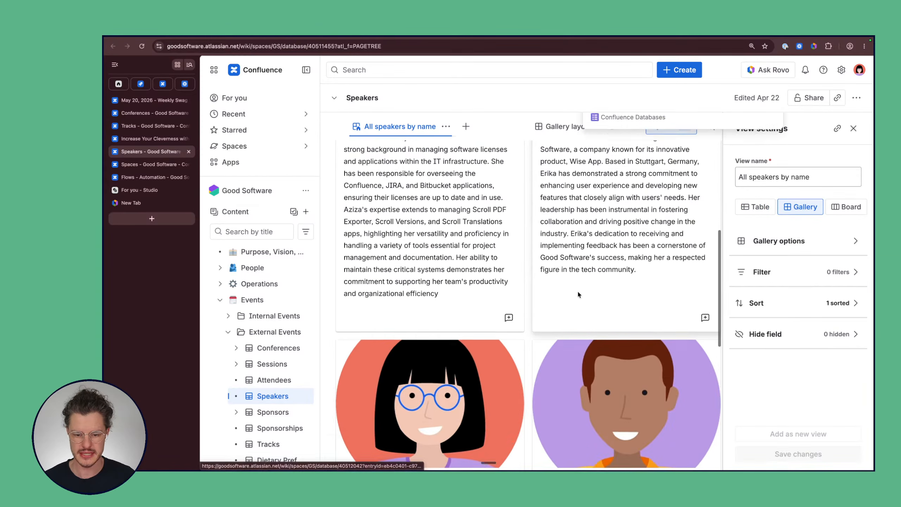
scroll(578, 290, "up", 10)
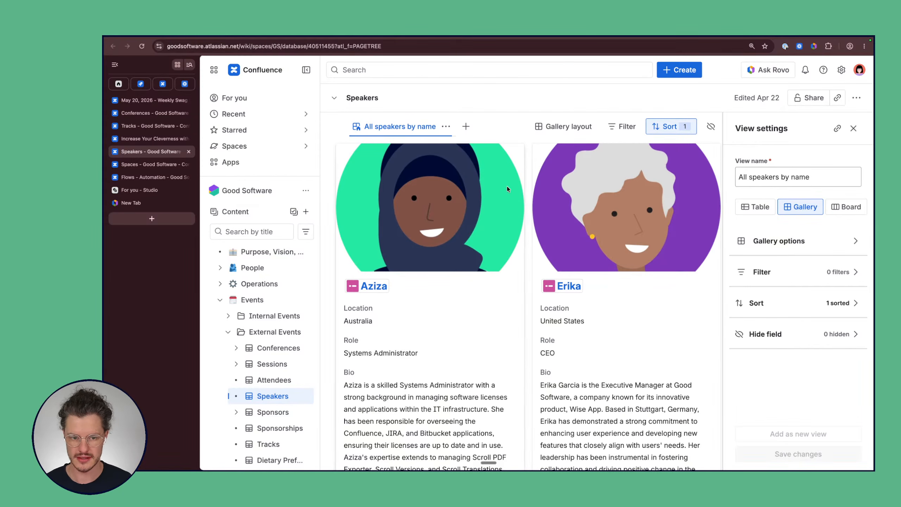
left_click(446, 127)
left_click(446, 128)
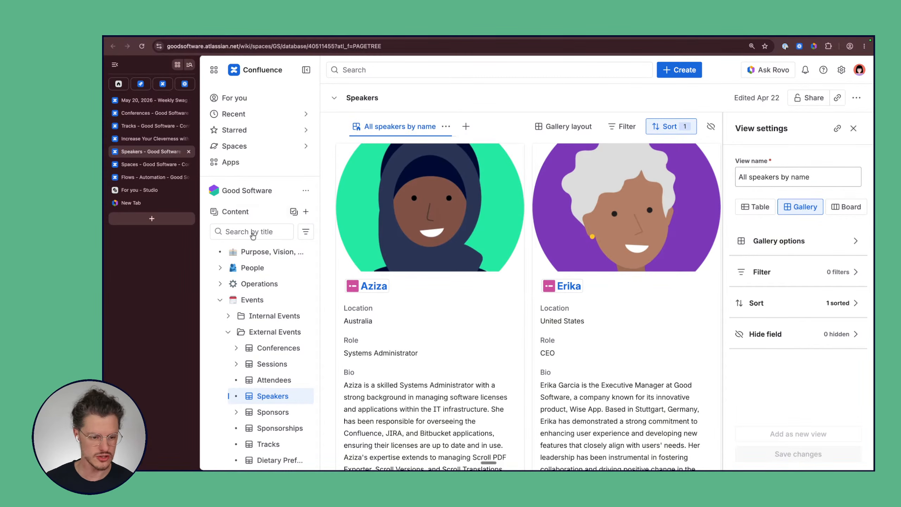
scroll(278, 369, "down", 1)
Step: Open the Sessions database in a new browser tab
left_click(265, 324, "super")
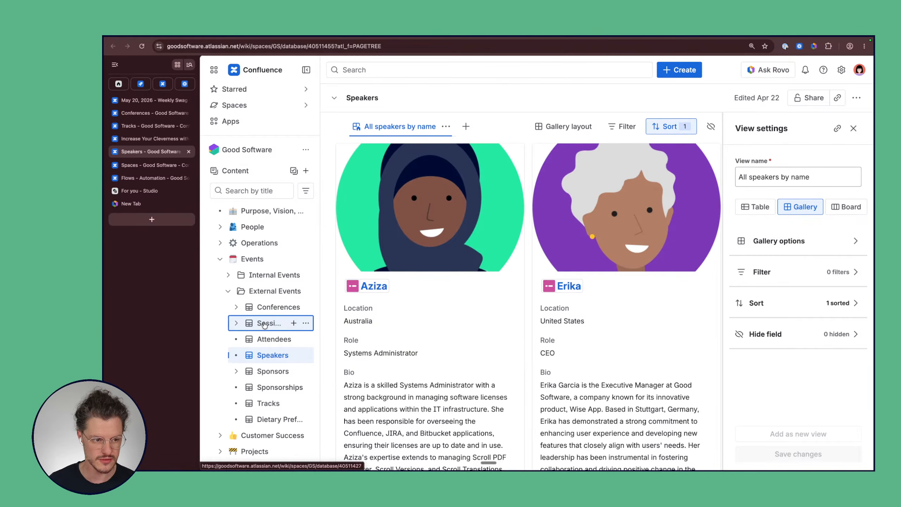
left_click(131, 164)
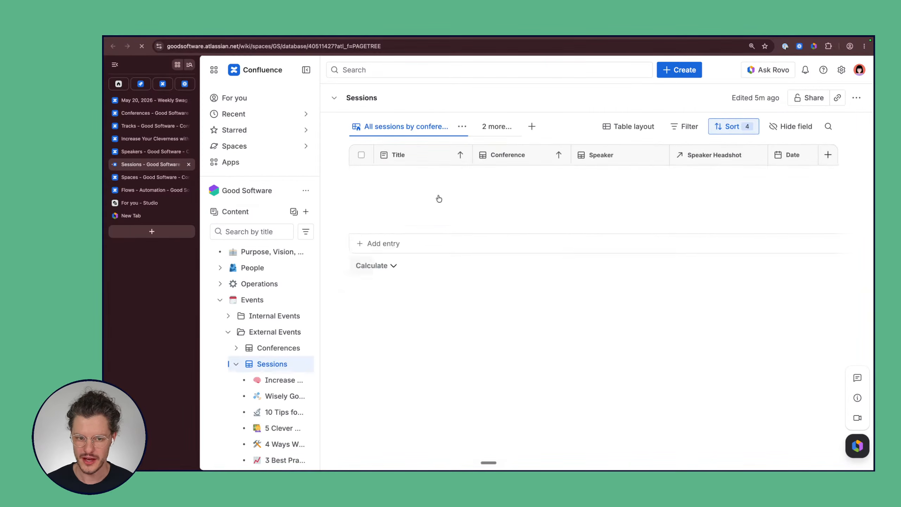
left_click(462, 126)
left_click(465, 128)
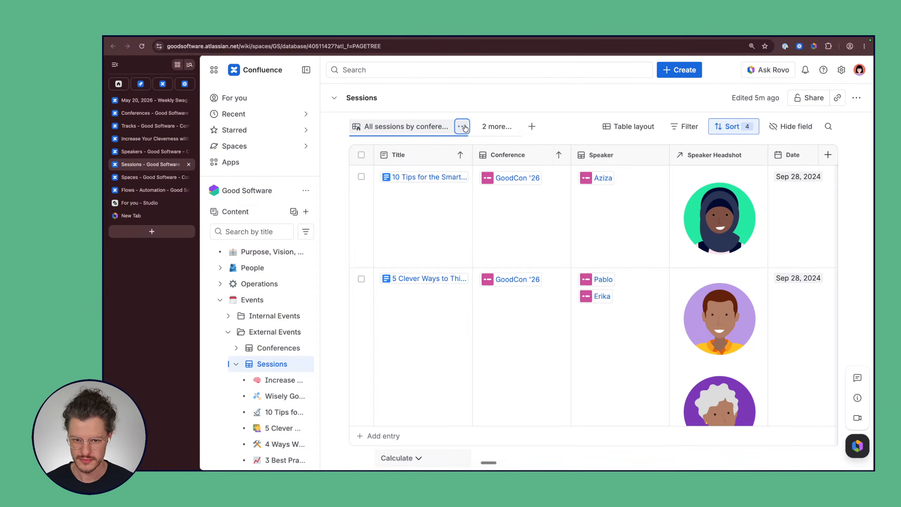
Step: Switch the Sessions database to the 'GoodCon '26 speakers by name' gallery view
left_click(515, 130)
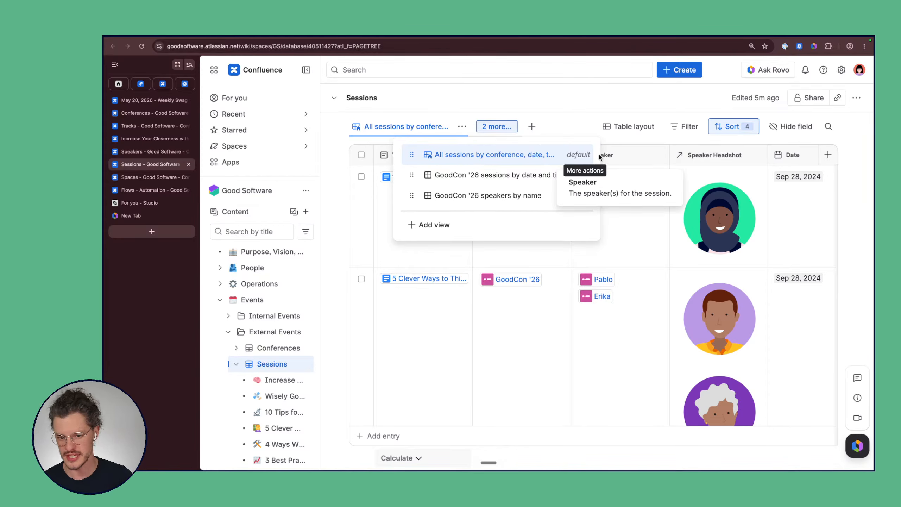
left_click(650, 226)
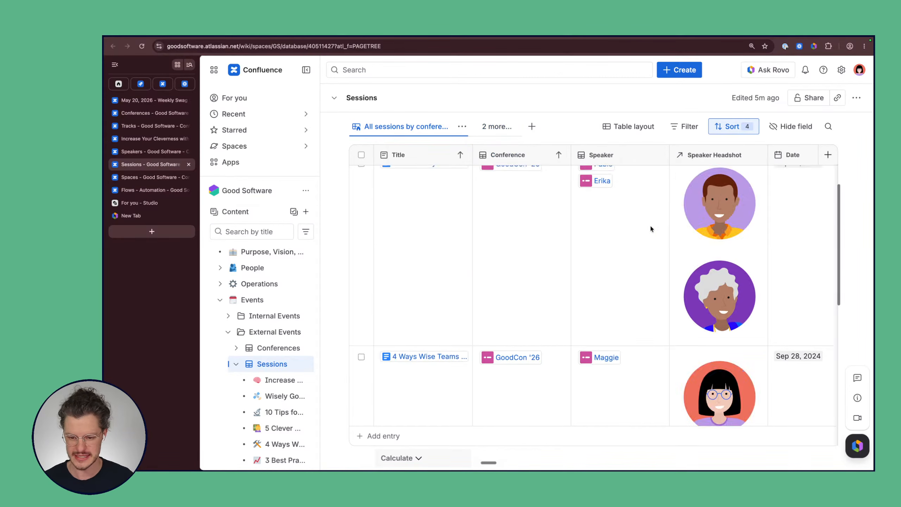
left_click(463, 127)
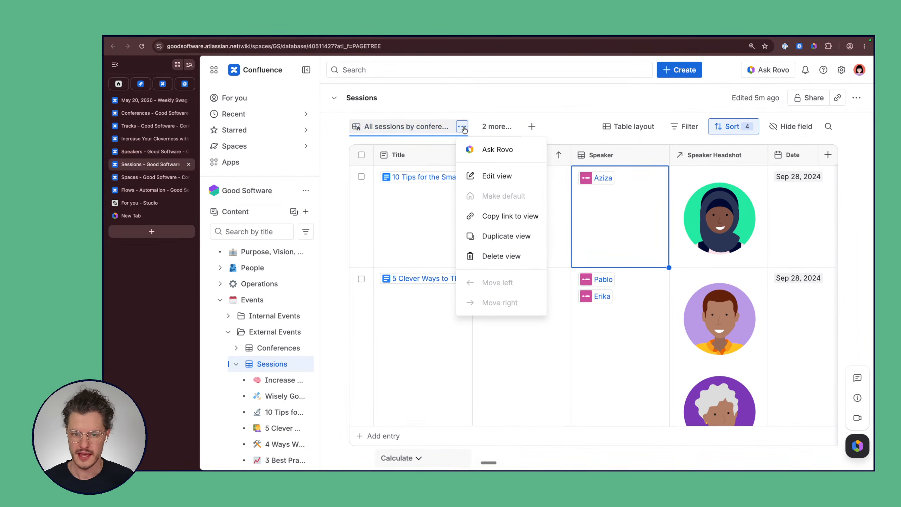
left_click(497, 127)
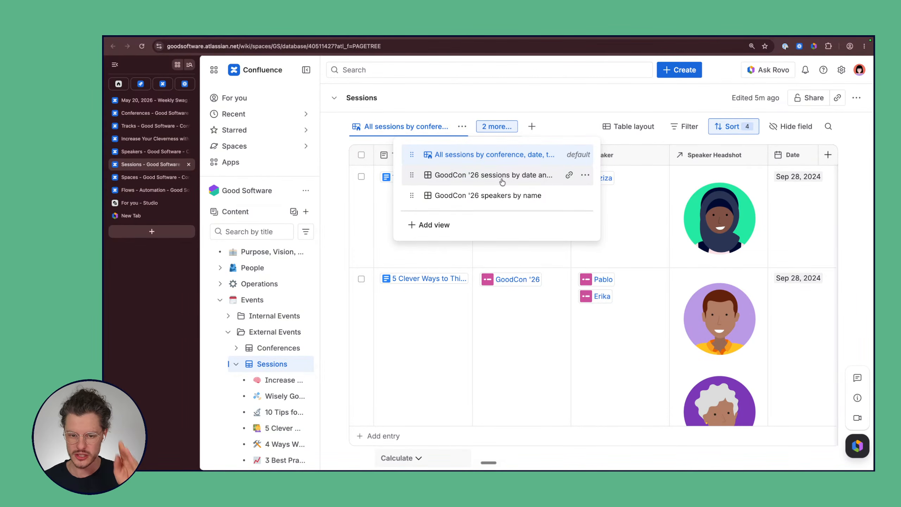
left_click(492, 198)
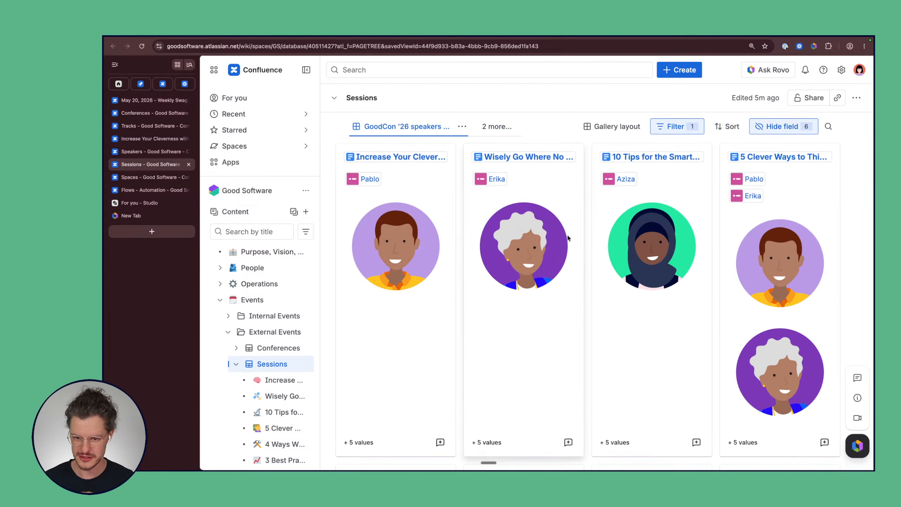
Step: Copy a link to the 'GoodCon '26 speakers by name' view
mouse_move(534, 165)
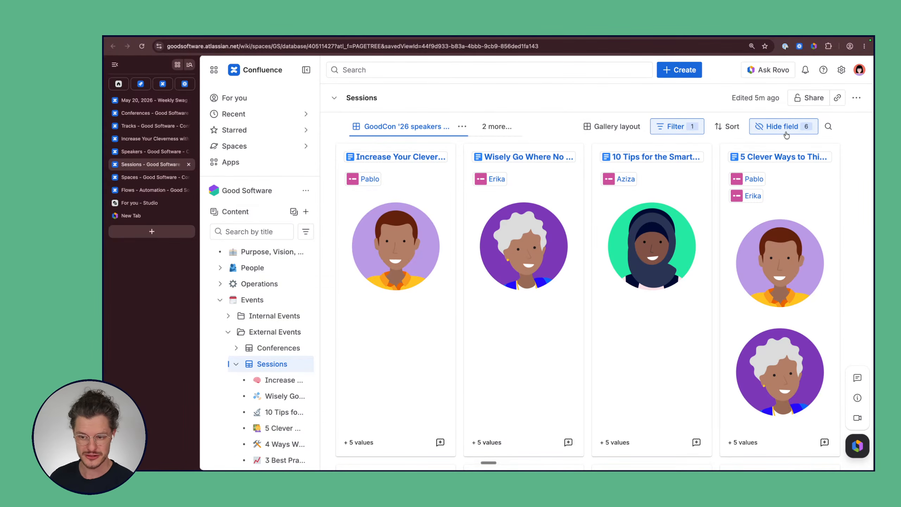
scroll(593, 274, "down", 5)
scroll(594, 274, "up", 5)
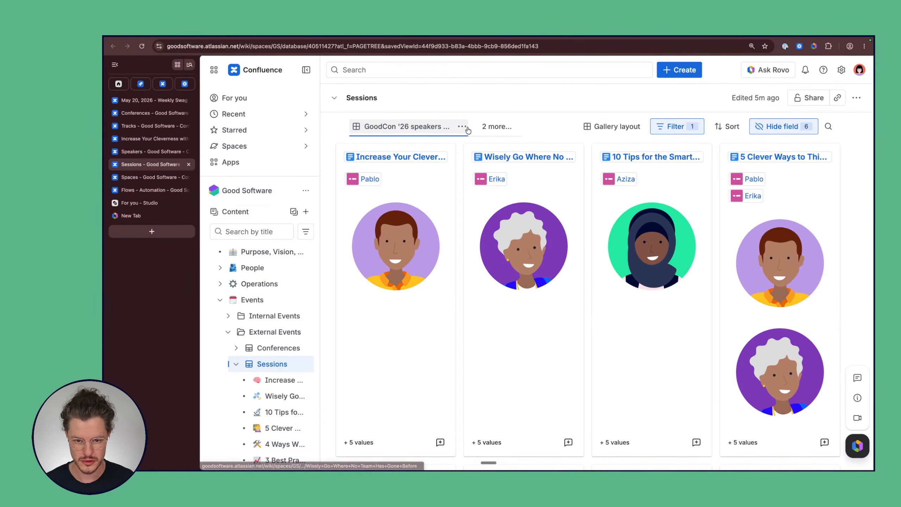
left_click(463, 127)
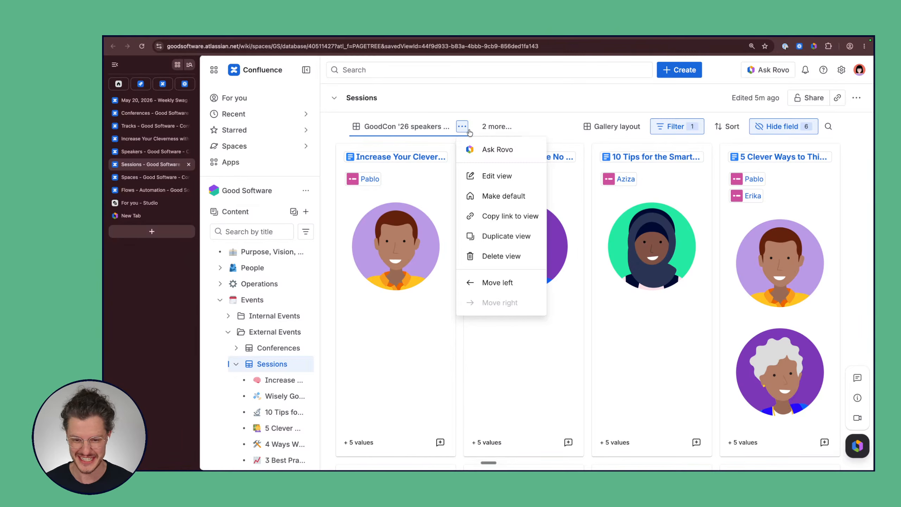
left_click(523, 221)
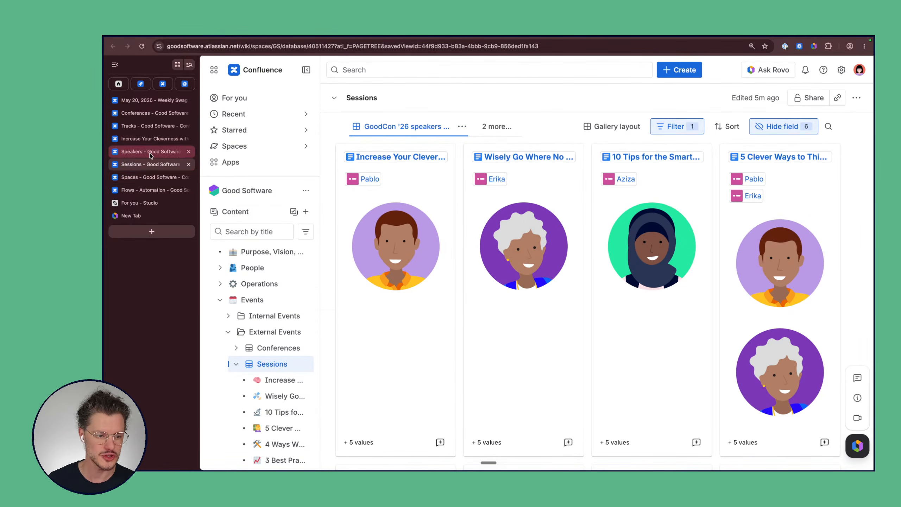
Step: Open the GoodCon '26 Update #1 blog post for editing
scroll(237, 266, "down", 10)
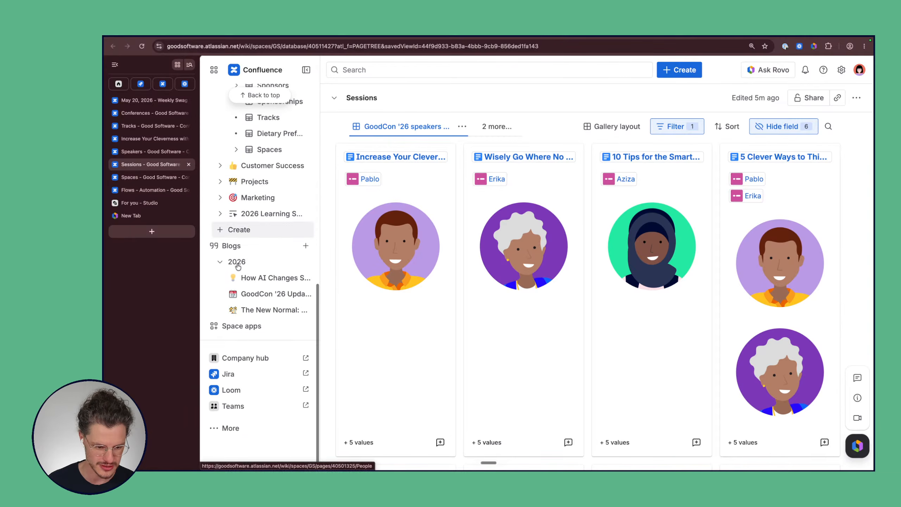
scroll(238, 266, "up", 1)
mouse_move(221, 243)
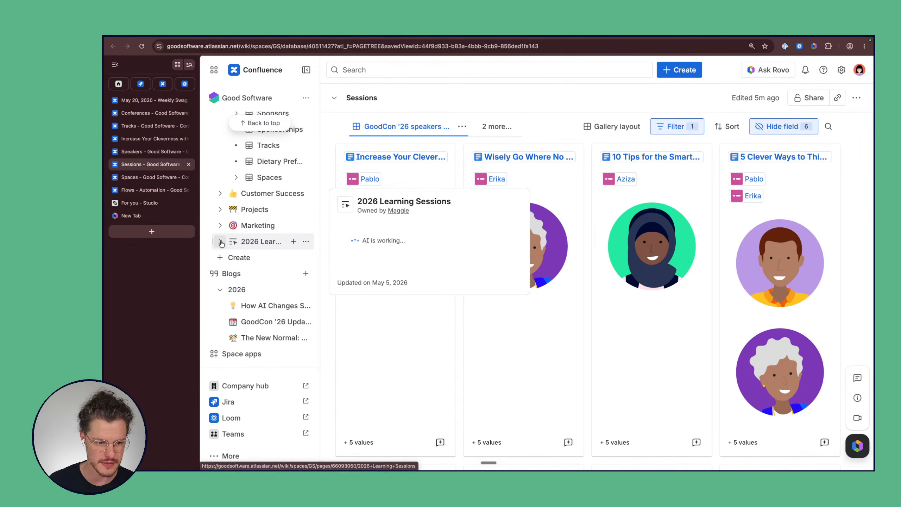
left_click(276, 324)
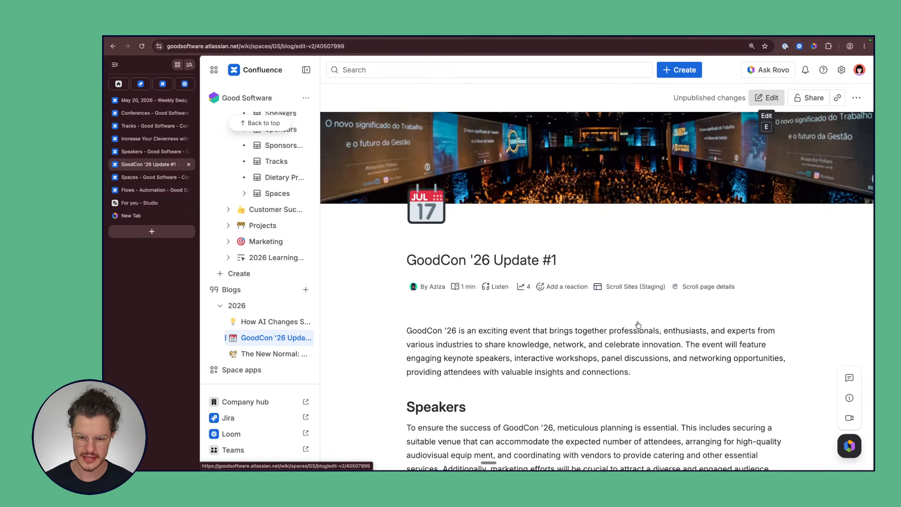
key("e")
Step: Paste the copied view link on a new line below the Sponsorships table to embed Sessions
scroll(483, 266, "down", 5)
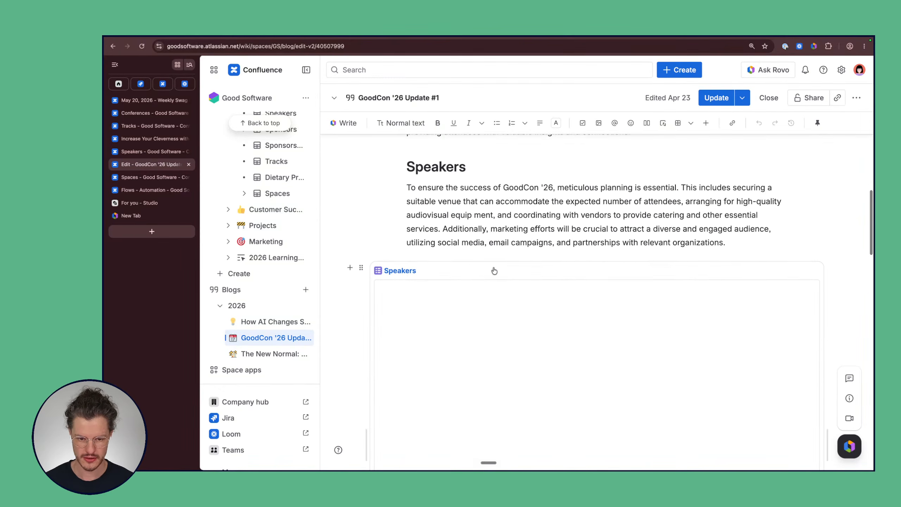
scroll(494, 270, "down", 20)
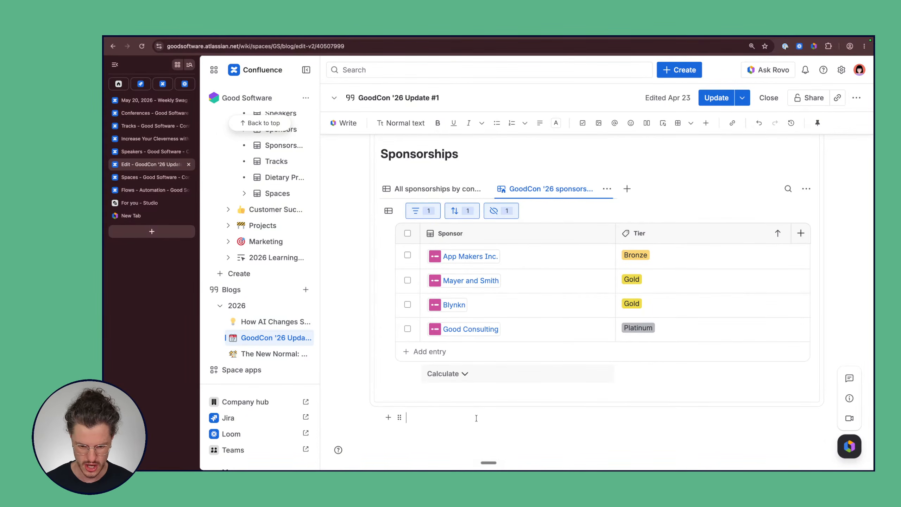
key("Return")
key("Return")
key("Return")
key("Return")
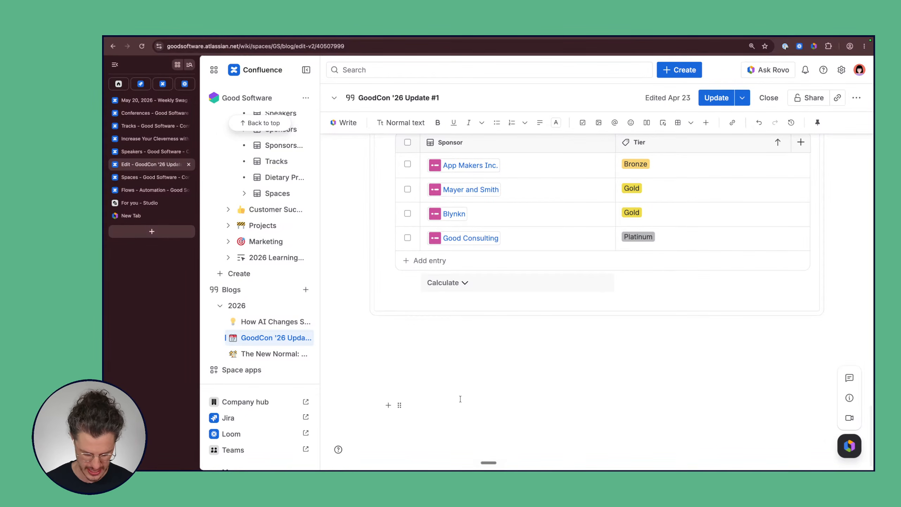
key("super+v")
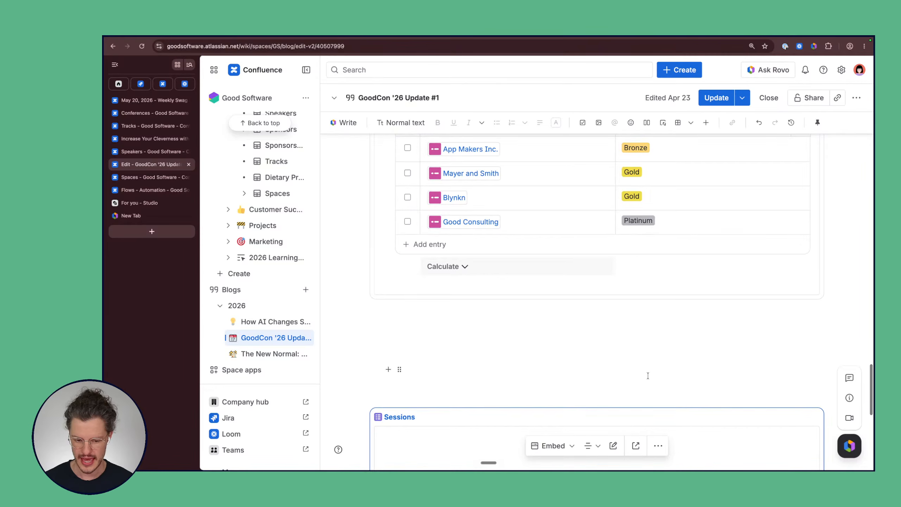
Step: Scroll through the embedded Sessions gallery cards, checking the speaker headshots through Increase Your Cleverness
scroll(849, 319, "down", 2)
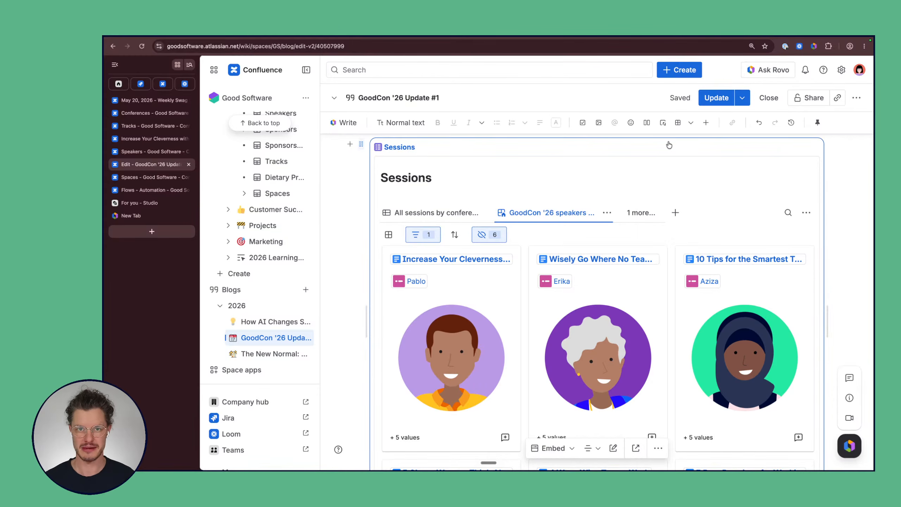
key("super+Tab")
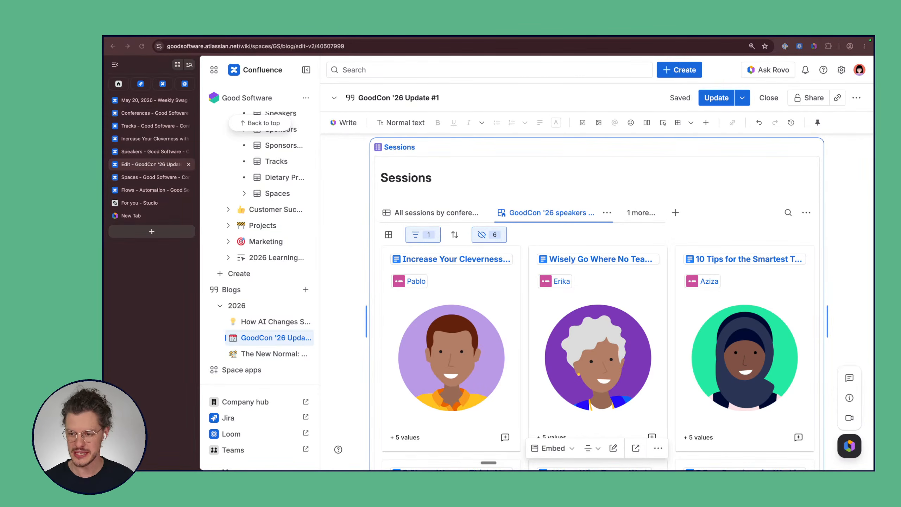
left_click(839, 219)
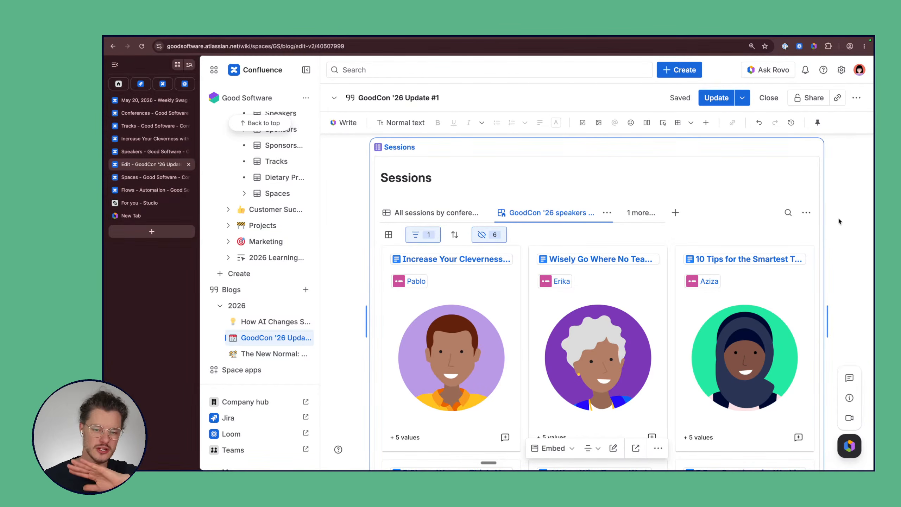
scroll(838, 217, "down", 2)
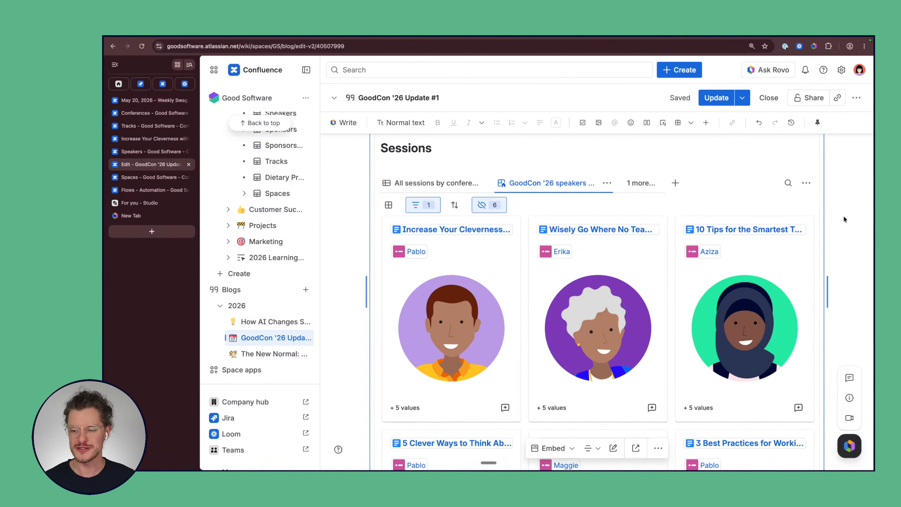
scroll(844, 215, "down", 4)
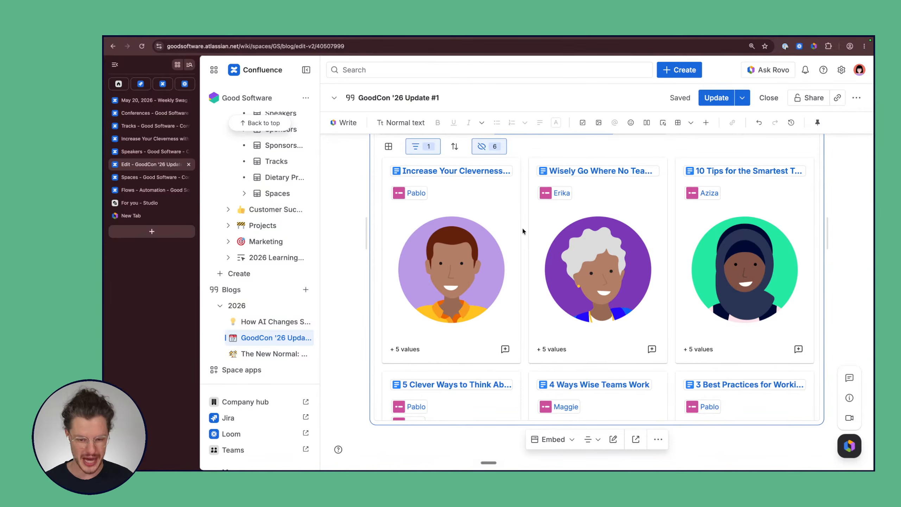
scroll(588, 279, "down", 4)
scroll(588, 280, "down", 8)
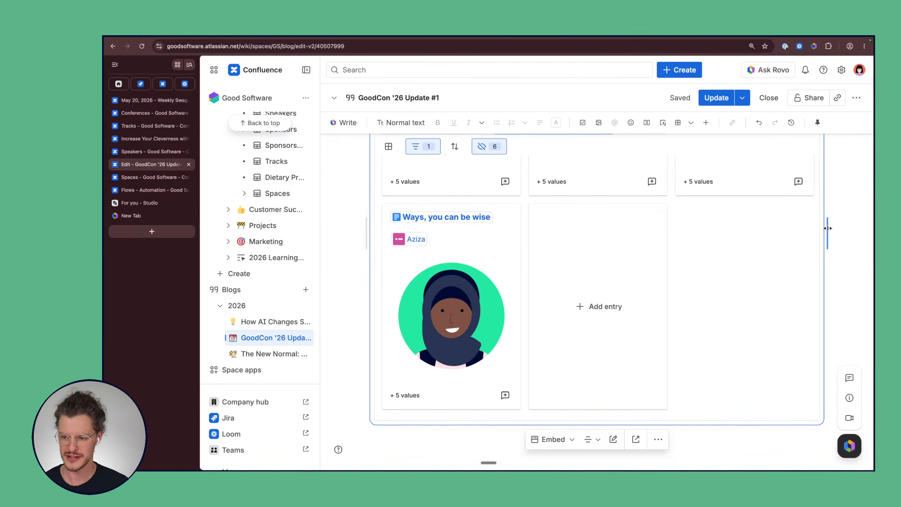
scroll(809, 234, "up", 10)
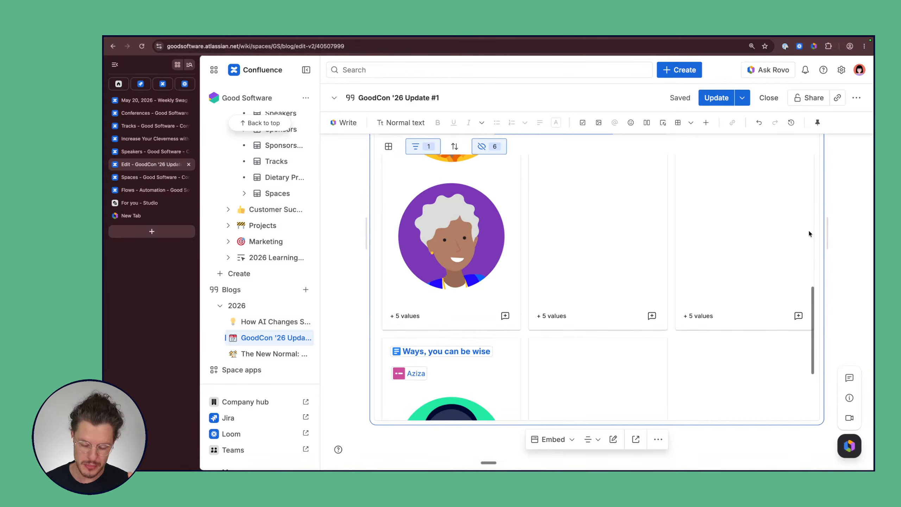
scroll(809, 234, "up", 5)
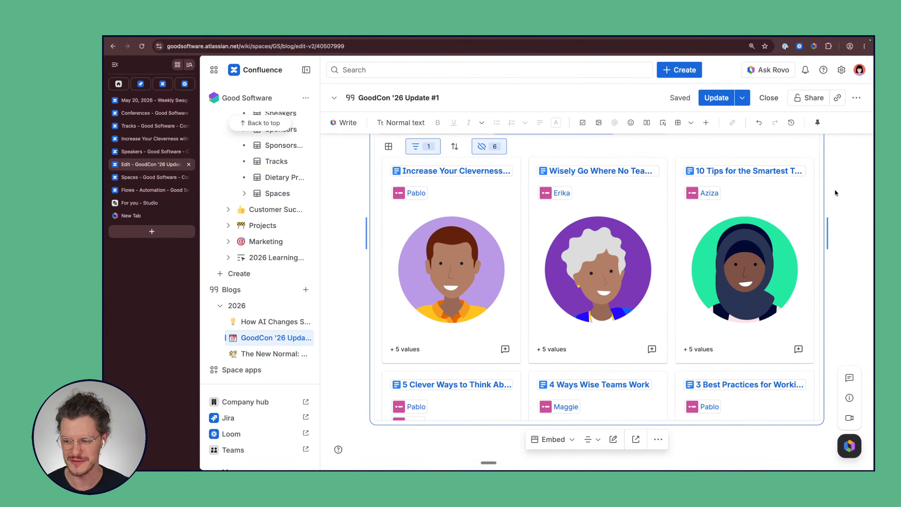
scroll(836, 193, "up", 3)
scroll(836, 193, "down", 4)
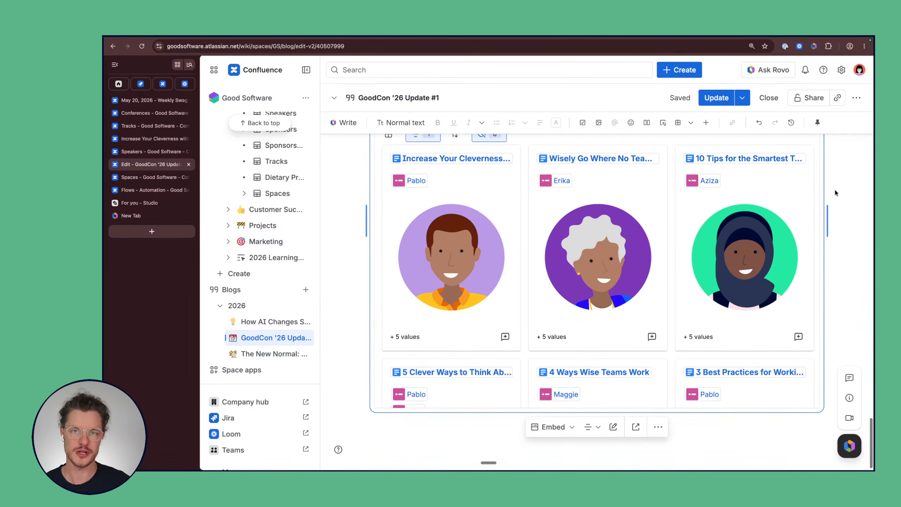